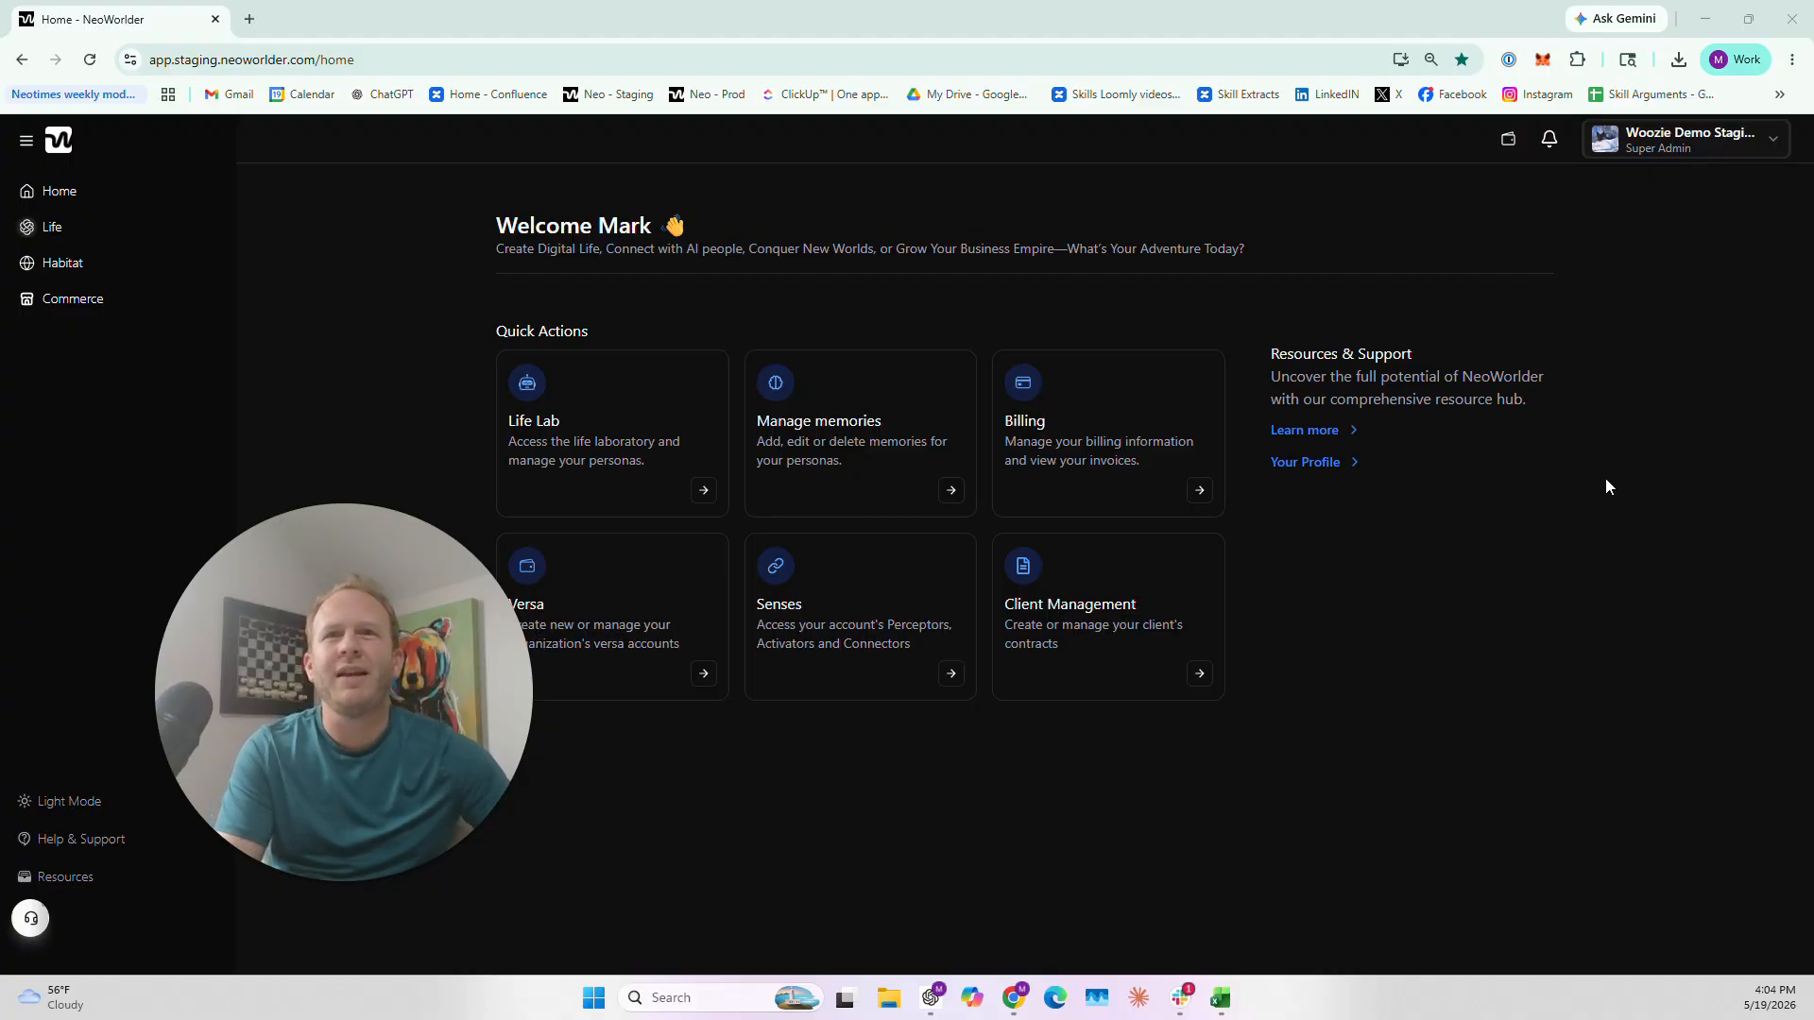
Open the account's Pathways settings and review the Mailgun API key section under Perceptors
{"action": "left_click", "coordinate": [1744, 140]}
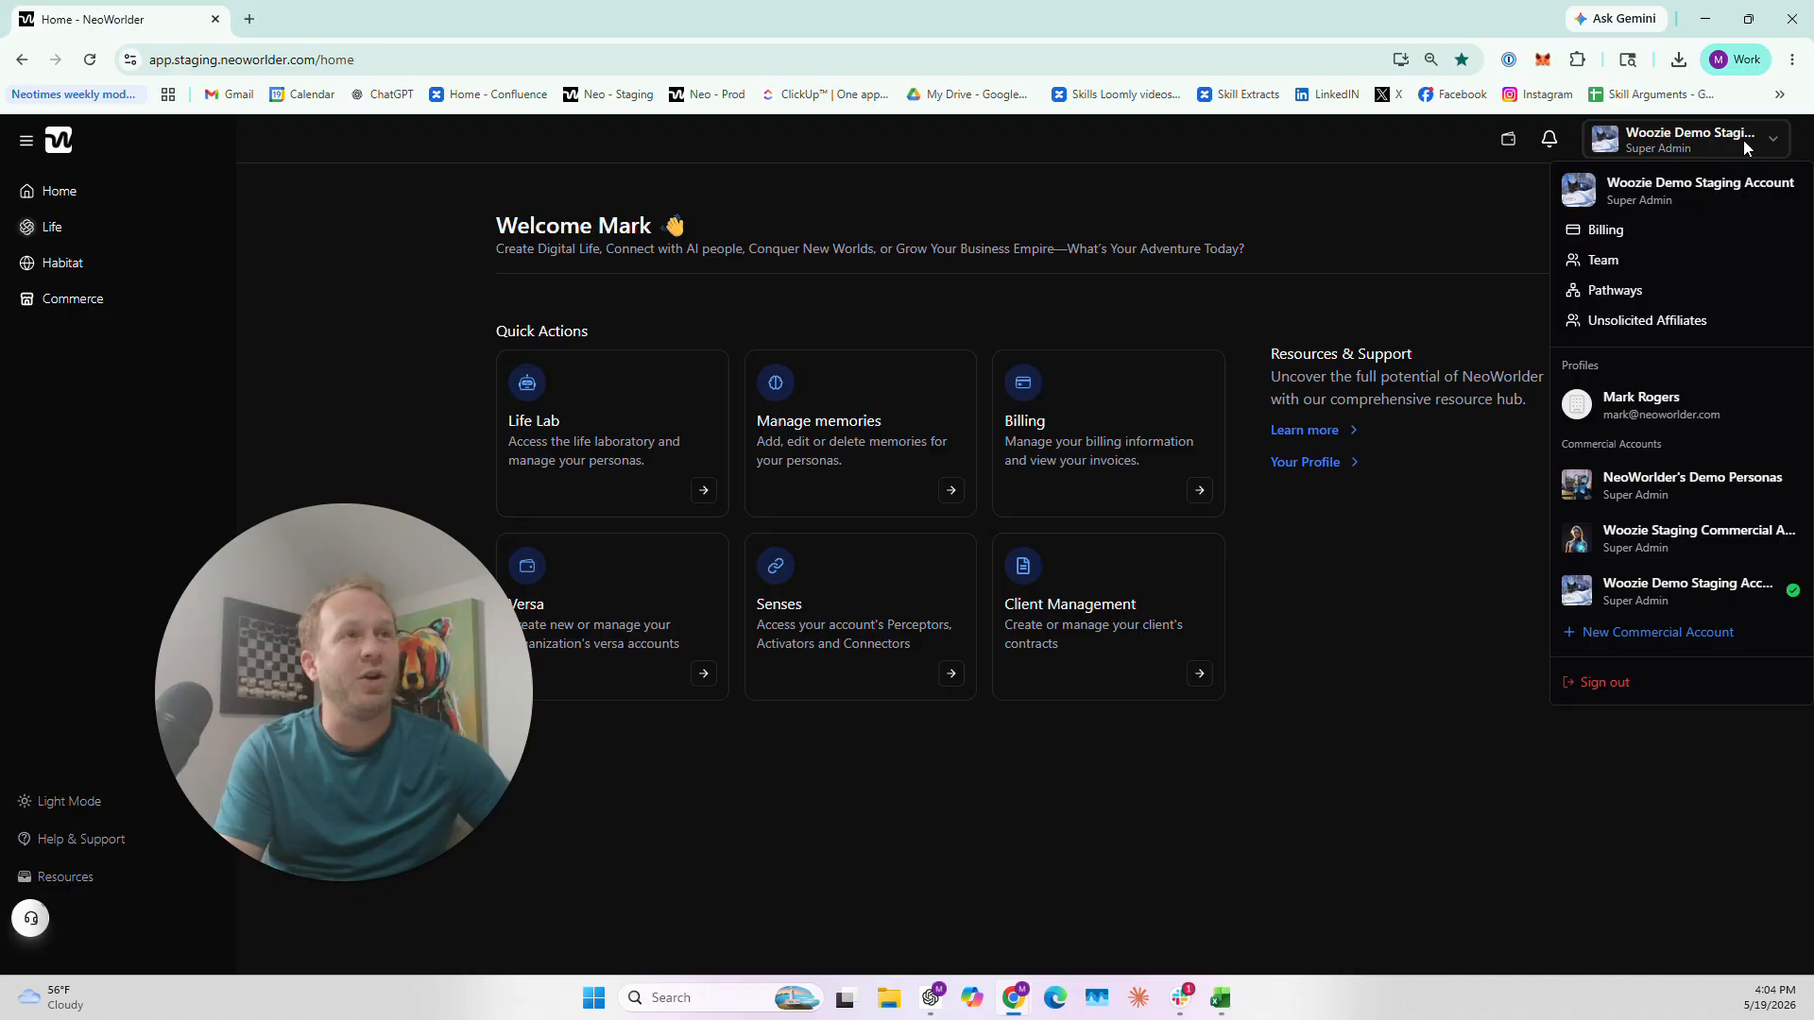
{"action": "left_click", "coordinate": [1620, 290]}
{"action": "left_click_drag", "start_coordinate": [399, 694], "coordinate": [1372, 613]}
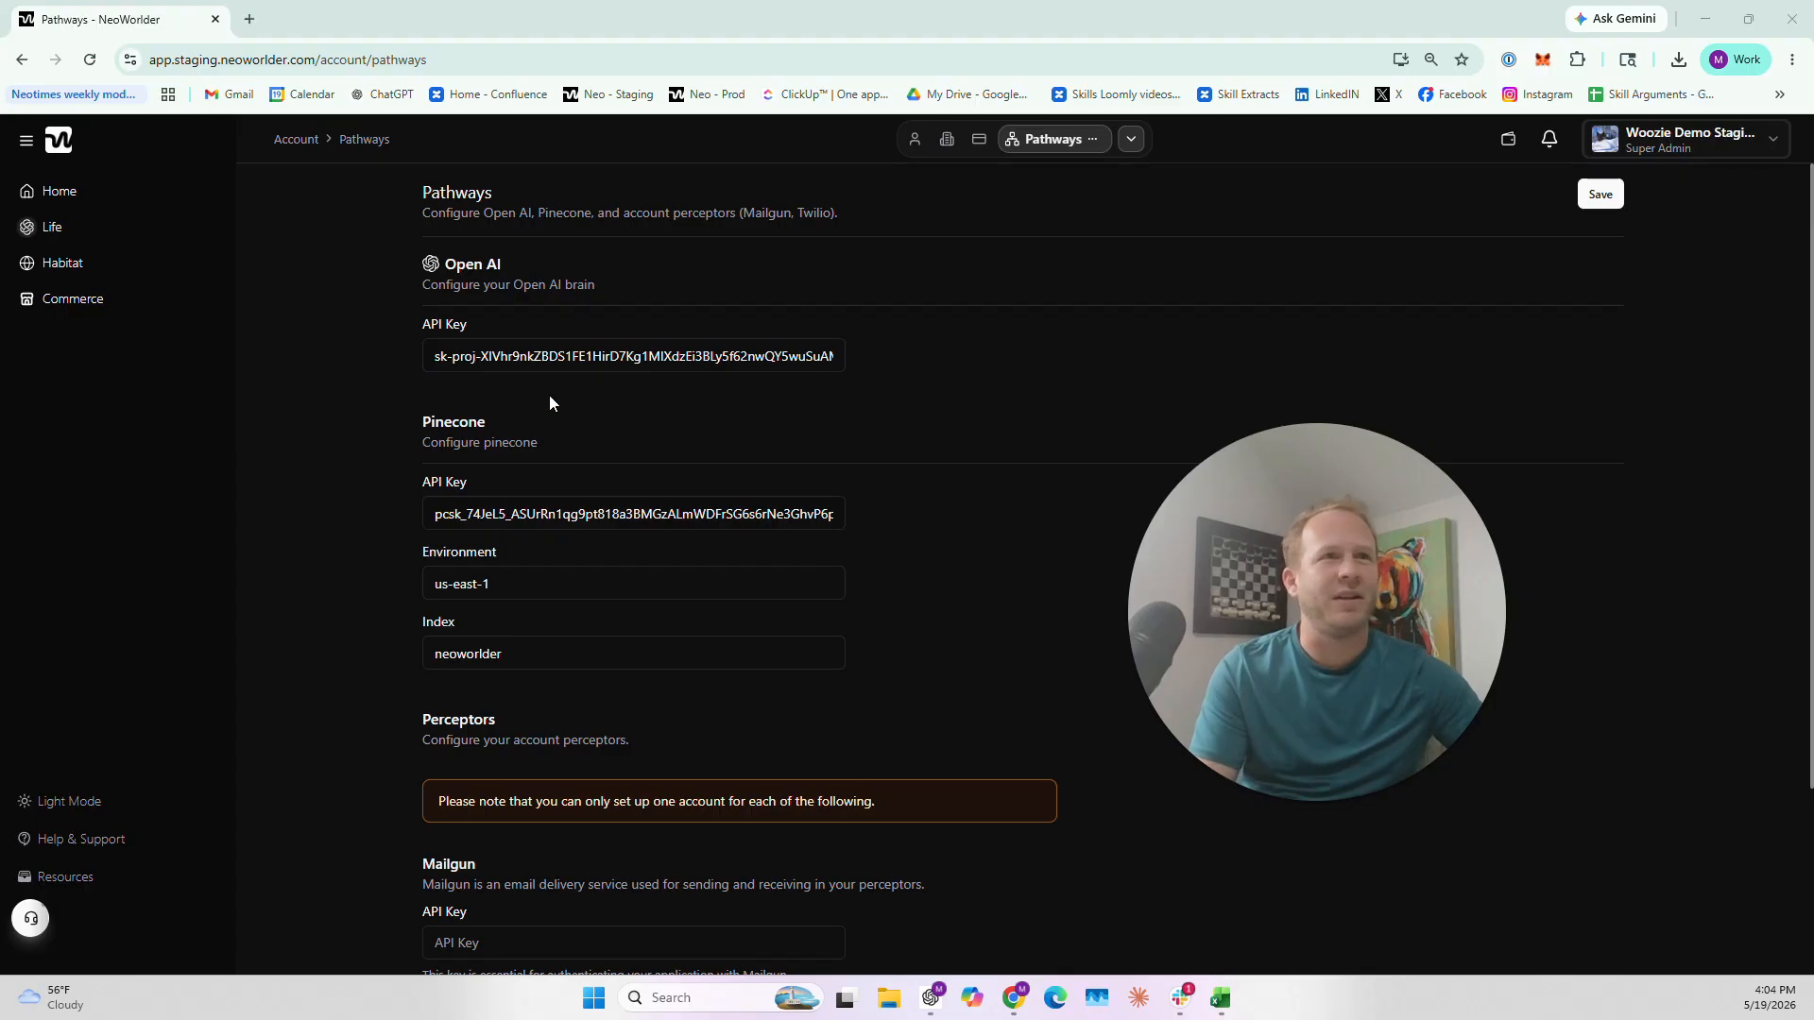
{"action": "scroll", "coordinate": [837, 635], "scroll_direction": "down", "scroll_amount": 3}
{"action": "left_click_drag", "start_coordinate": [436, 623], "coordinate": [560, 645]}
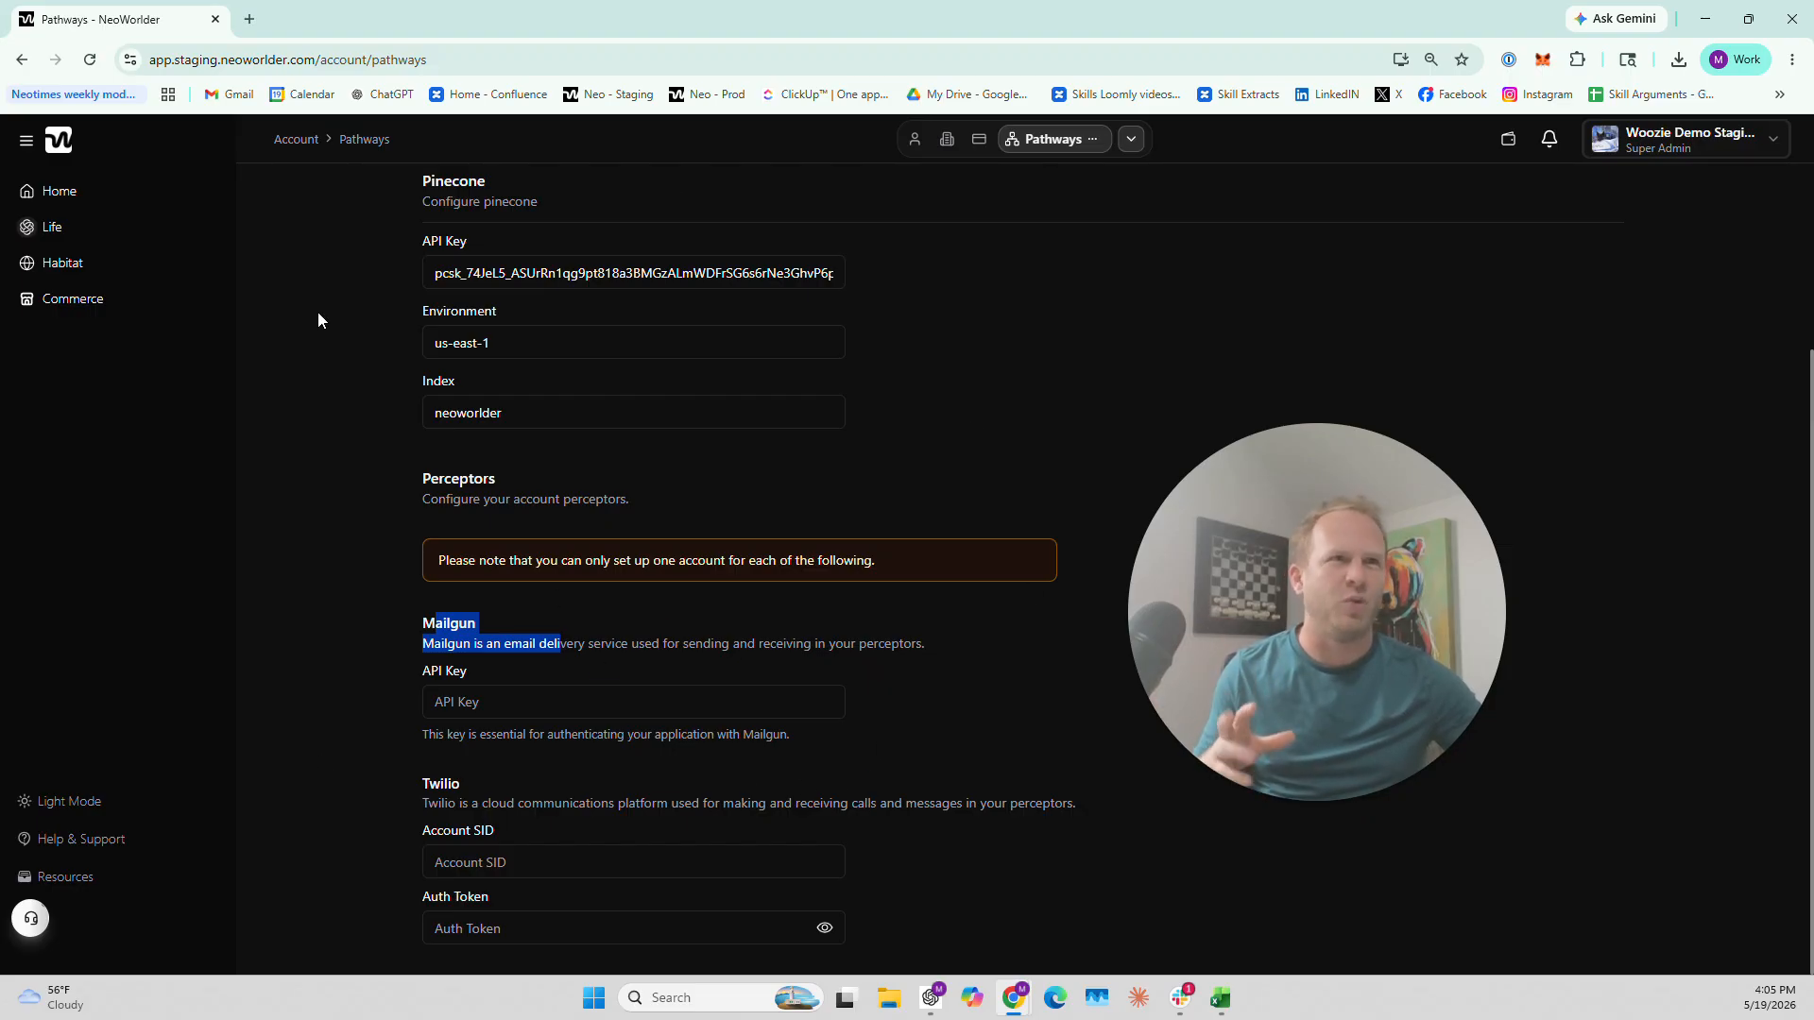
{"action": "left_click", "coordinate": [620, 677]}
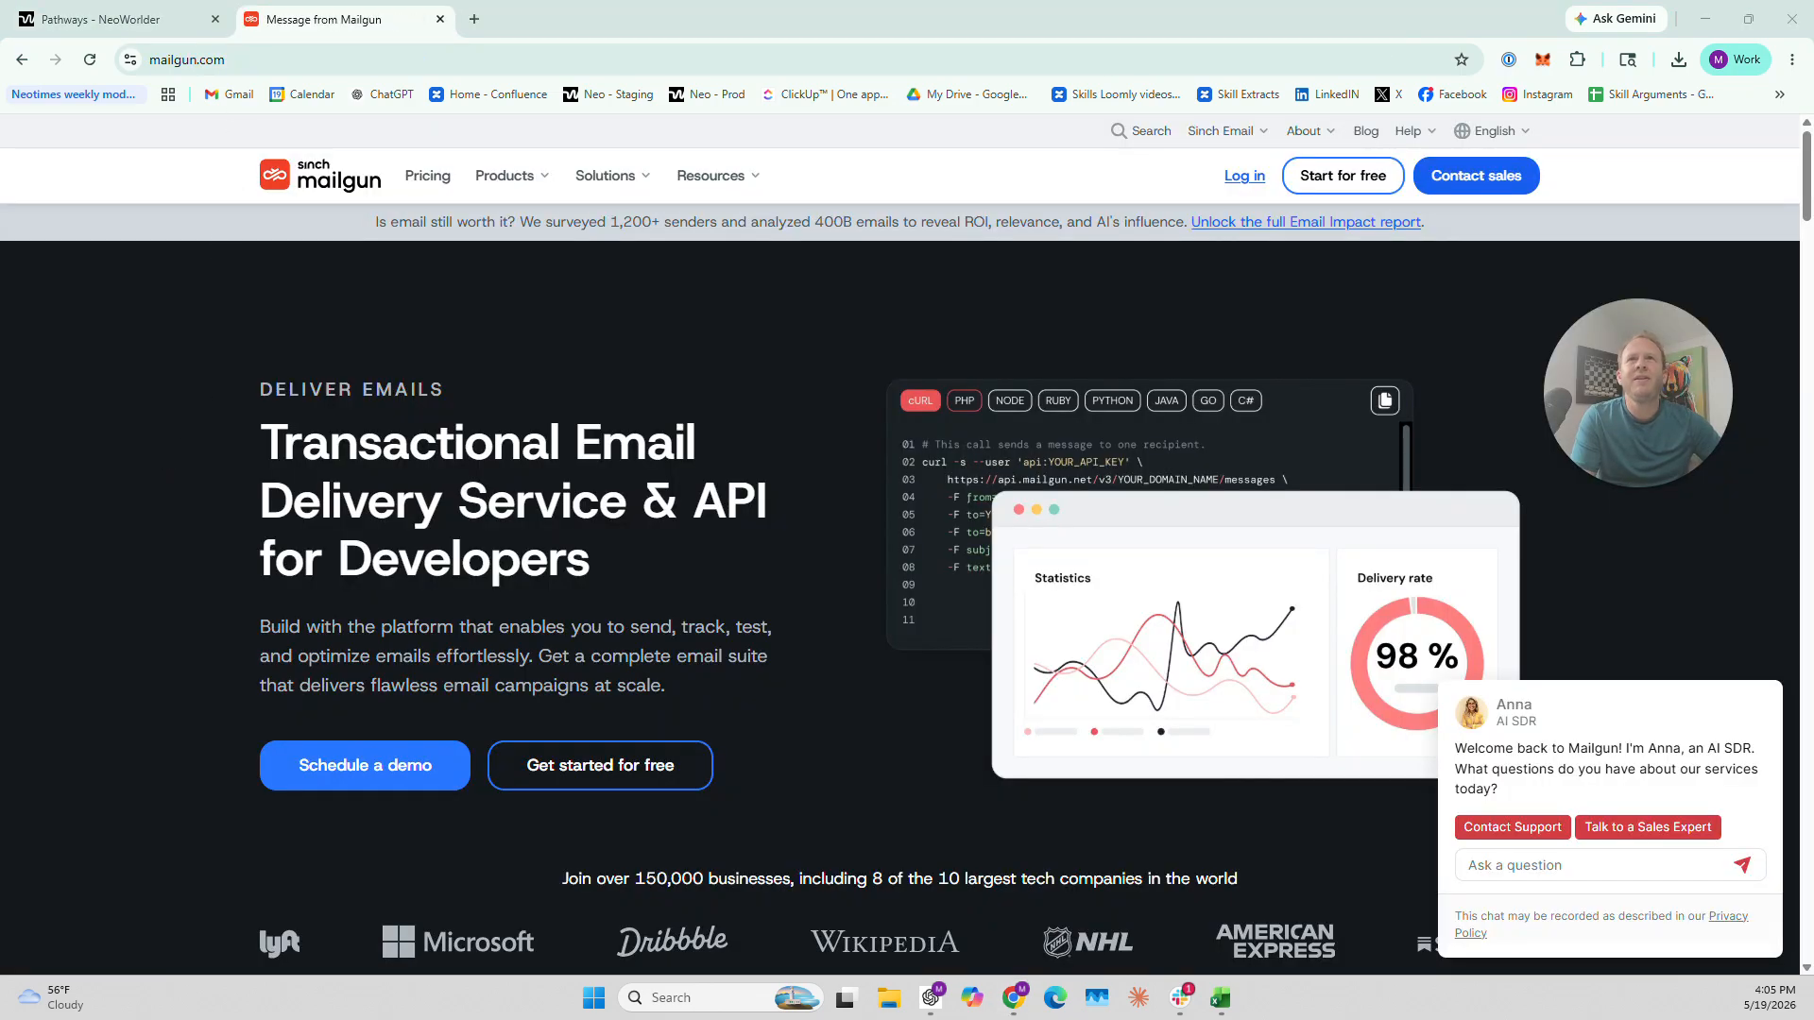
Go from mailgun.com to the login page, submit the account email, and switch to the signup form for a new account
{"action": "left_click", "coordinate": [284, 60]}
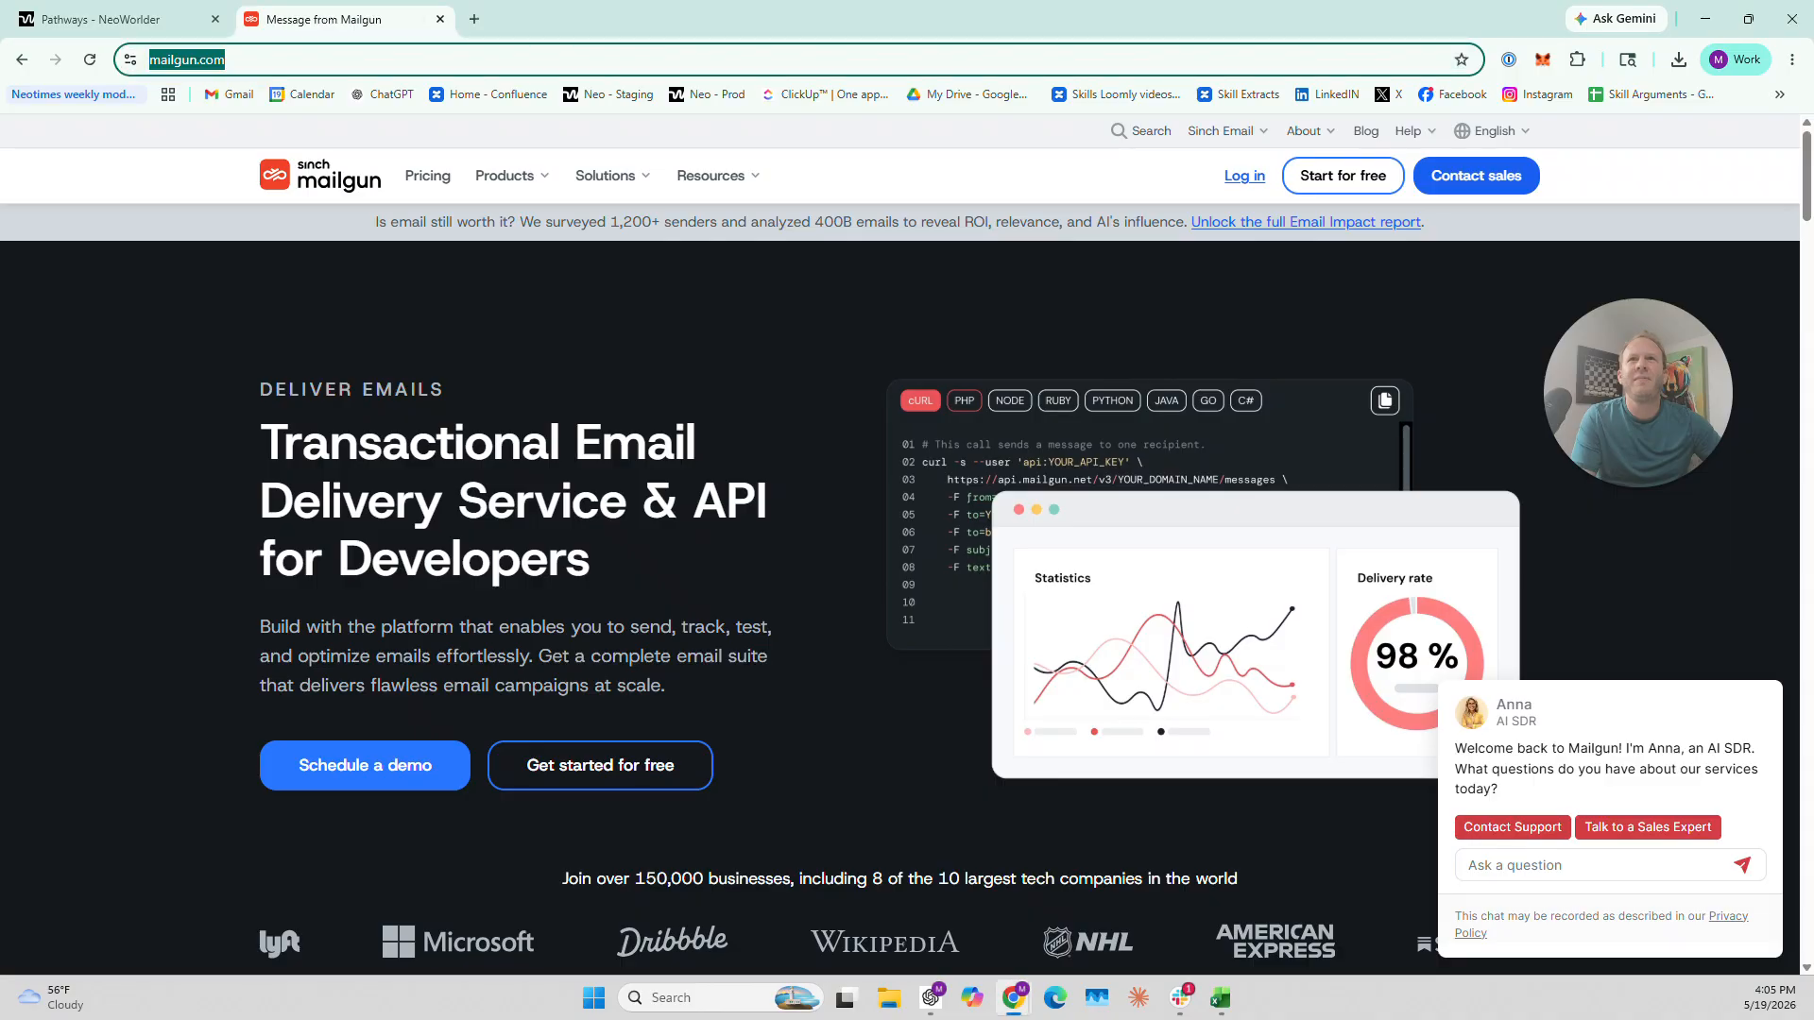
{"action": "left_click", "coordinate": [203, 467]}
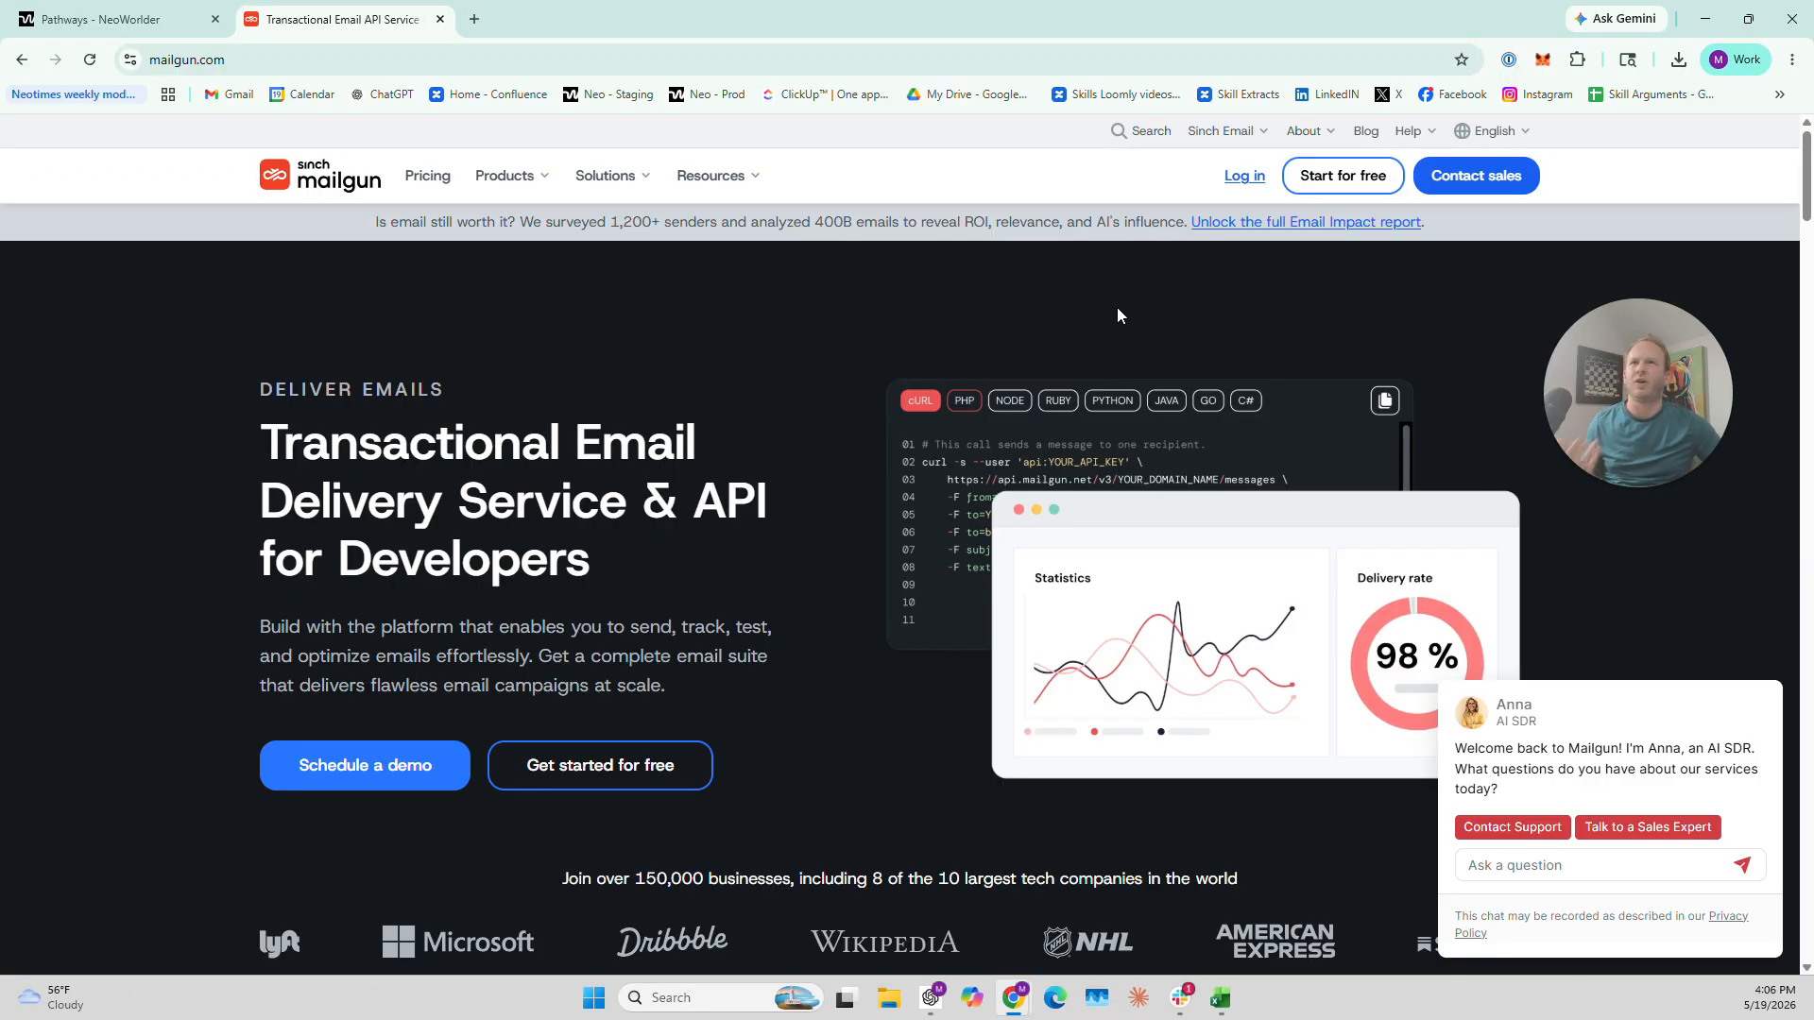
{"action": "left_click", "coordinate": [1245, 180]}
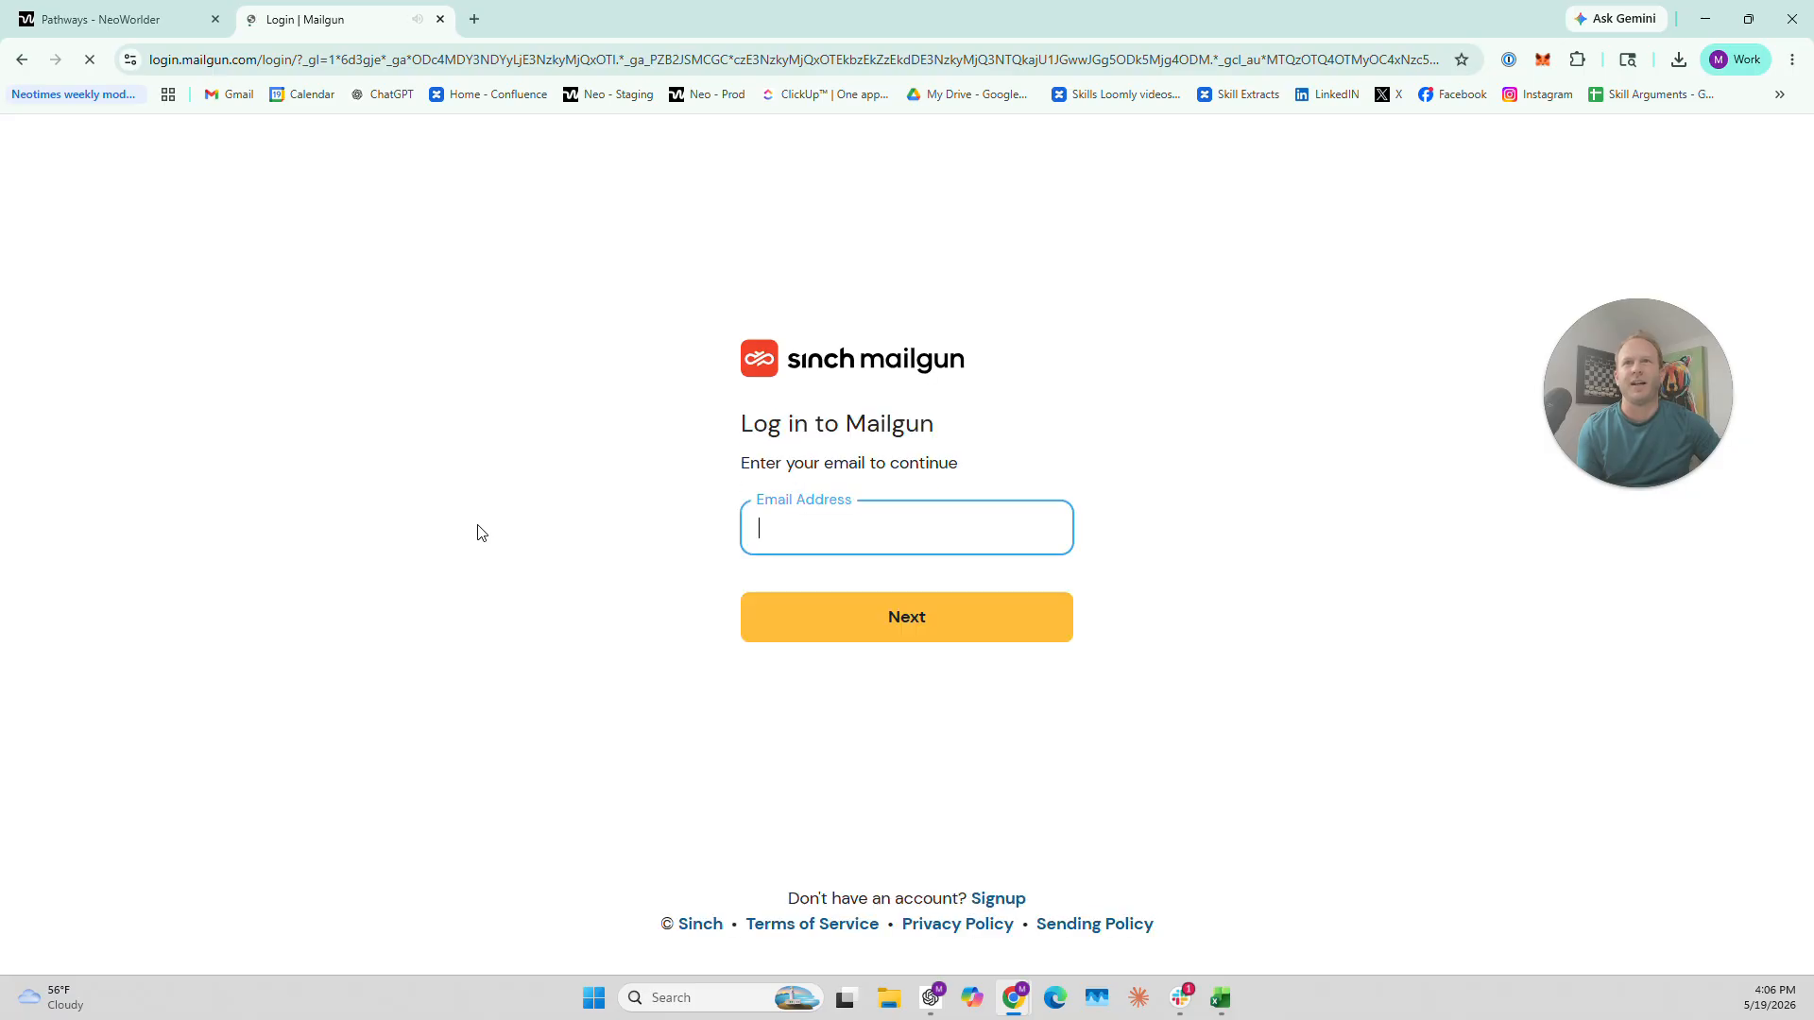
{"action": "left_click", "coordinate": [832, 716]}
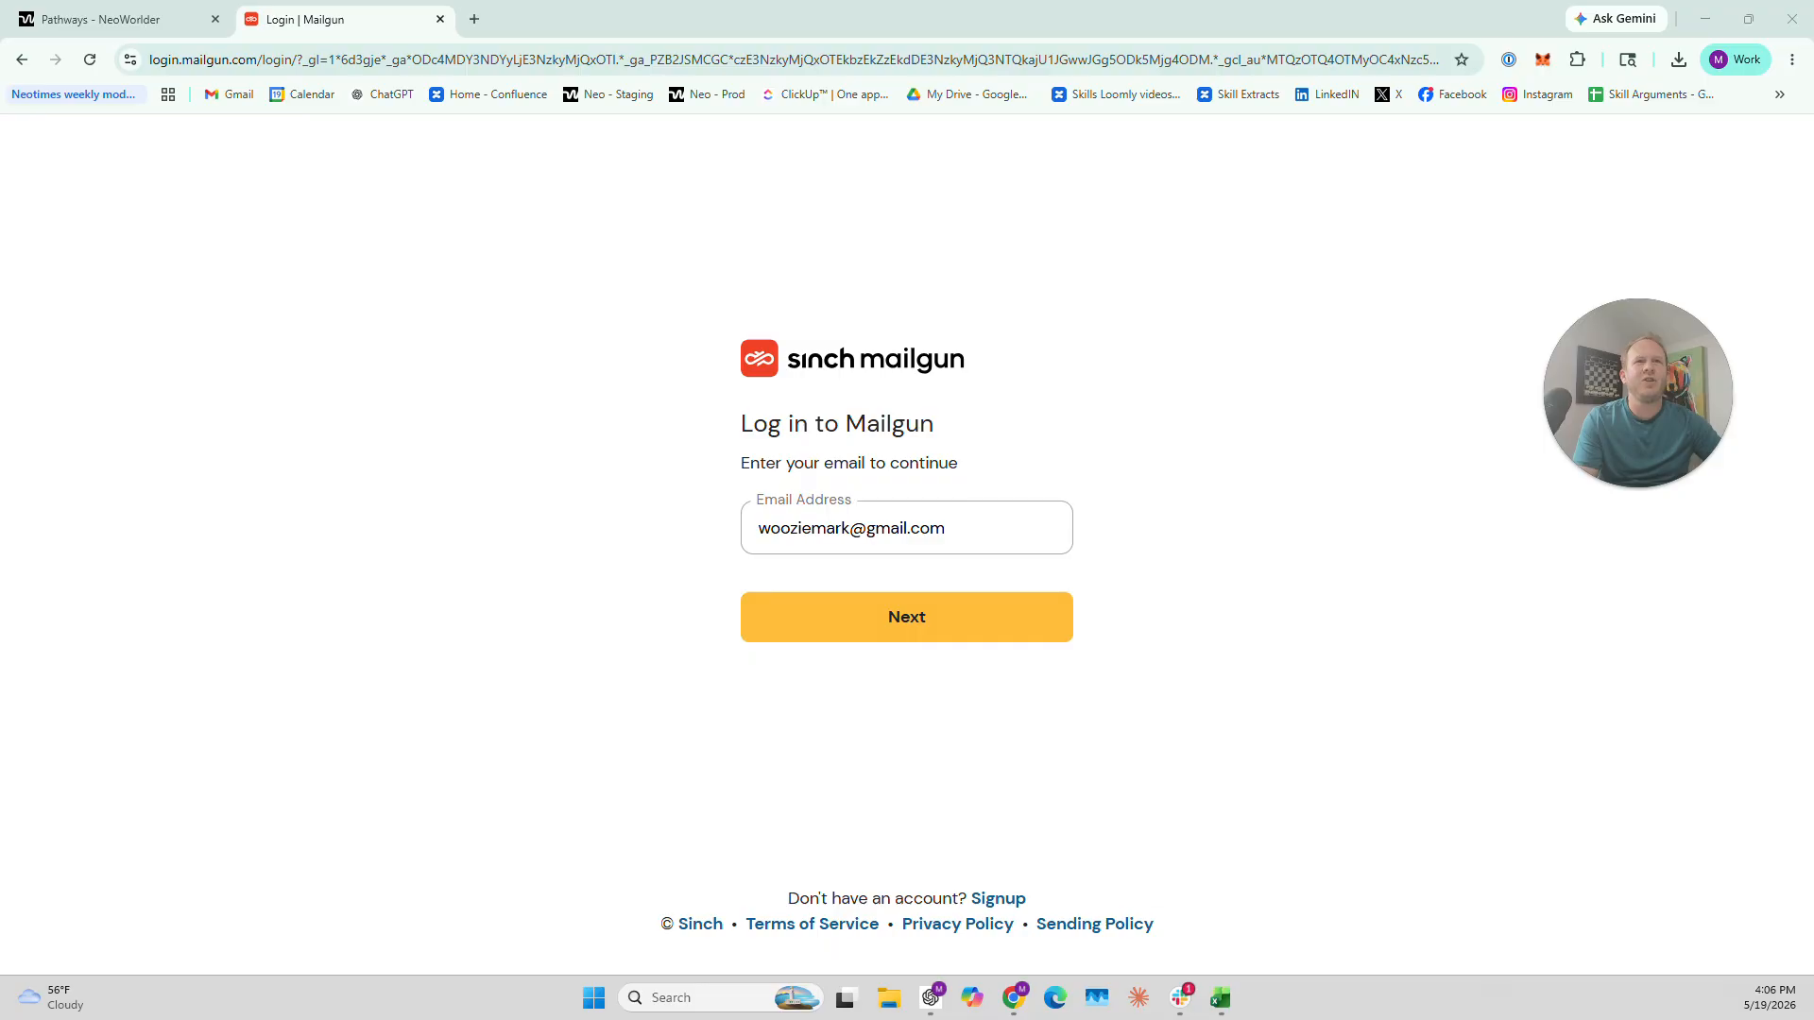
{"action": "left_click", "coordinate": [924, 616]}
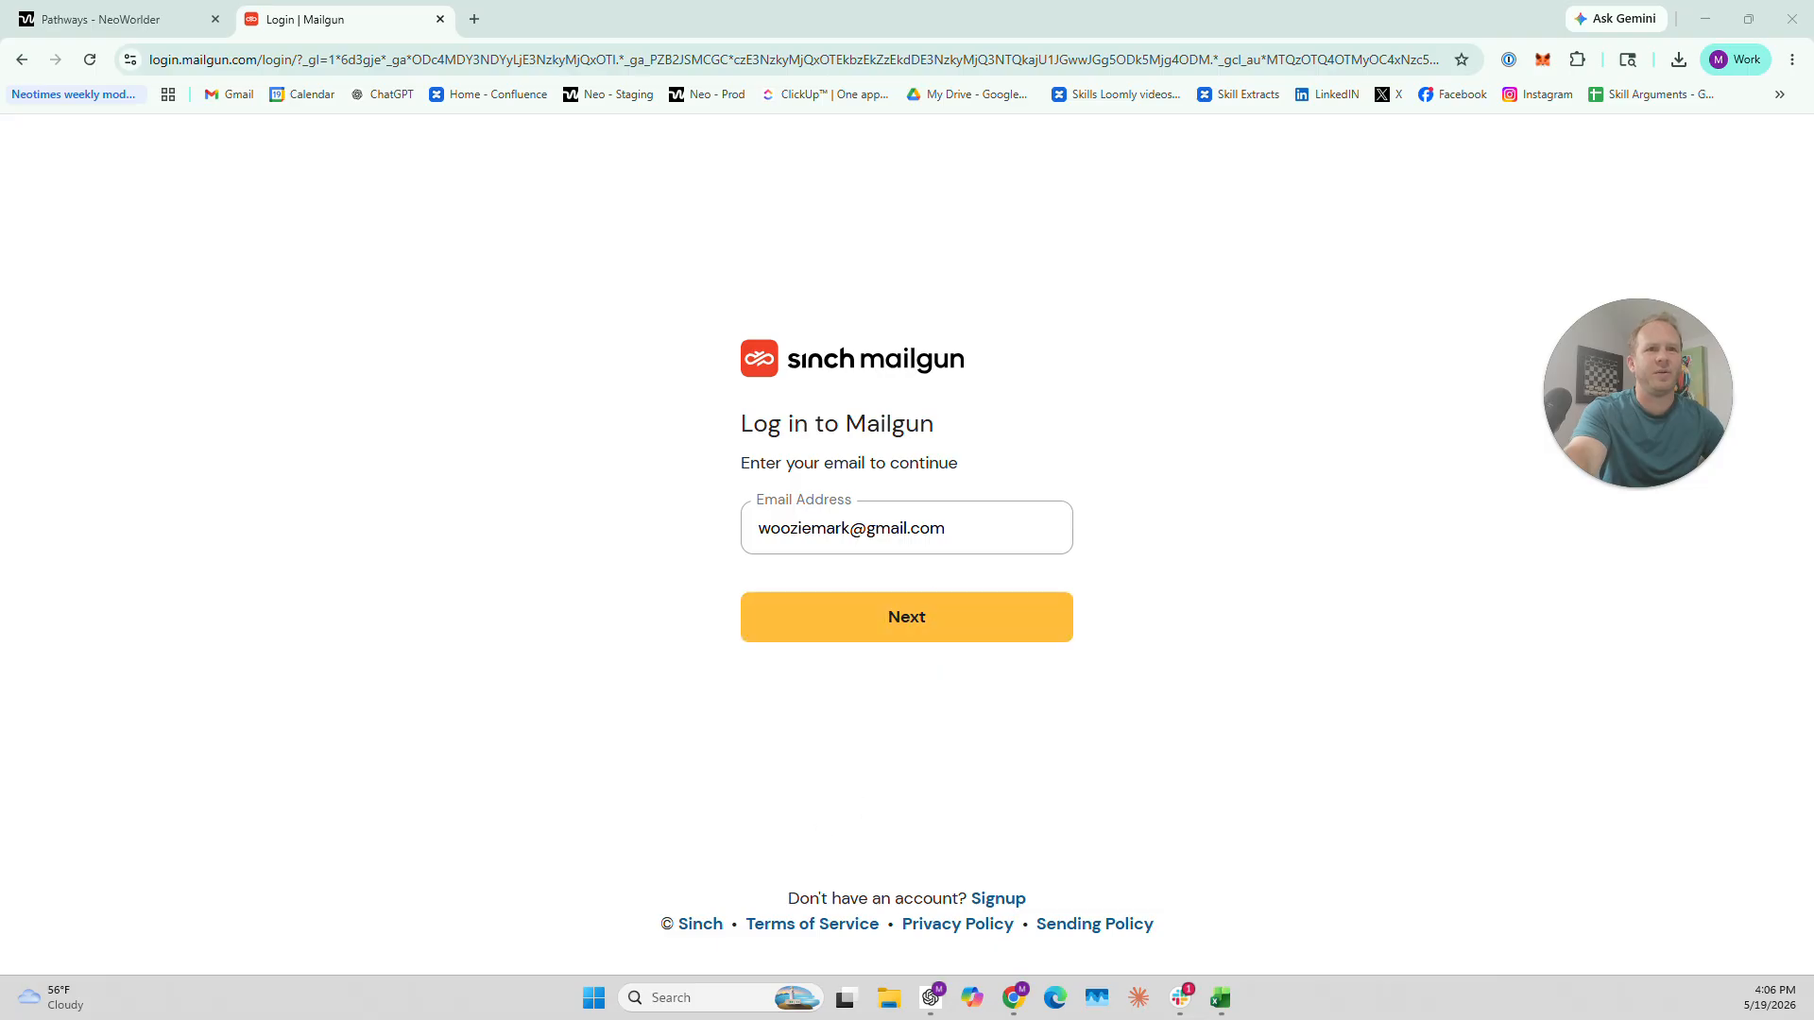
{"action": "left_click", "coordinate": [1001, 902]}
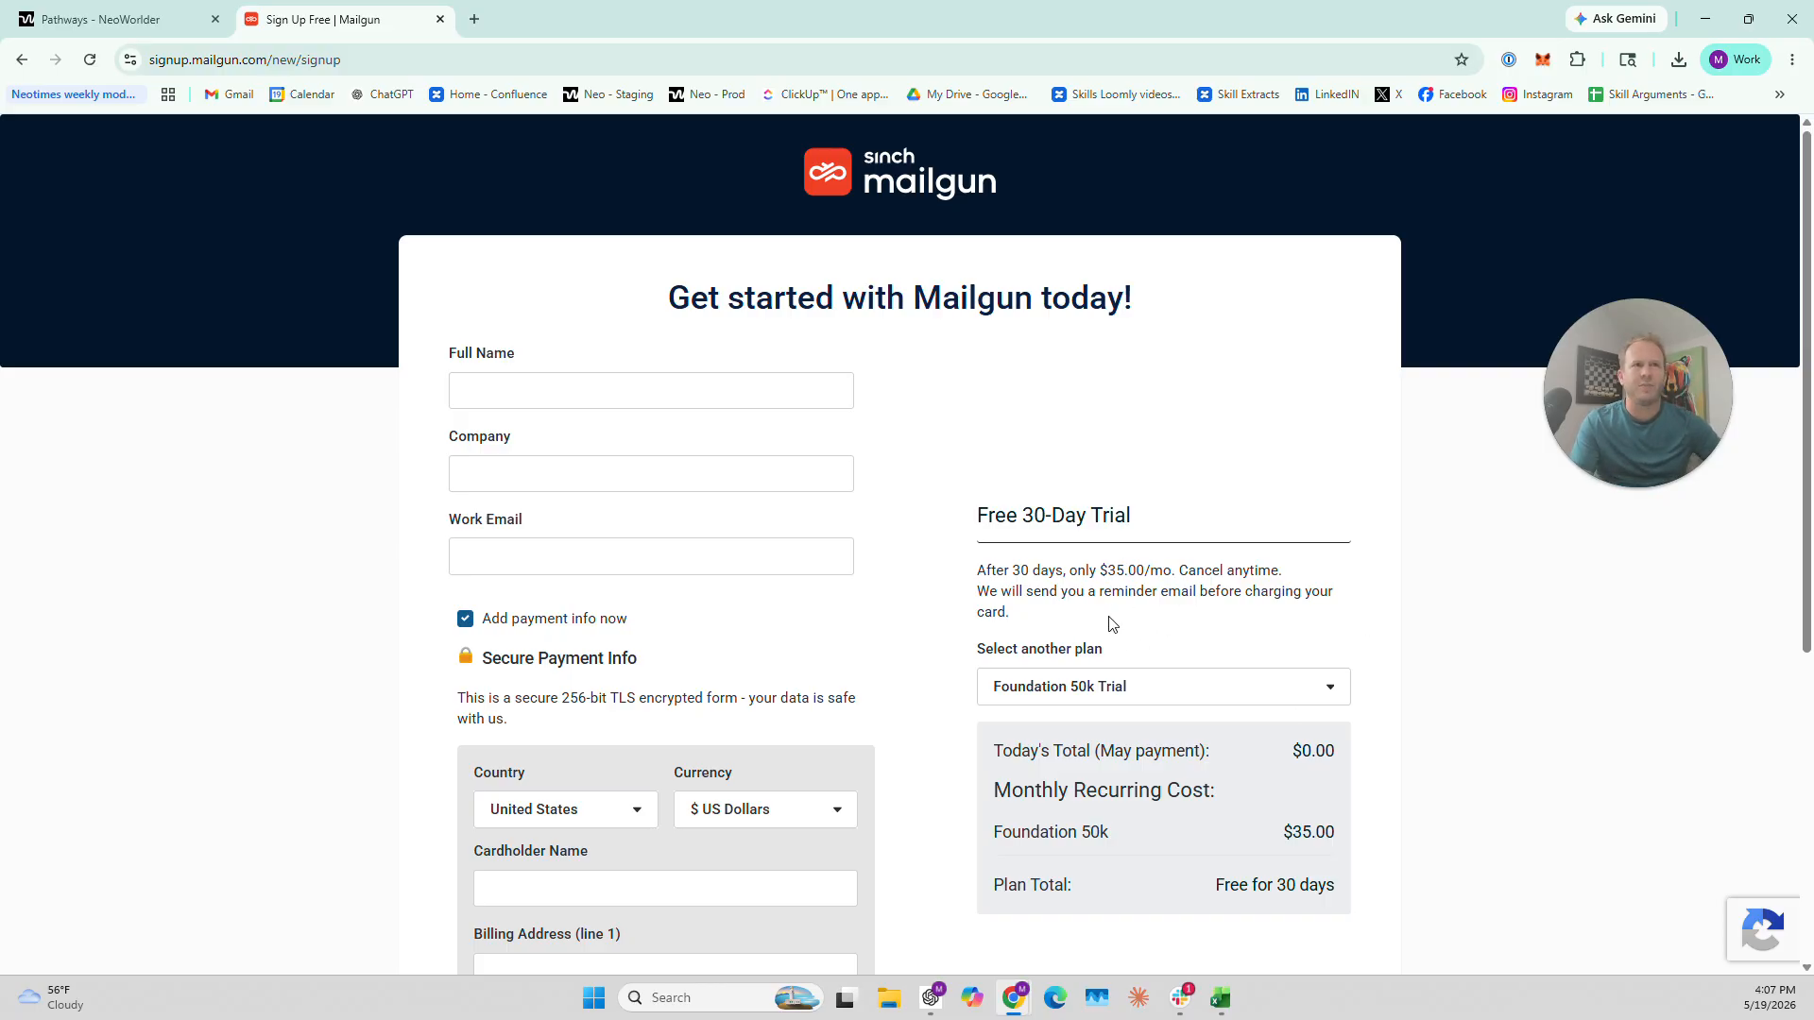
Opt out of adding payment info, fill in the full name, company, work email and password with confirmation, and create the Mailgun account
{"action": "left_click", "coordinate": [465, 620]}
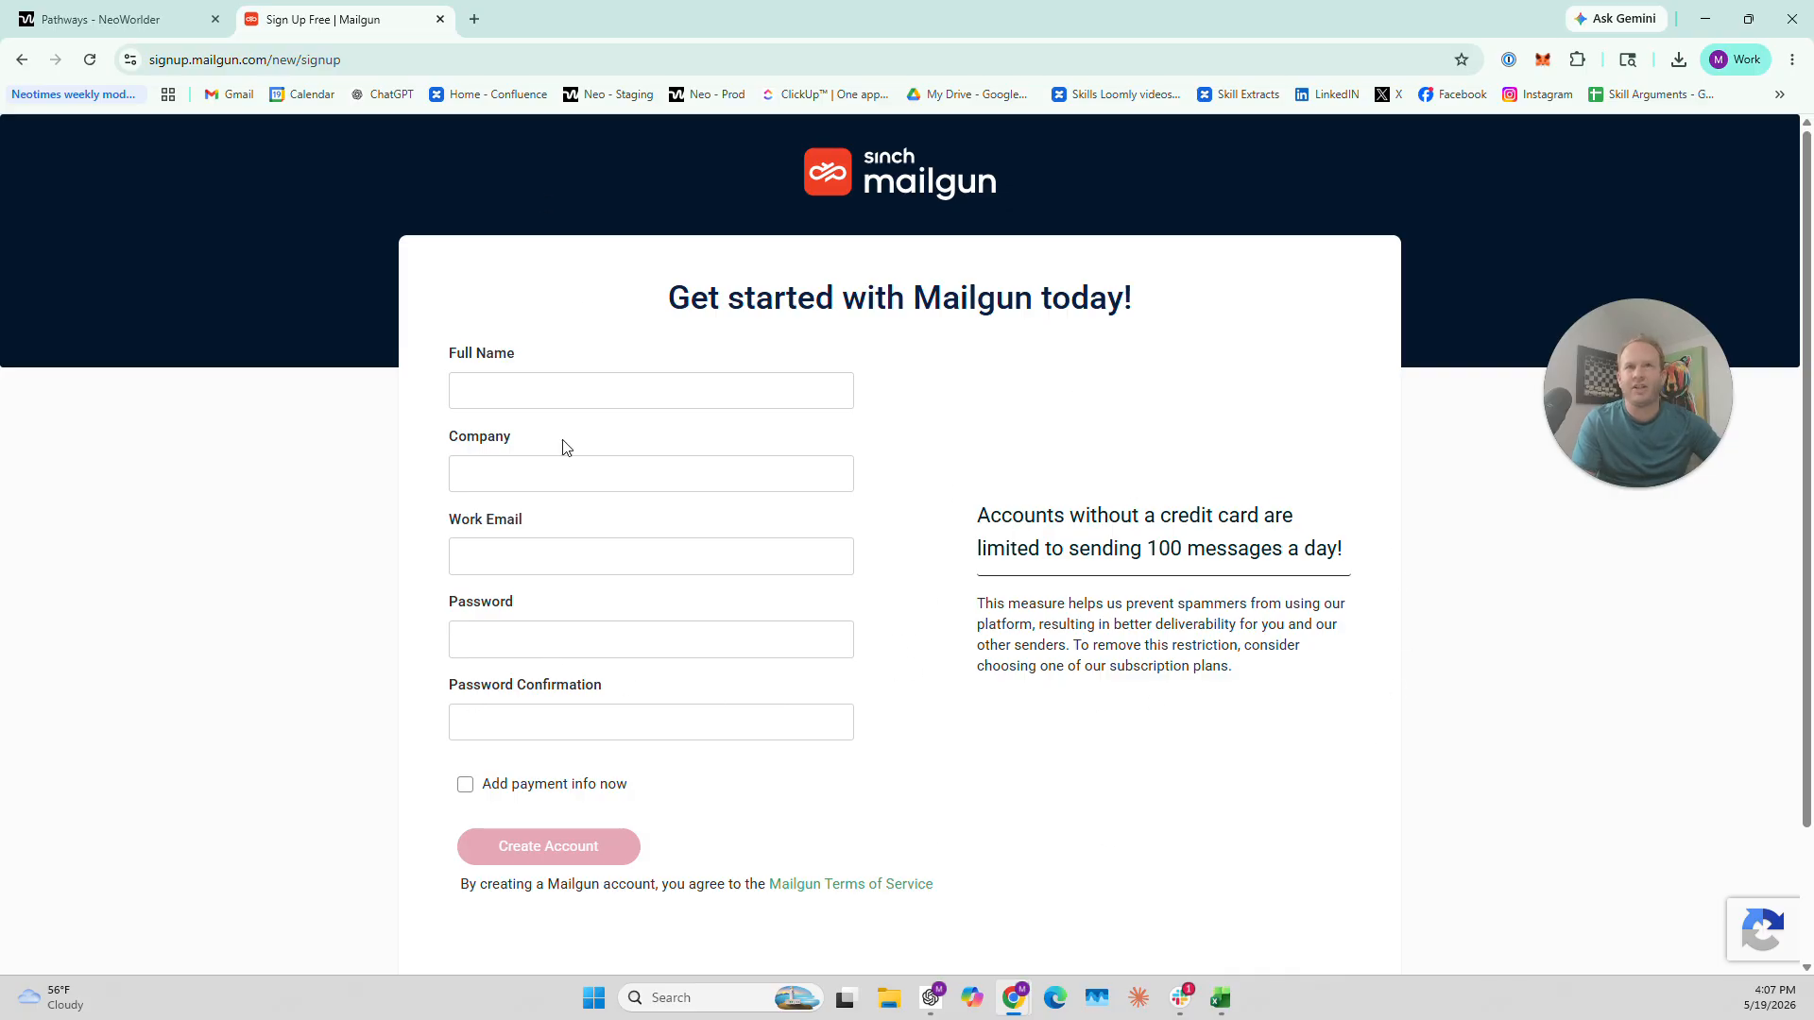
{"action": "left_click", "coordinate": [567, 556]}
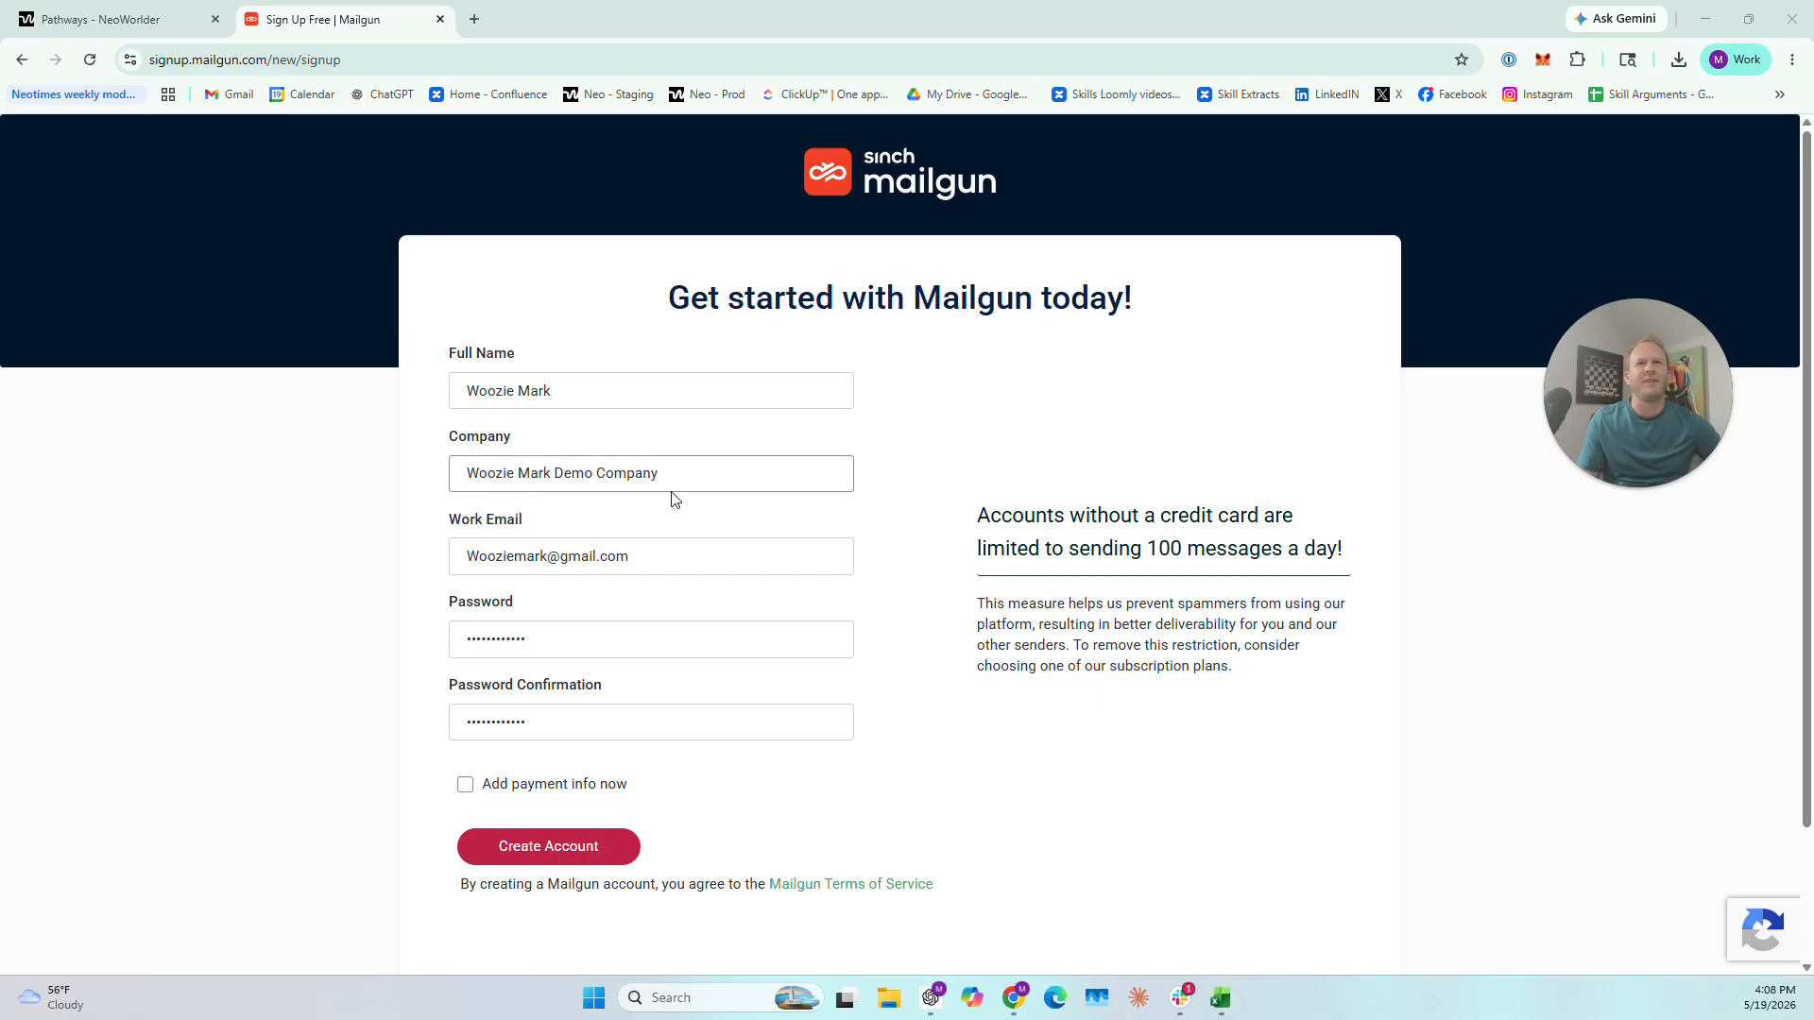
{"action": "left_click", "coordinate": [553, 855]}
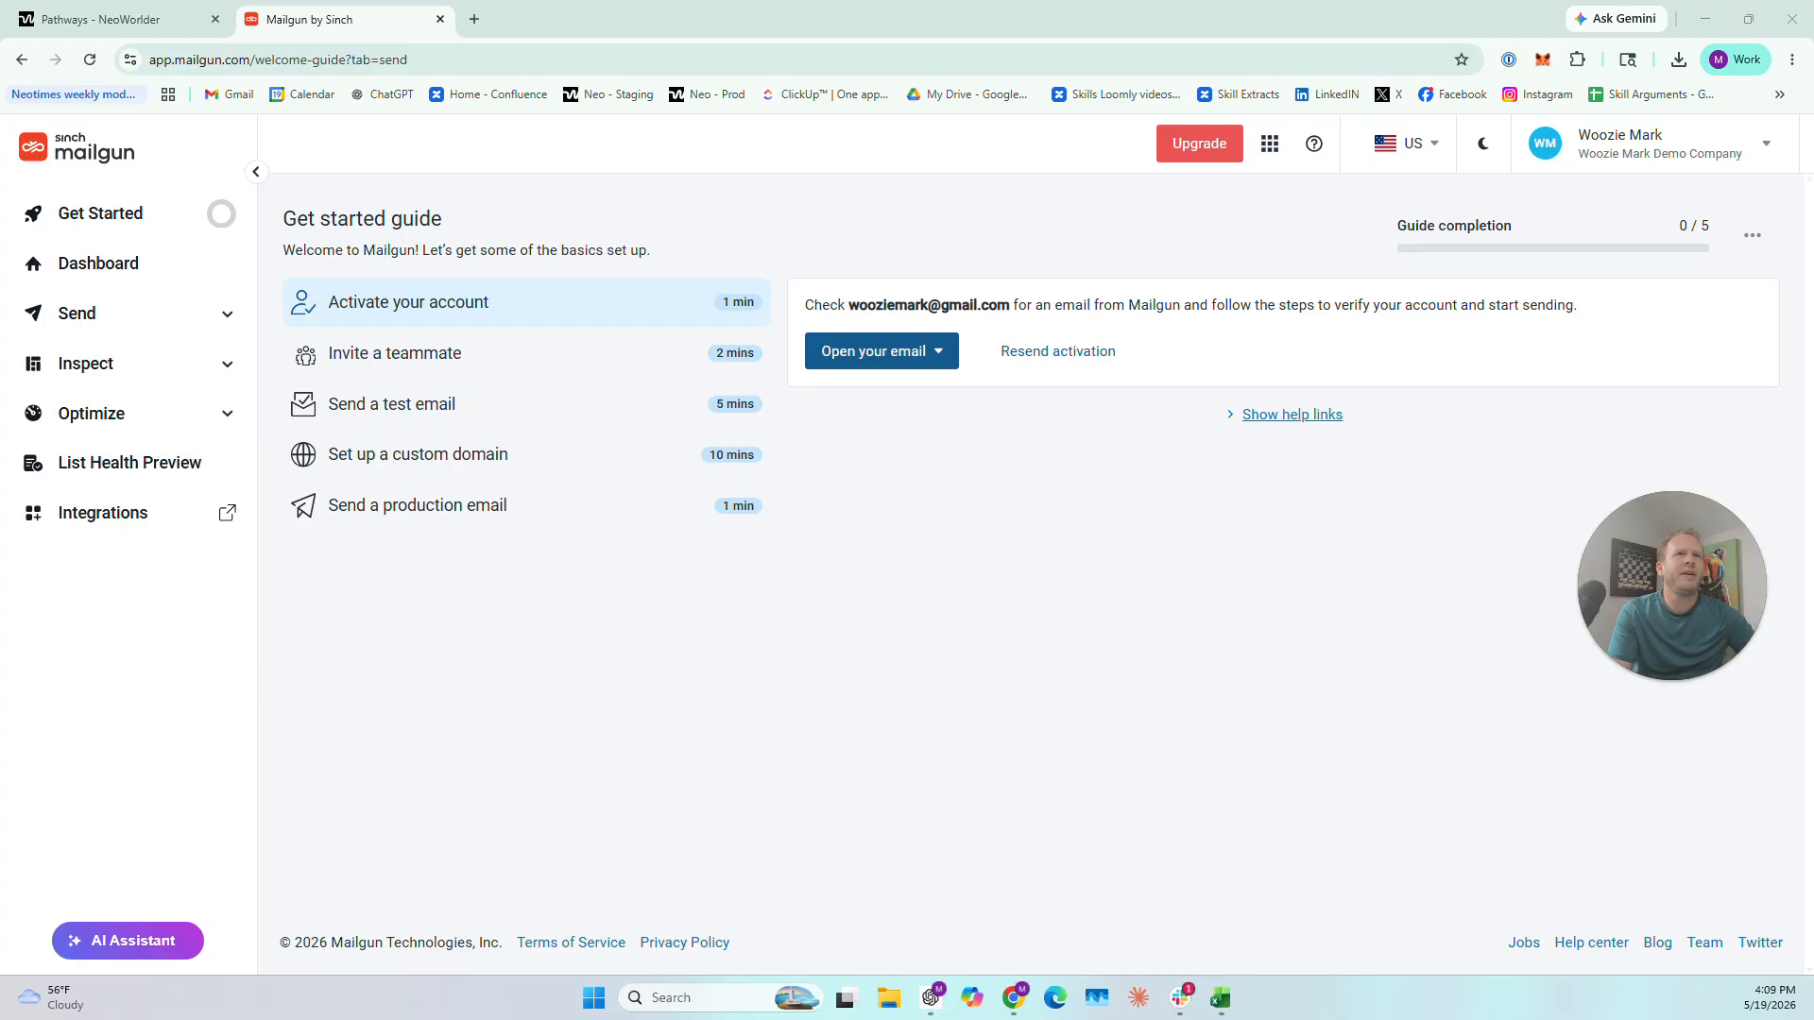
Switch to Gmail, verify the email address from the Mailgun verification message, and confirm the account with the verification code
{"action": "left_click_drag", "start_coordinate": [2, 268], "coordinate": [972, 329]}
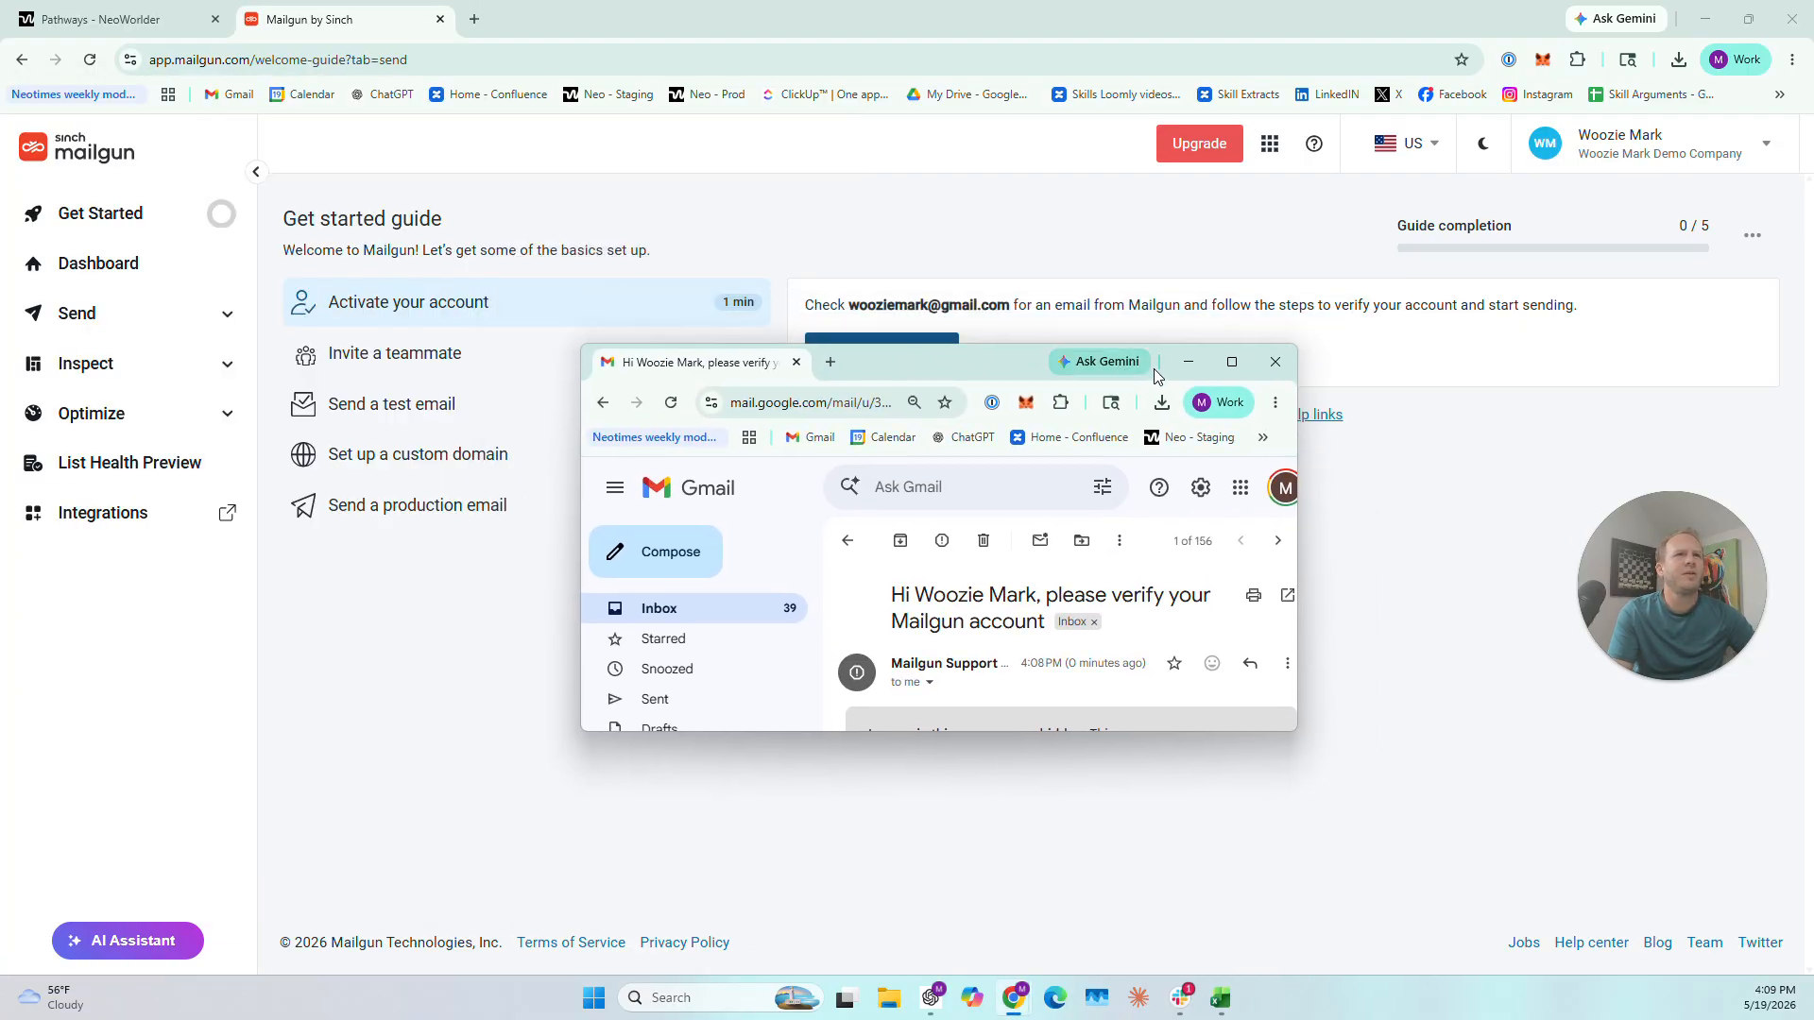
{"action": "left_click", "coordinate": [1233, 361]}
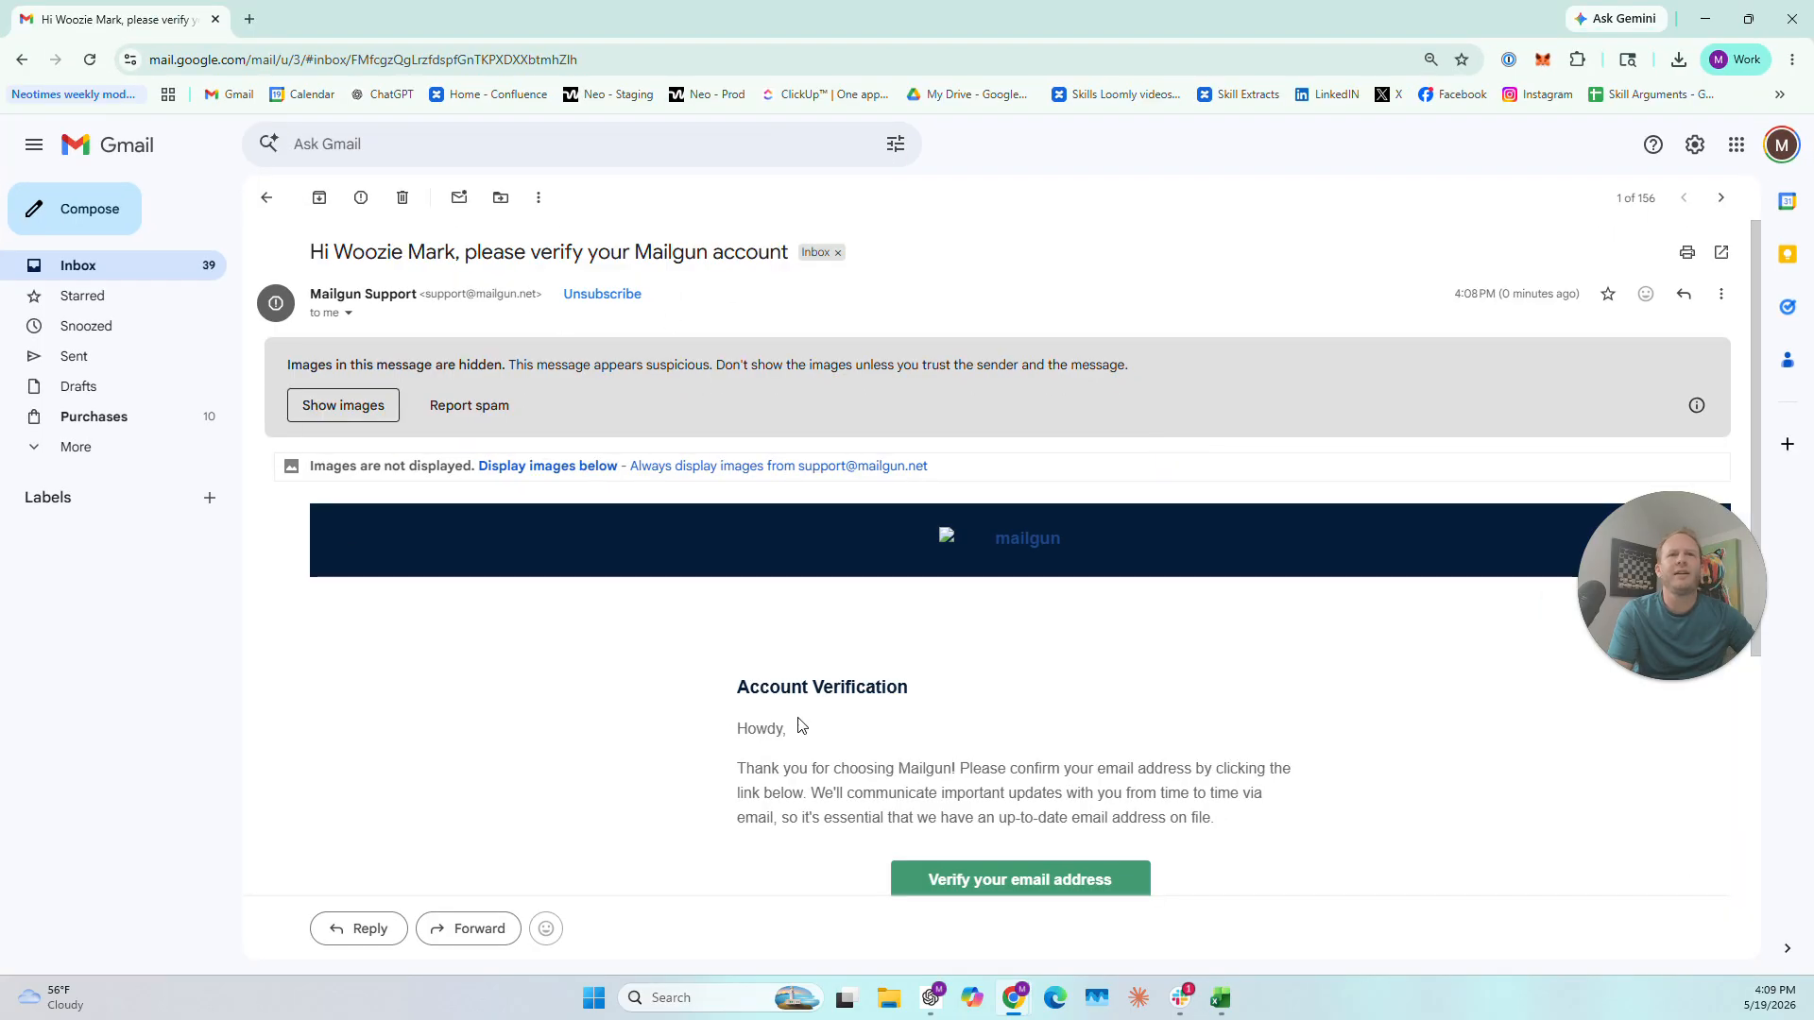
{"action": "scroll", "coordinate": [799, 726], "scroll_direction": "down", "scroll_amount": 4}
{"action": "left_click", "coordinate": [1045, 507]}
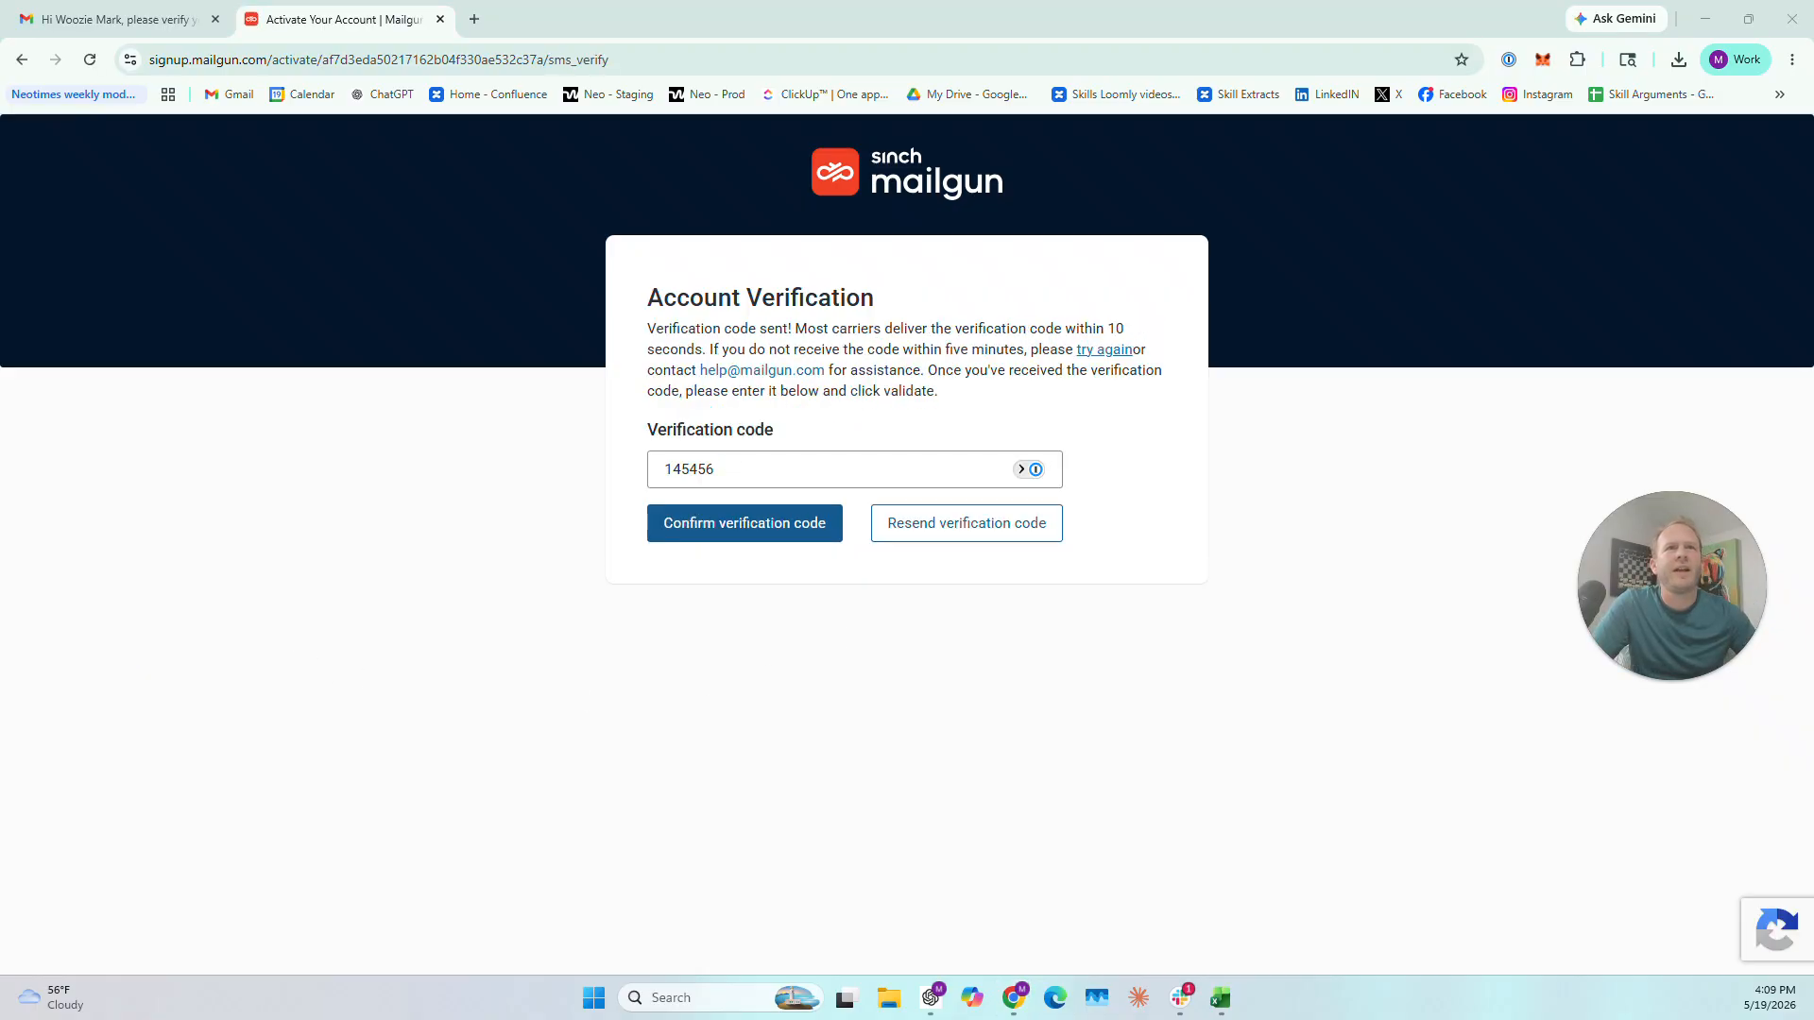
{"action": "left_click", "coordinate": [743, 529]}
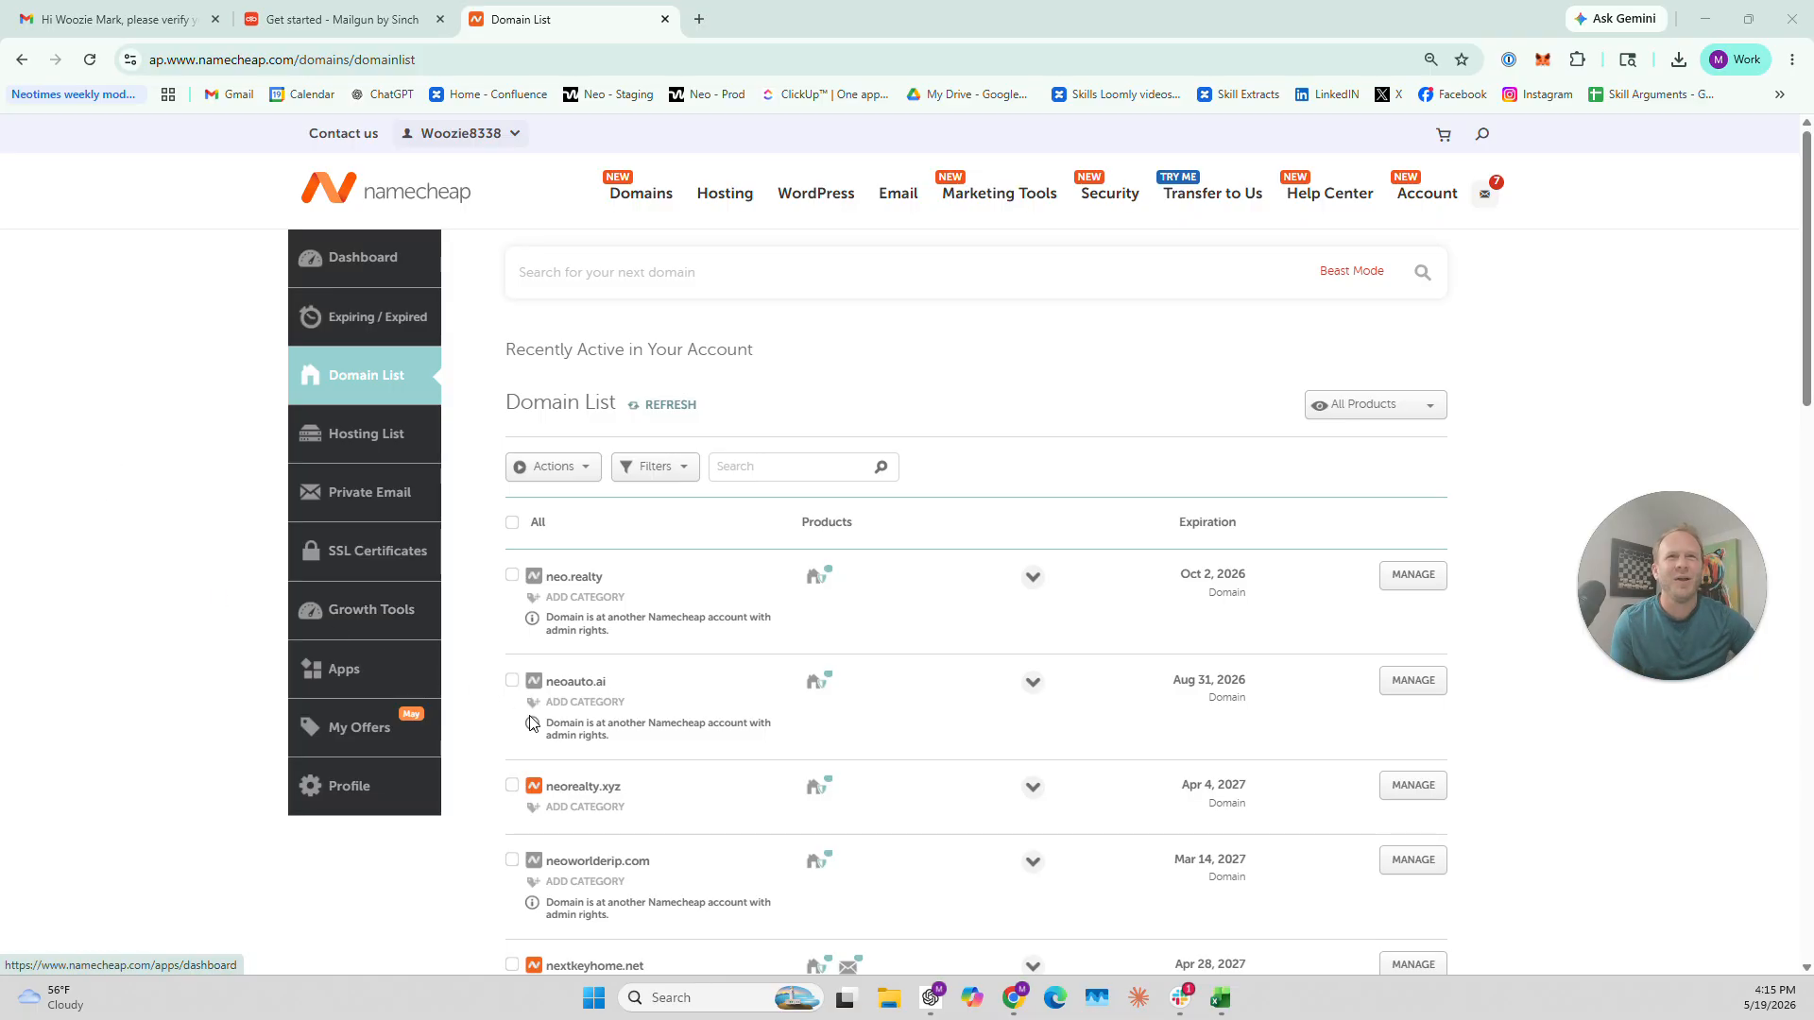
Pick neorealty.xyz from the Namecheap domain list and start a new sending domain in Mailgun named mg.neorealty.xyz
{"action": "left_click_drag", "start_coordinate": [568, 787], "coordinate": [628, 789]}
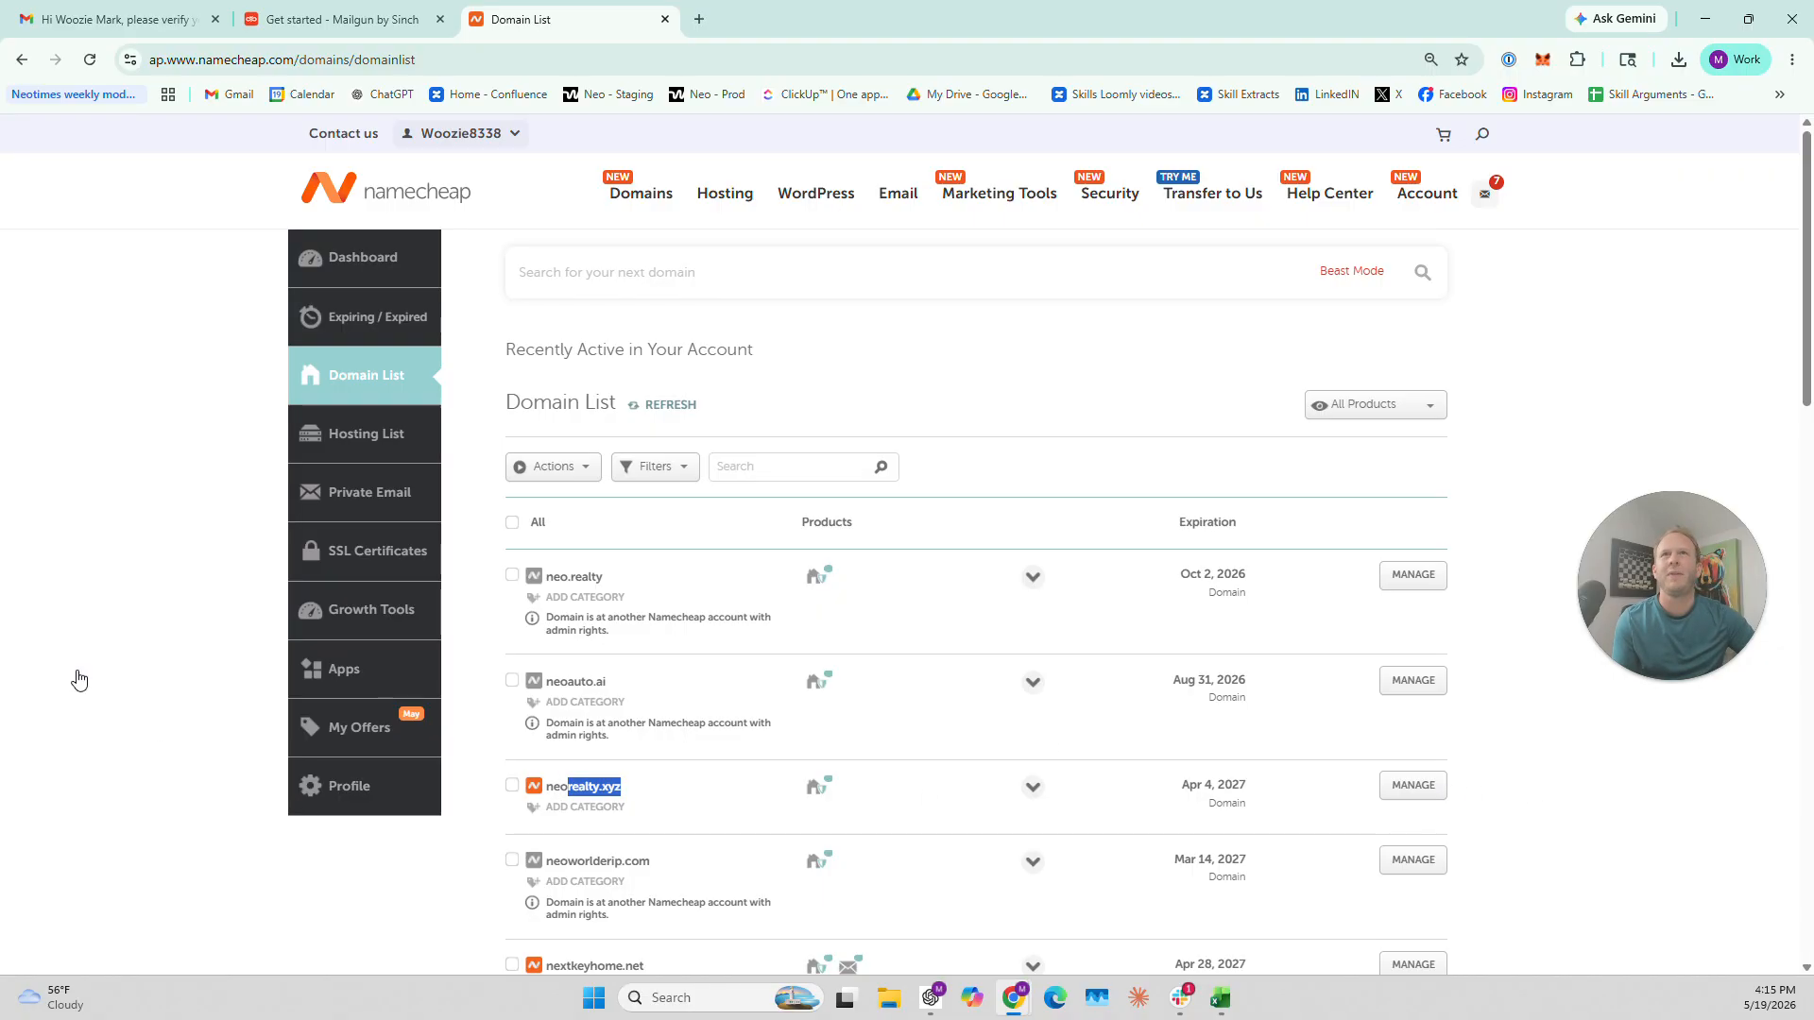
{"action": "key", "text": "ctrl+shift+Tab"}
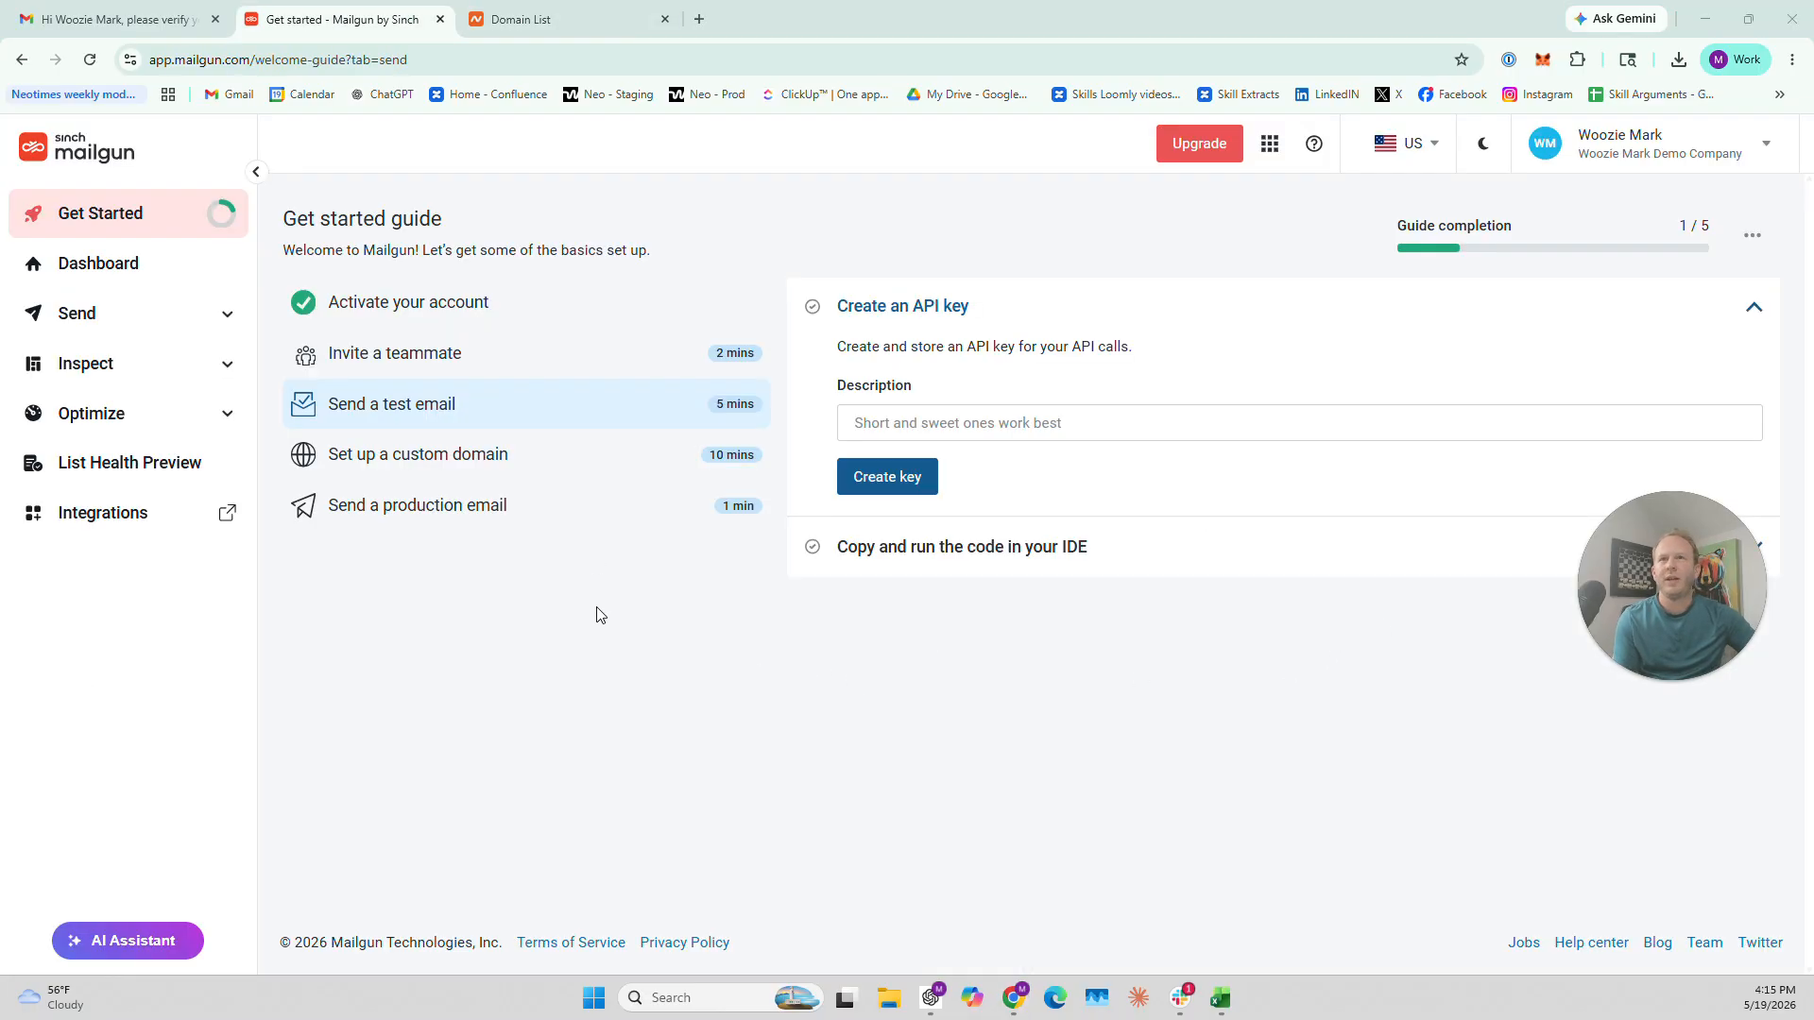
{"action": "left_click", "coordinate": [137, 331]}
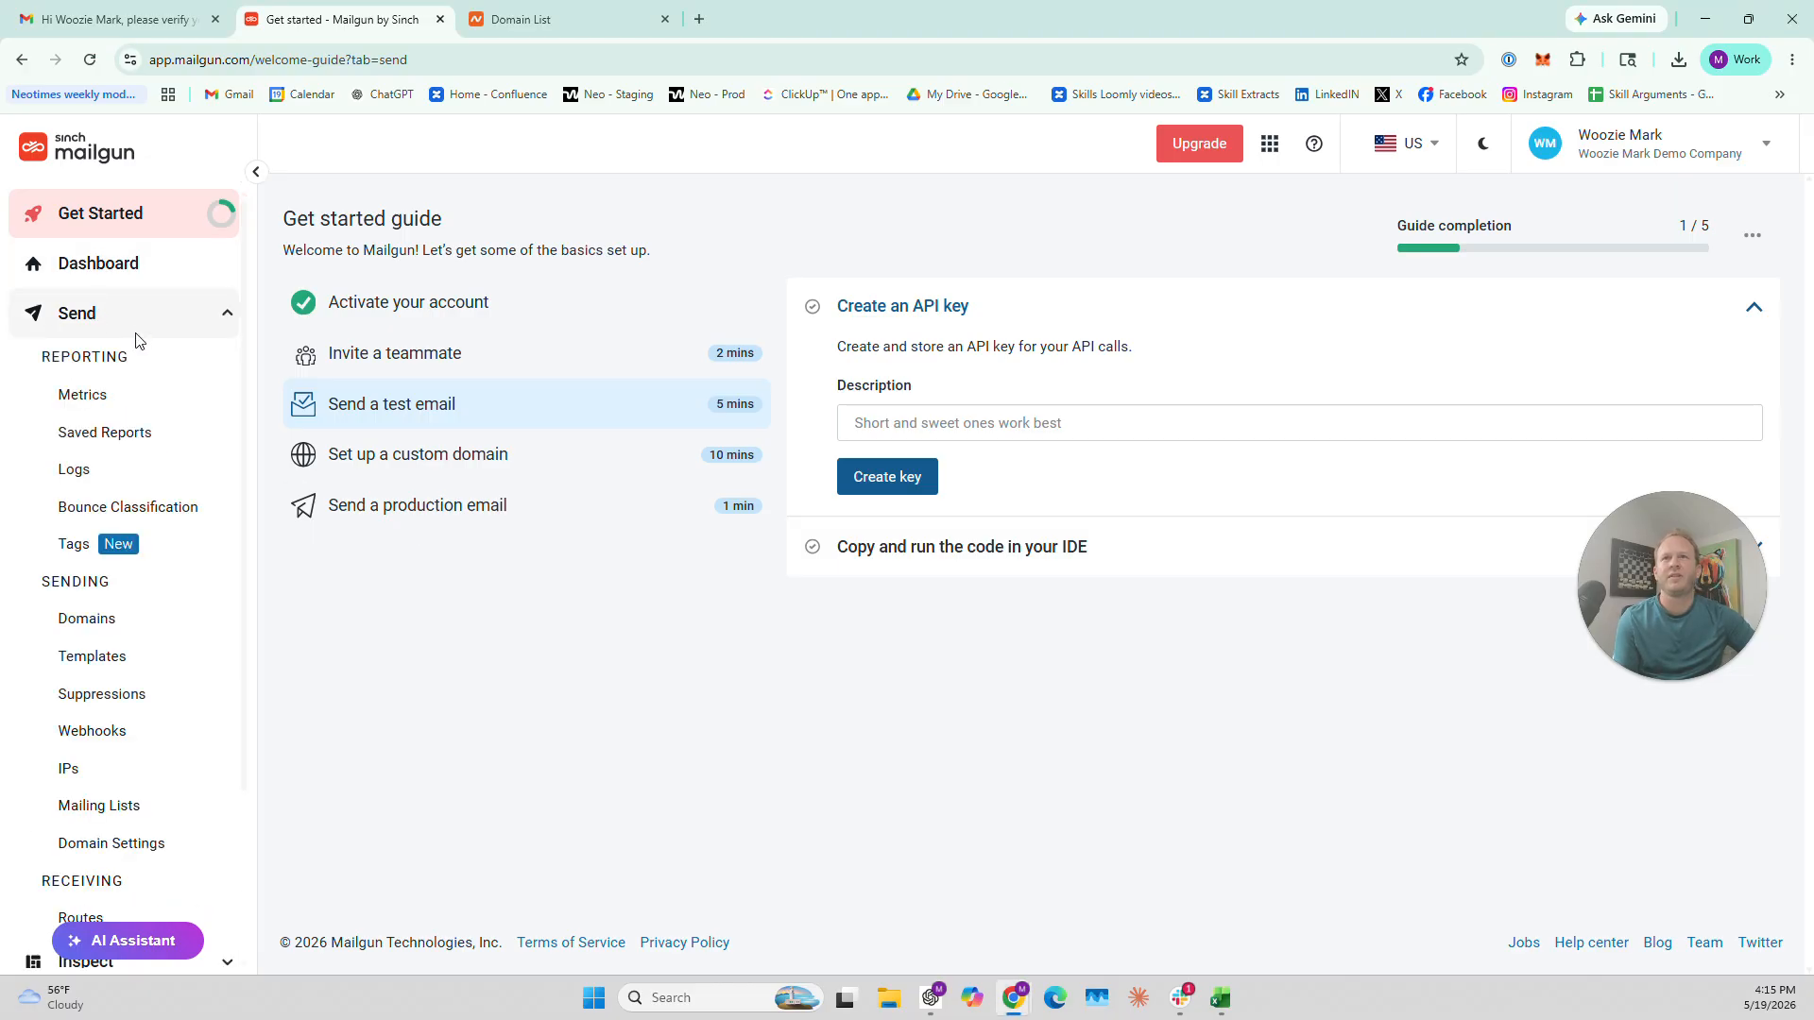
{"action": "left_click", "coordinate": [91, 623]}
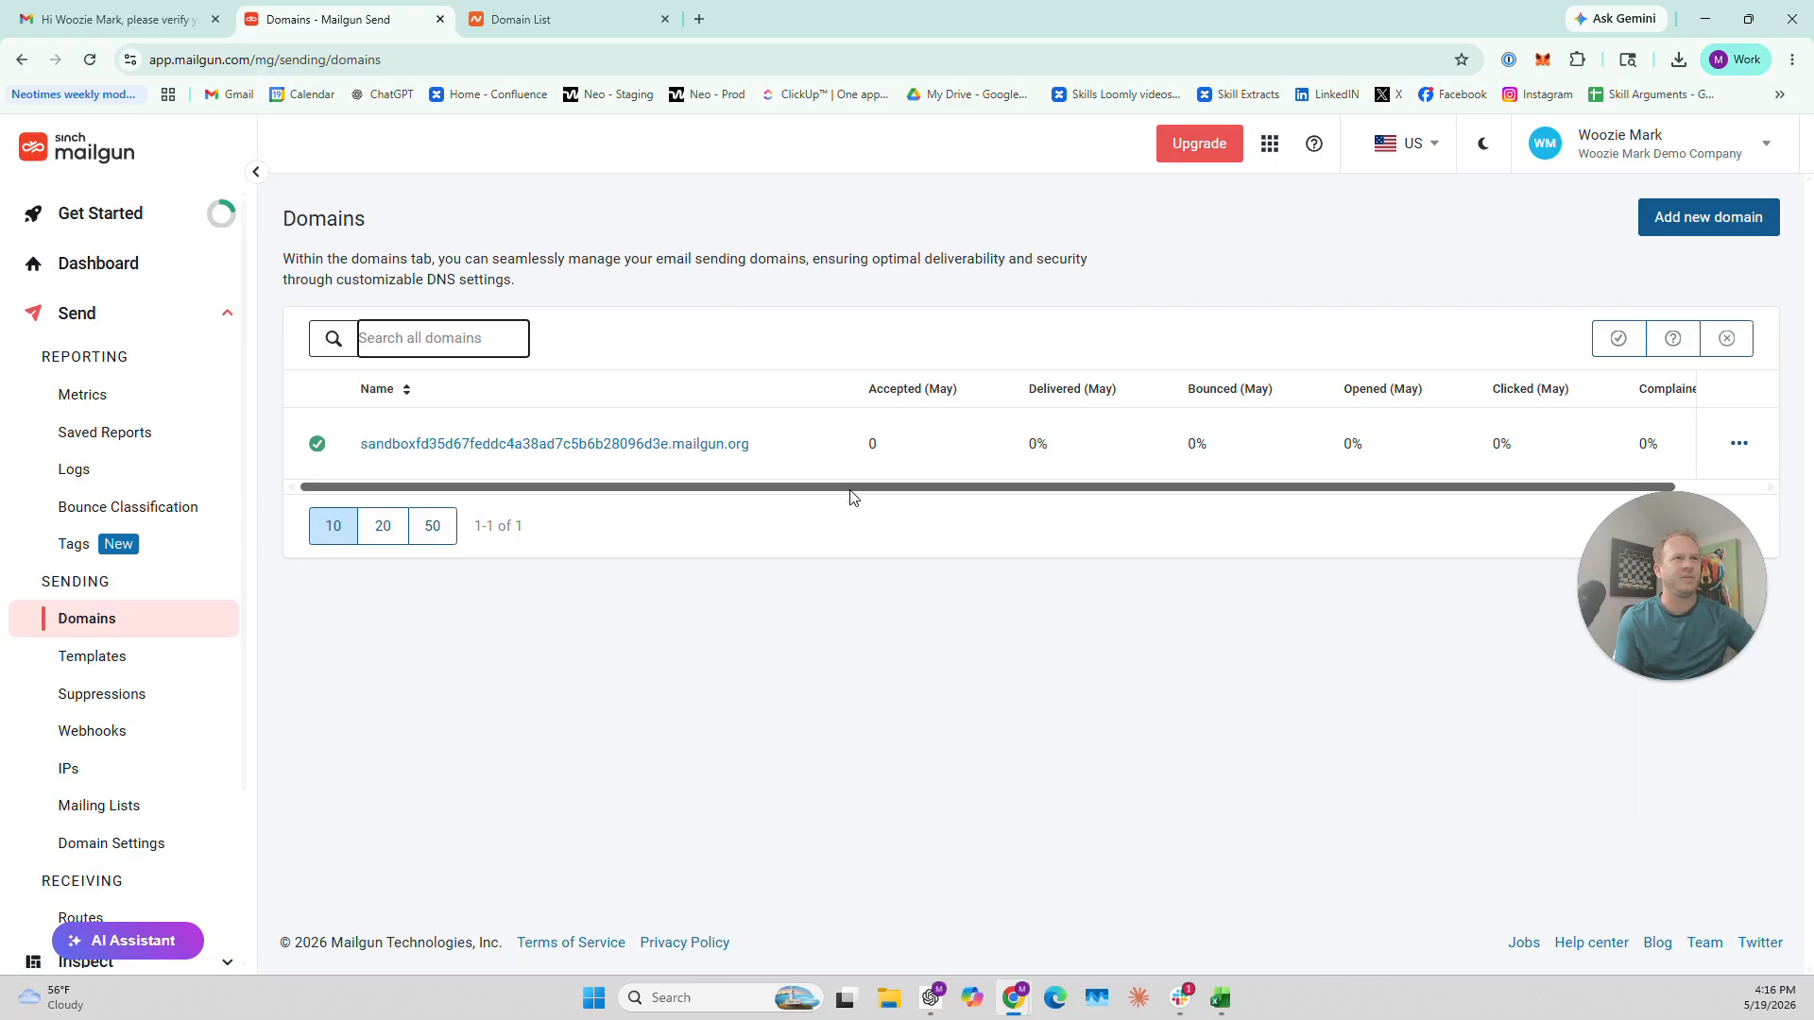
{"action": "left_click", "coordinate": [1709, 220]}
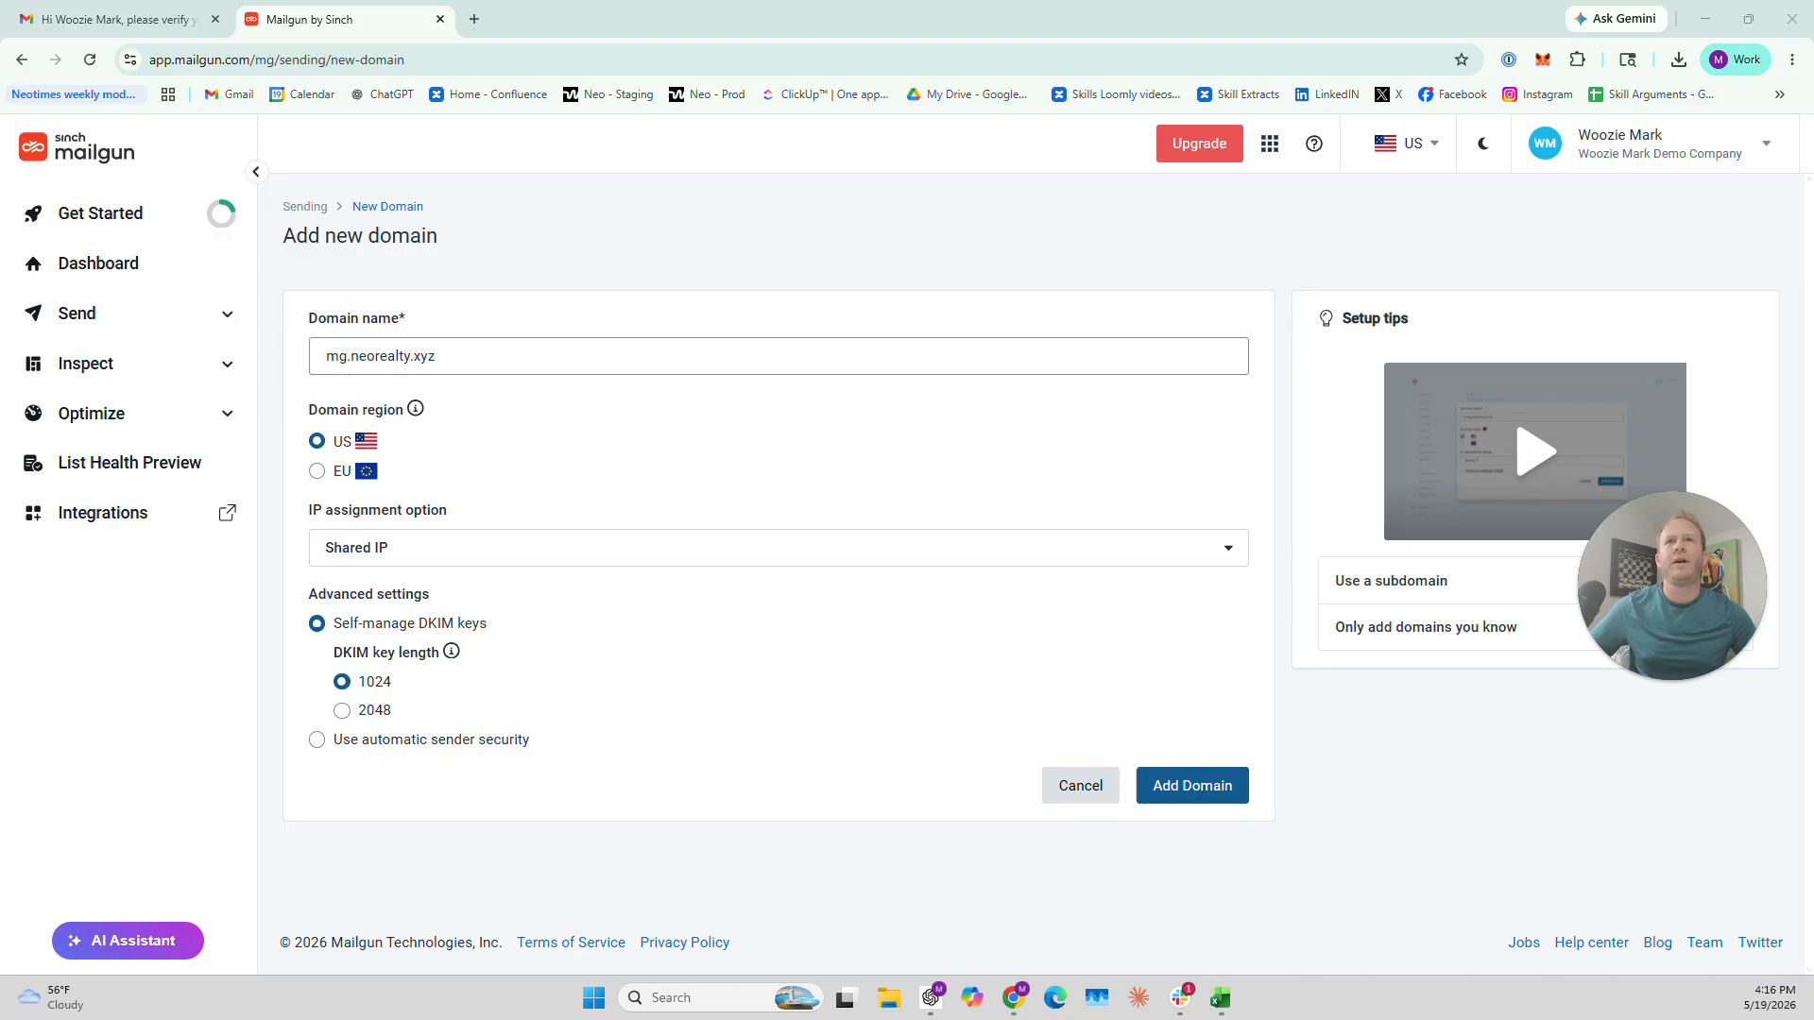
Check the domain name's subdomain and root parts, and add the domain with region US, Shared IP and self-managed 1024 DKIM keys
{"action": "left_click_drag", "start_coordinate": [350, 356], "coordinate": [436, 356]}
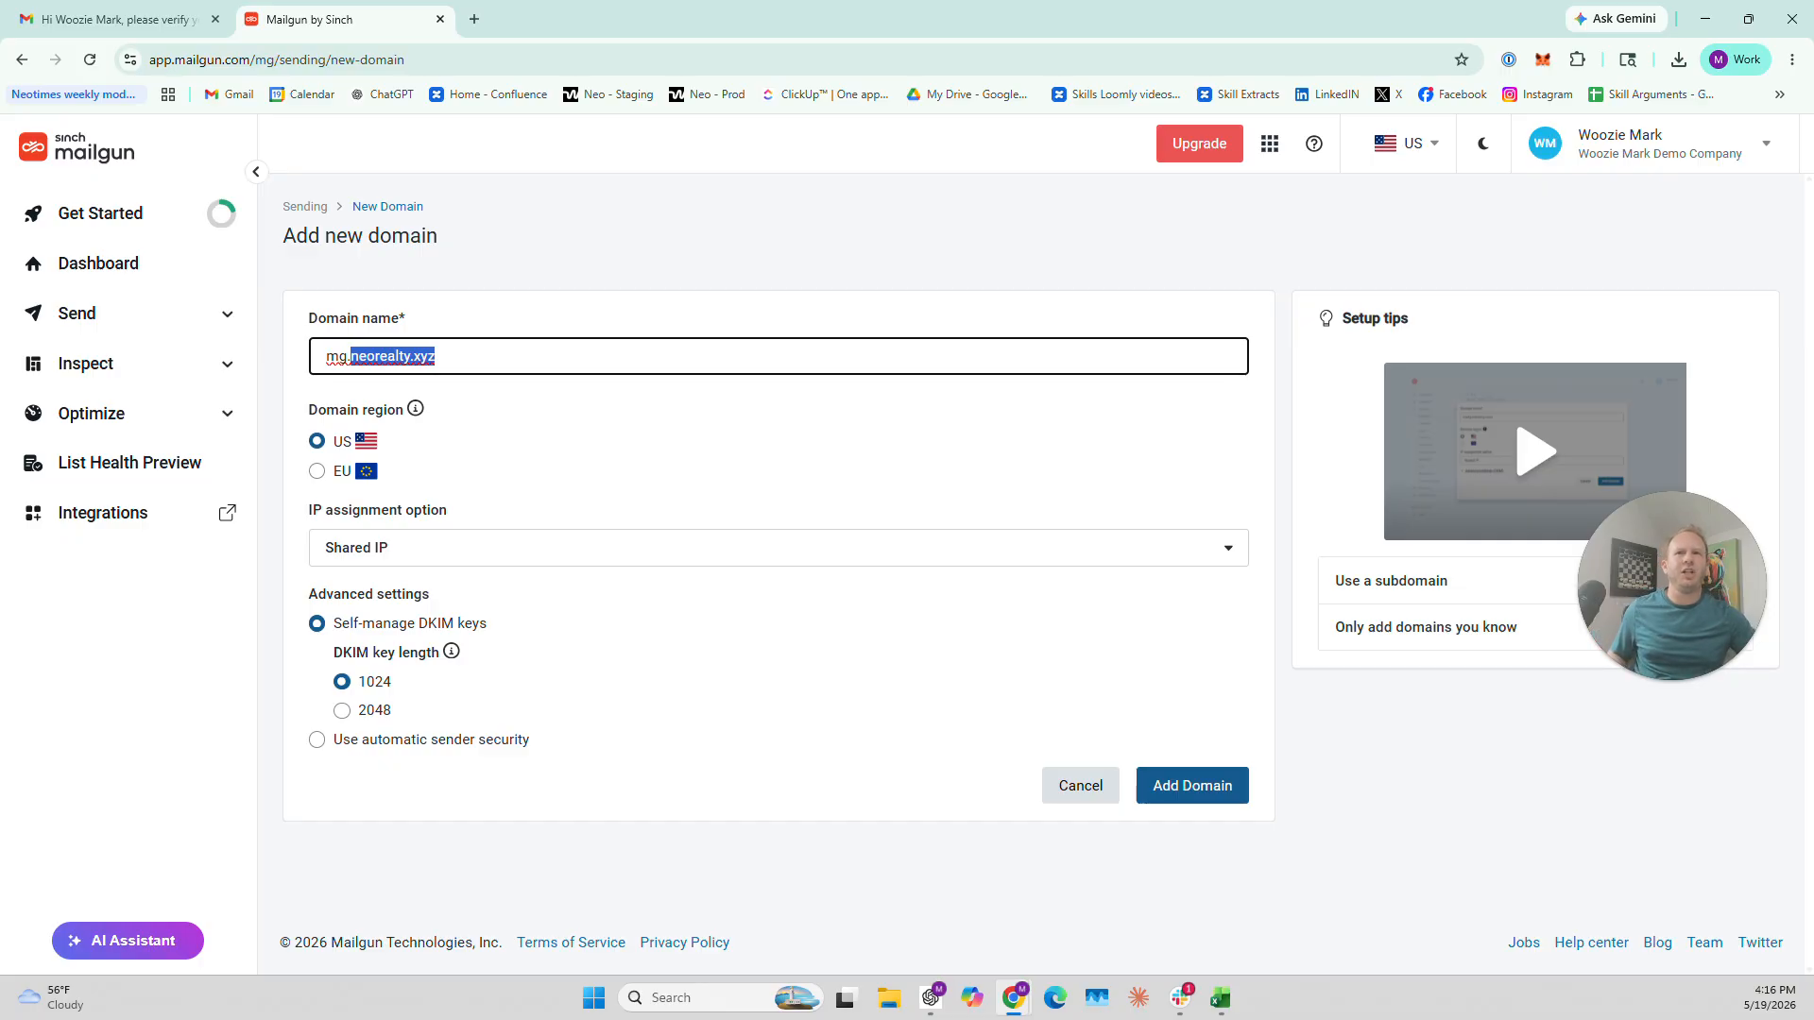
{"action": "left_click", "coordinate": [538, 411]}
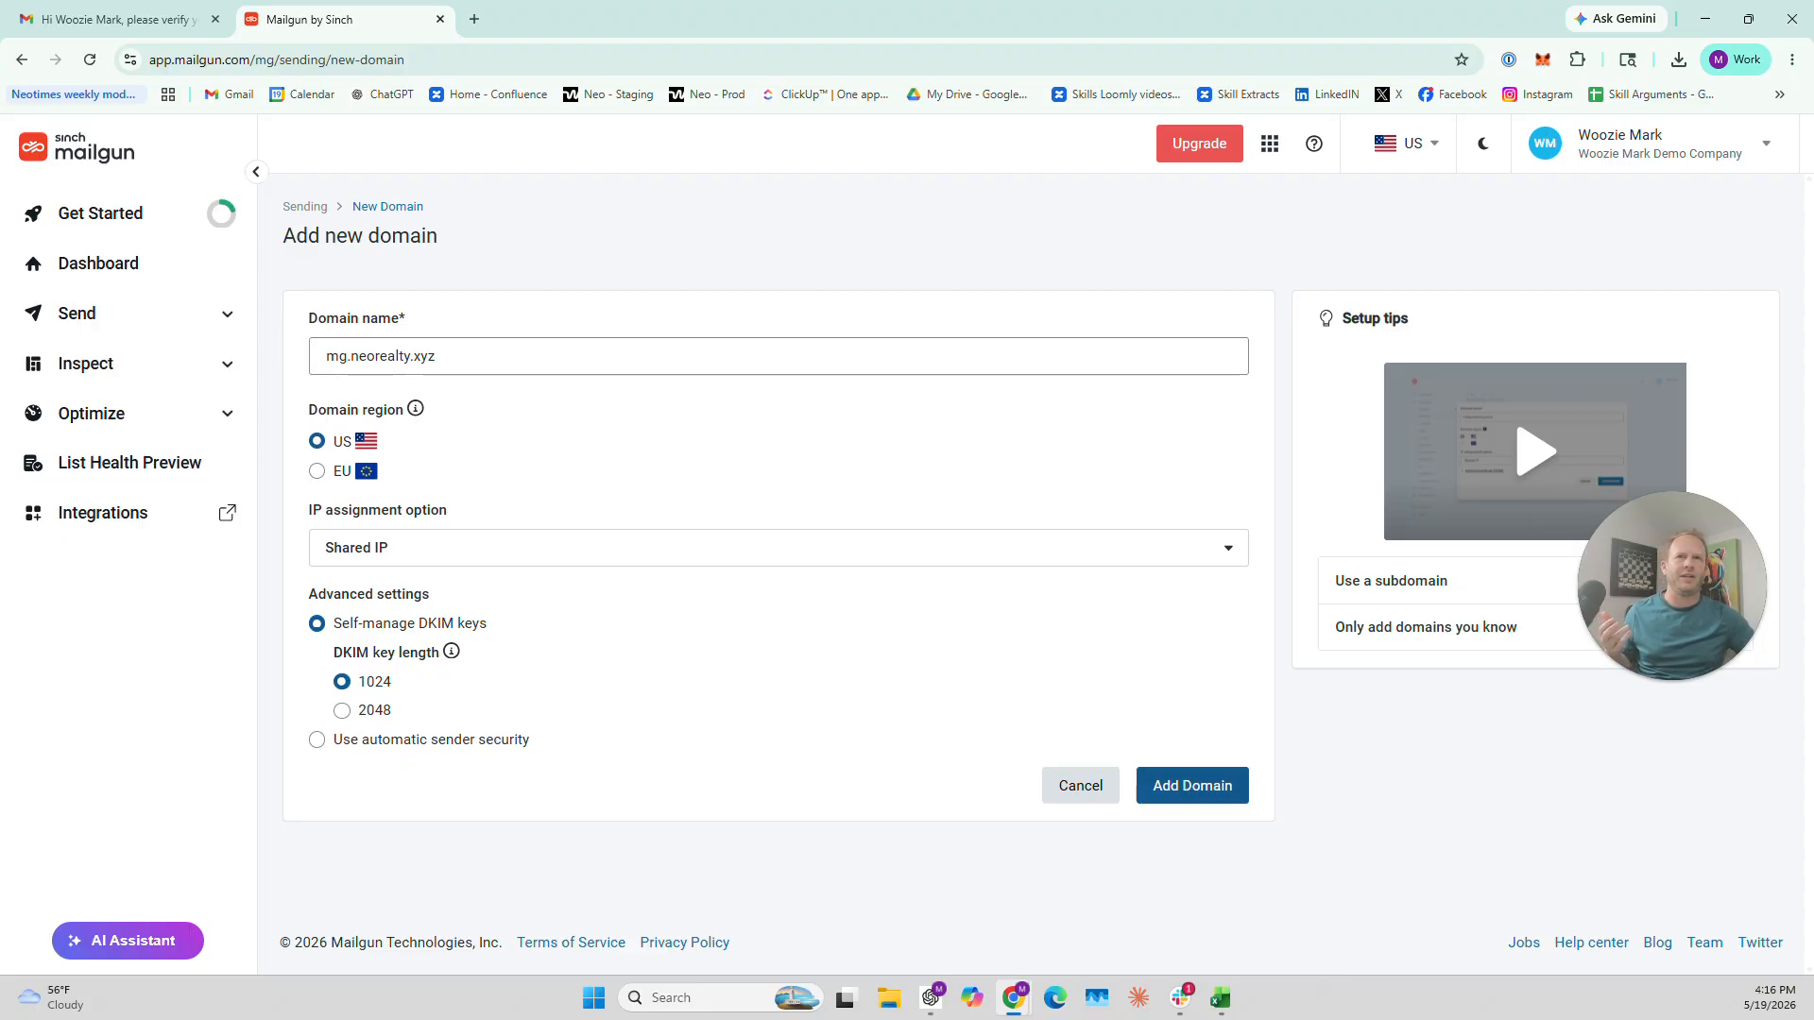
{"action": "left_click_drag", "start_coordinate": [351, 357], "coordinate": [449, 357]}
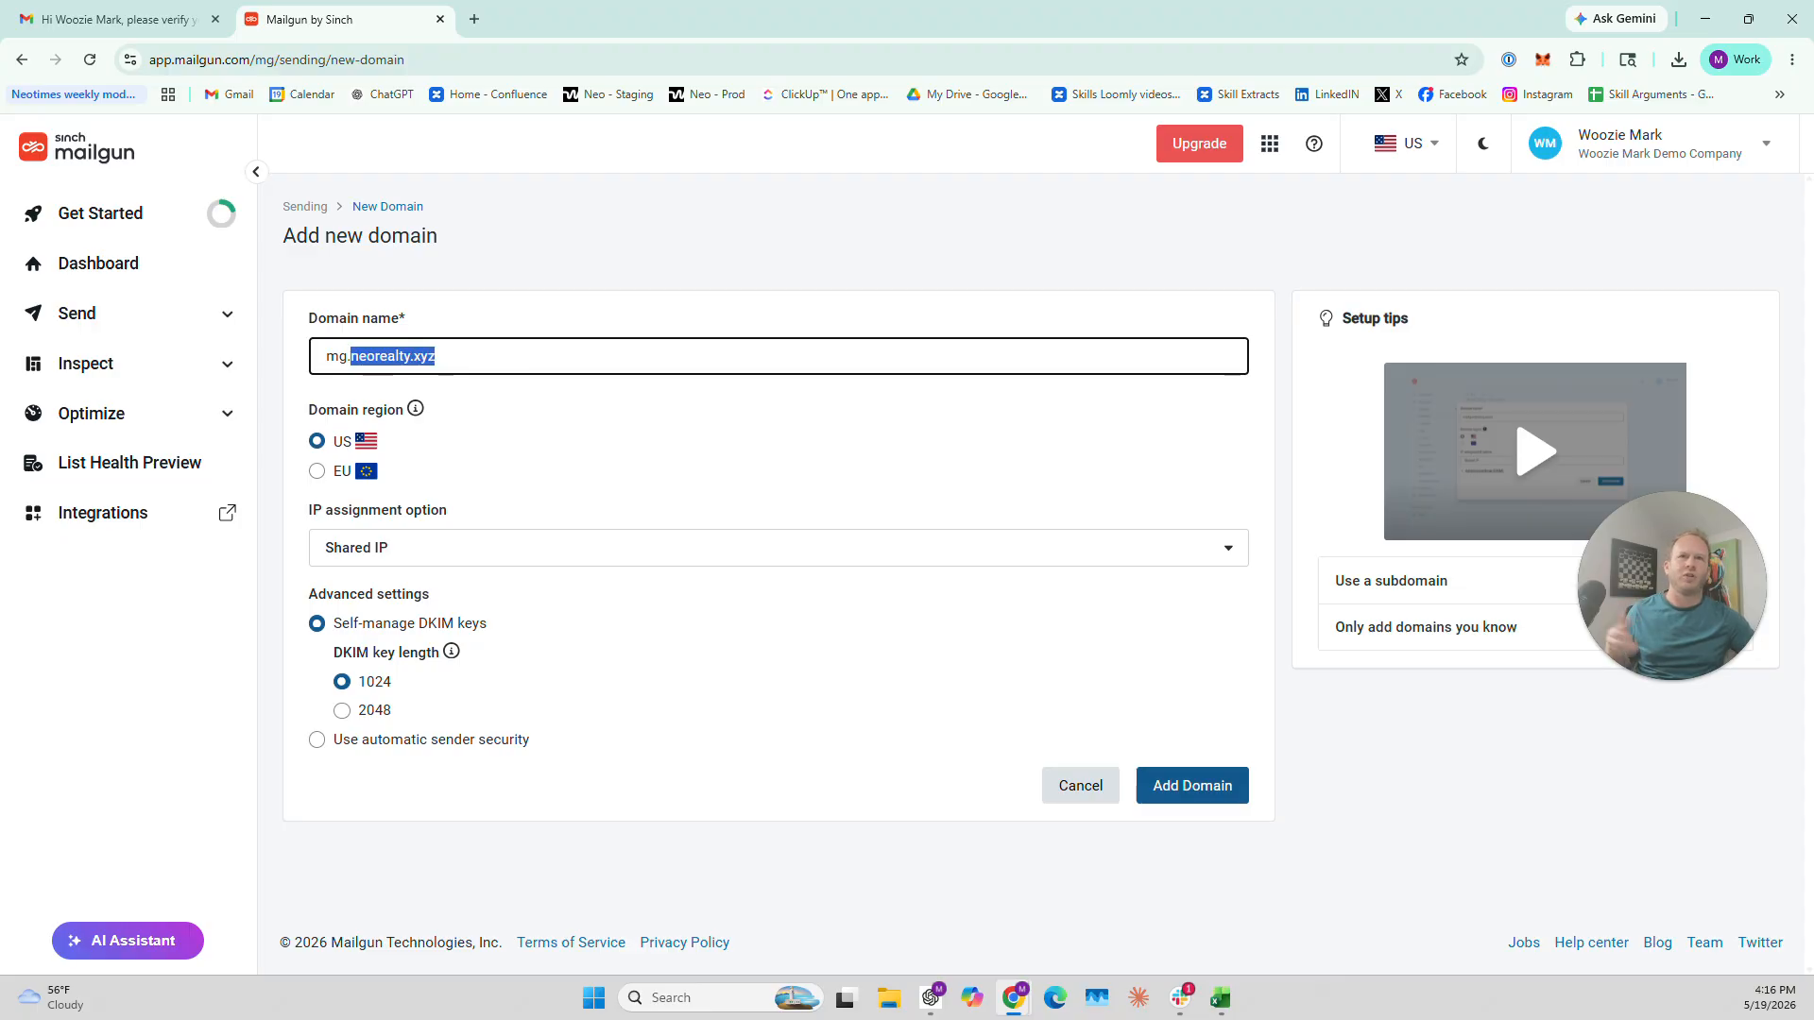
{"action": "left_click", "coordinate": [395, 356]}
{"action": "left_click_drag", "start_coordinate": [395, 356], "coordinate": [435, 357]}
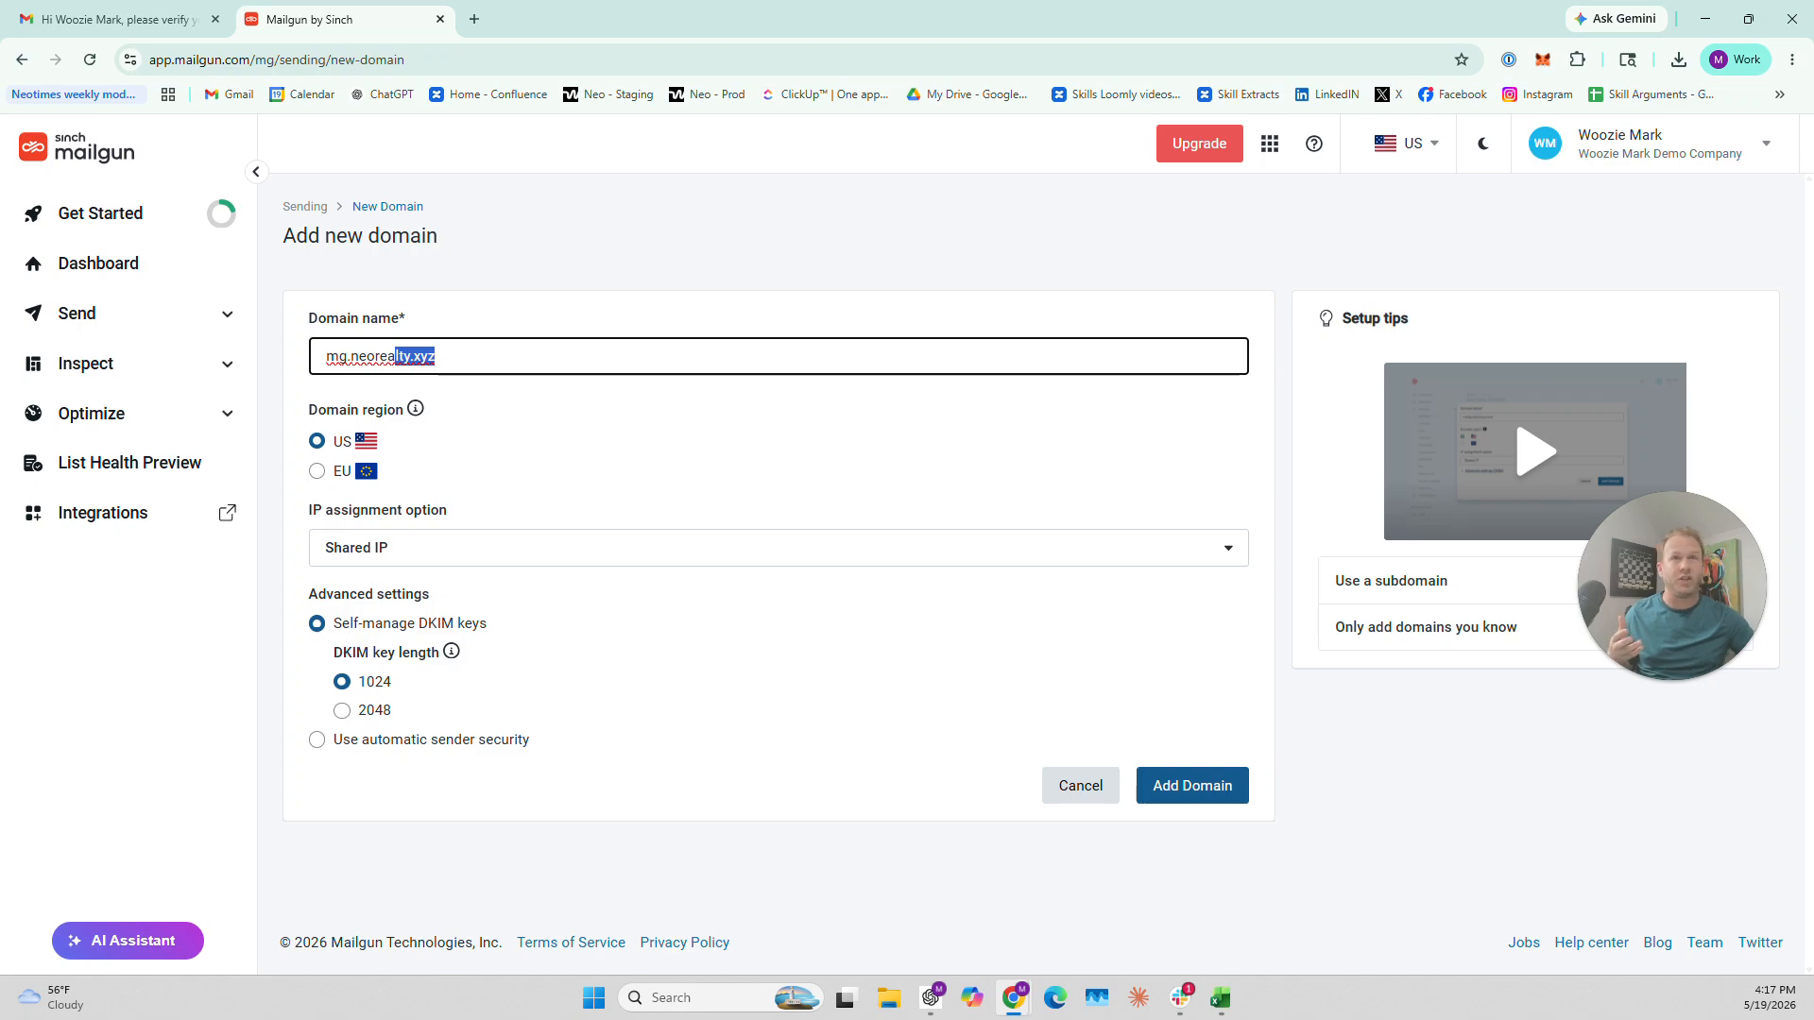
{"action": "left_click_drag", "start_coordinate": [325, 356], "coordinate": [434, 356]}
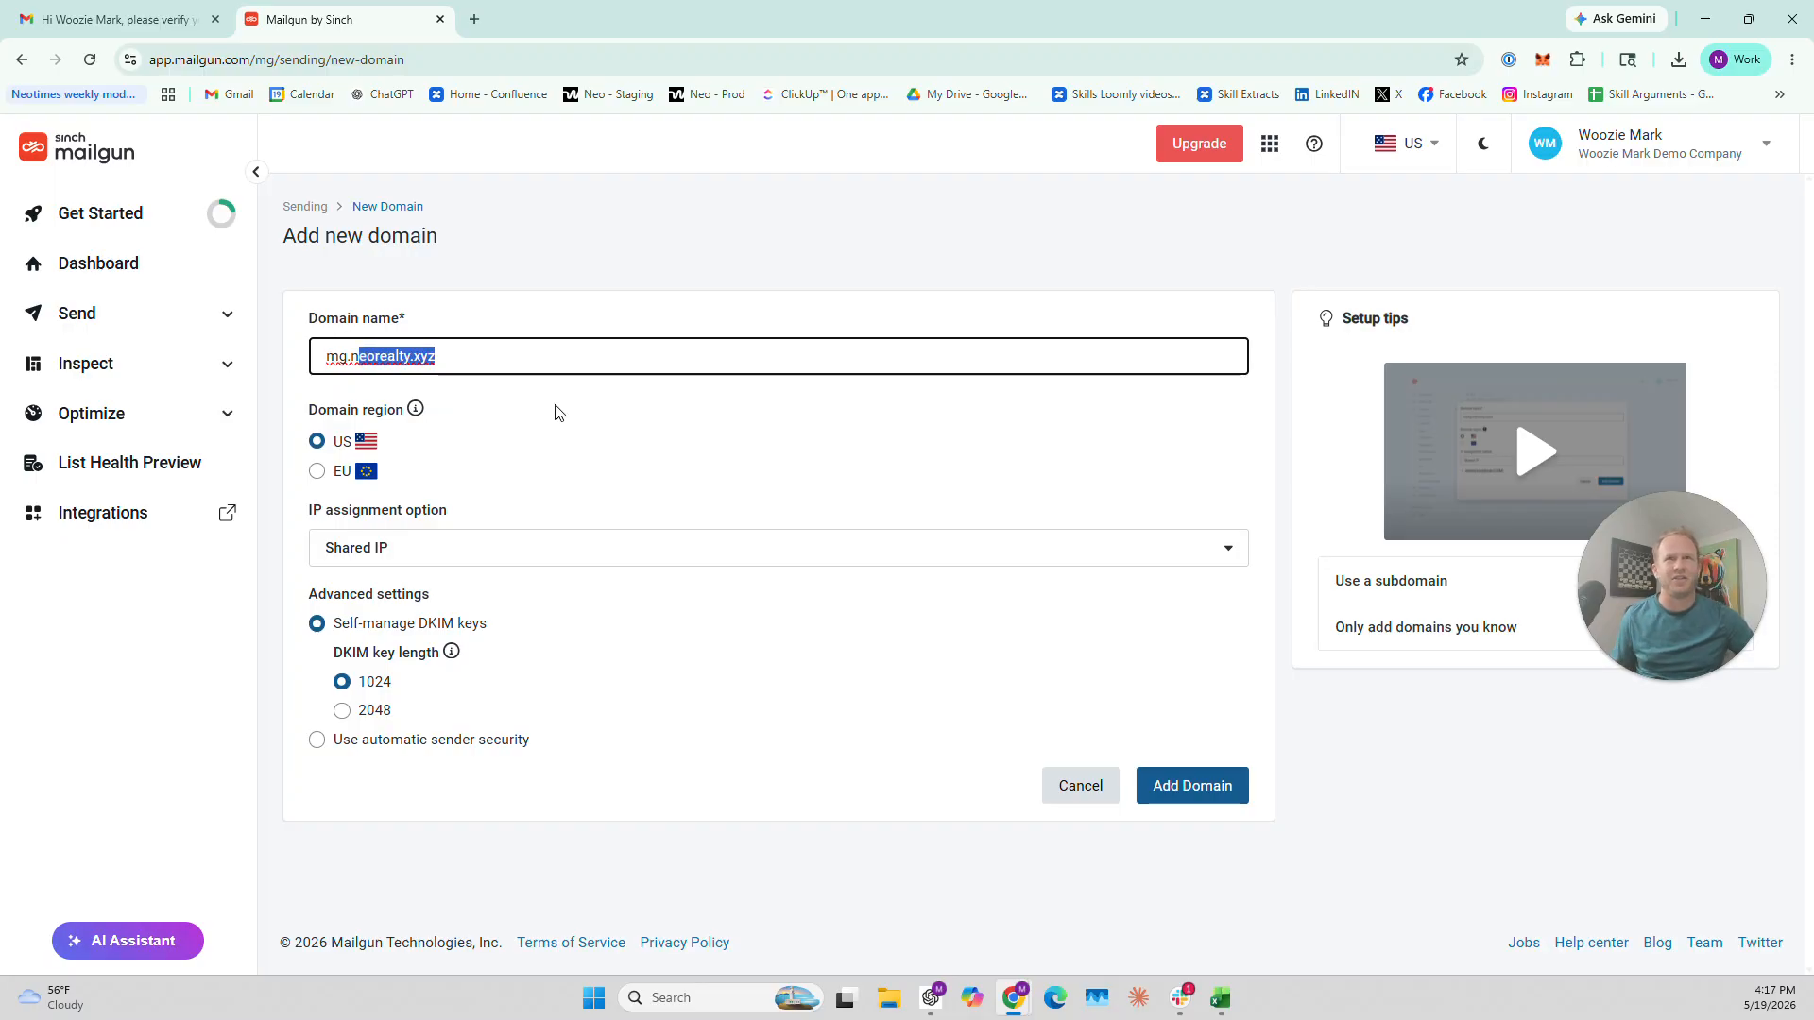
{"action": "left_click", "coordinate": [376, 357]}
{"action": "left_click_drag", "start_coordinate": [359, 356], "coordinate": [414, 357]}
{"action": "left_click", "coordinate": [329, 357]}
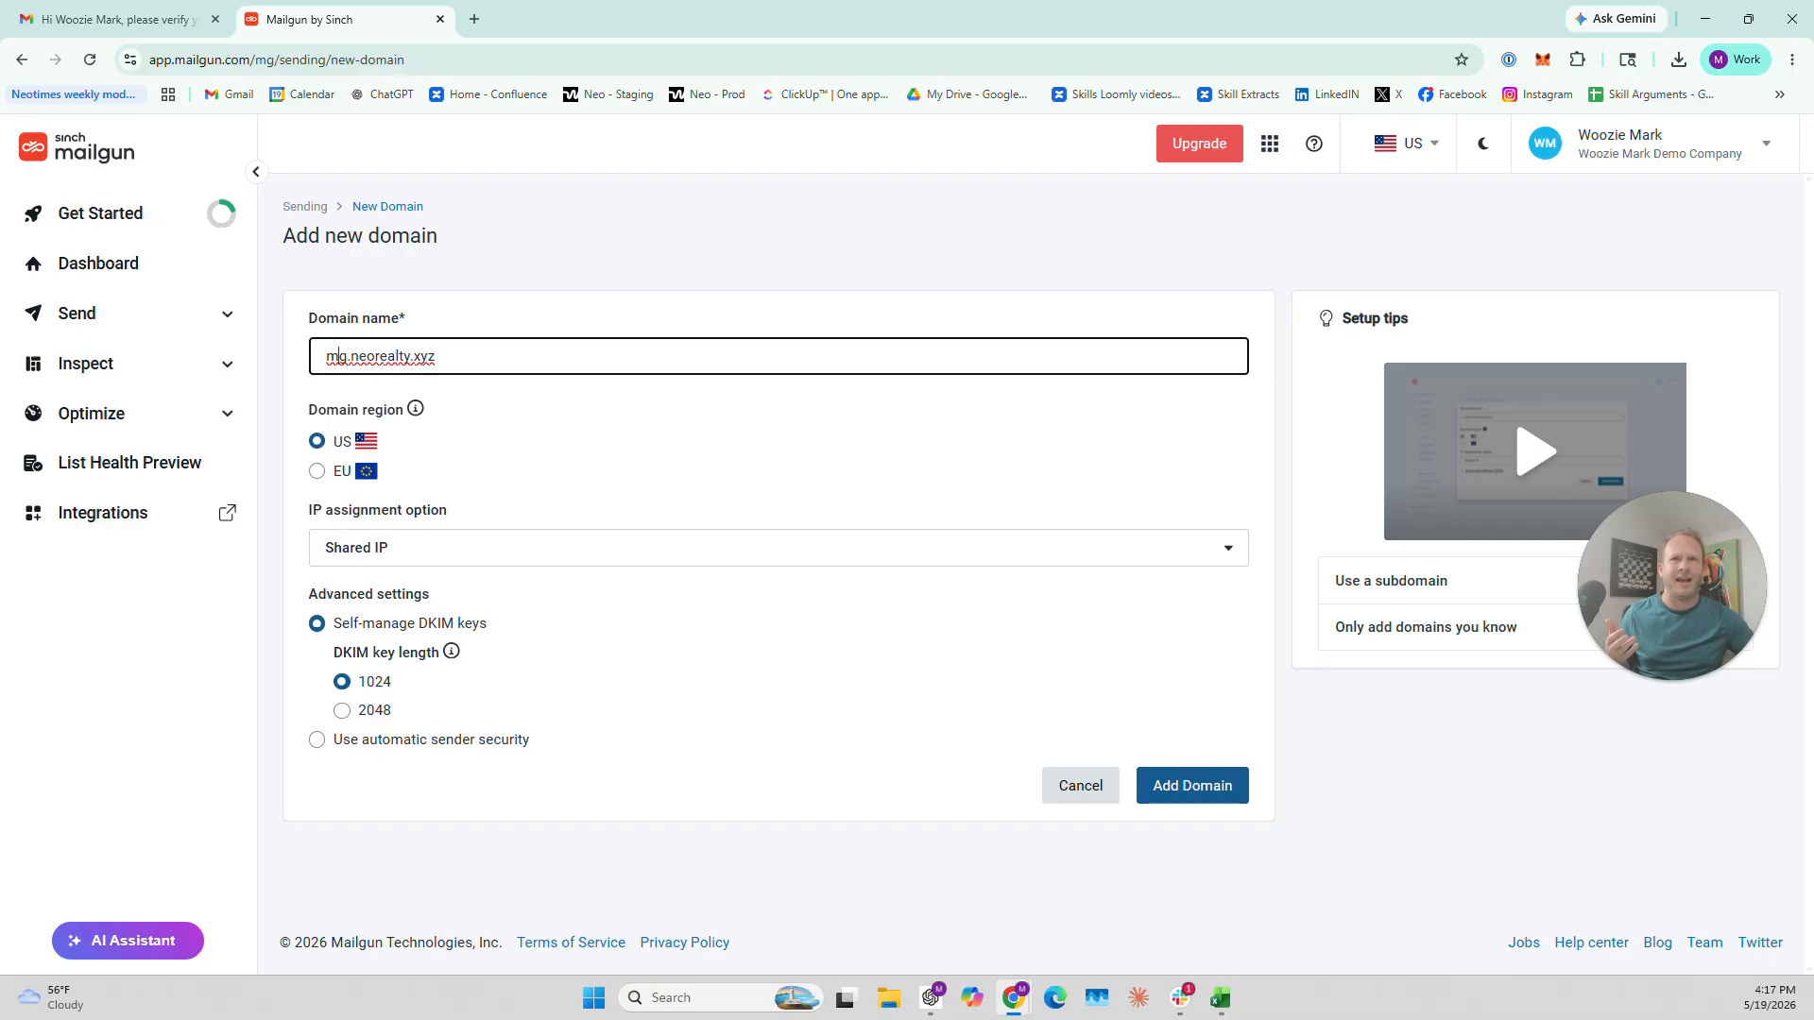
{"action": "left_click", "coordinate": [596, 295]}
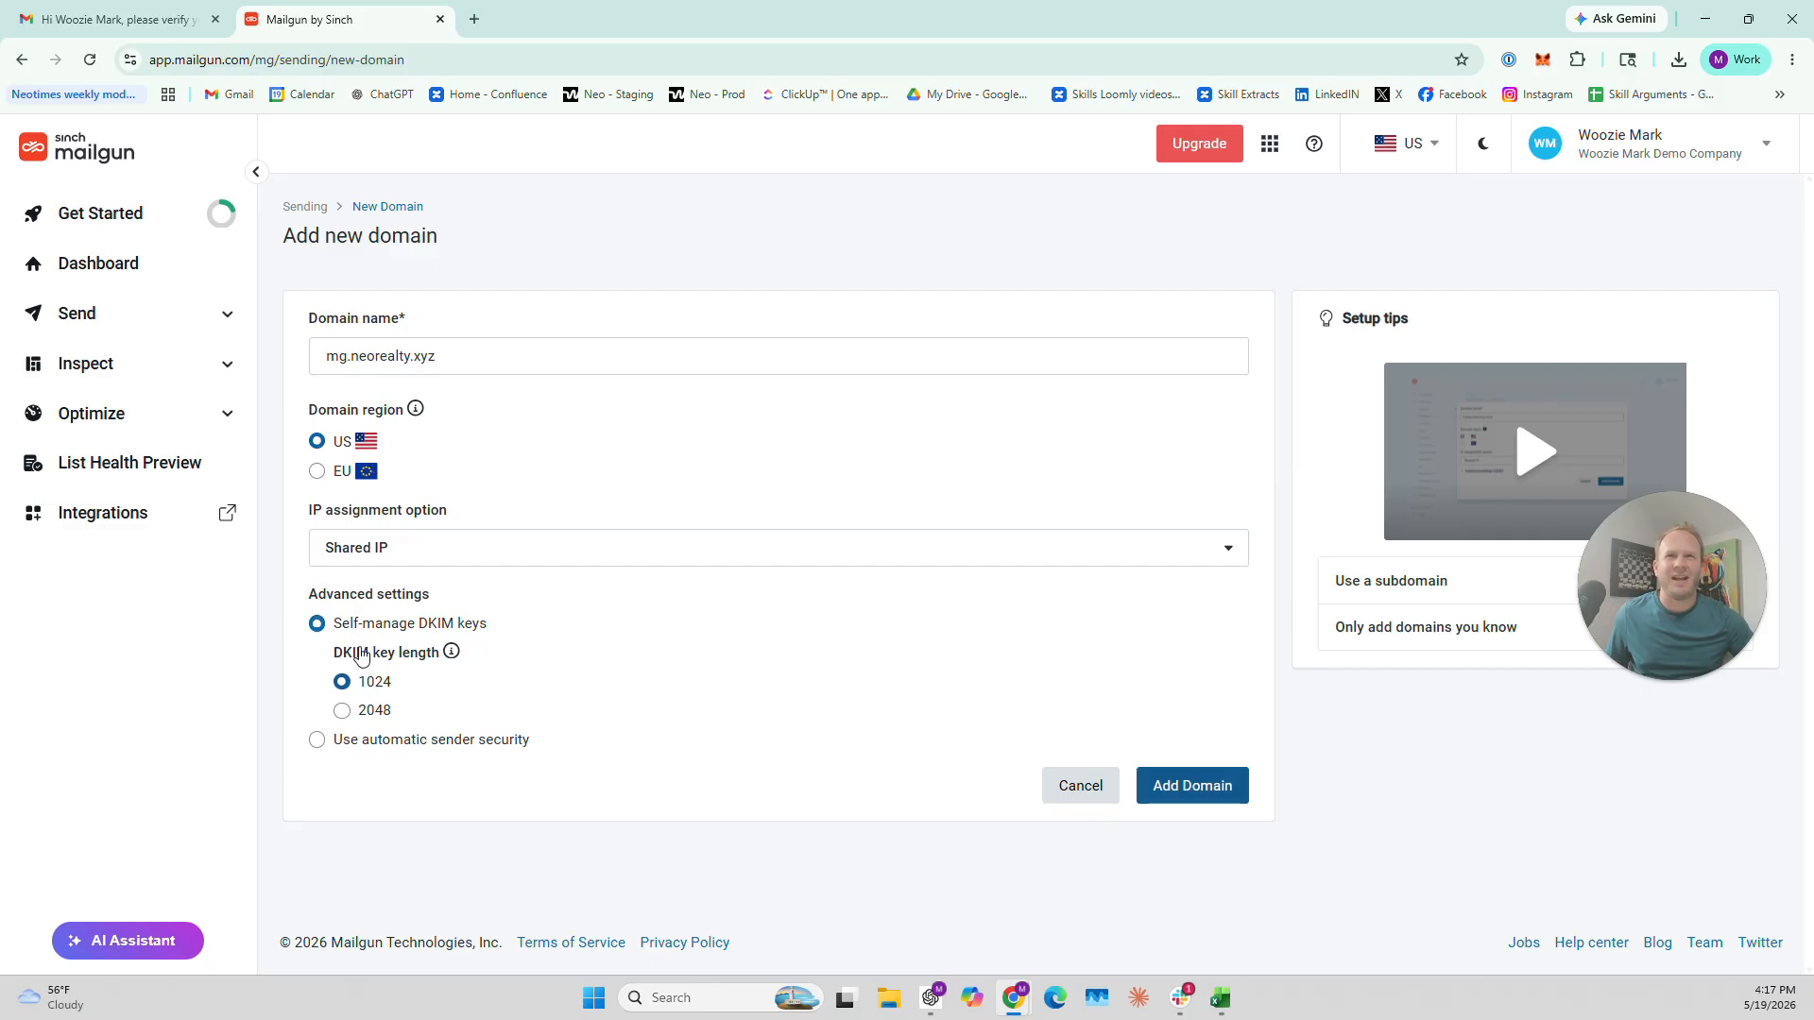
{"action": "left_click", "coordinate": [1206, 786]}
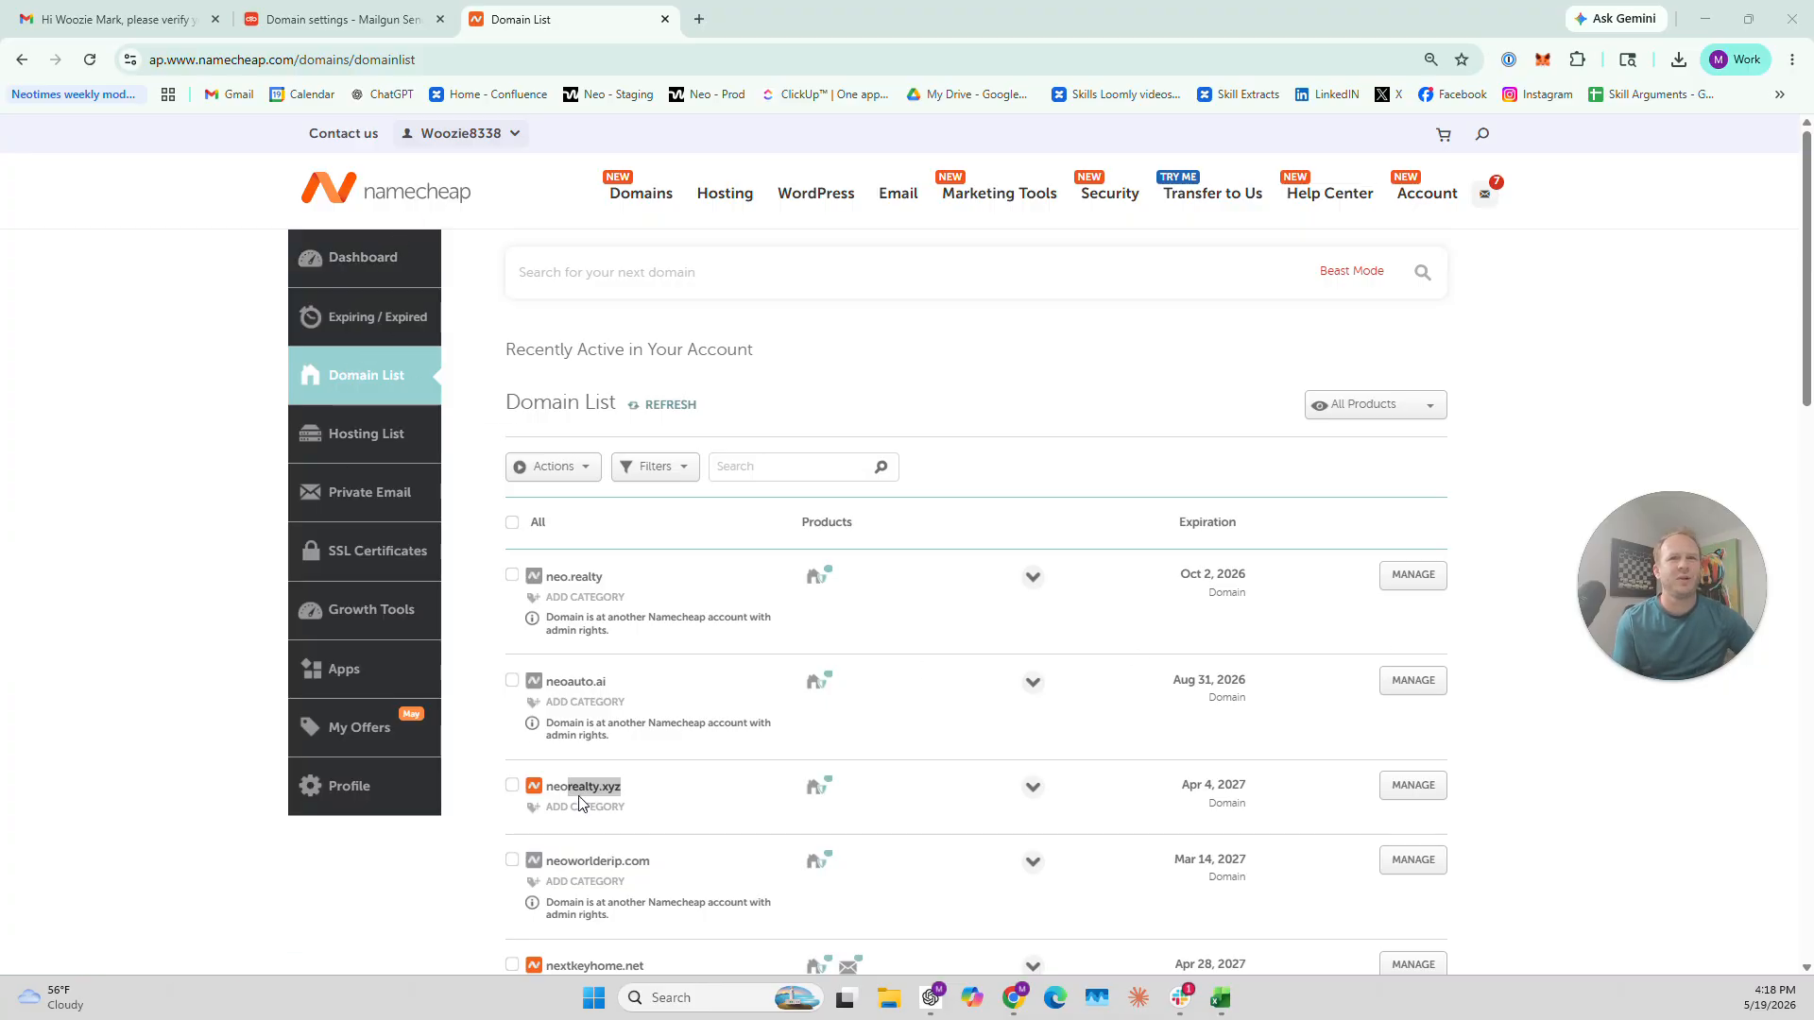
In Namecheap, open the Advanced DNS settings of neorealty.xyz, review the host records and sort them by host
{"action": "left_click", "coordinate": [1420, 794]}
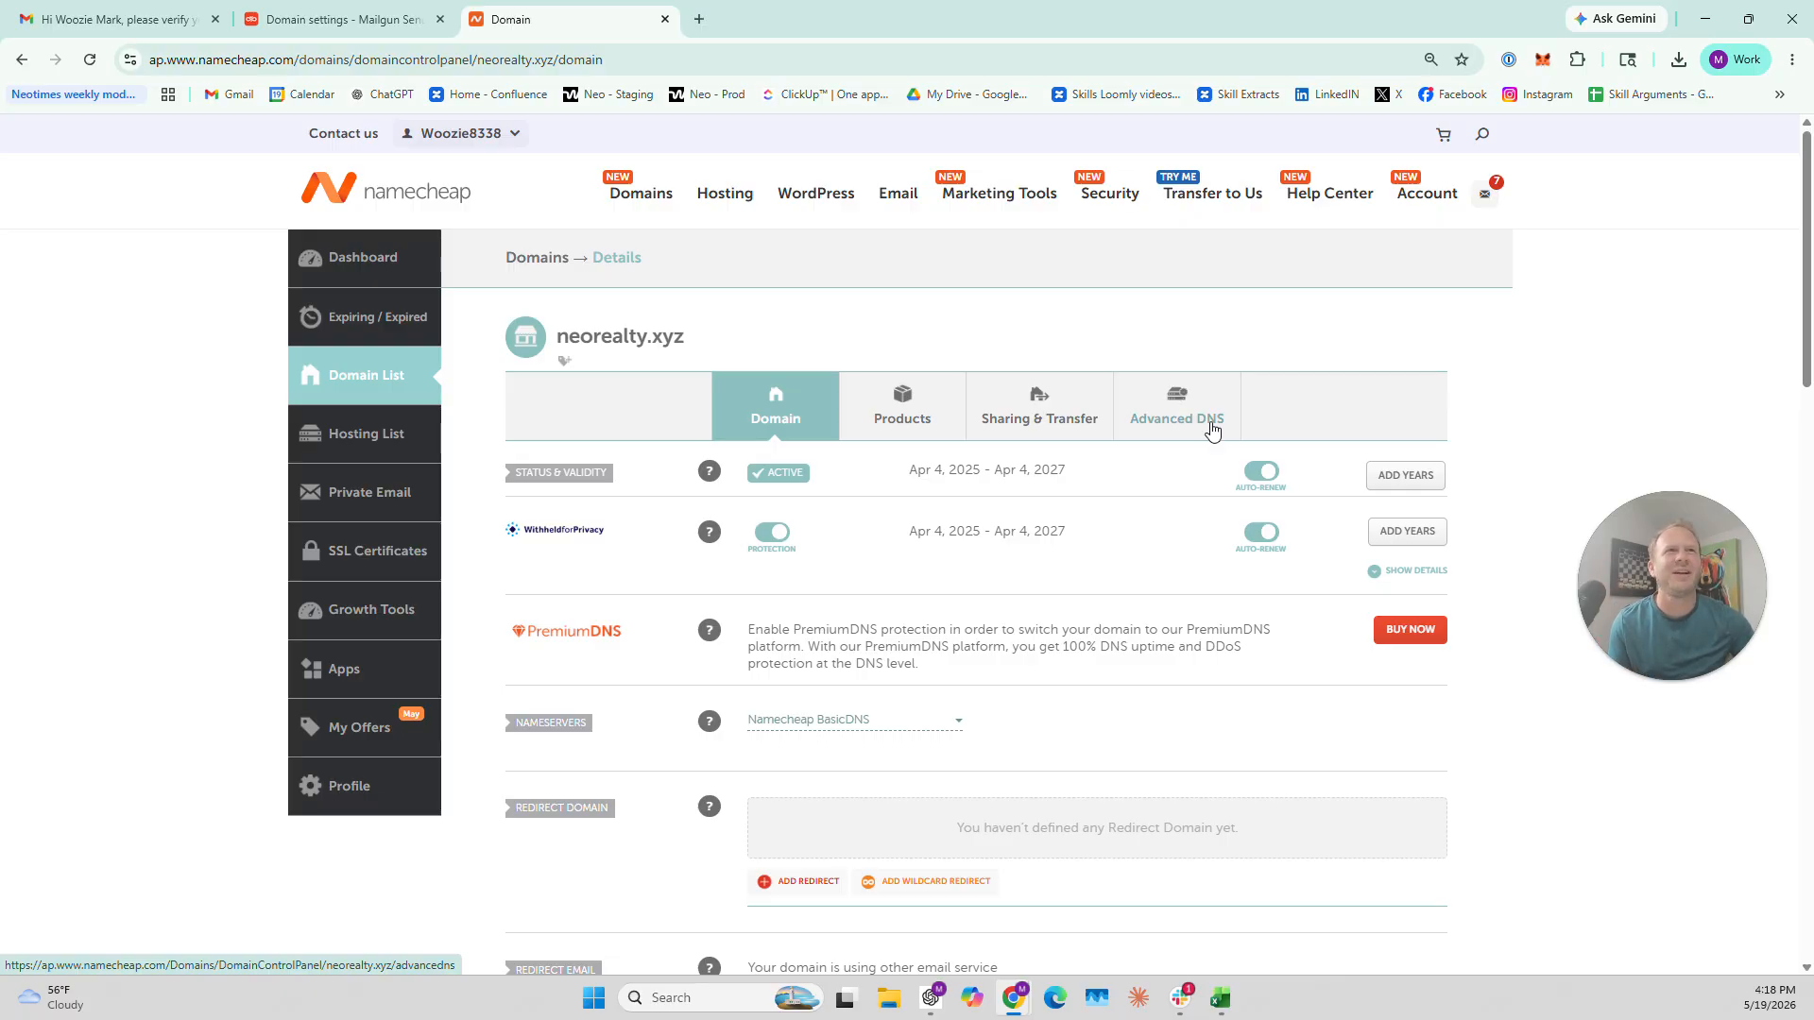
{"action": "left_click", "coordinate": [1178, 406]}
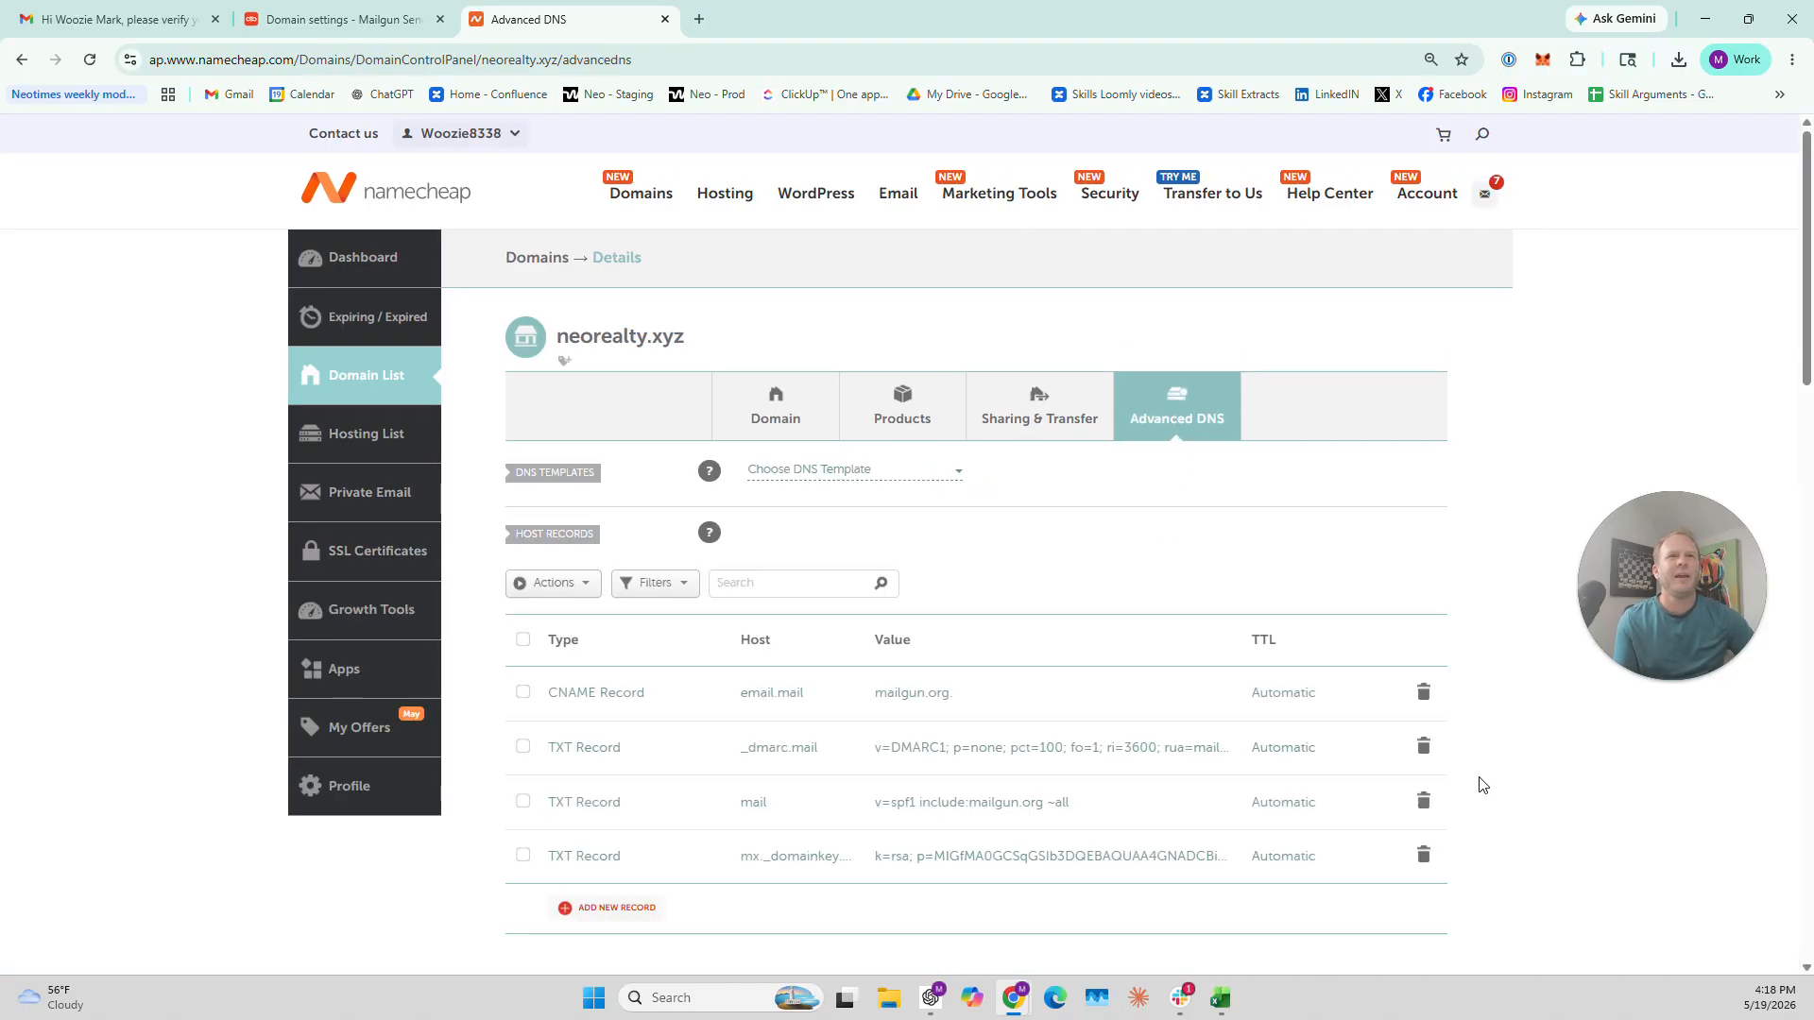
{"action": "scroll", "coordinate": [1008, 745], "scroll_direction": "down", "scroll_amount": 1}
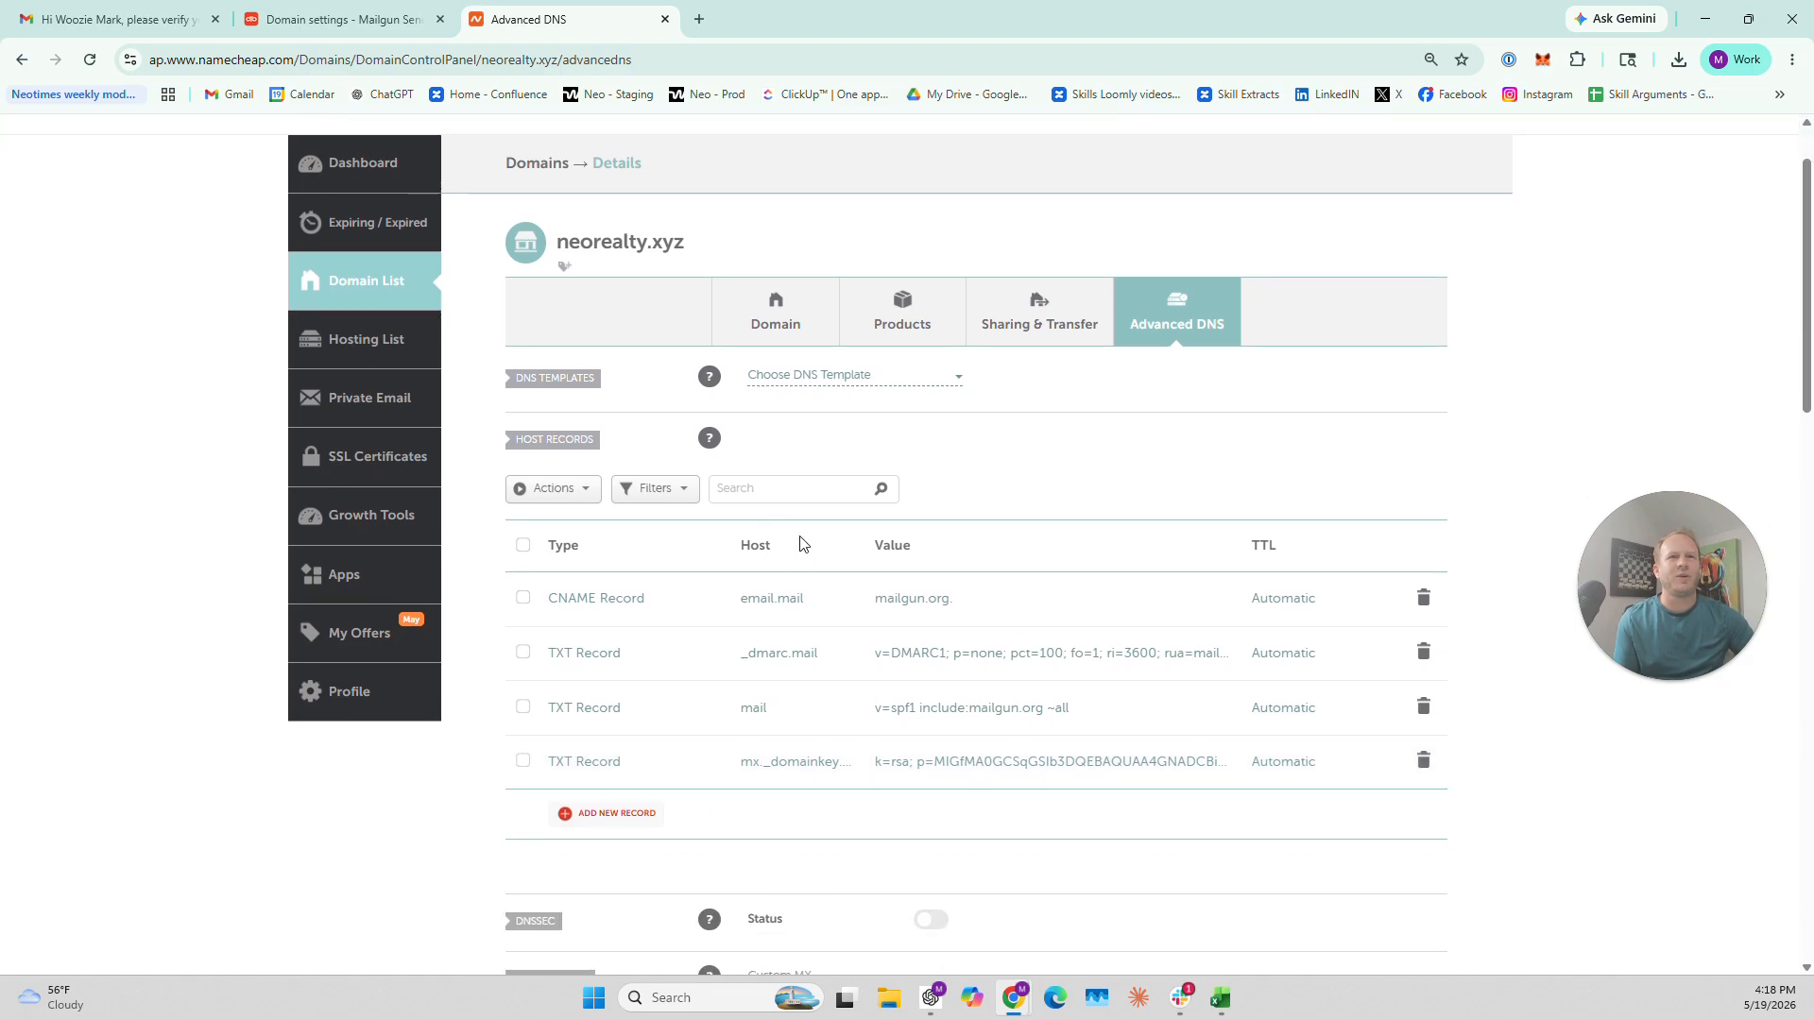
{"action": "scroll", "coordinate": [794, 567], "scroll_direction": "down", "scroll_amount": 3}
{"action": "scroll", "coordinate": [788, 661], "scroll_direction": "up", "scroll_amount": 2}
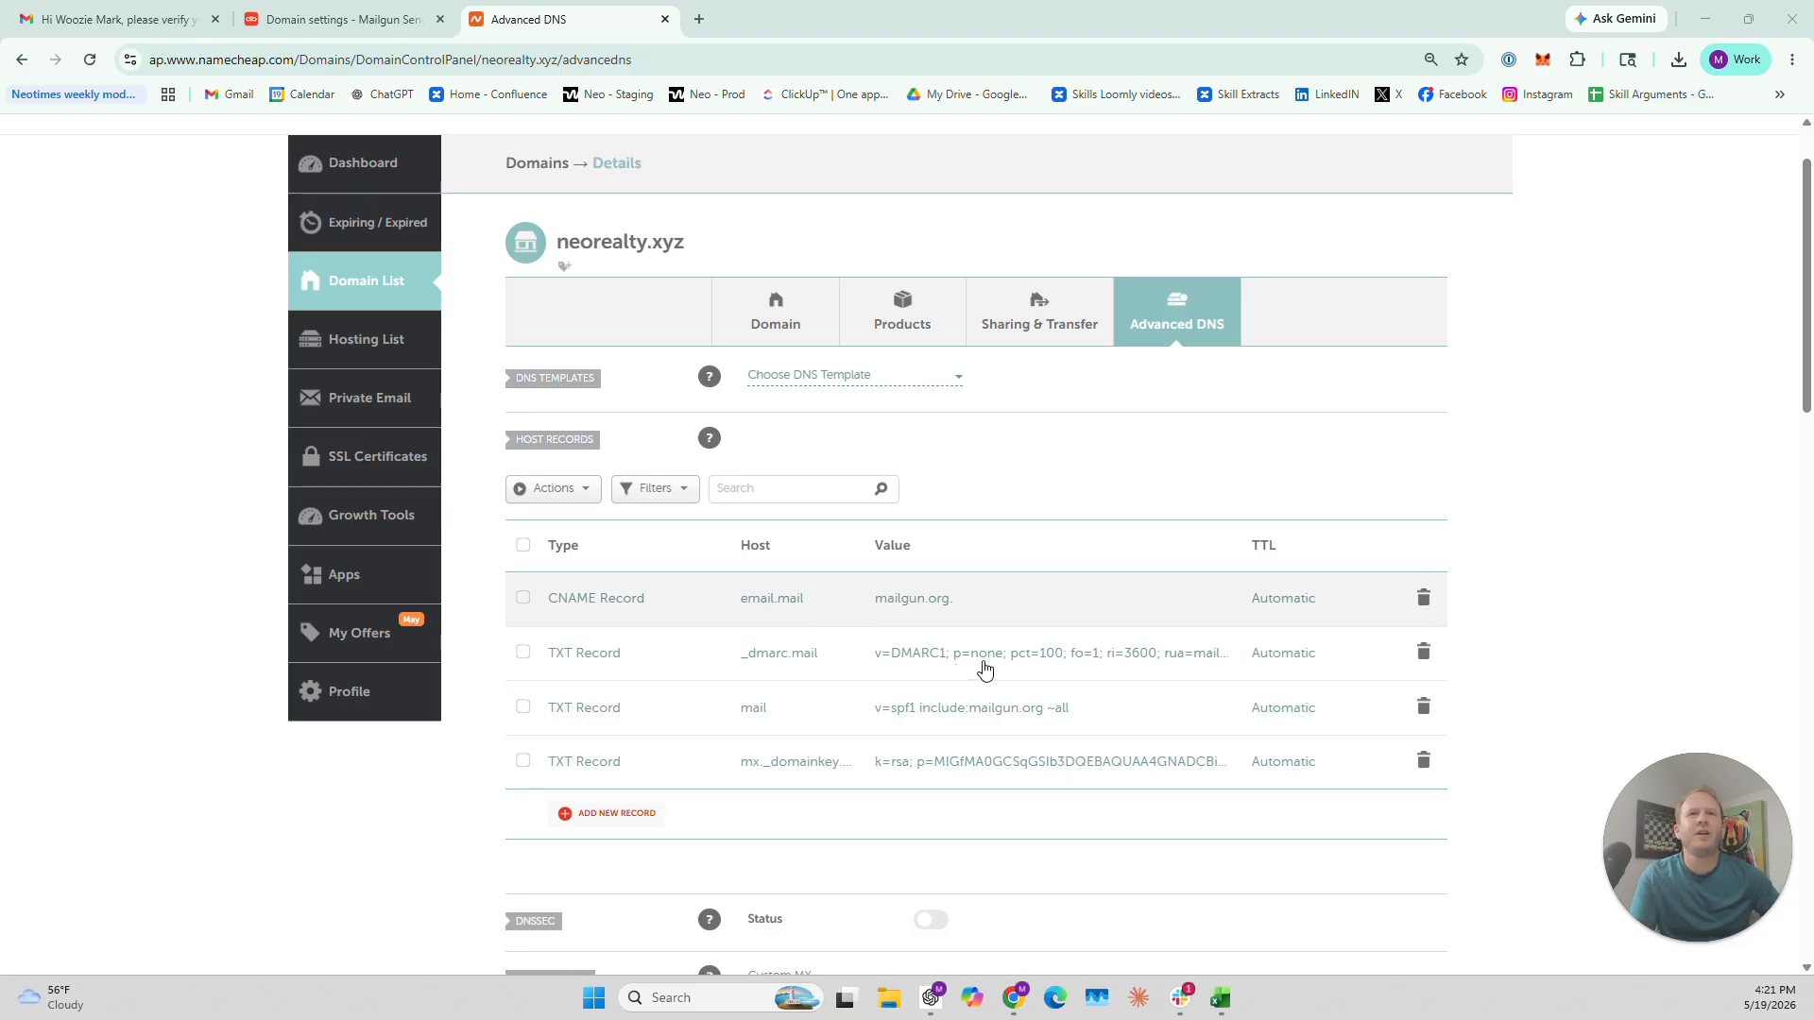
{"action": "left_click", "coordinate": [817, 538]}
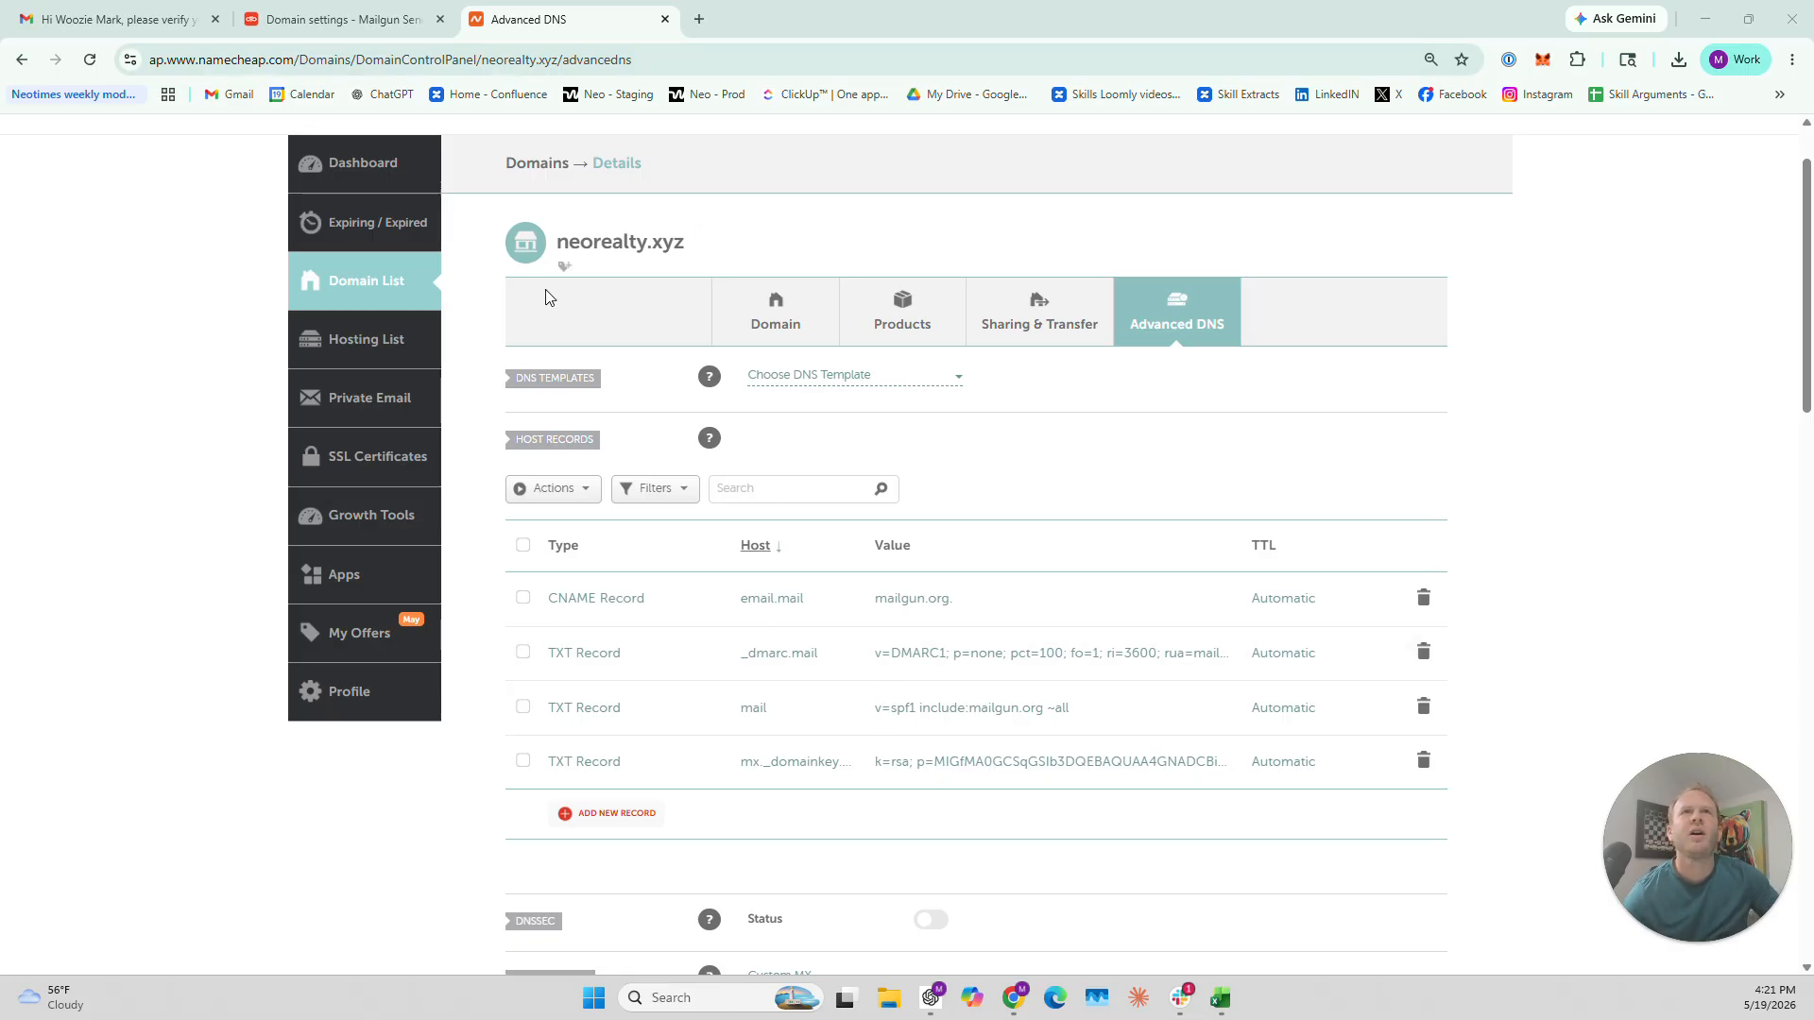
Switch to Mailgun and check the SPF sending record's type and the subdomain part of its host name
{"action": "left_click", "coordinate": [336, 19]}
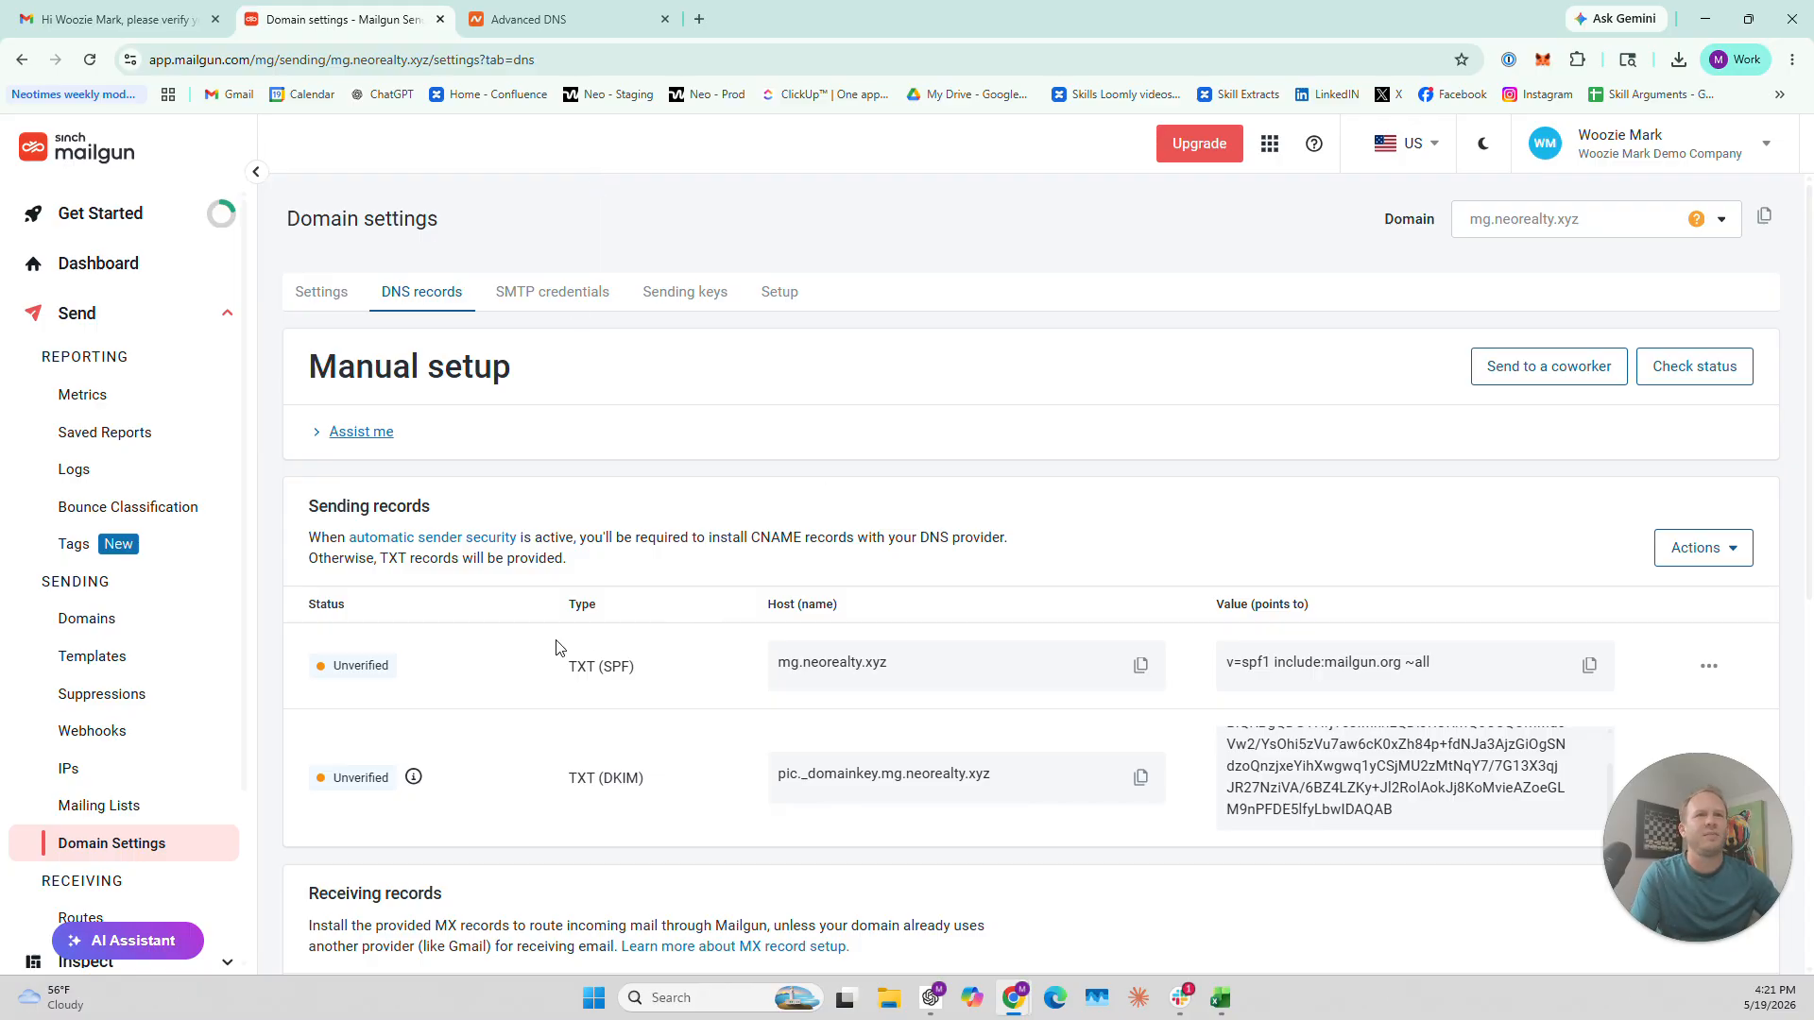
{"action": "left_click_drag", "start_coordinate": [566, 666], "coordinate": [648, 681]}
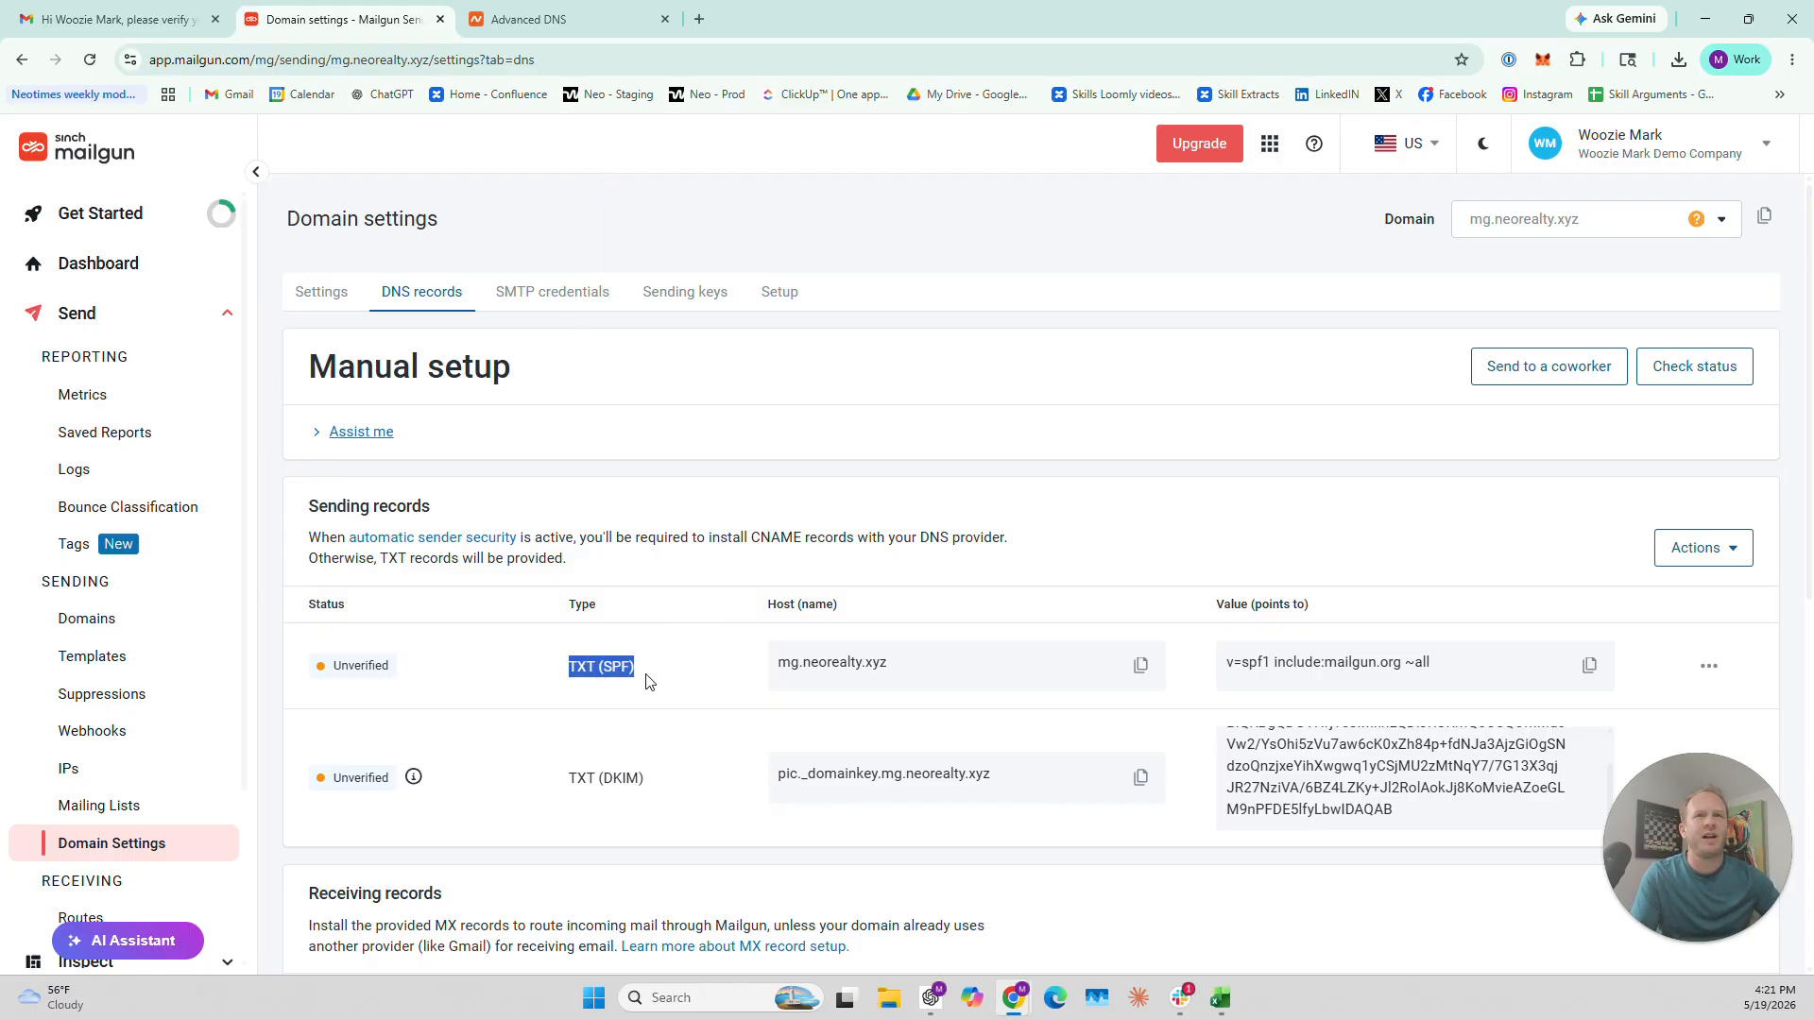
{"action": "left_click", "coordinate": [580, 675]}
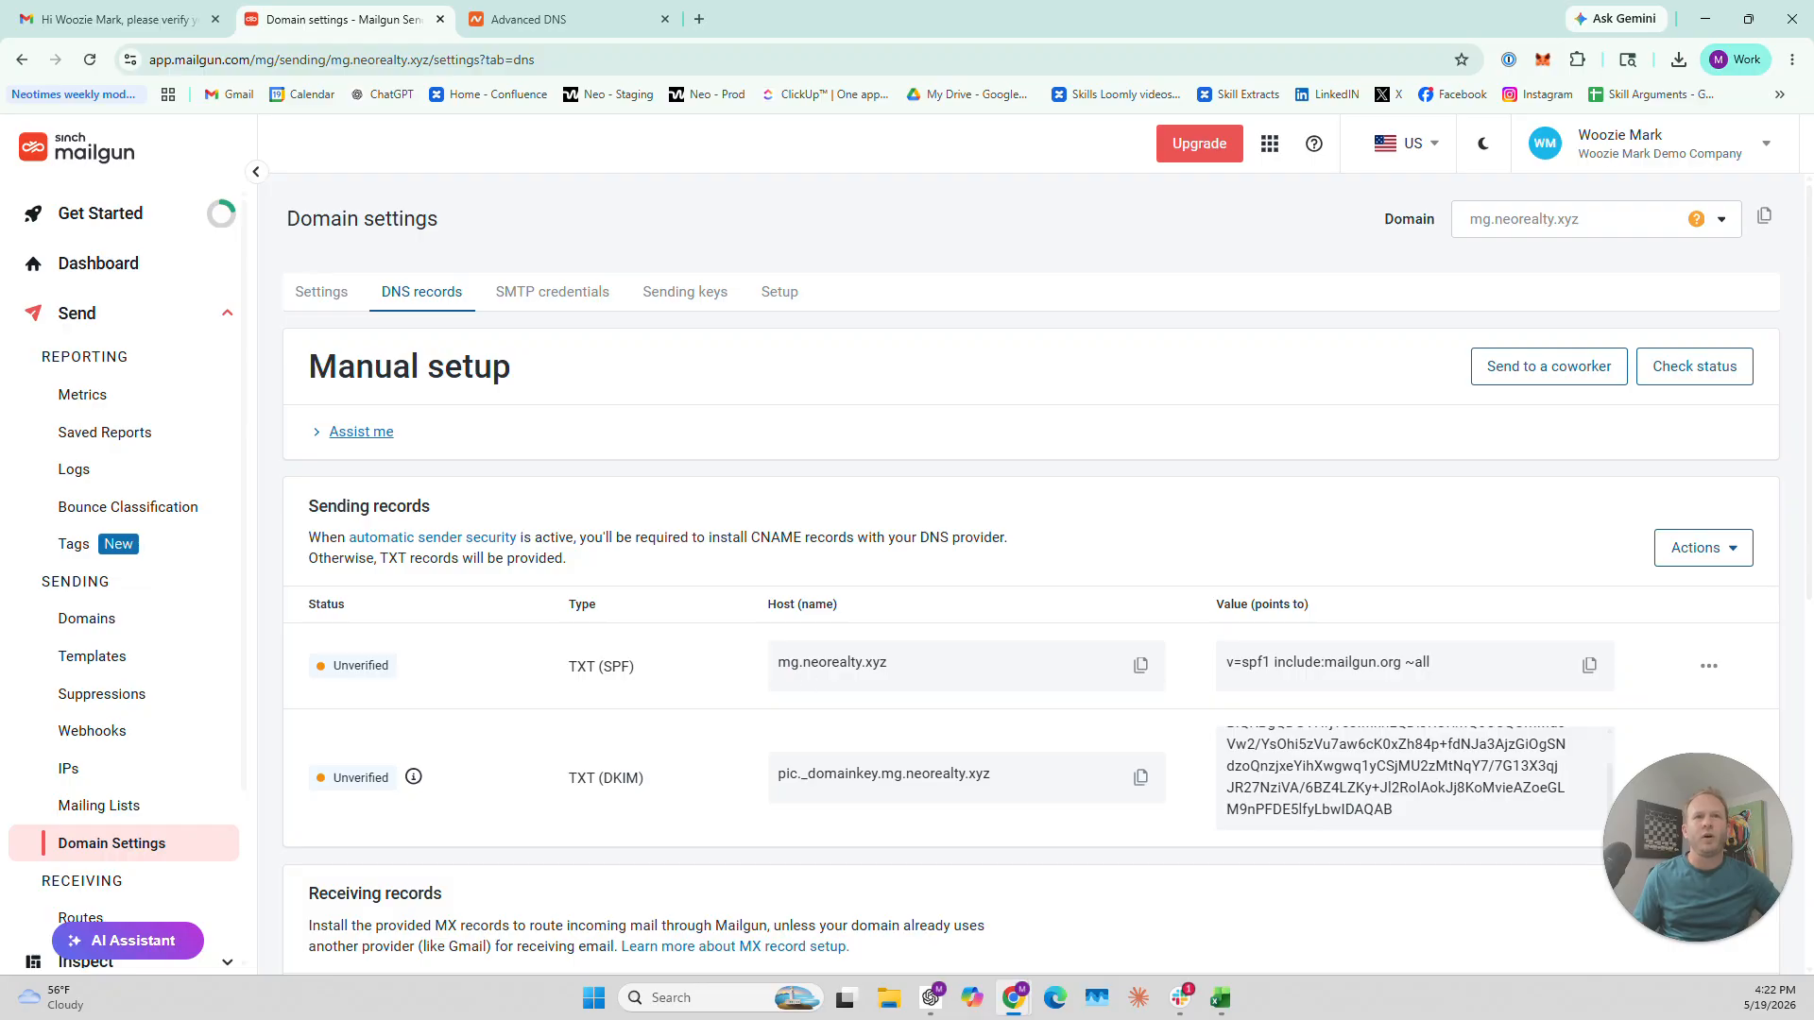
{"action": "left_click_drag", "start_coordinate": [799, 662], "coordinate": [739, 670]}
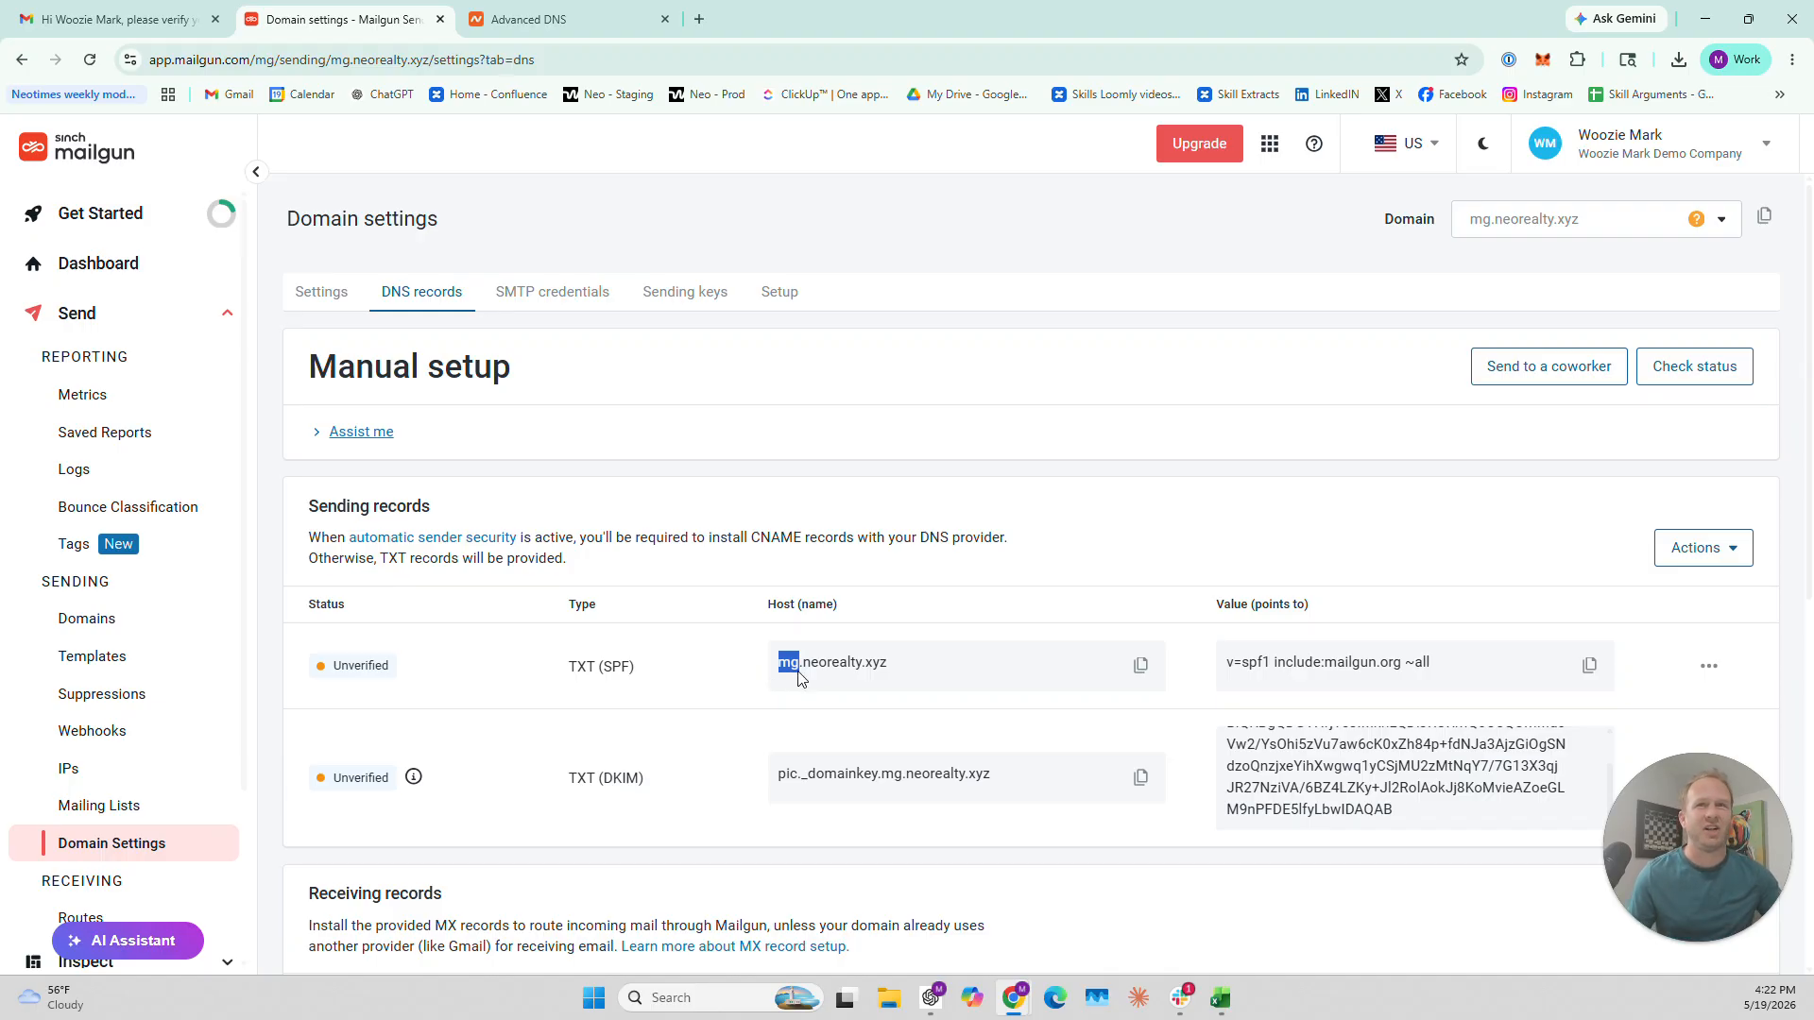
{"action": "left_click", "coordinate": [995, 633]}
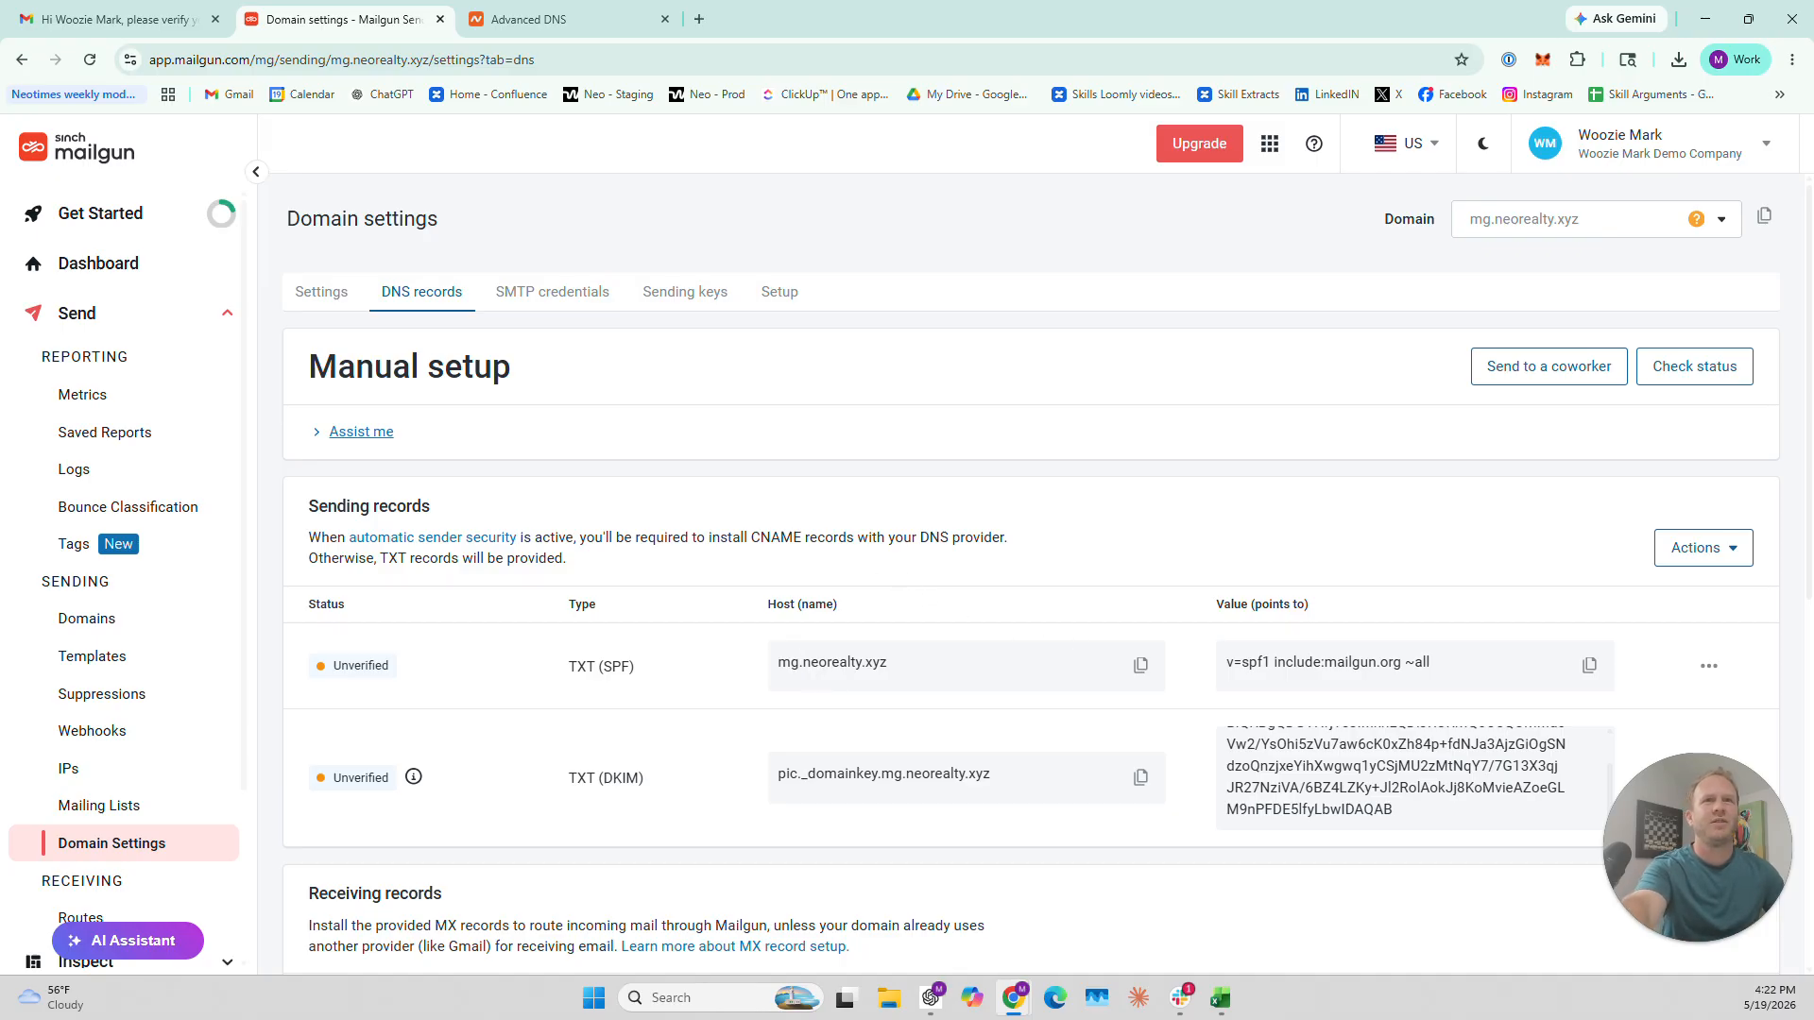
In Namecheap, start a new TXT host record for neorealty.xyz with the host mg
{"action": "key", "text": "ctrl+Tab"}
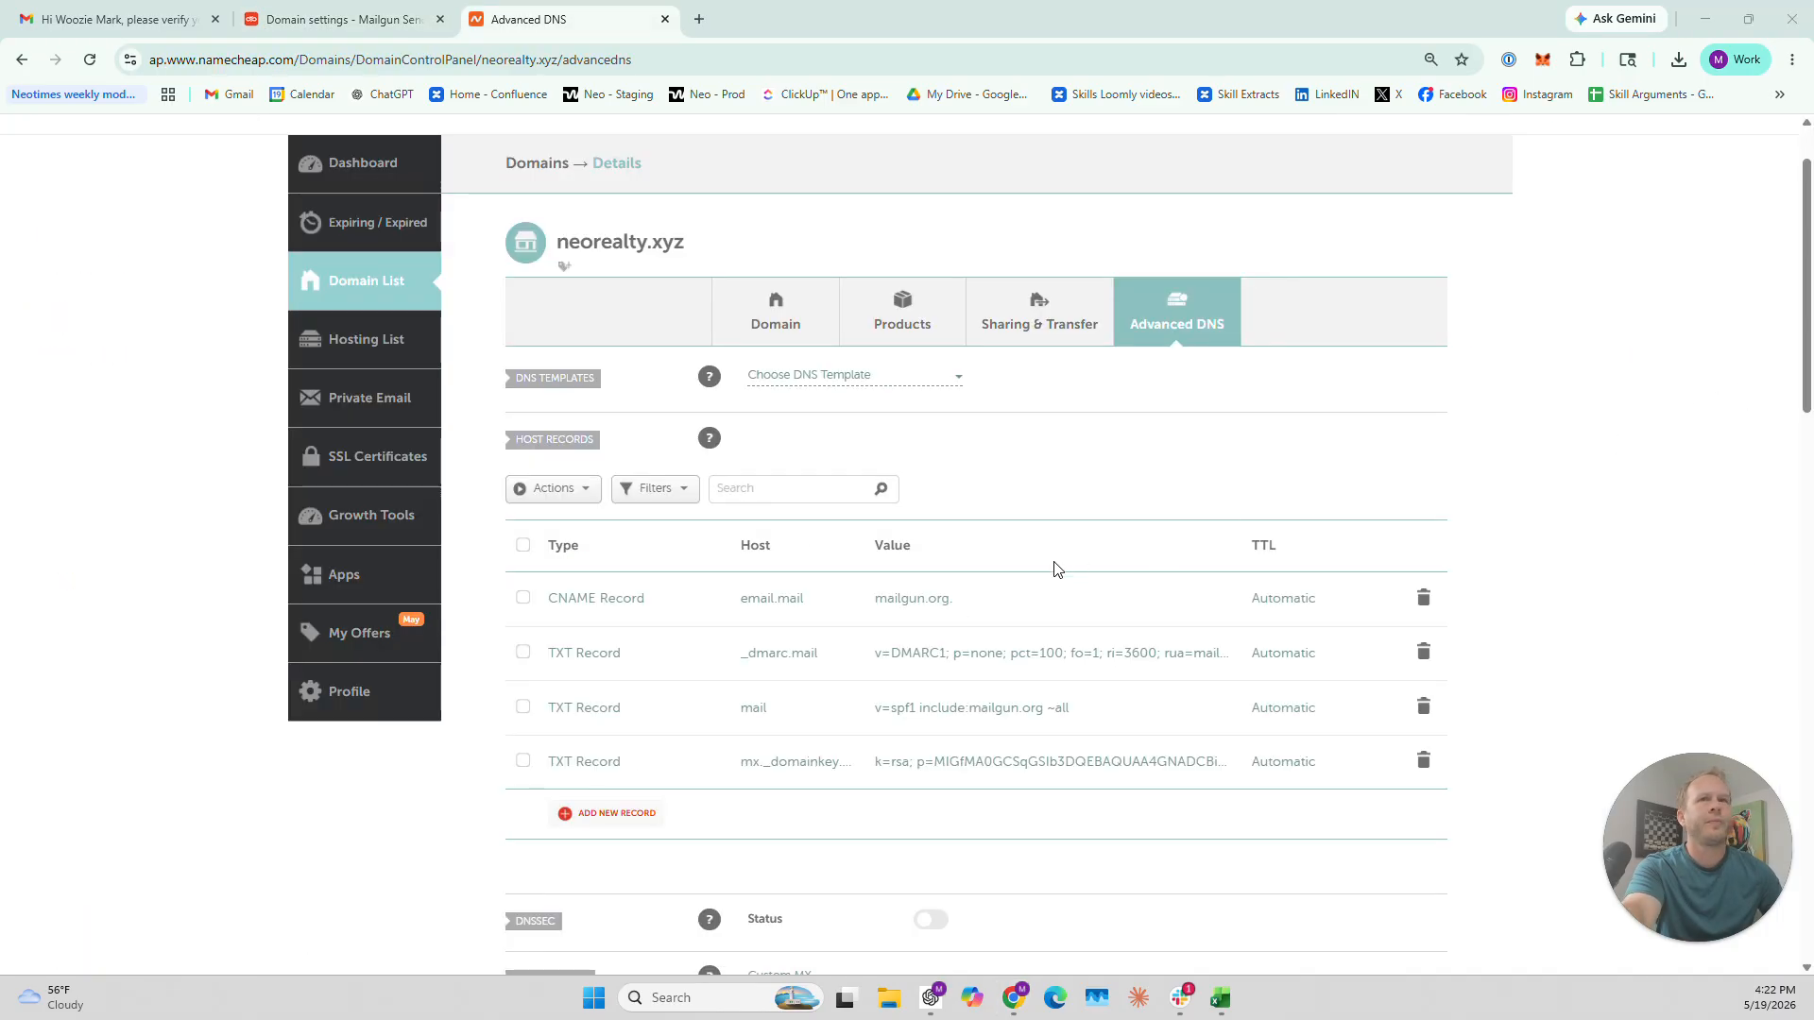
{"action": "scroll", "coordinate": [1330, 453], "scroll_direction": "down", "scroll_amount": 1}
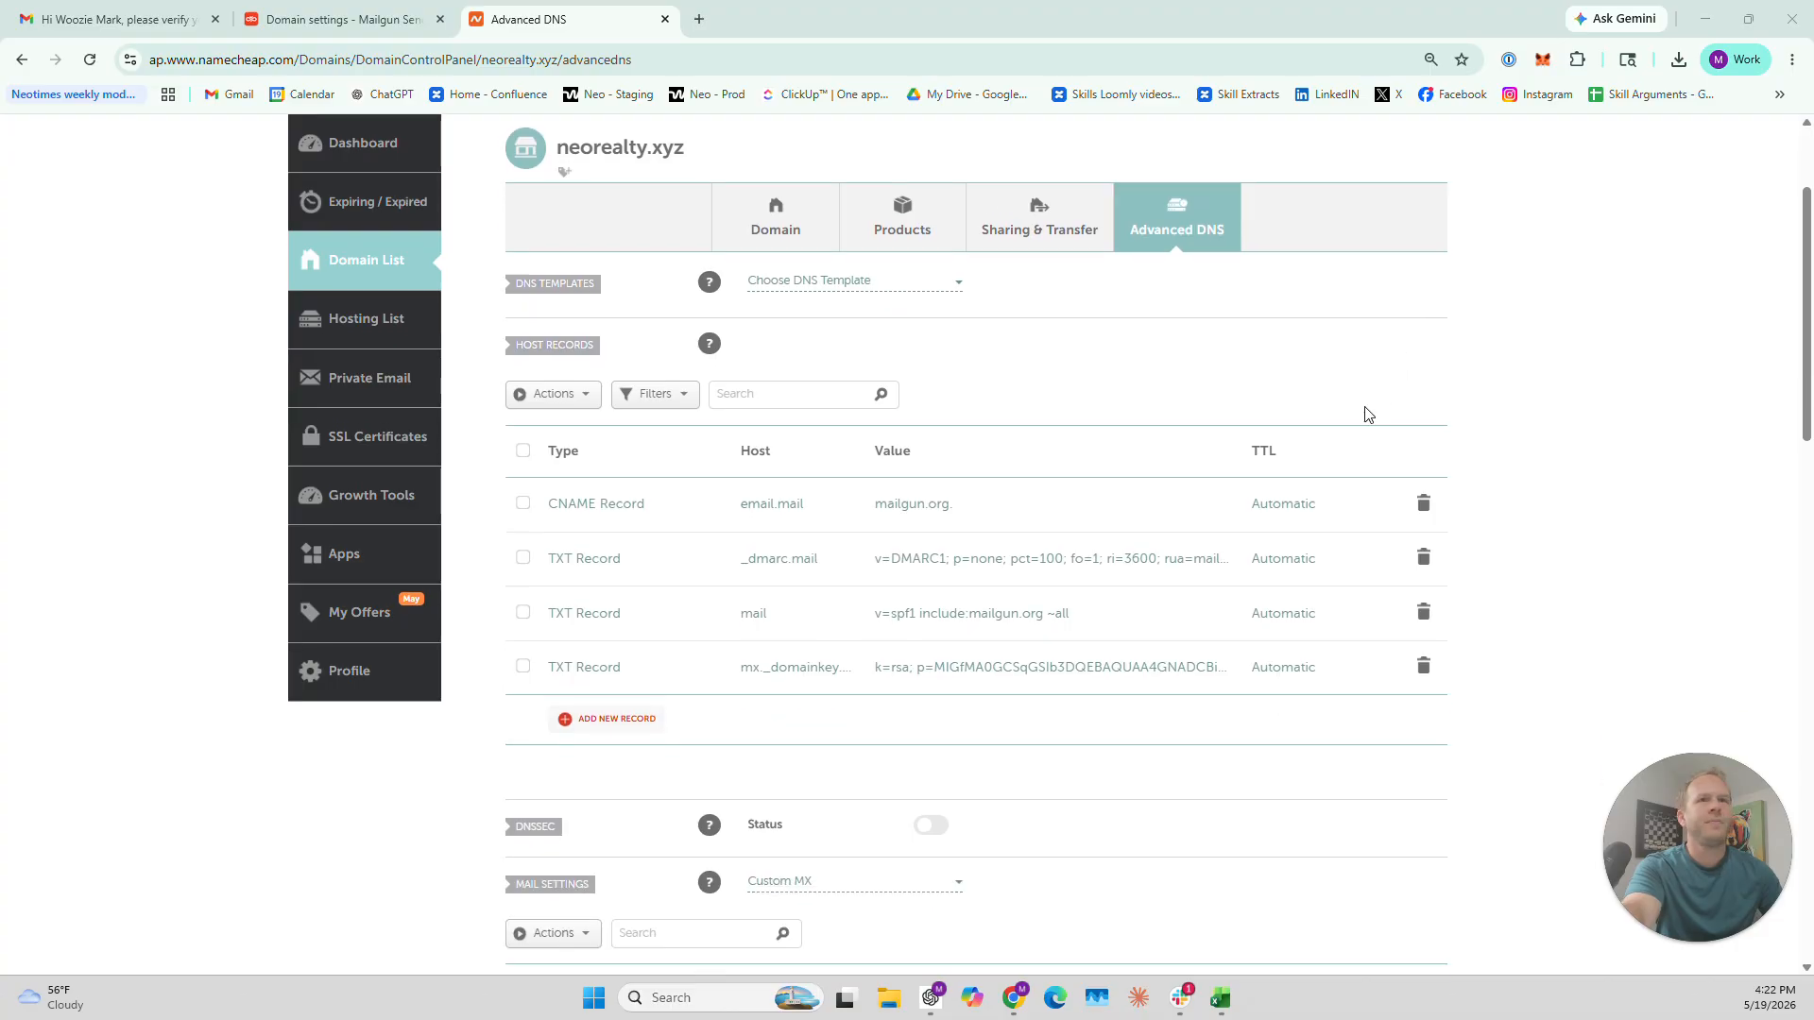
{"action": "left_click", "coordinate": [599, 723]}
{"action": "scroll", "coordinate": [631, 498], "scroll_direction": "down", "scroll_amount": 3}
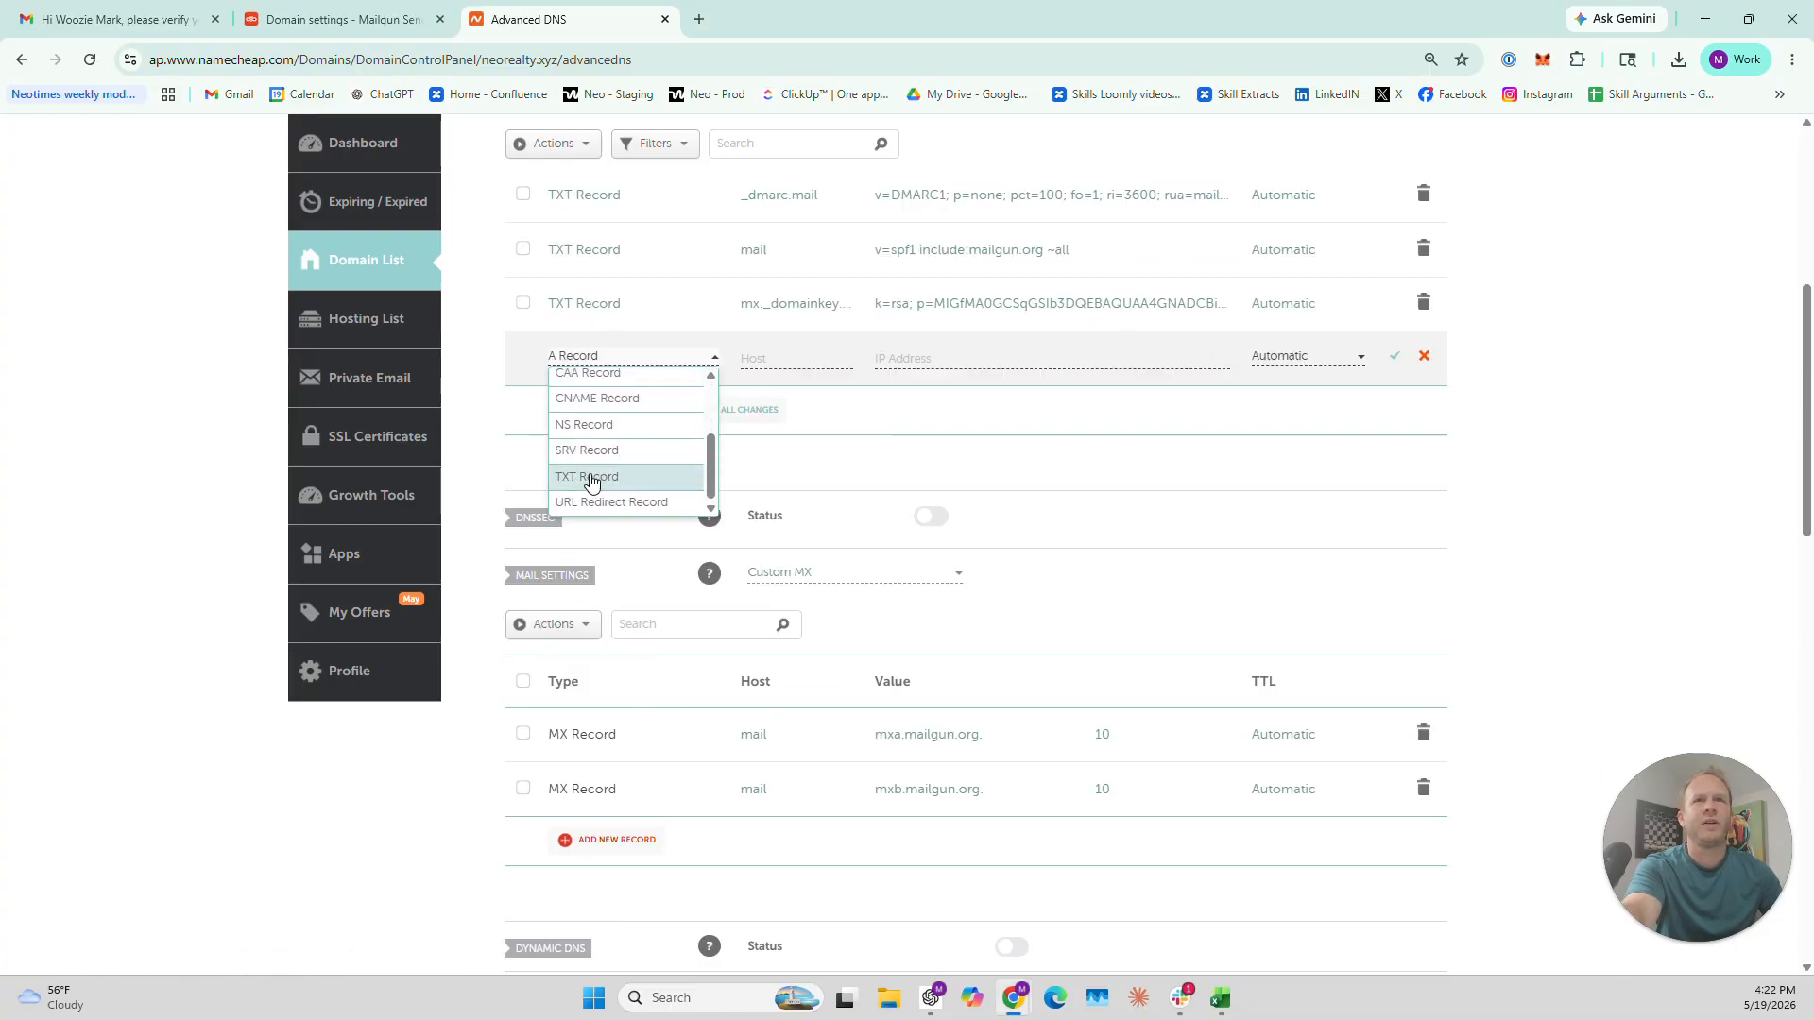
{"action": "left_click", "coordinate": [593, 480]}
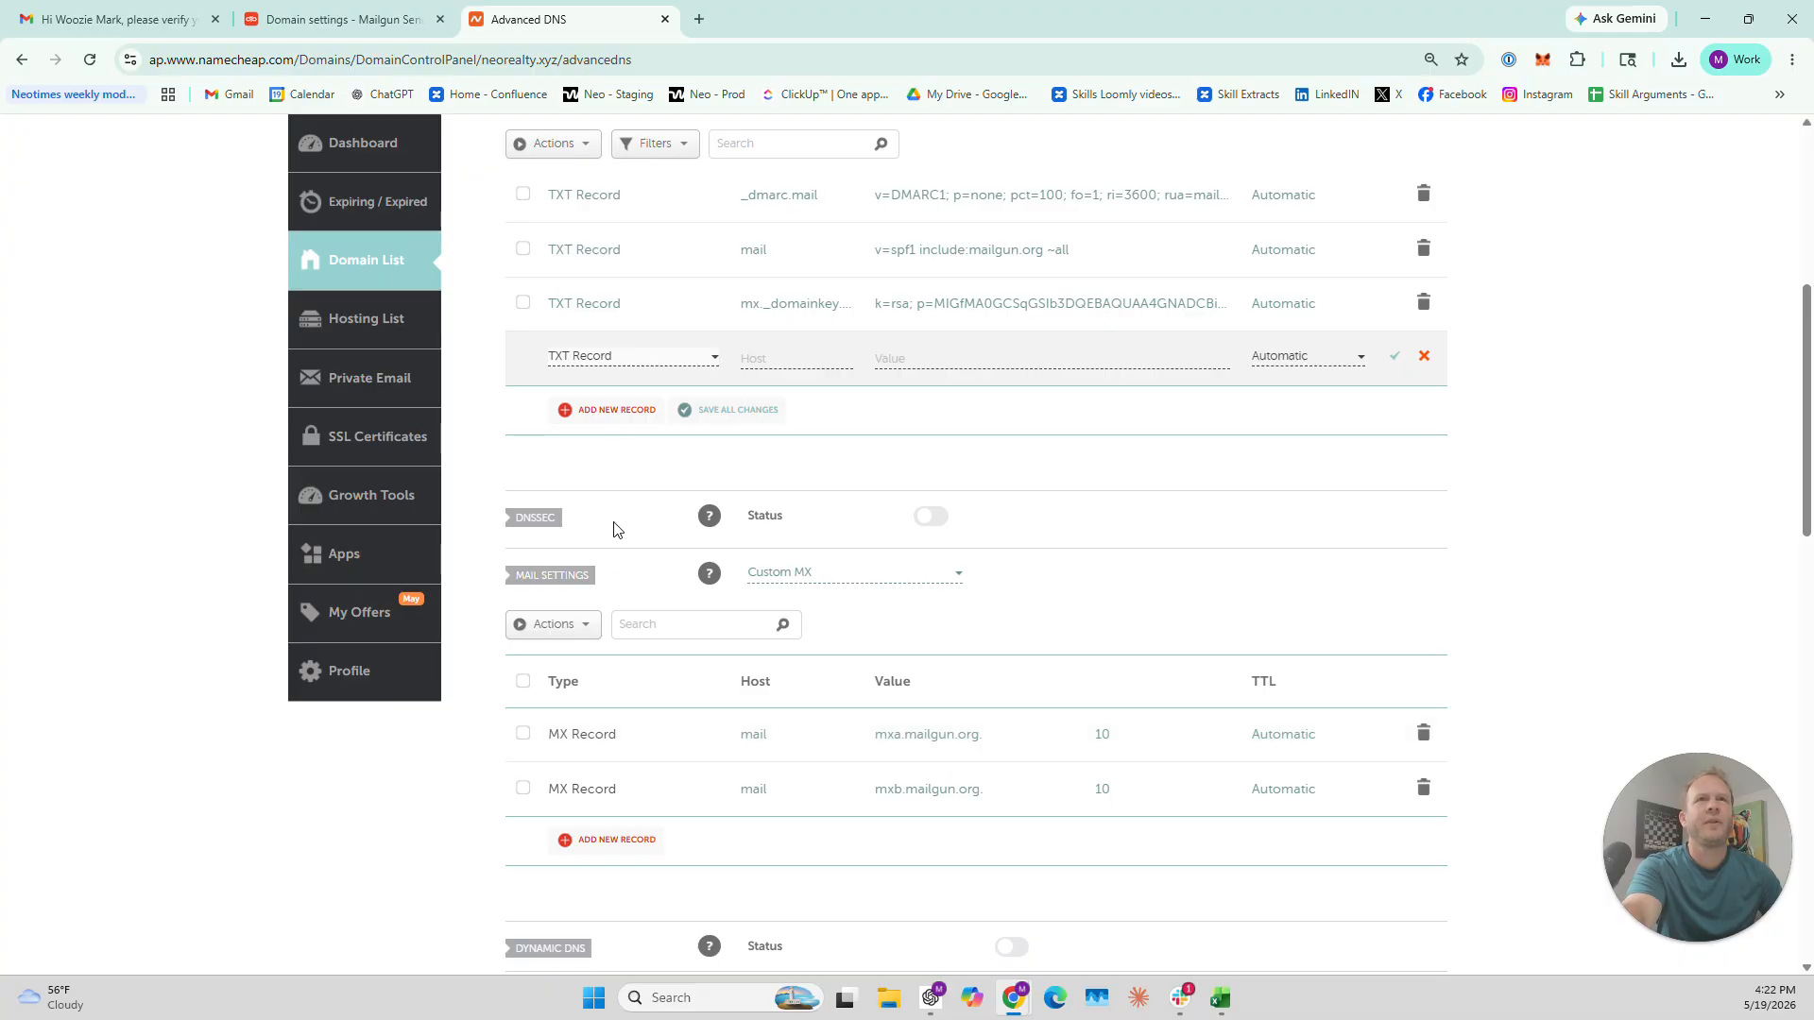
{"action": "scroll", "coordinate": [615, 527], "scroll_direction": "up", "scroll_amount": 2}
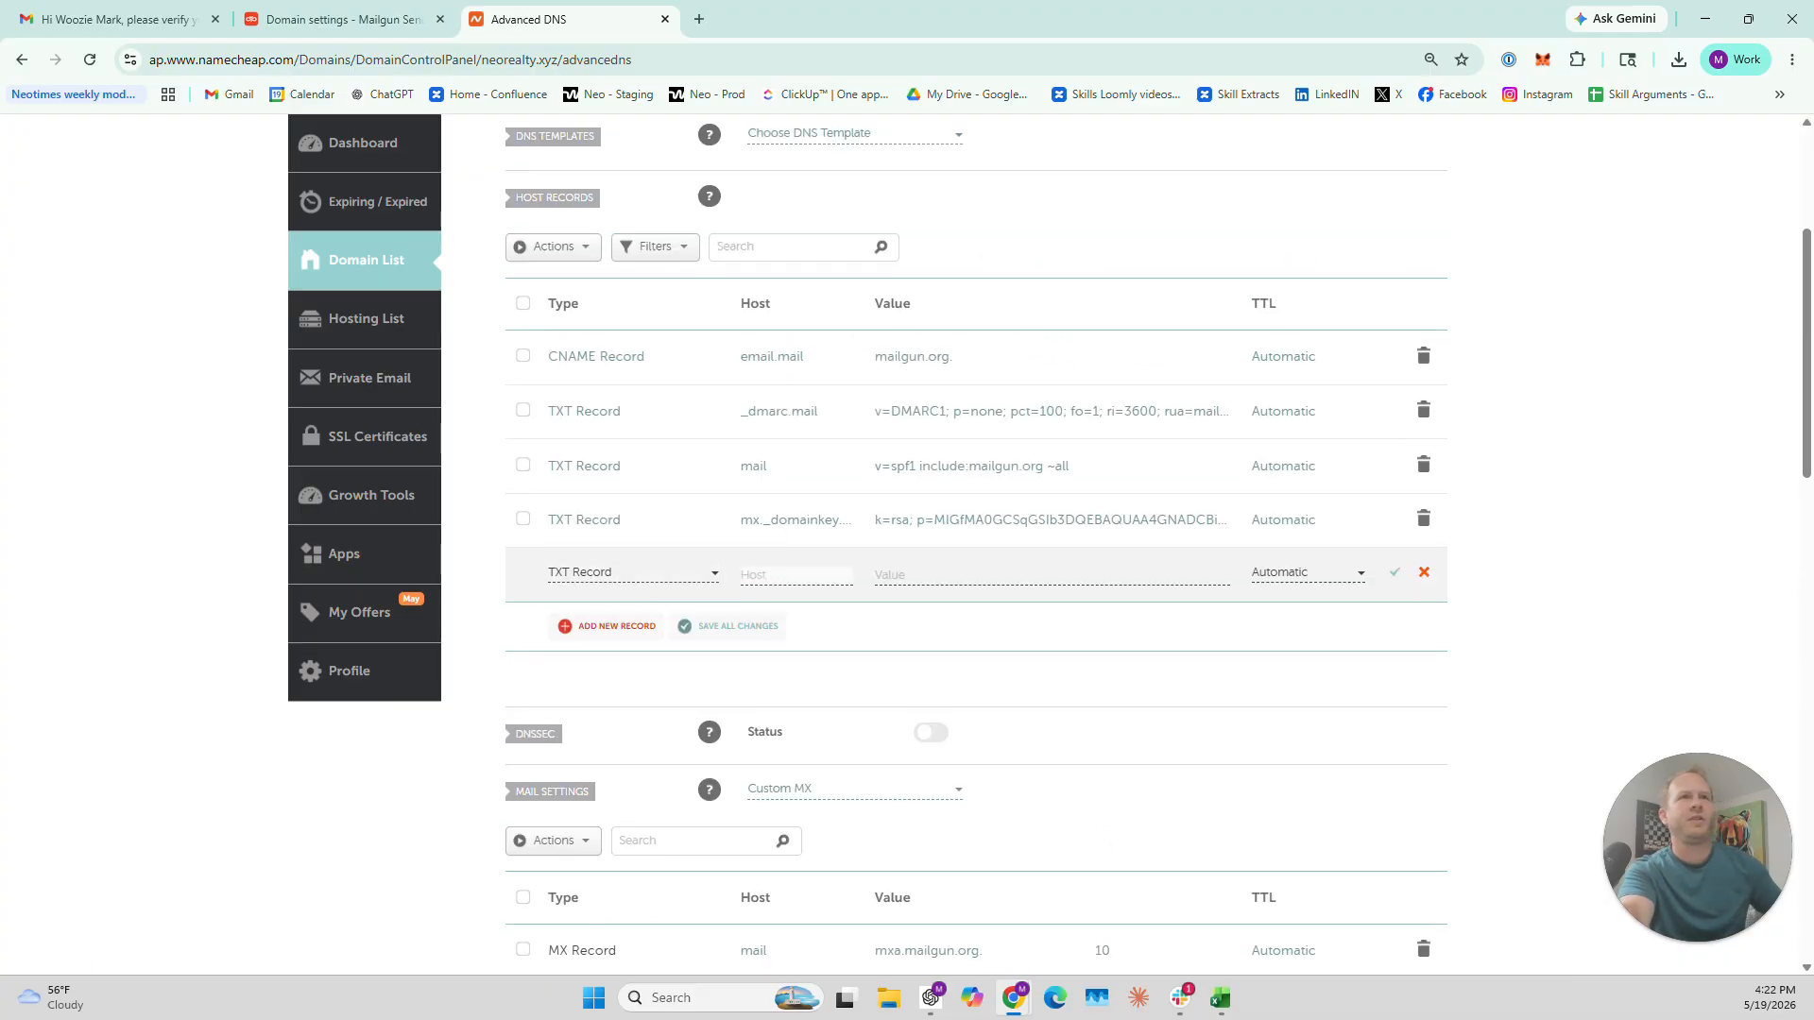
{"action": "type", "text": "mg"}
{"action": "key", "text": "Tab"}
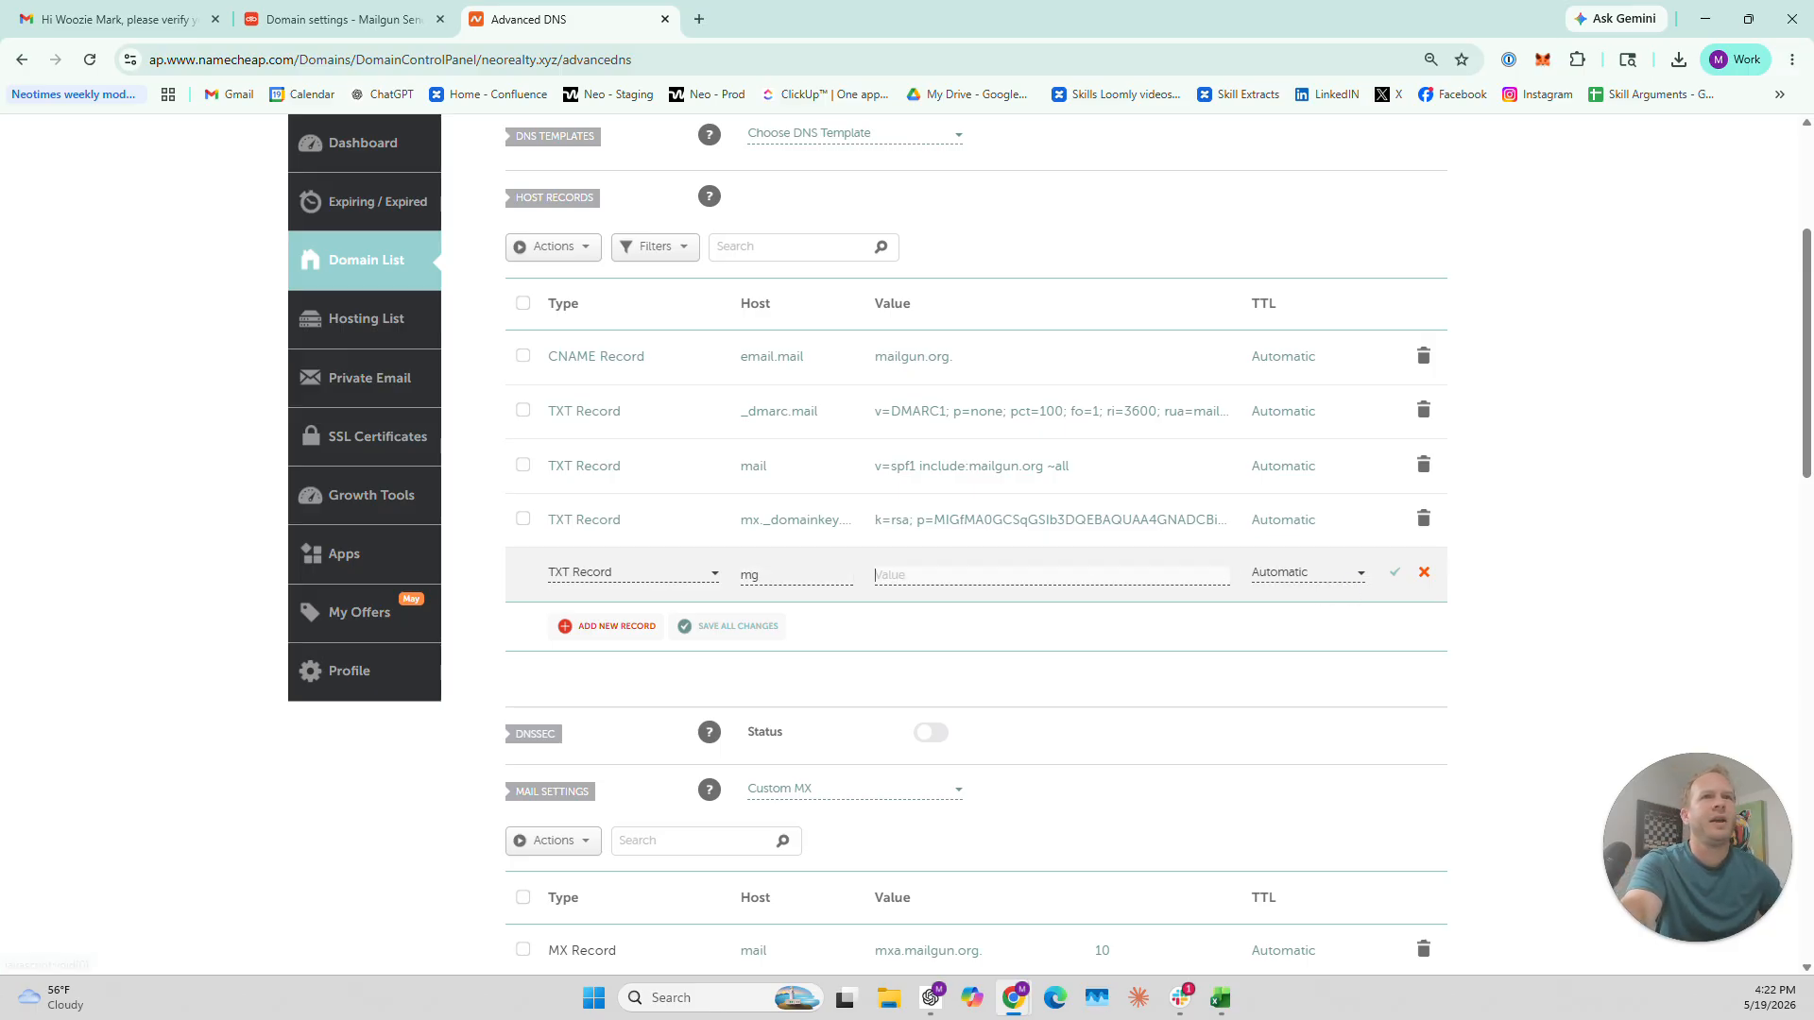
Copy the SPF value v=spf1 include:mailgun.org ~all from Mailgun into the mg TXT record in Namecheap and save the record
{"action": "left_click", "coordinate": [377, 21]}
{"action": "left_click", "coordinate": [1589, 665]}
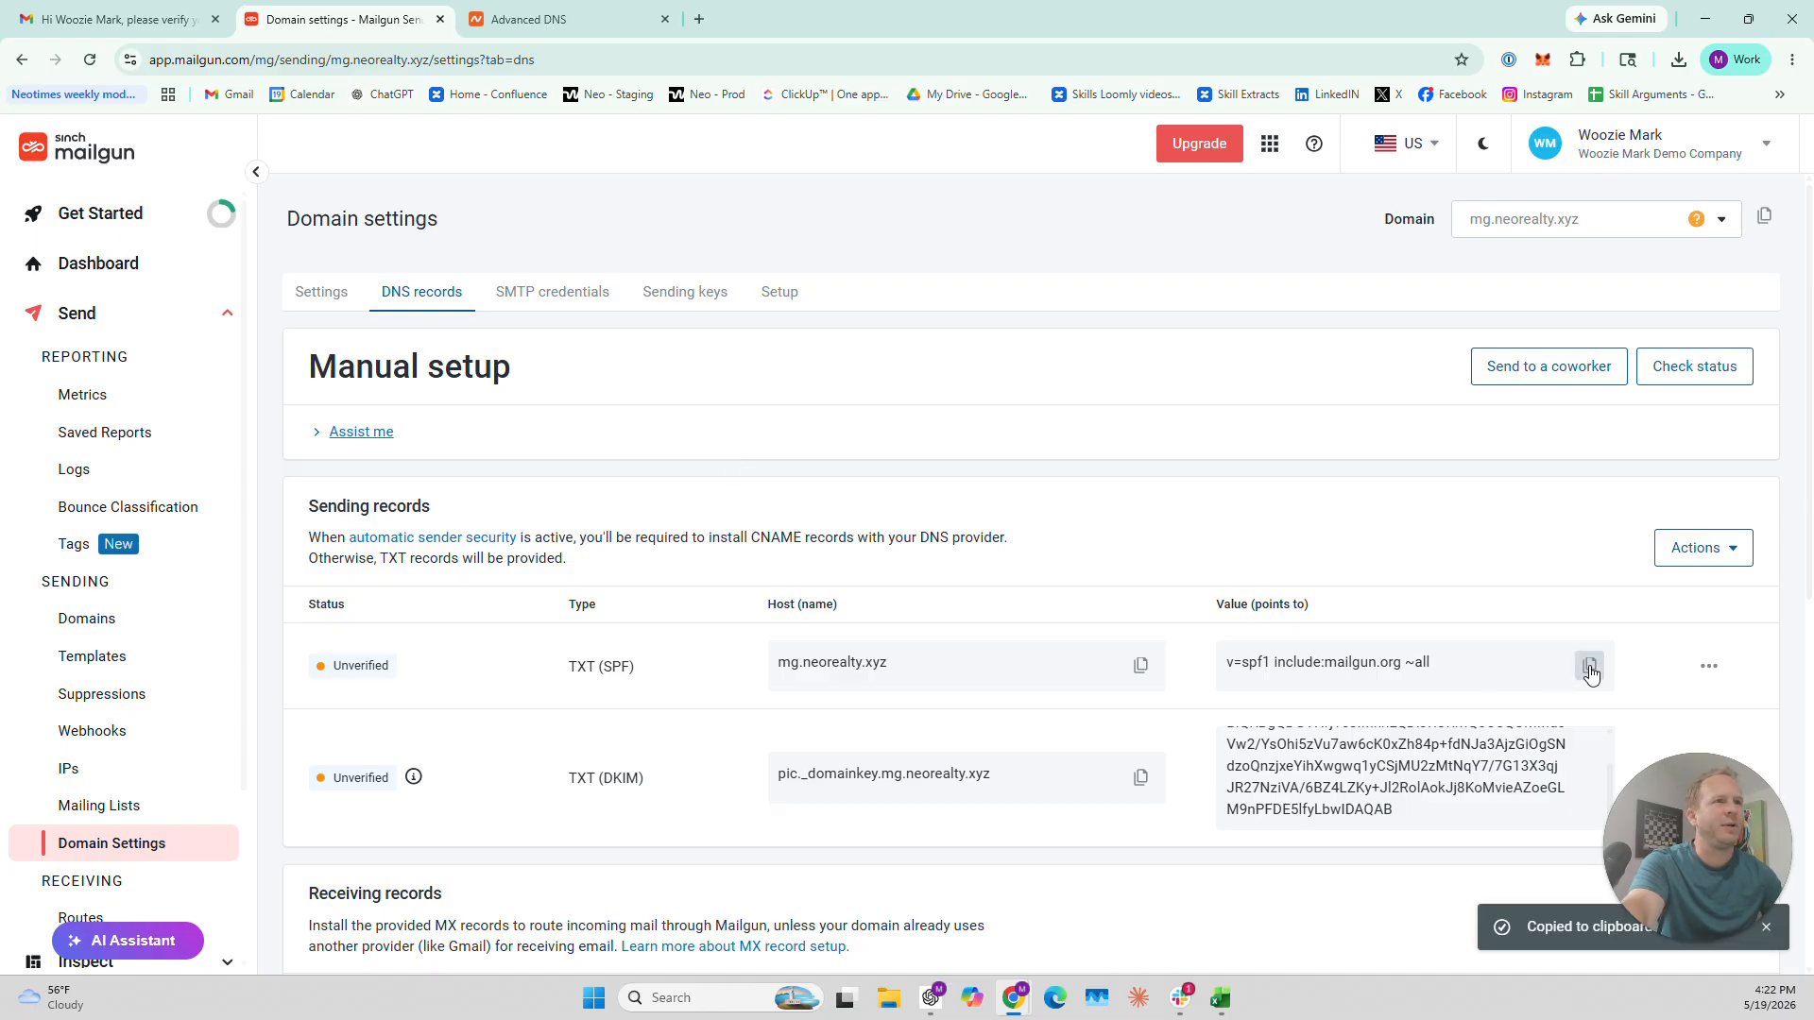
{"action": "left_click", "coordinate": [579, 27]}
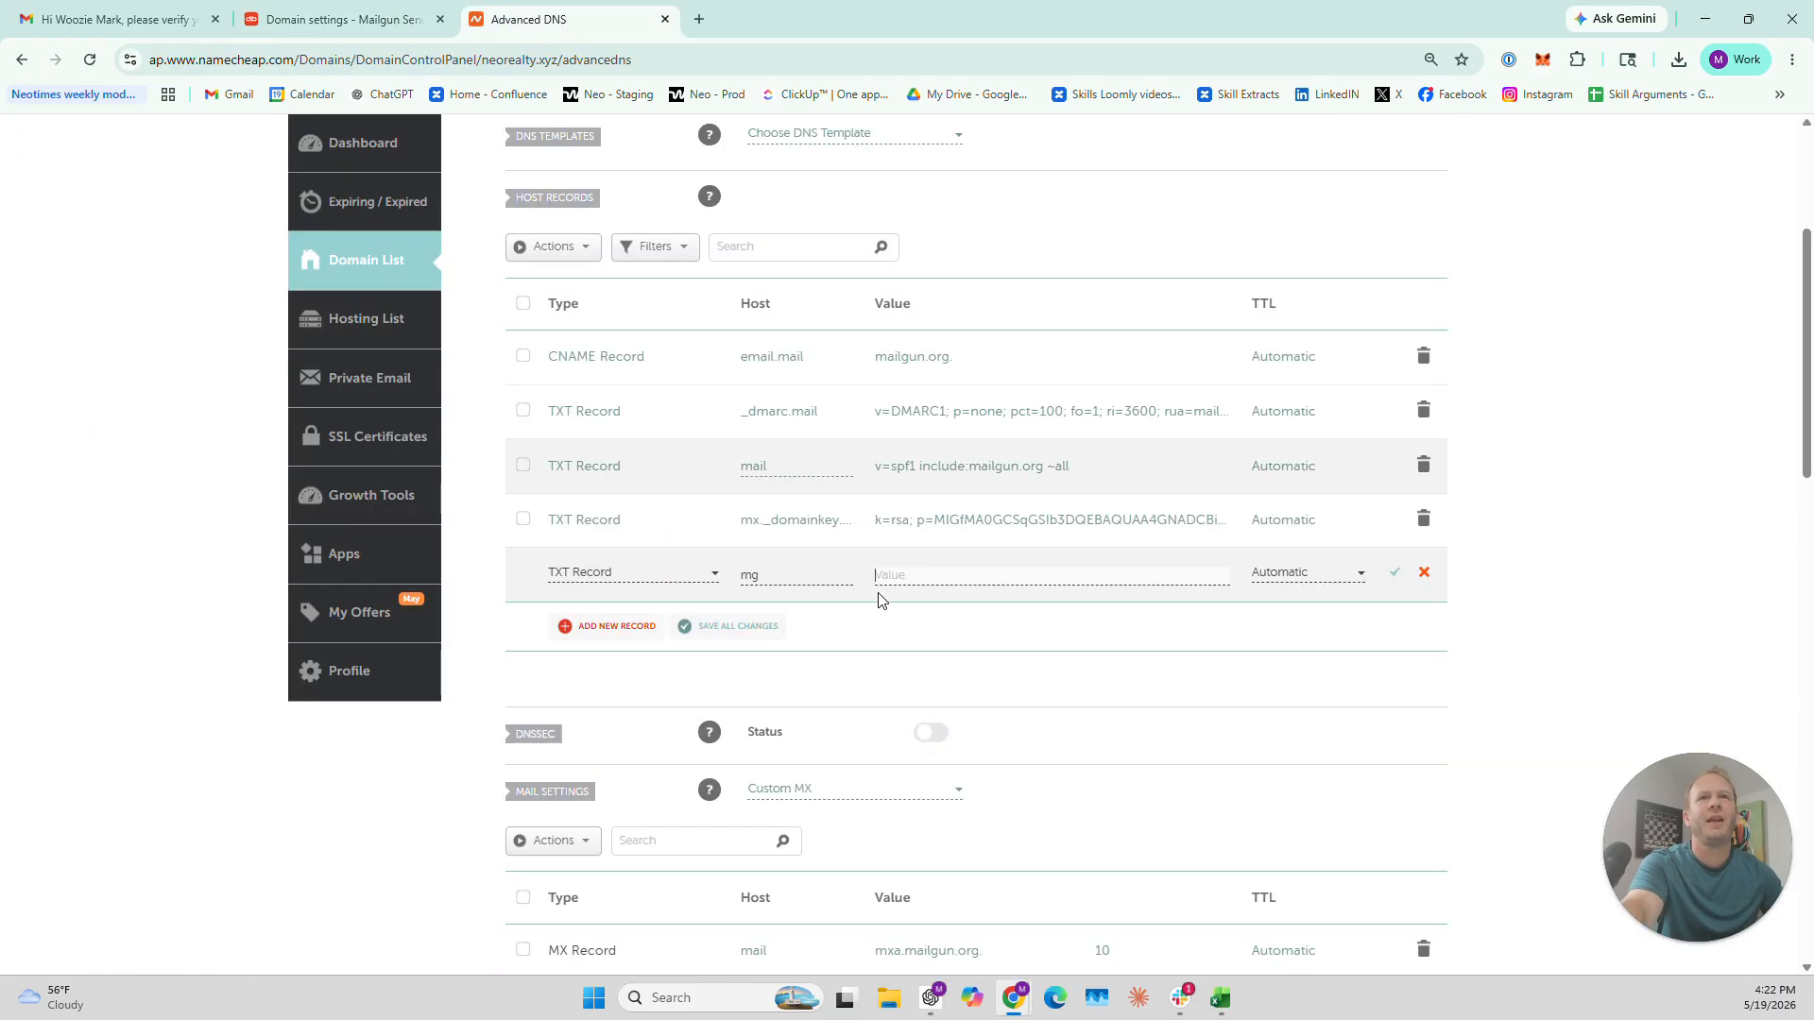
{"action": "key", "text": "ctrl+v"}
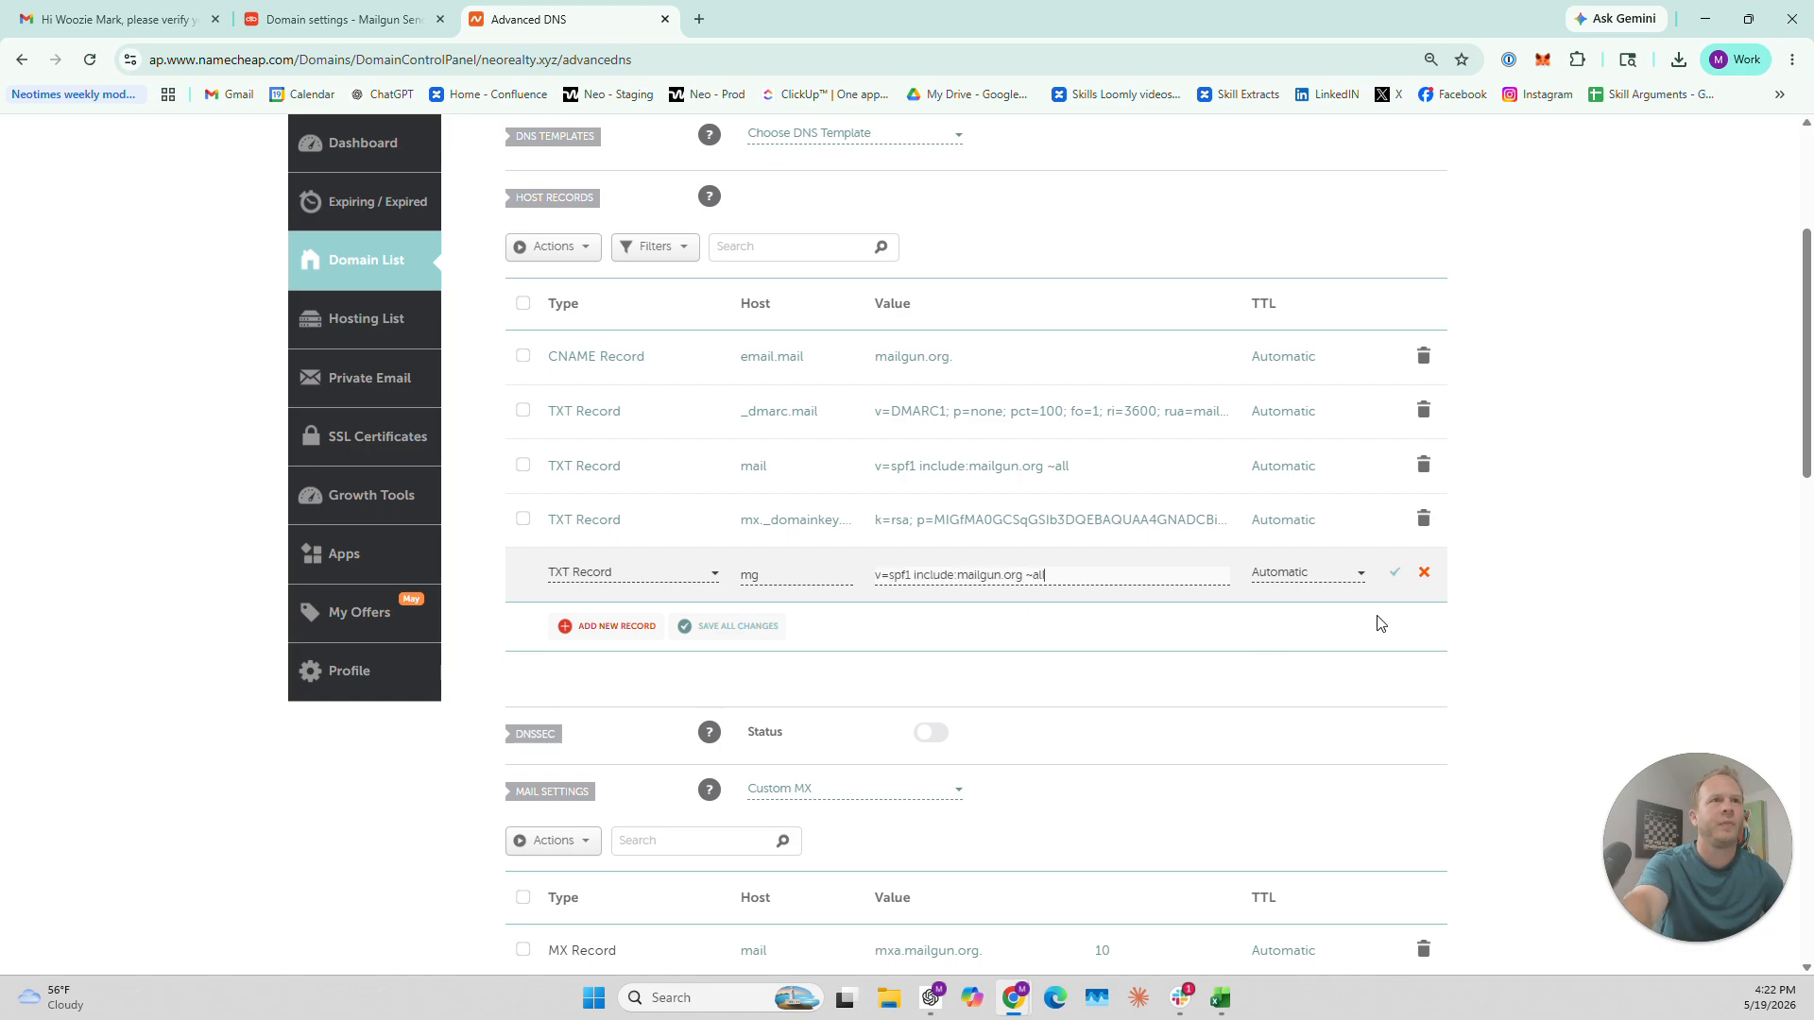
{"action": "left_click", "coordinate": [1395, 573]}
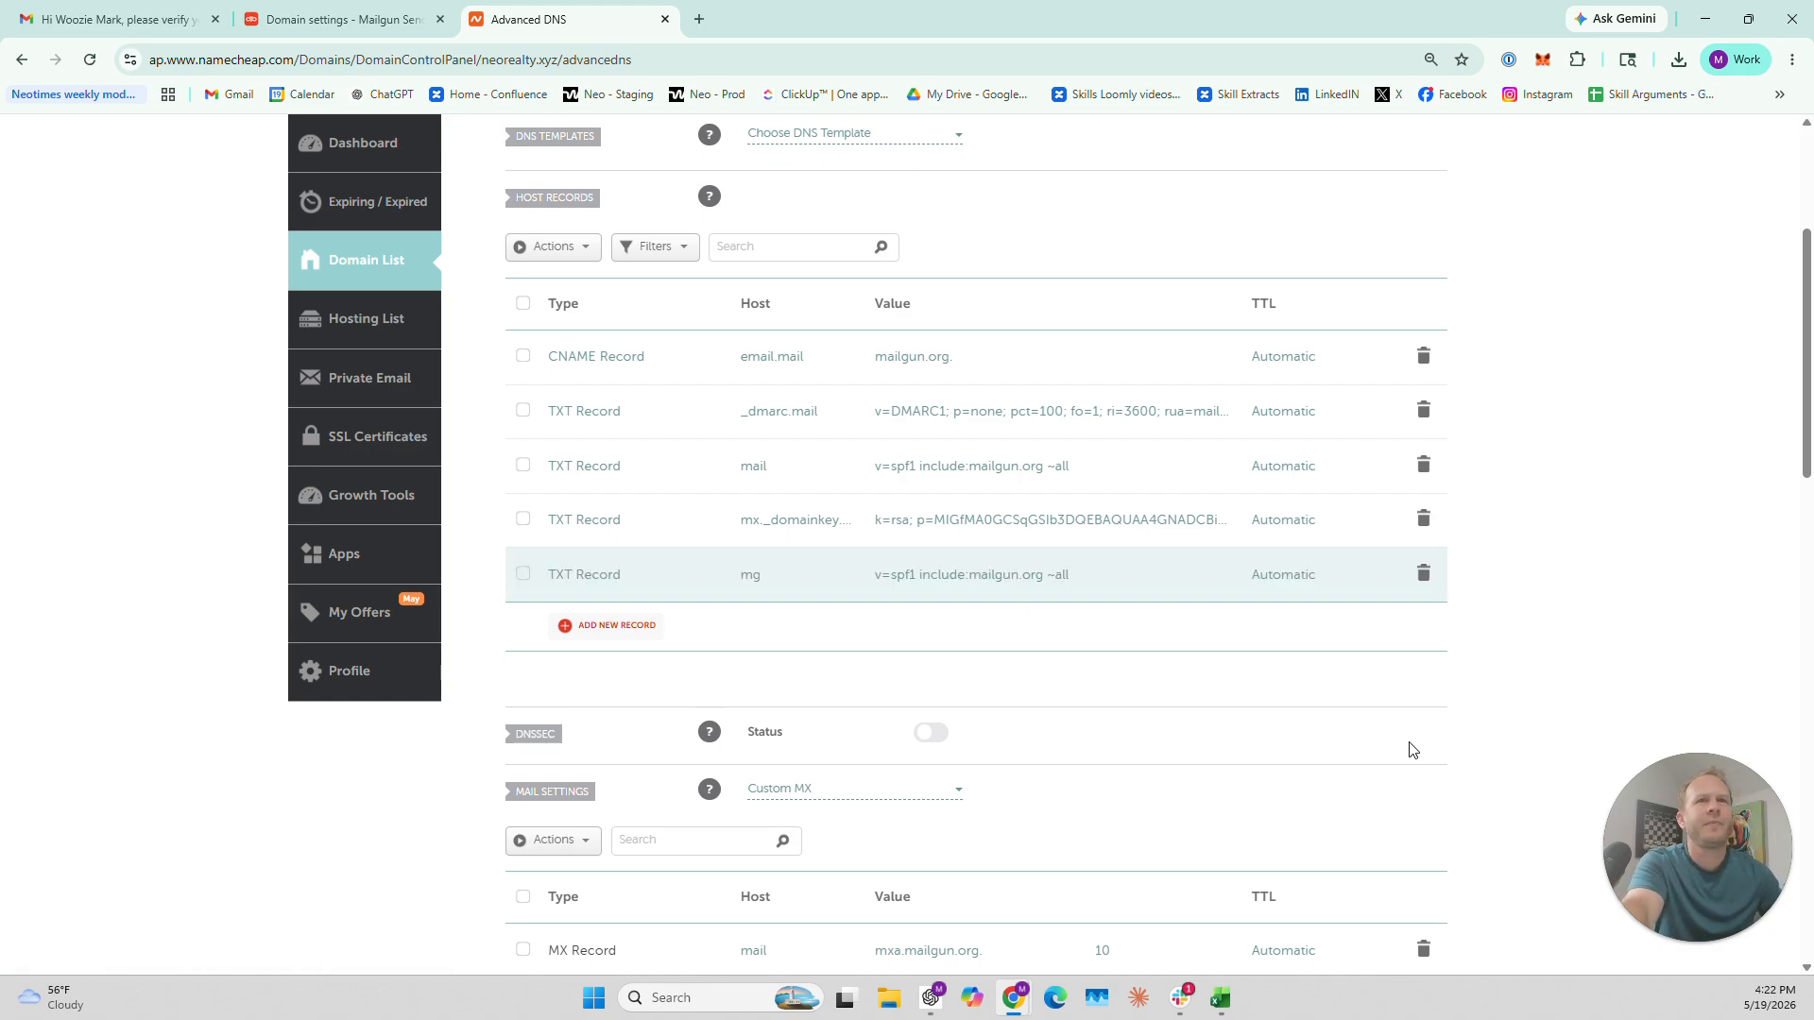
Check the DKIM record's type in Mailgun and start another TXT host record in Namecheap
{"action": "left_click", "coordinate": [340, 19]}
{"action": "scroll", "coordinate": [879, 636], "scroll_direction": "down", "scroll_amount": 3}
{"action": "left_click_drag", "start_coordinate": [587, 595], "coordinate": [645, 596]}
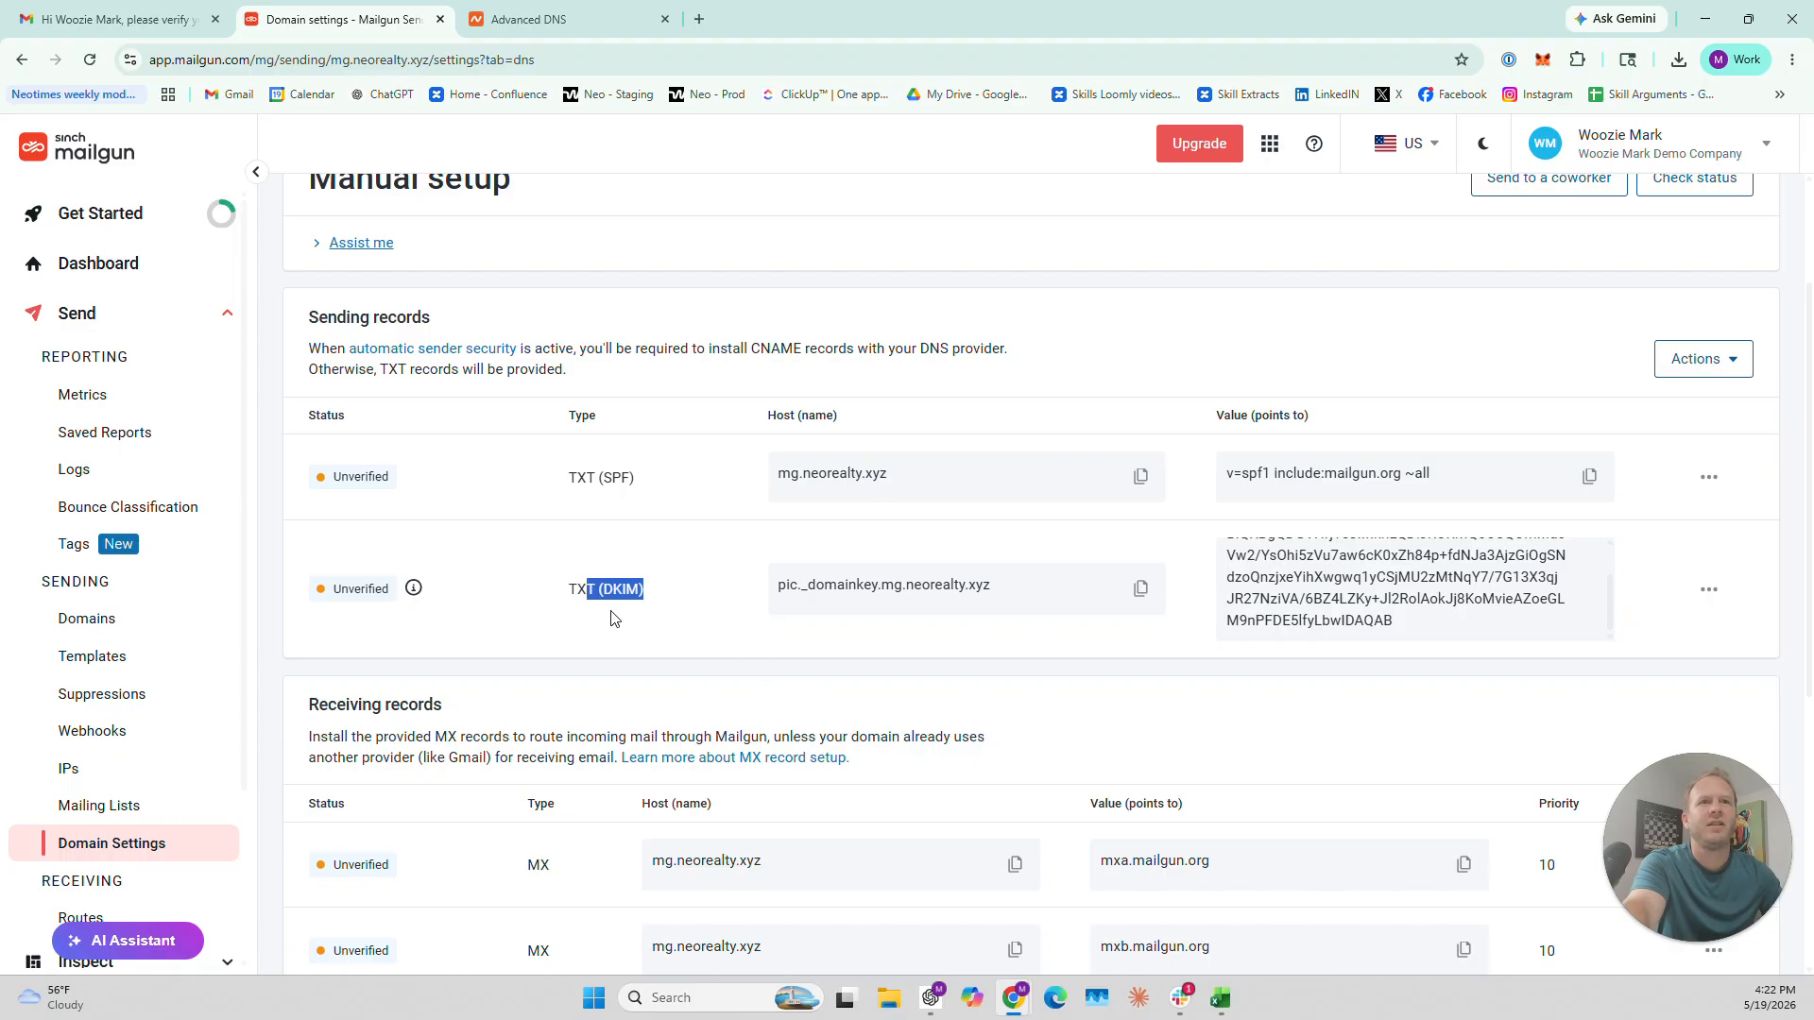
{"action": "left_click", "coordinate": [667, 613]}
{"action": "key", "text": "ctrl+Tab"}
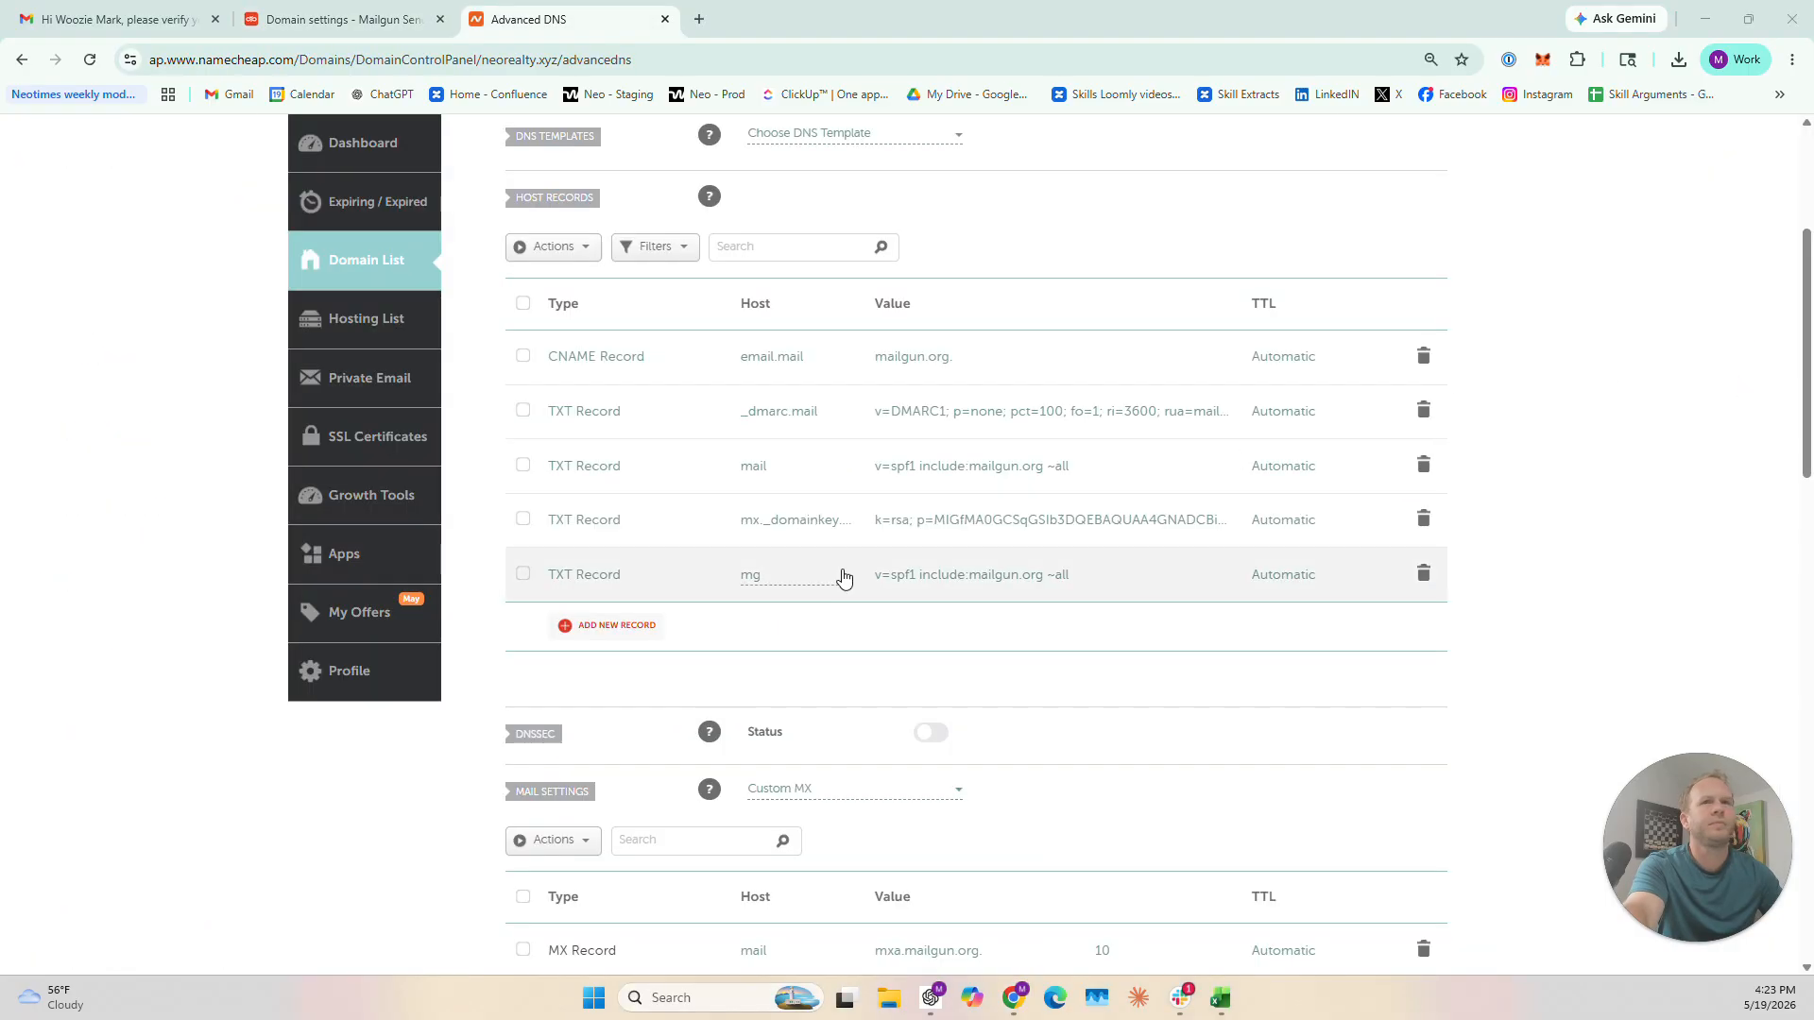
{"action": "left_click", "coordinate": [635, 625]}
{"action": "scroll", "coordinate": [627, 478], "scroll_direction": "down", "scroll_amount": 3}
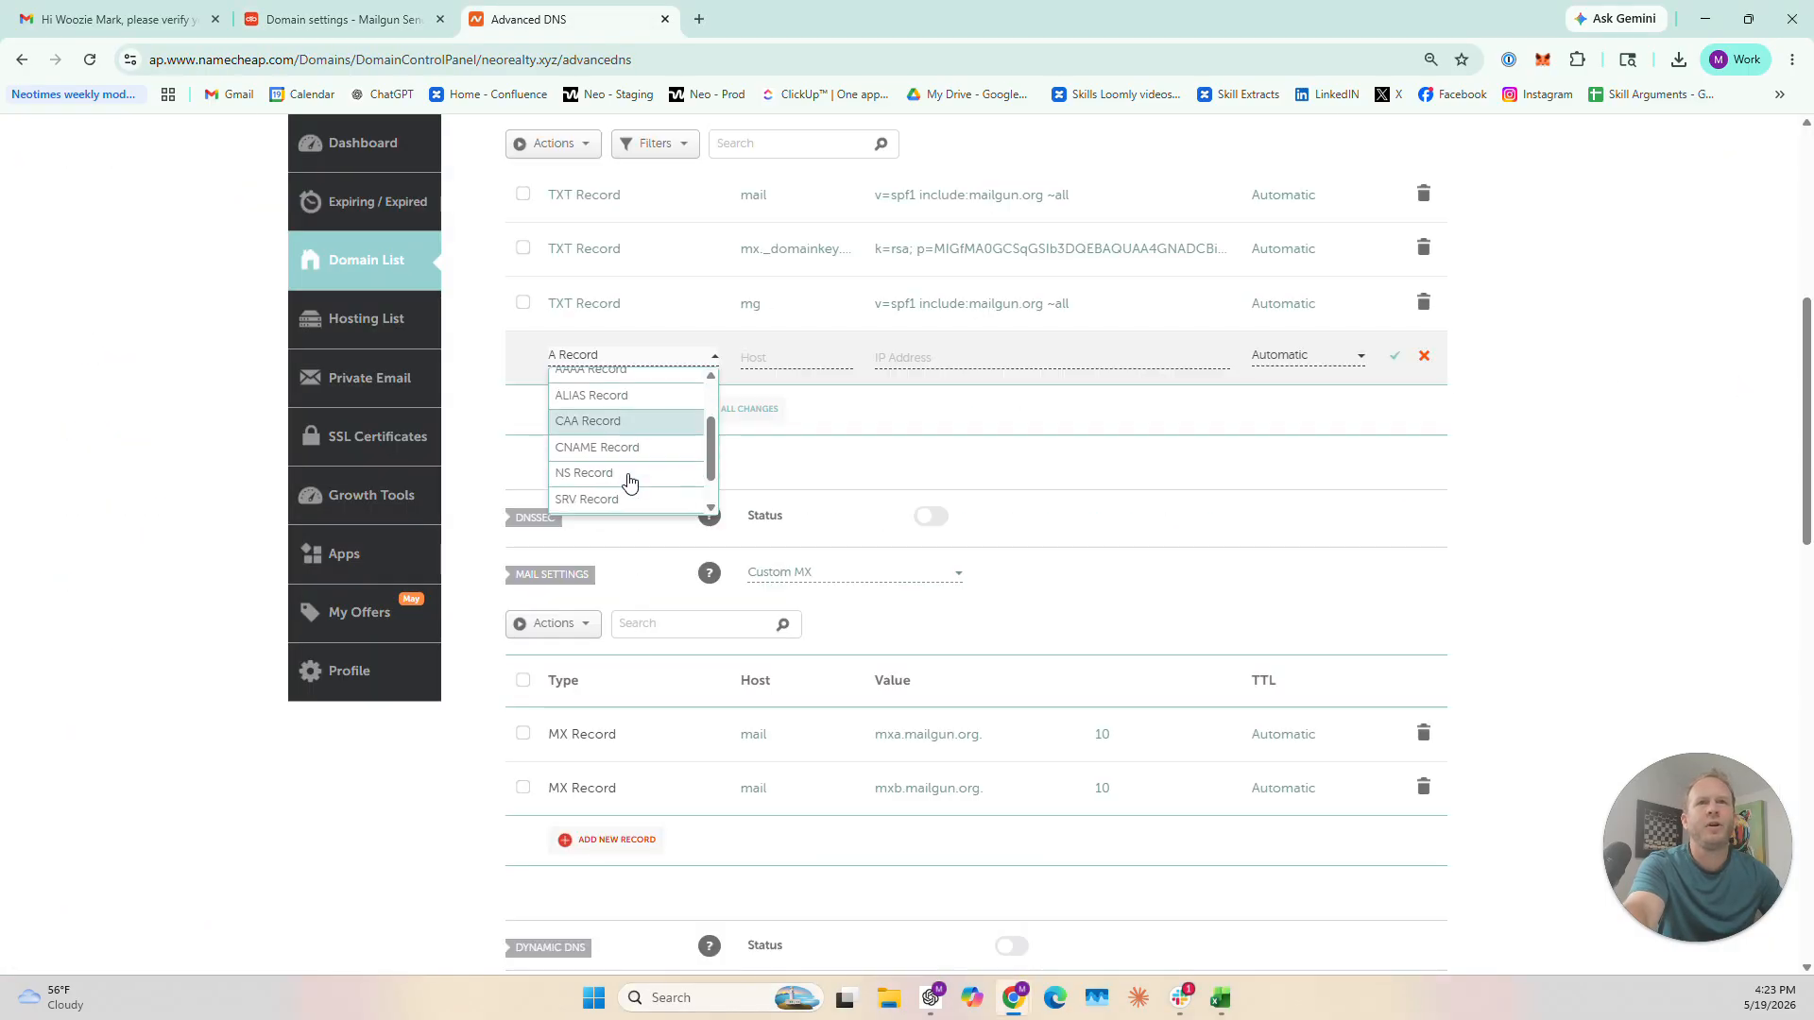
{"action": "left_click", "coordinate": [609, 476]}
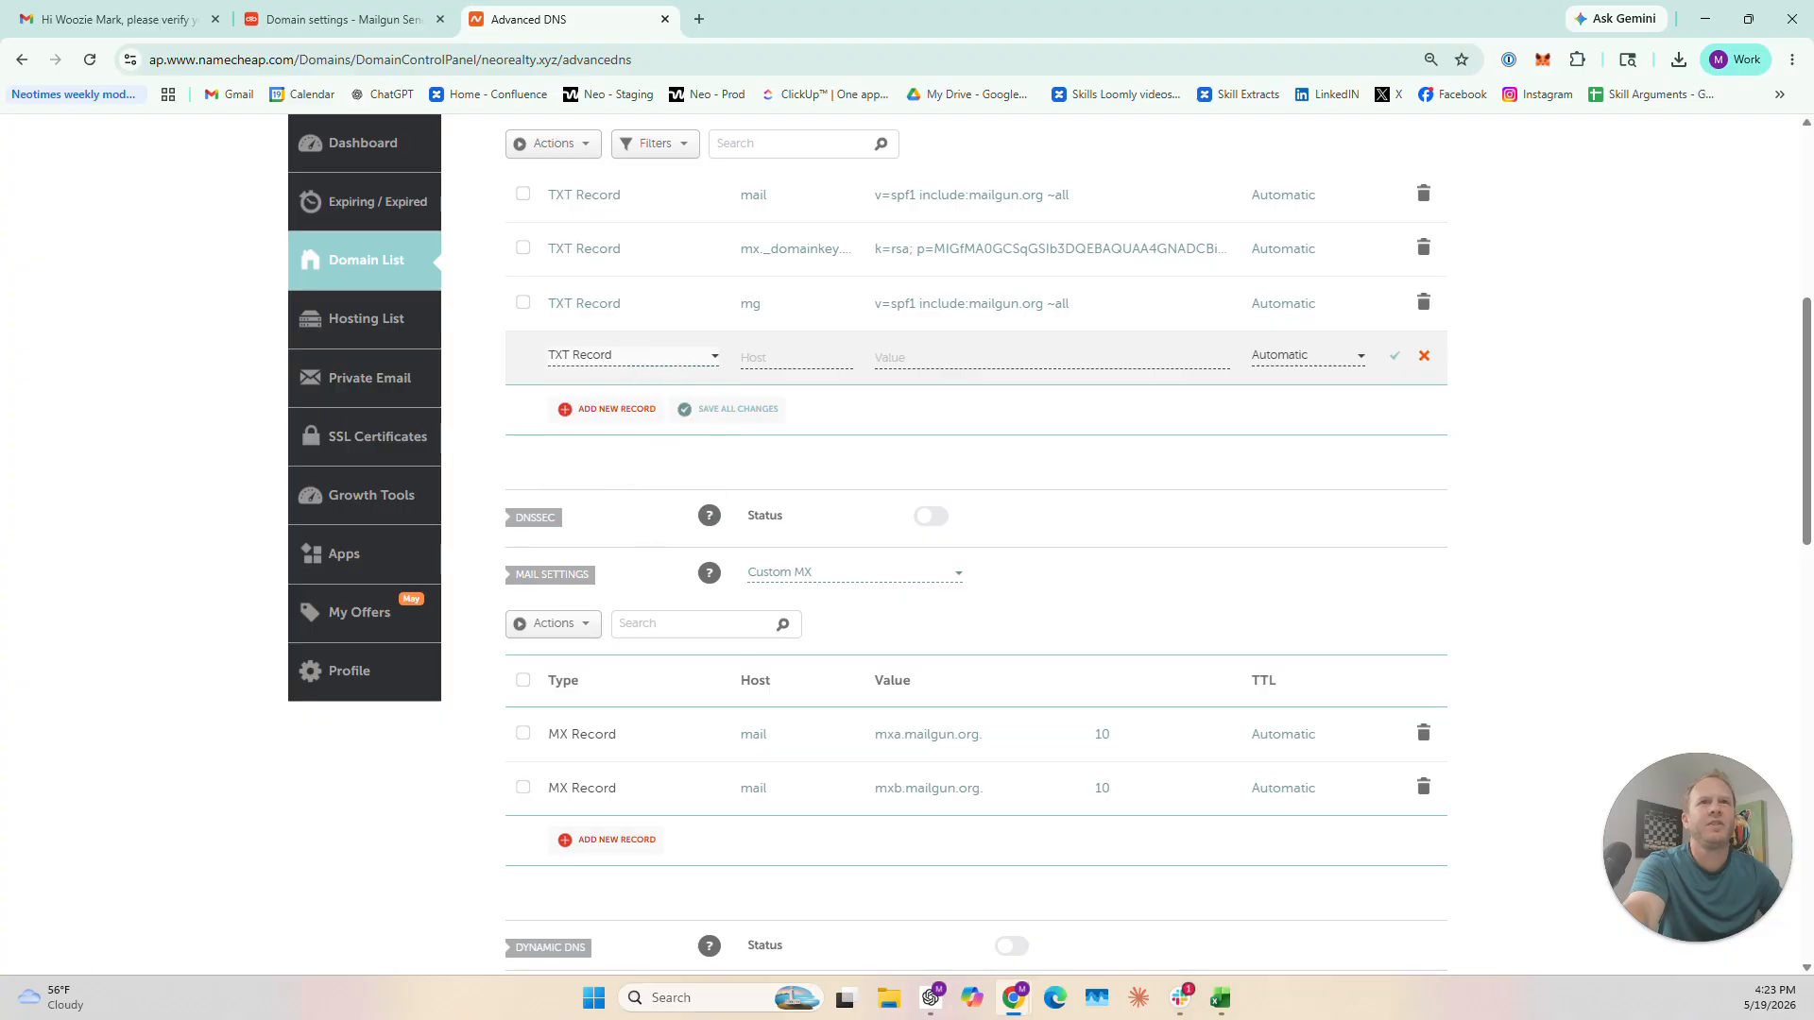
Copy pic._domainkey.mg from Mailgun's DKIM host name and paste it as the host of the new Namecheap TXT record
{"action": "left_click", "coordinate": [317, 19]}
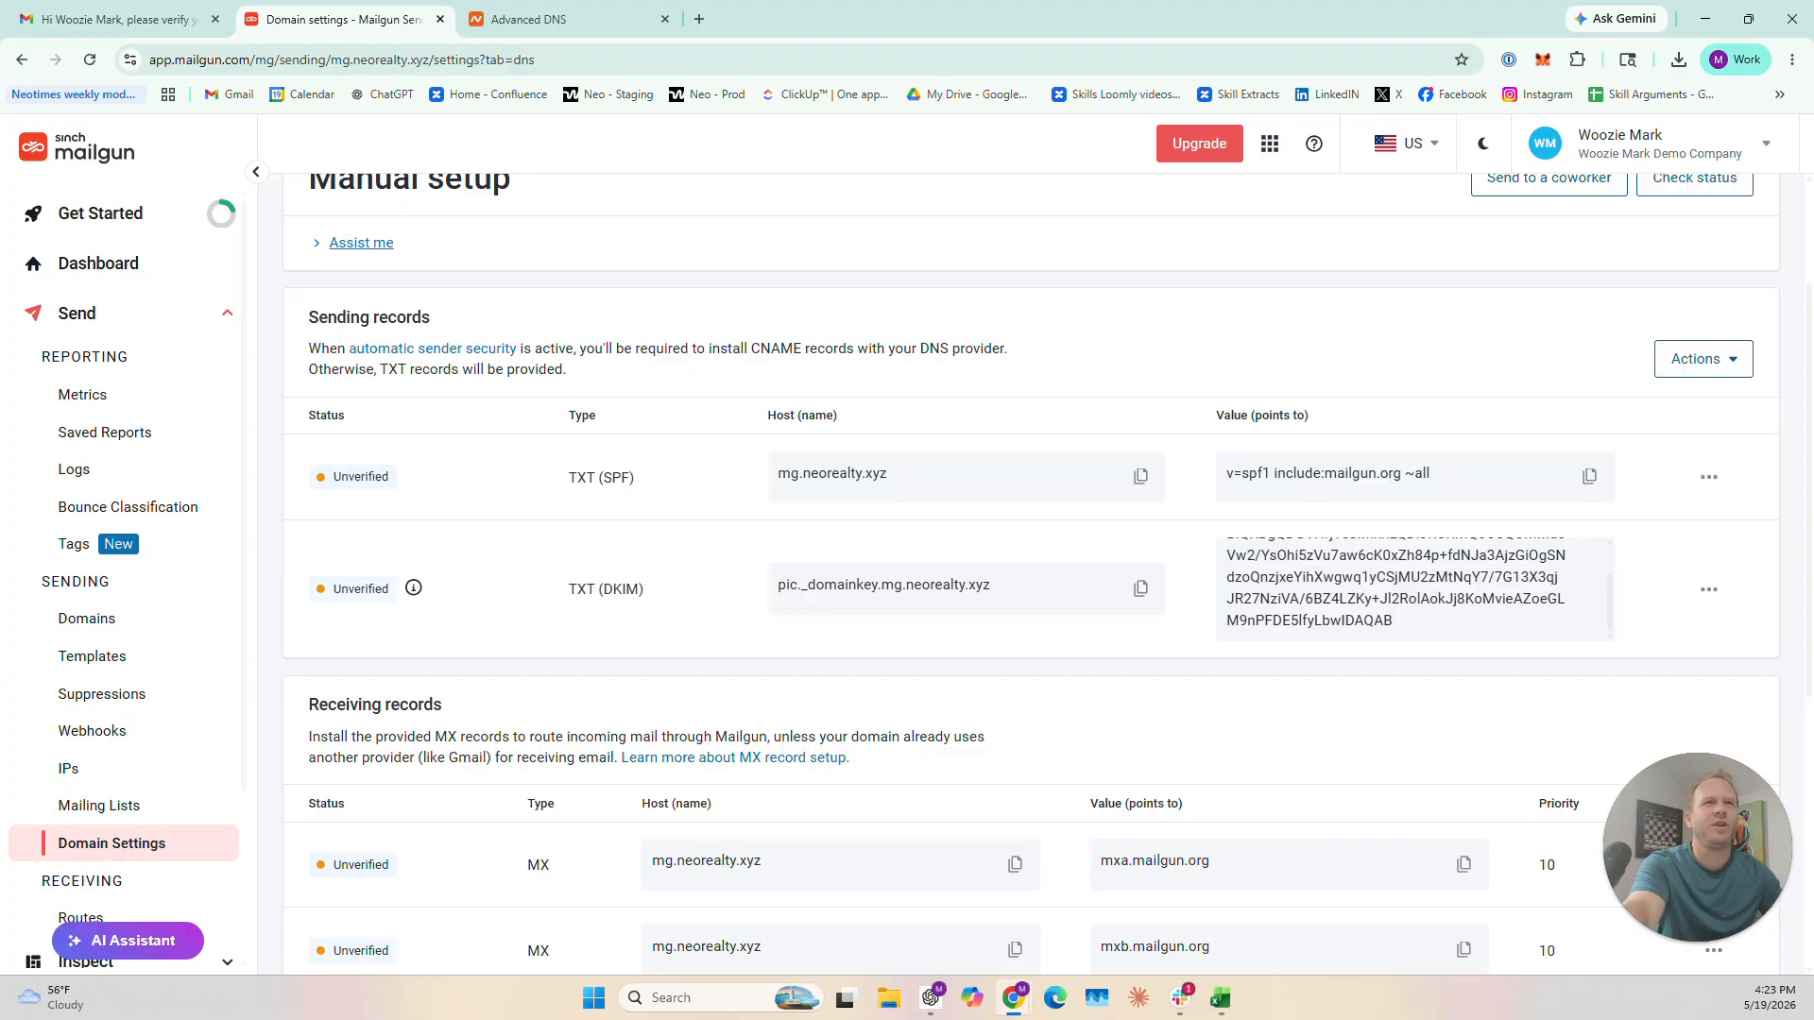
{"action": "left_click_drag", "start_coordinate": [904, 585], "coordinate": [776, 586]}
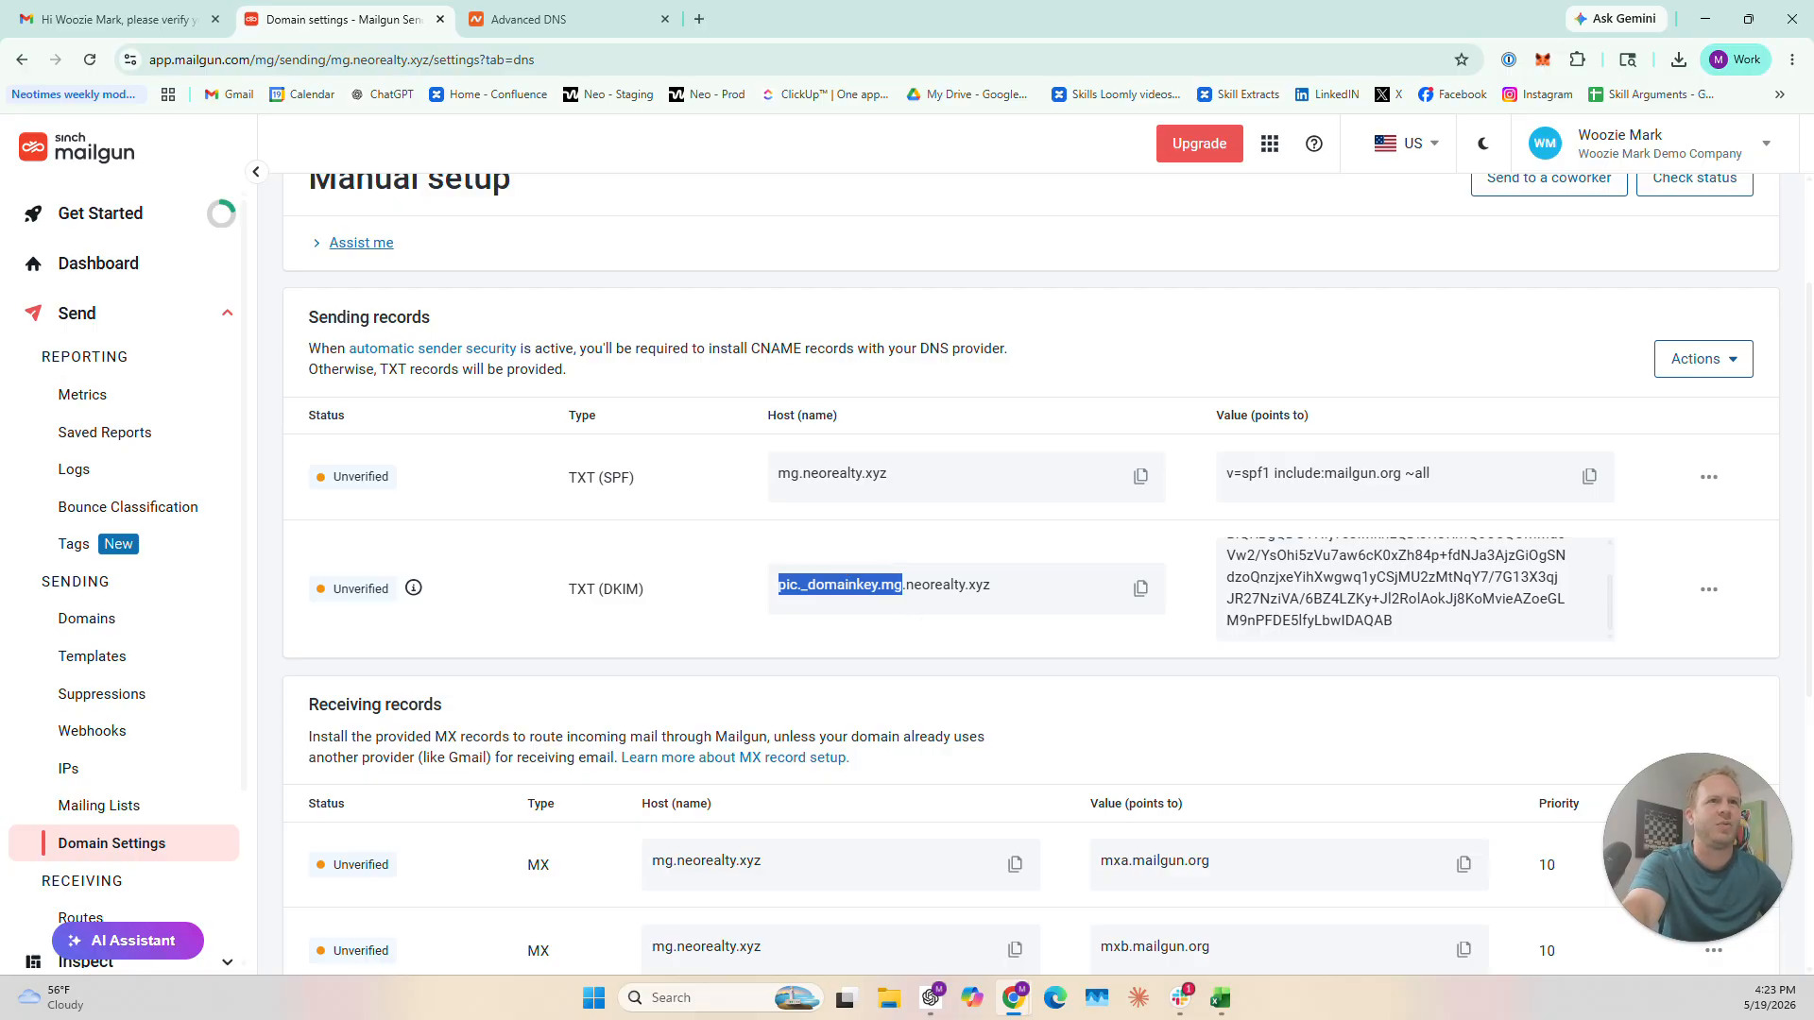
{"action": "left_click", "coordinate": [548, 19]}
{"action": "key", "text": "ctrl+v"}
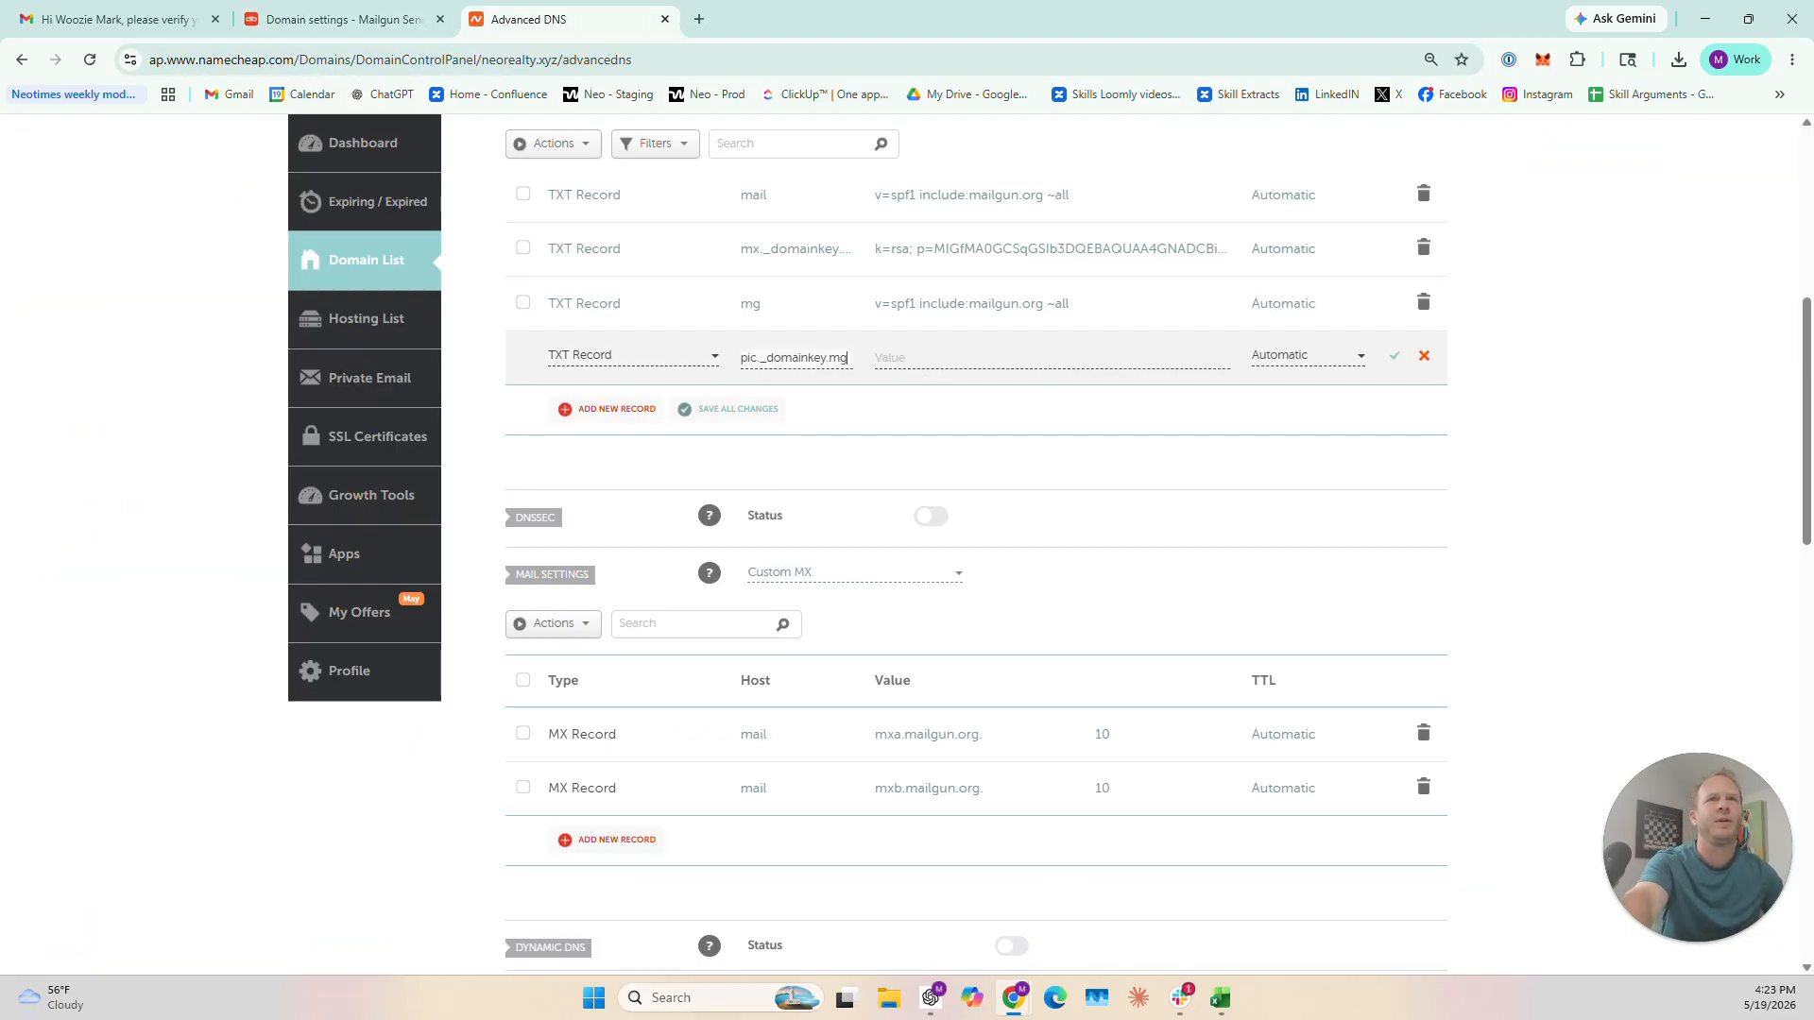
Copy the full DKIM value from Mailgun into the pic._domainkey.mg TXT record in Namecheap and save the record
{"action": "left_click", "coordinate": [364, 22]}
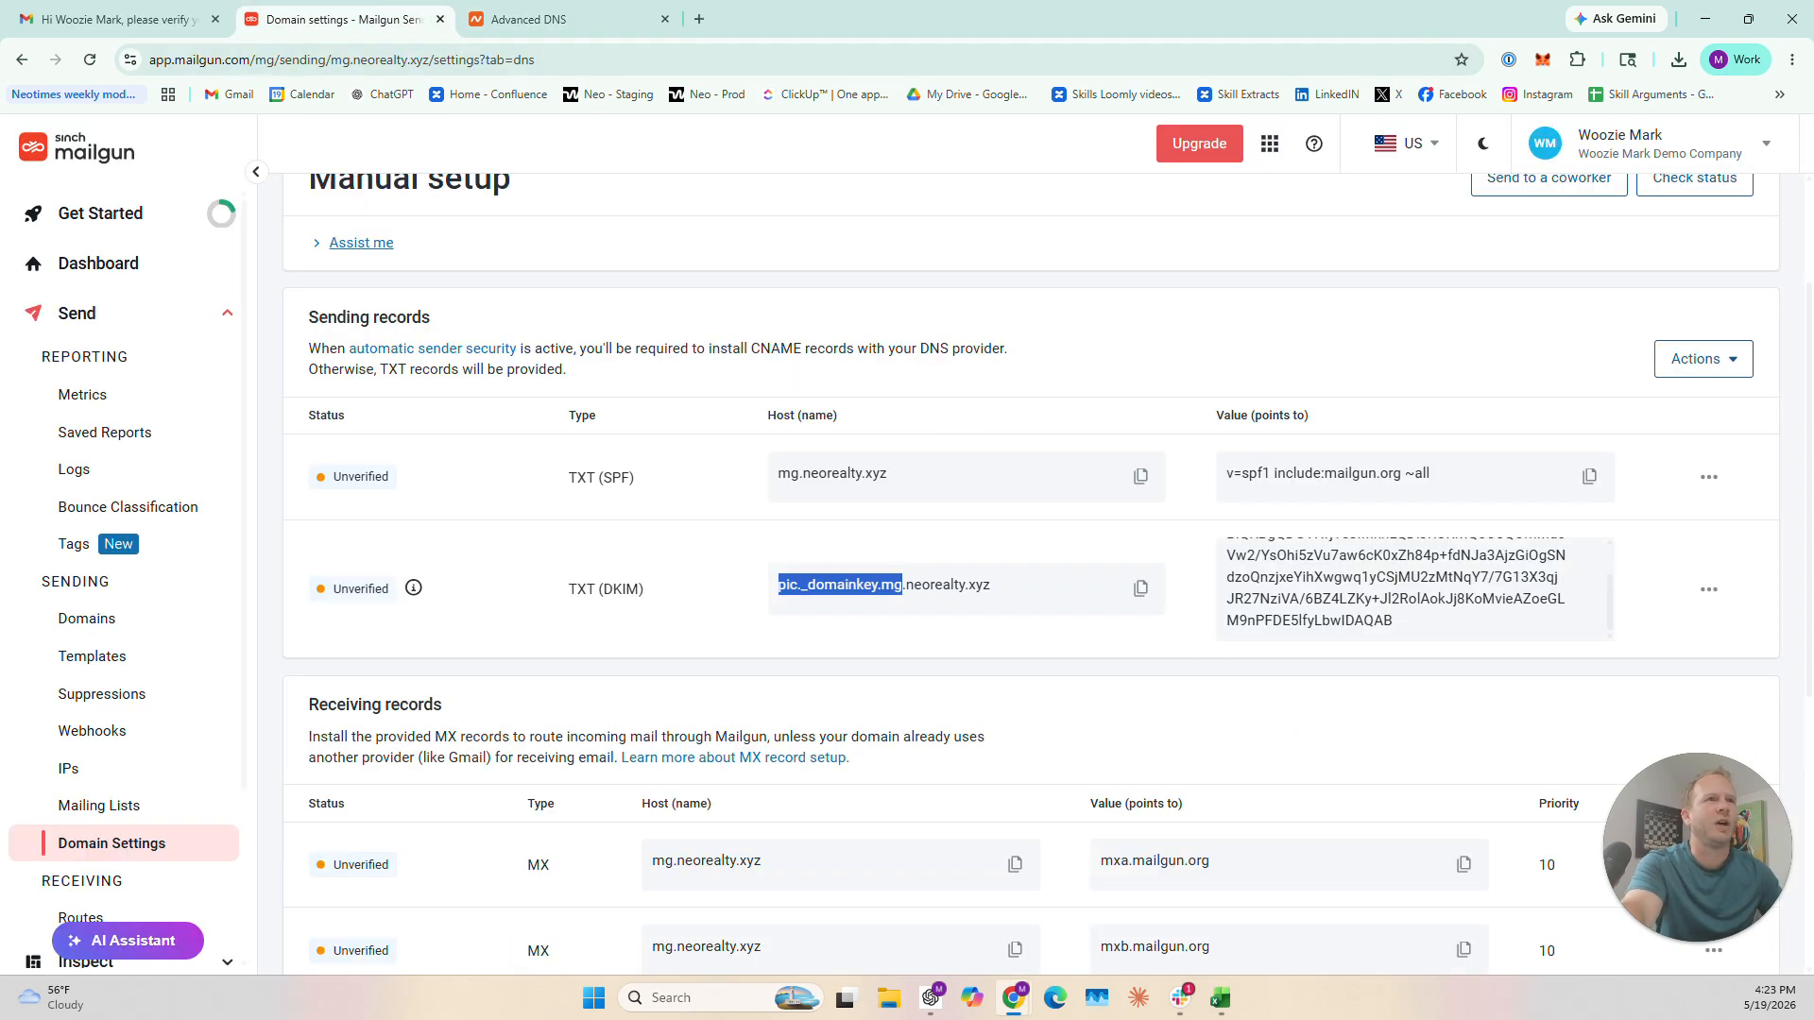
{"action": "scroll", "coordinate": [1415, 586], "scroll_direction": "up", "scroll_amount": 3}
{"action": "left_click", "coordinate": [1580, 561]}
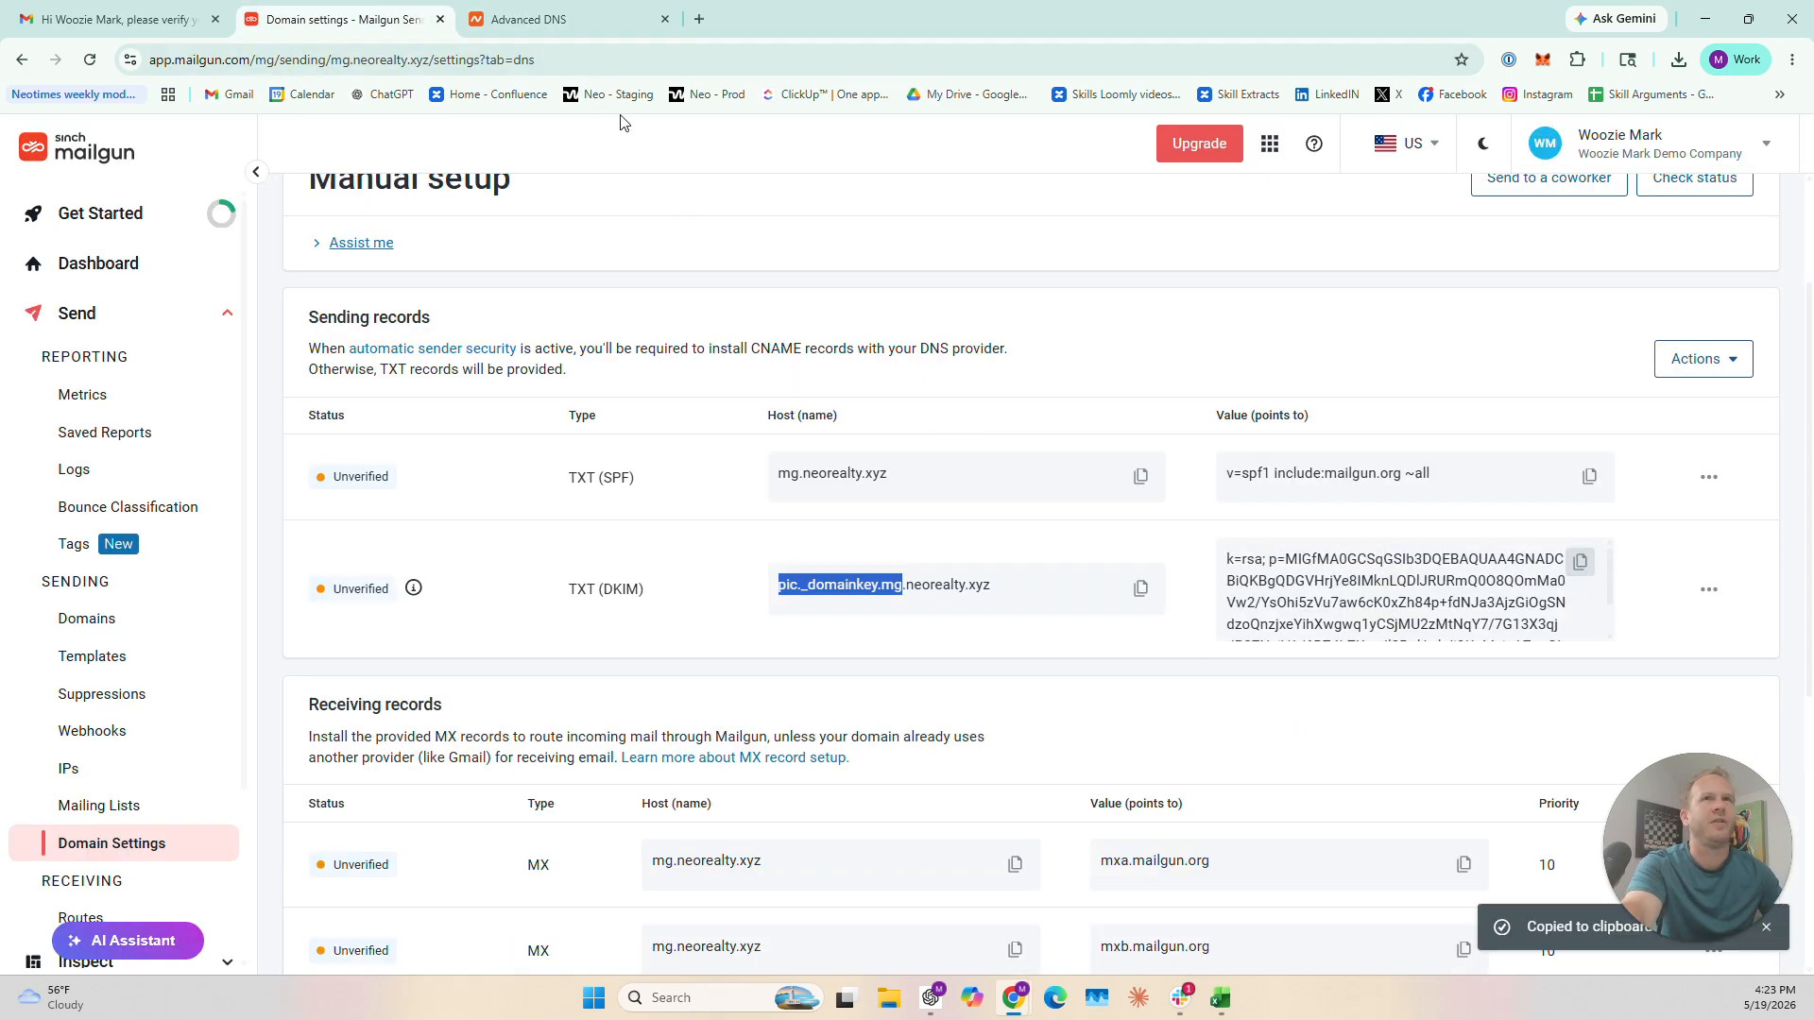
{"action": "left_click", "coordinate": [557, 19]}
{"action": "key", "text": "ctrl+v"}
{"action": "left_click", "coordinate": [1397, 357]}
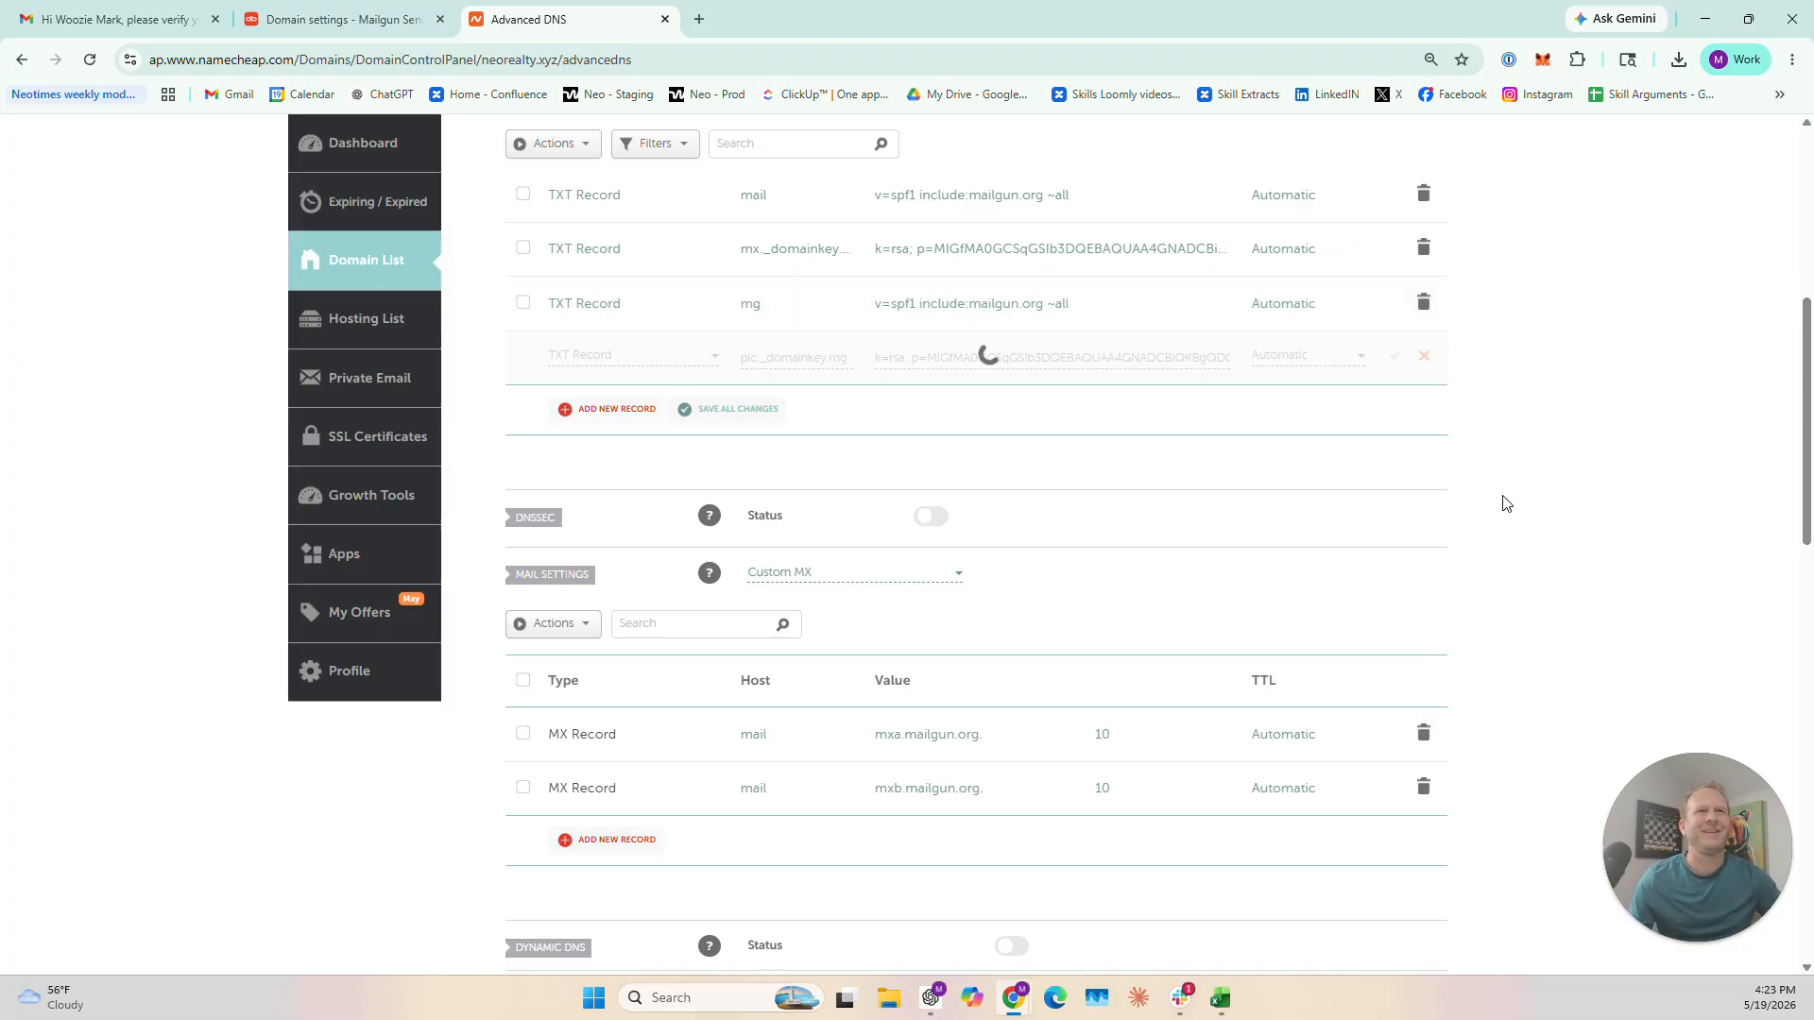
Review Mailgun's MX receiving records and start a new MX record in Namecheap's mail settings
{"action": "left_click", "coordinate": [344, 14]}
{"action": "scroll", "coordinate": [1082, 576], "scroll_direction": "down", "scroll_amount": 4}
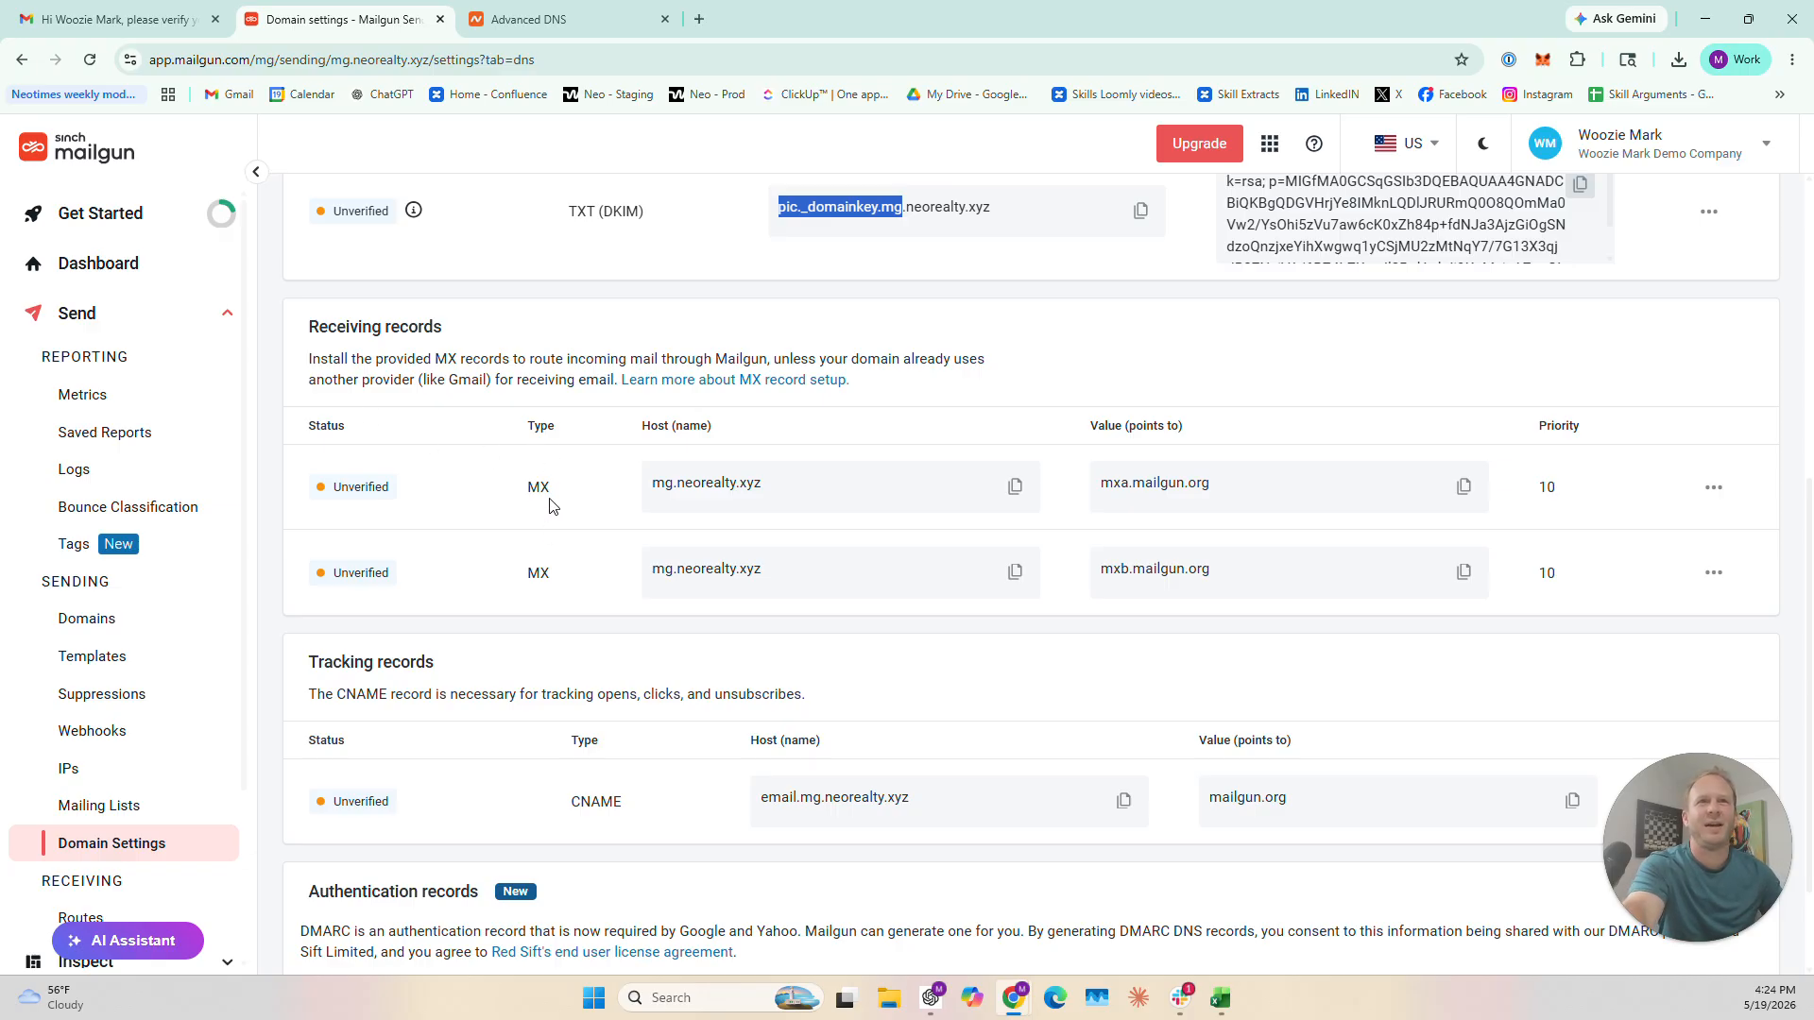
{"action": "scroll", "coordinate": [588, 594], "scroll_direction": "down", "scroll_amount": 1}
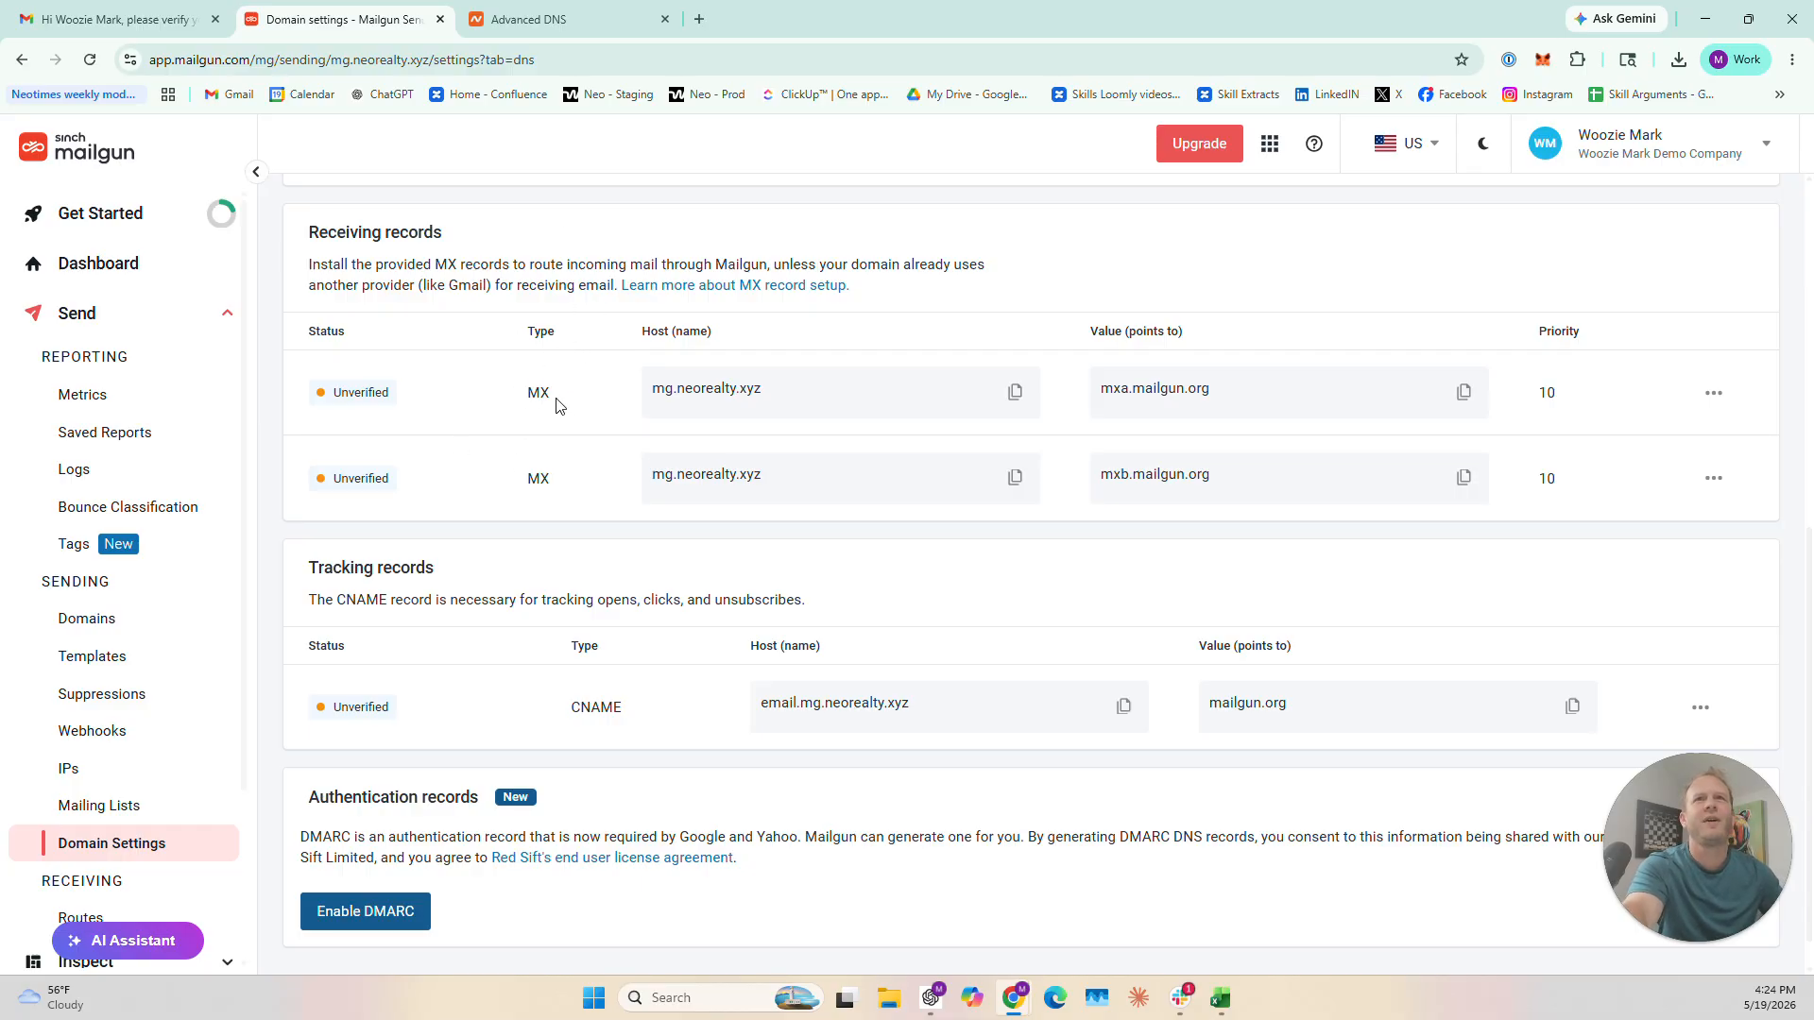
{"action": "left_click", "coordinate": [548, 19]}
{"action": "scroll", "coordinate": [666, 494], "scroll_direction": "down", "scroll_amount": 2}
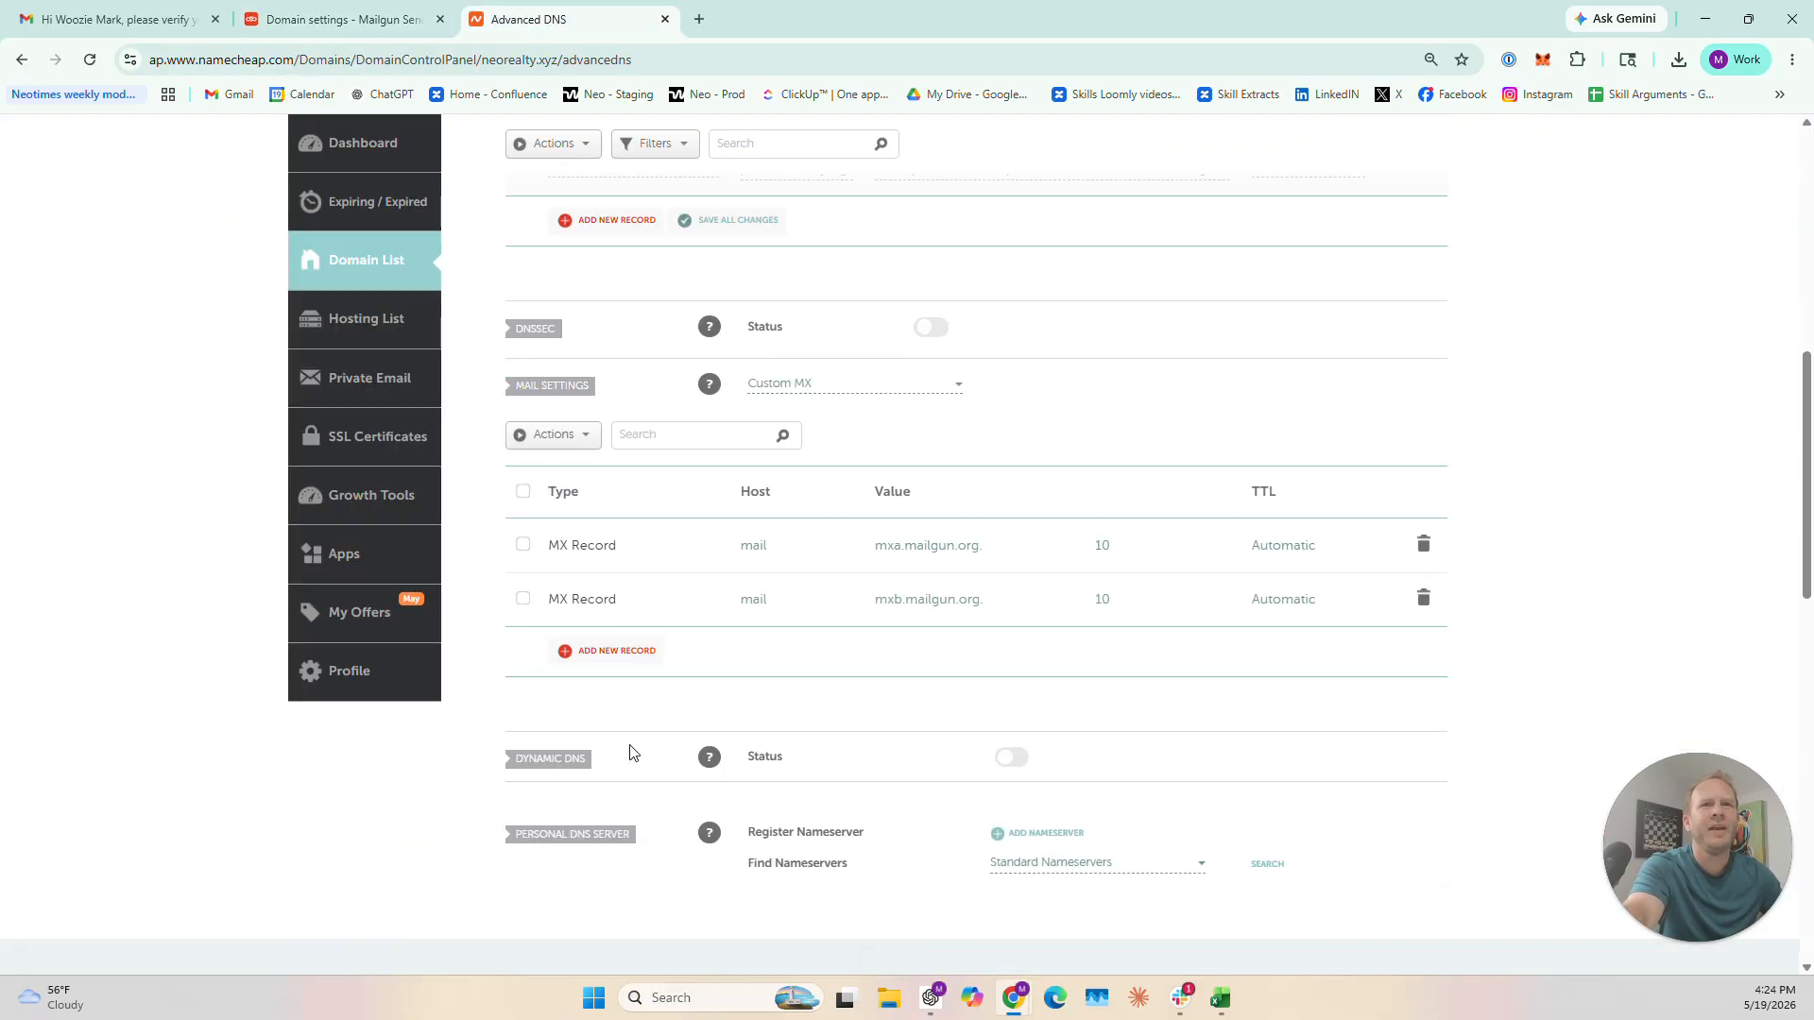
{"action": "left_click", "coordinate": [615, 652]}
{"action": "scroll", "coordinate": [822, 729], "scroll_direction": "down", "scroll_amount": 3}
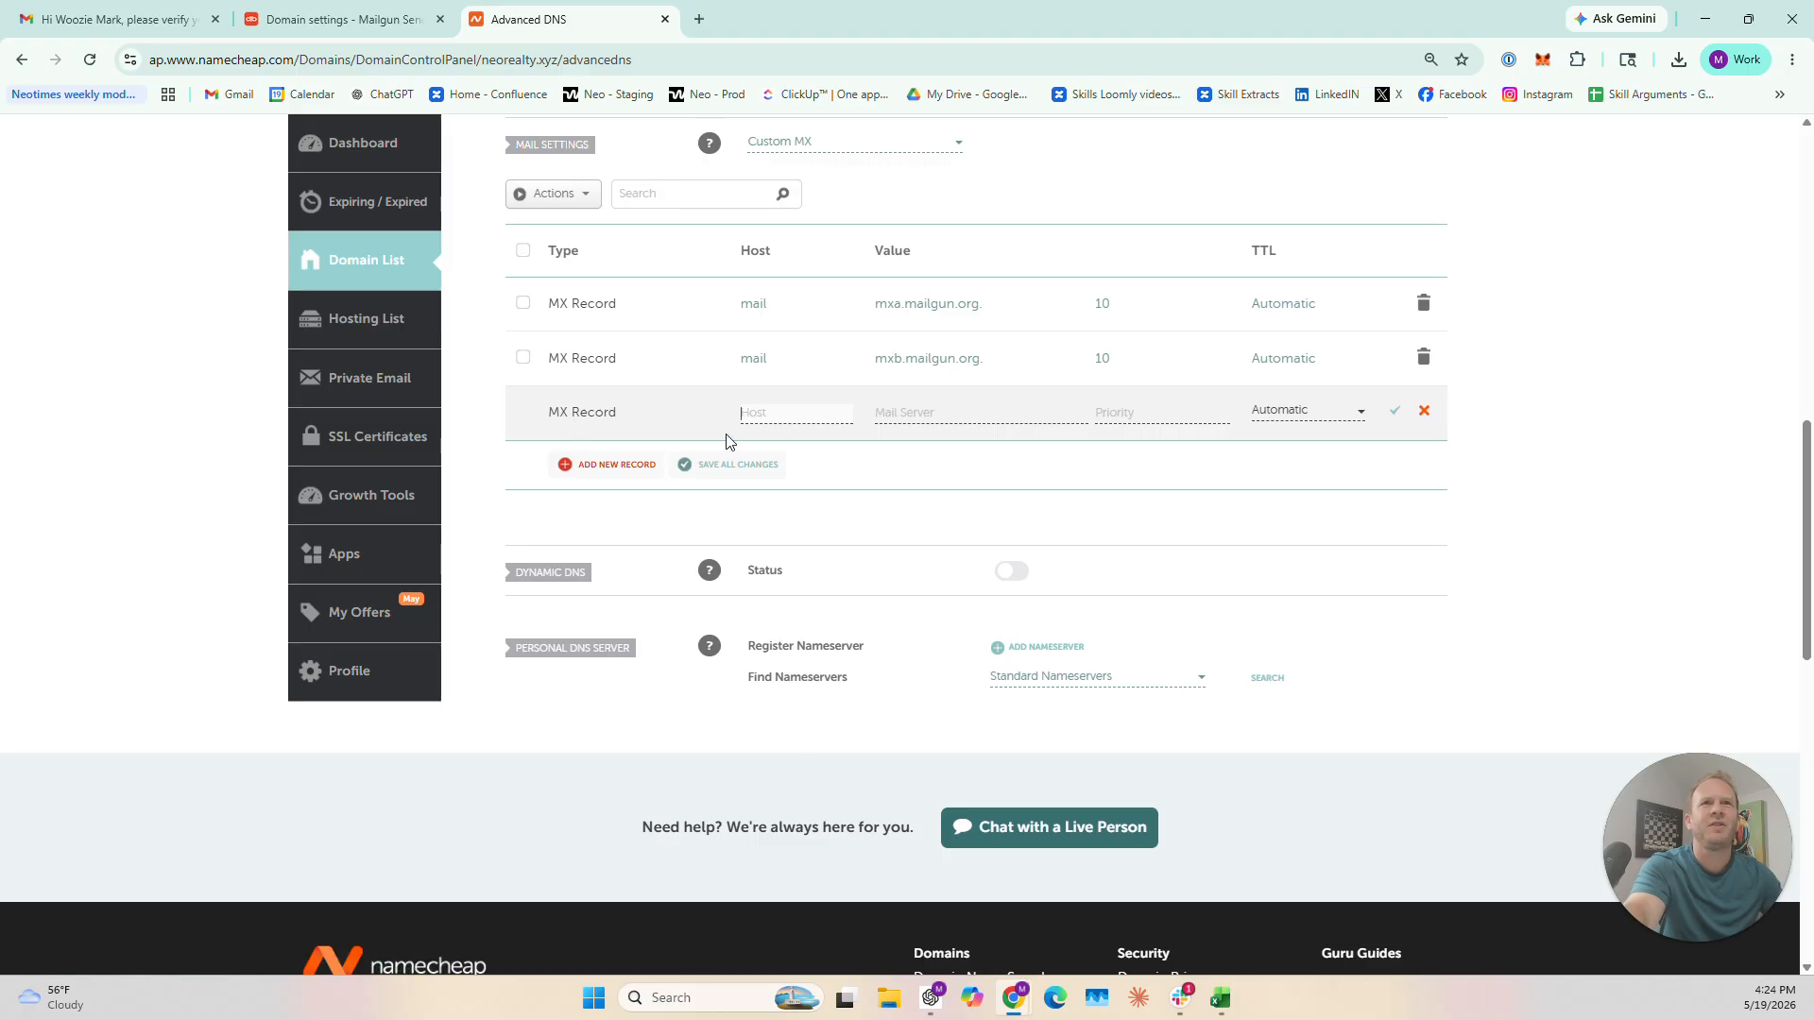
Check the first MX record's host name in Mailgun and set the new Namecheap MX record's host to mg
{"action": "left_click", "coordinate": [378, 21]}
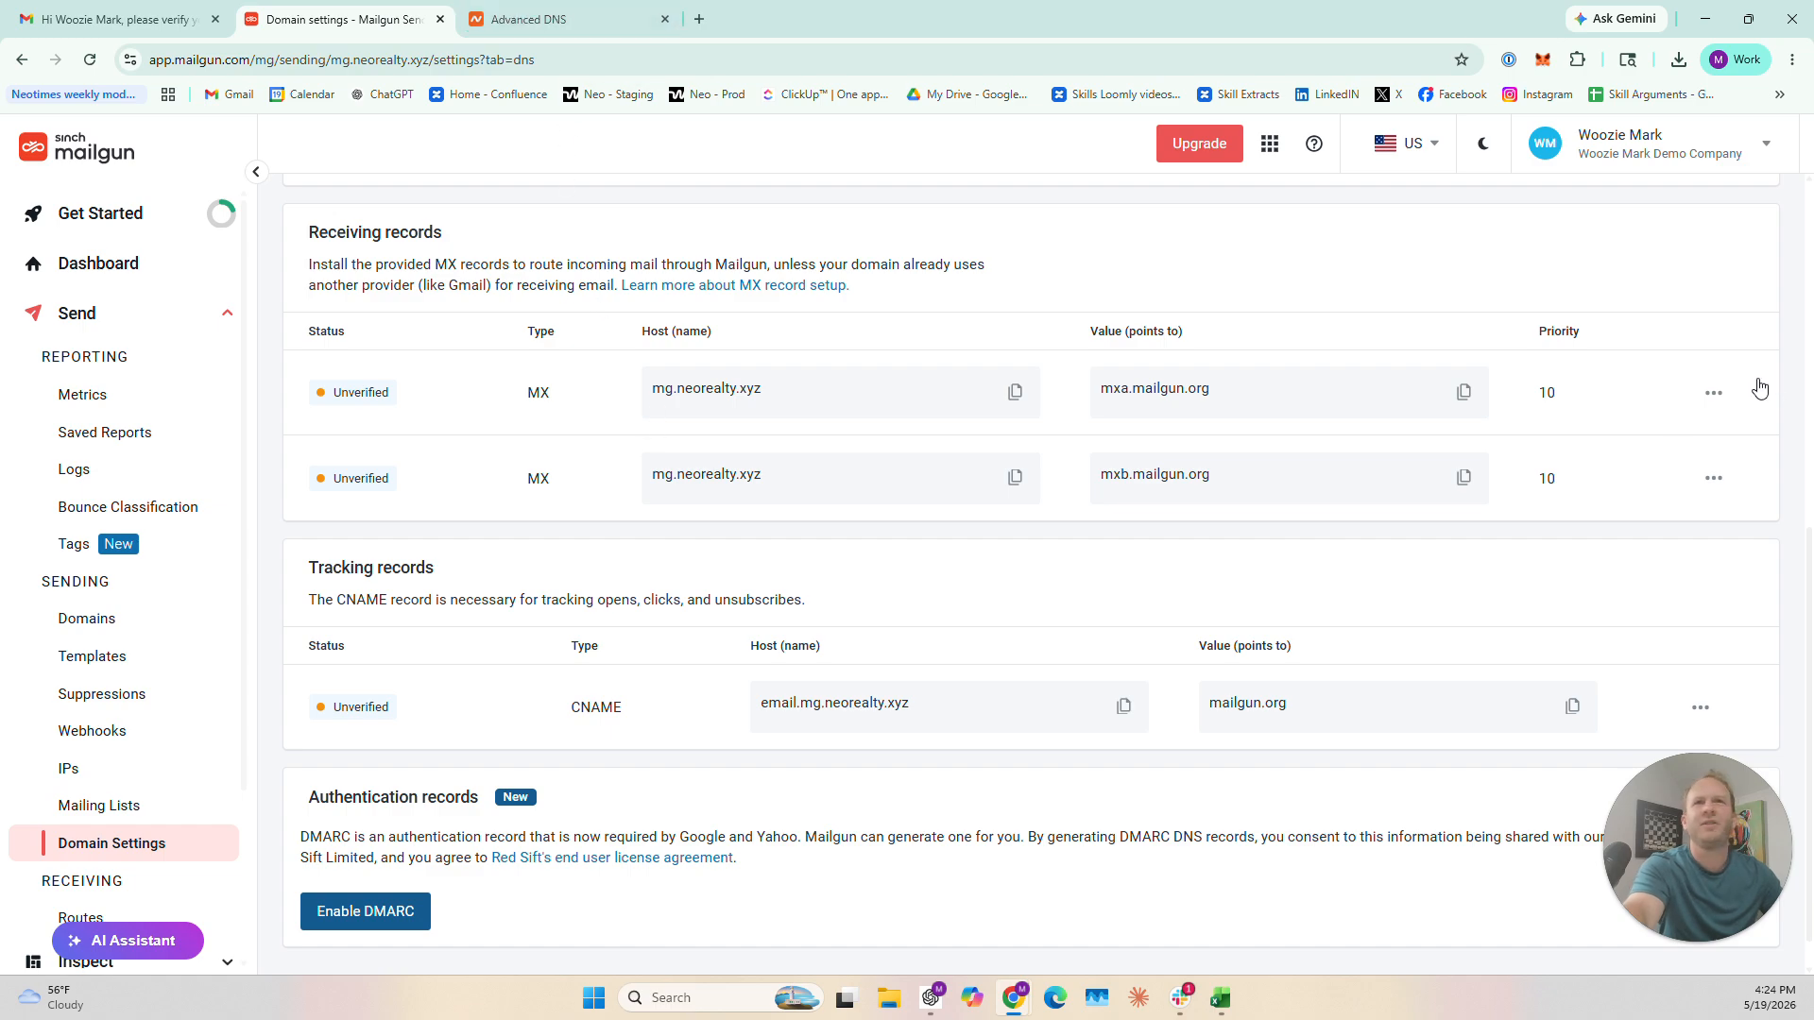
{"action": "key", "text": "ctrl+Tab"}
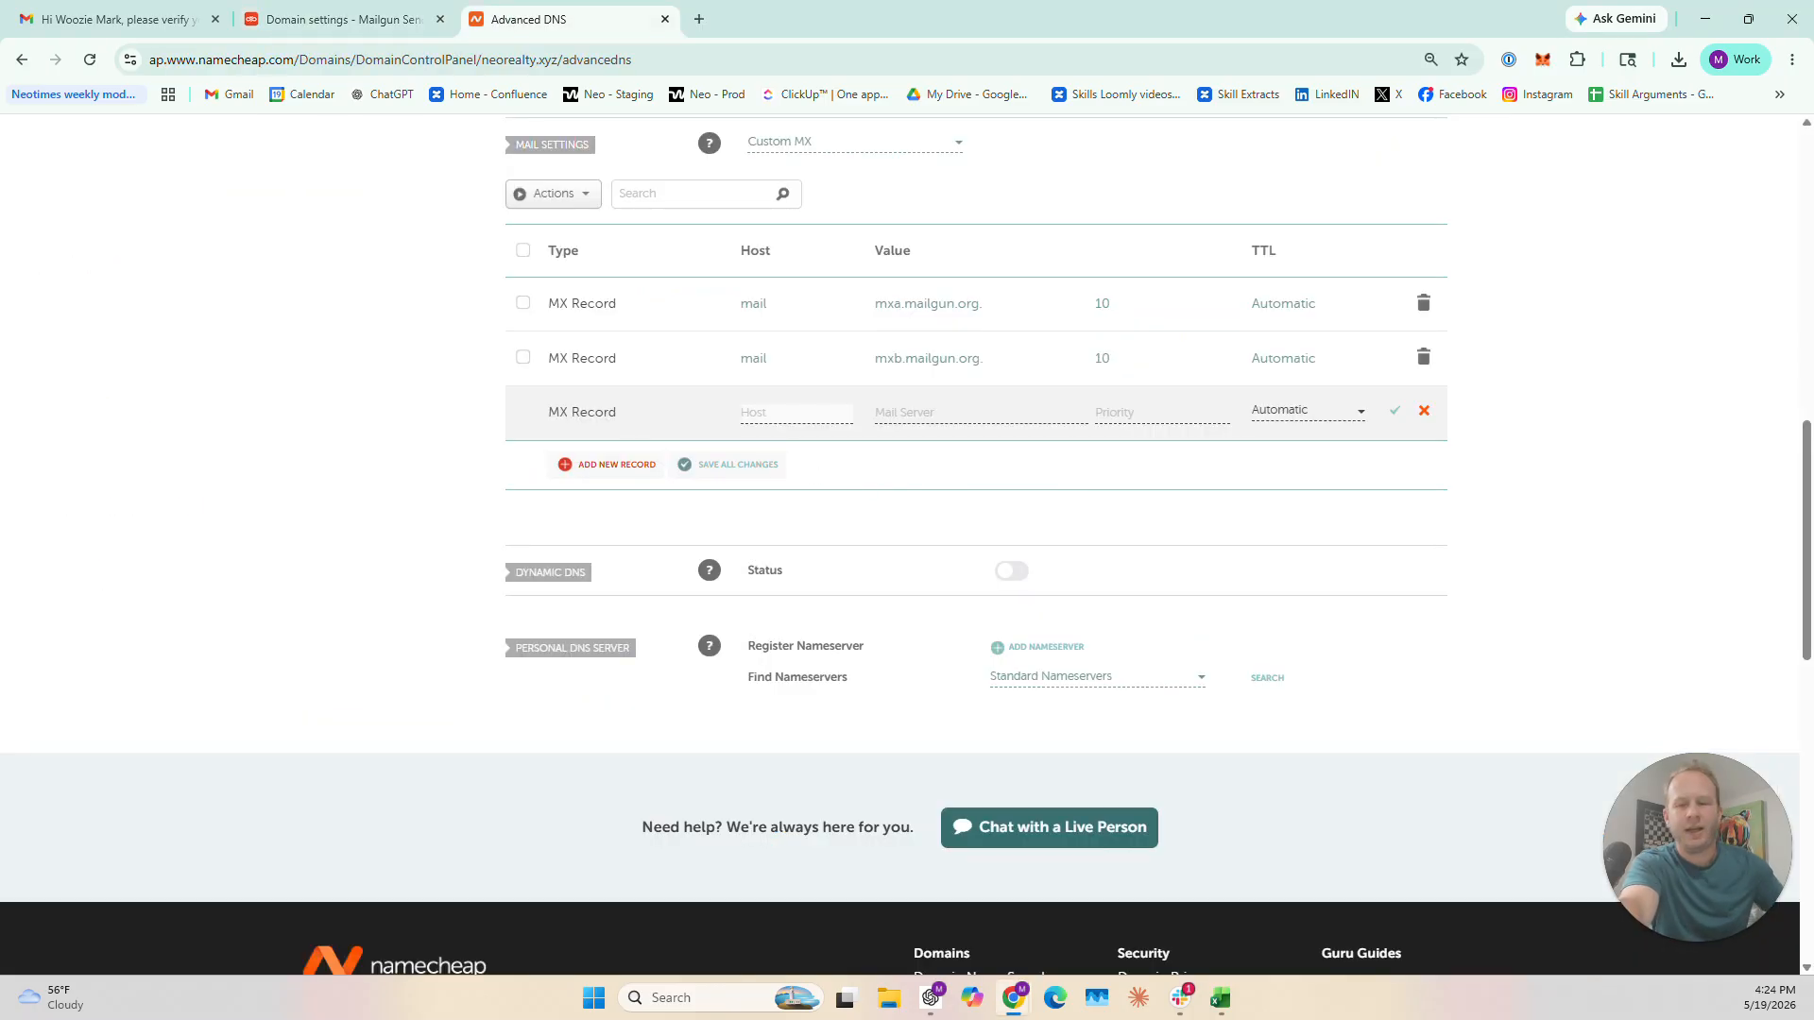
{"action": "type", "text": "mg"}
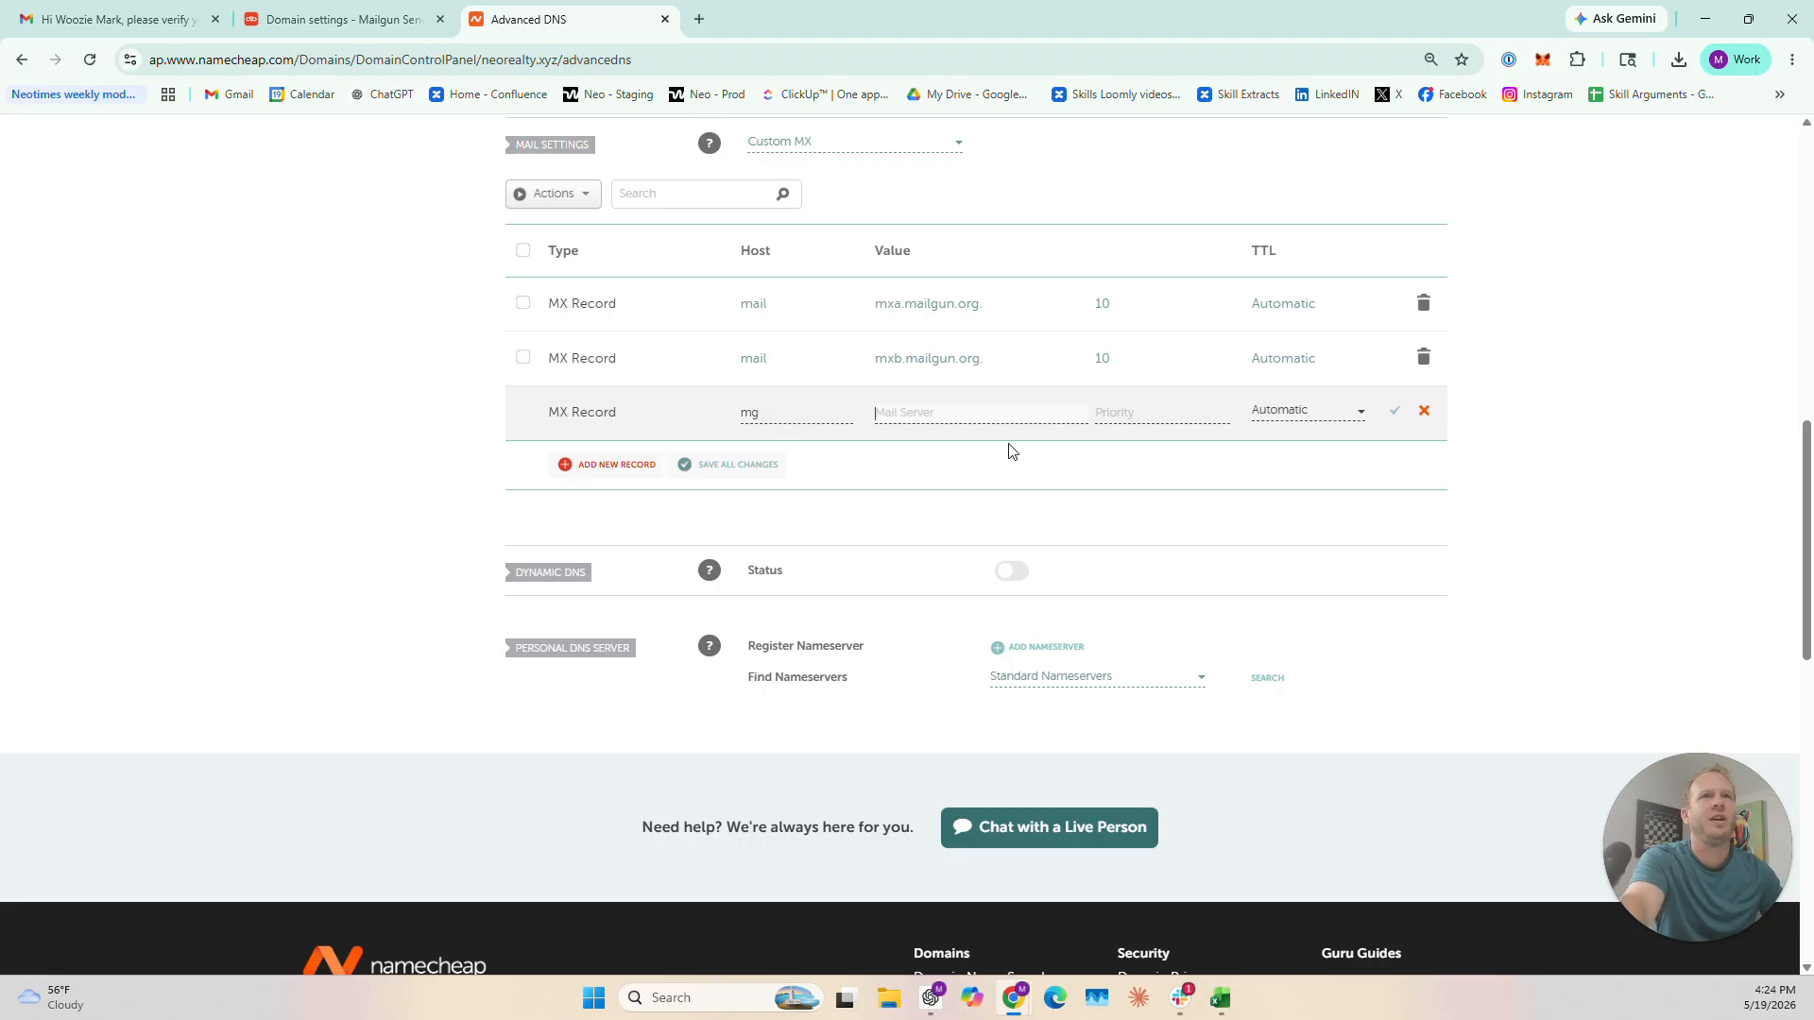
Copy mxa.mailgun.org from Mailgun as the mg MX record's mail server in Namecheap, set priority 10 and save the record
{"action": "left_click", "coordinate": [397, 33]}
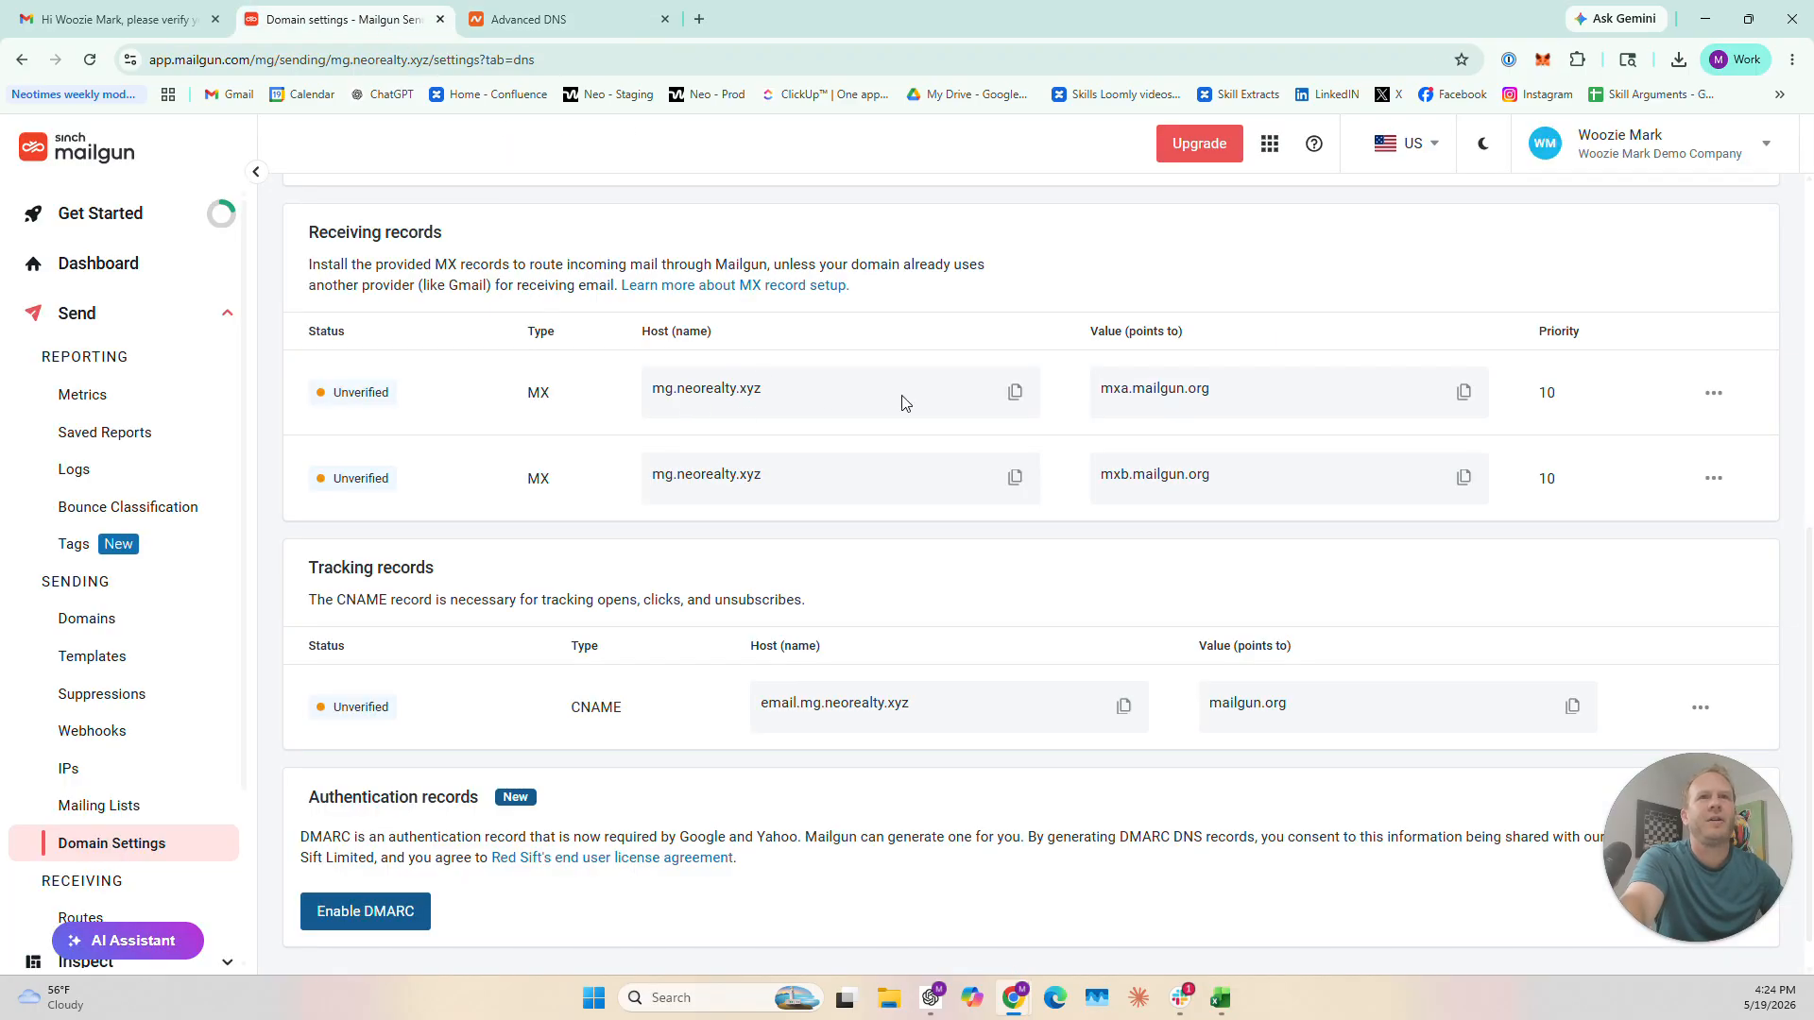
{"action": "left_click", "coordinate": [1467, 395]}
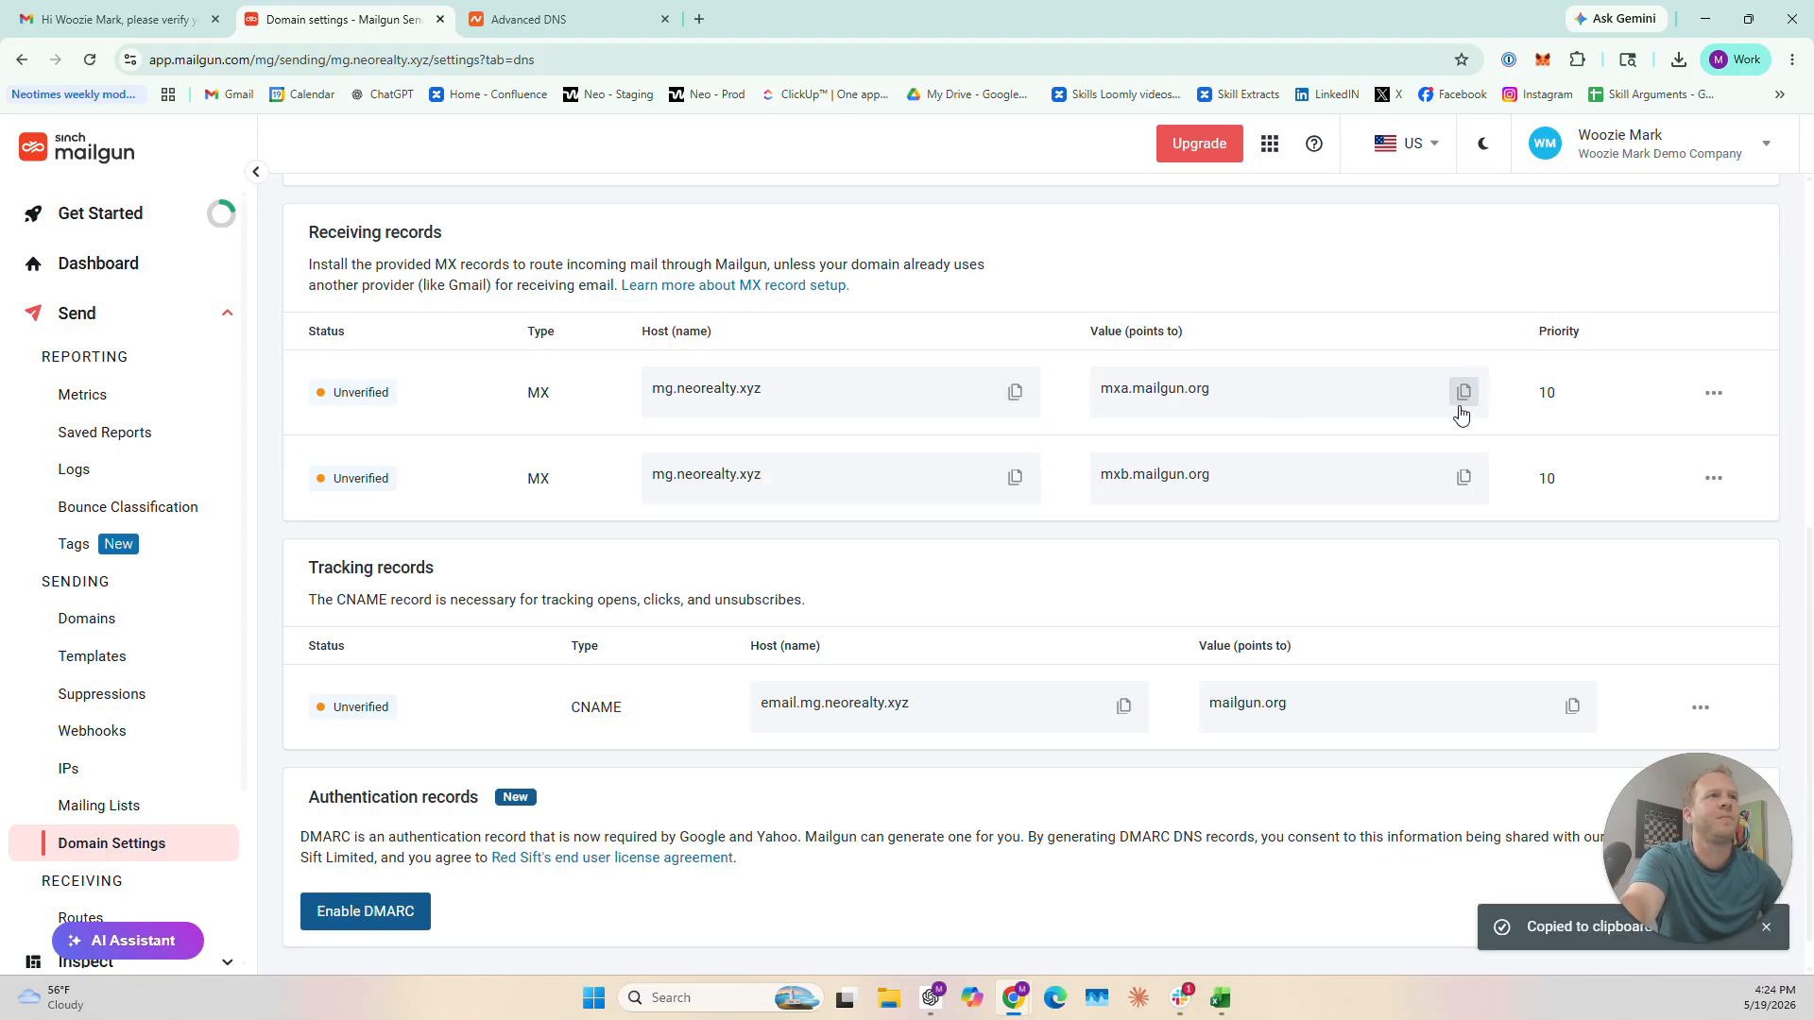
{"action": "left_click", "coordinate": [609, 26]}
{"action": "key", "text": "ctrl+v"}
{"action": "key", "text": "Tab"}
{"action": "type", "text": "10"}
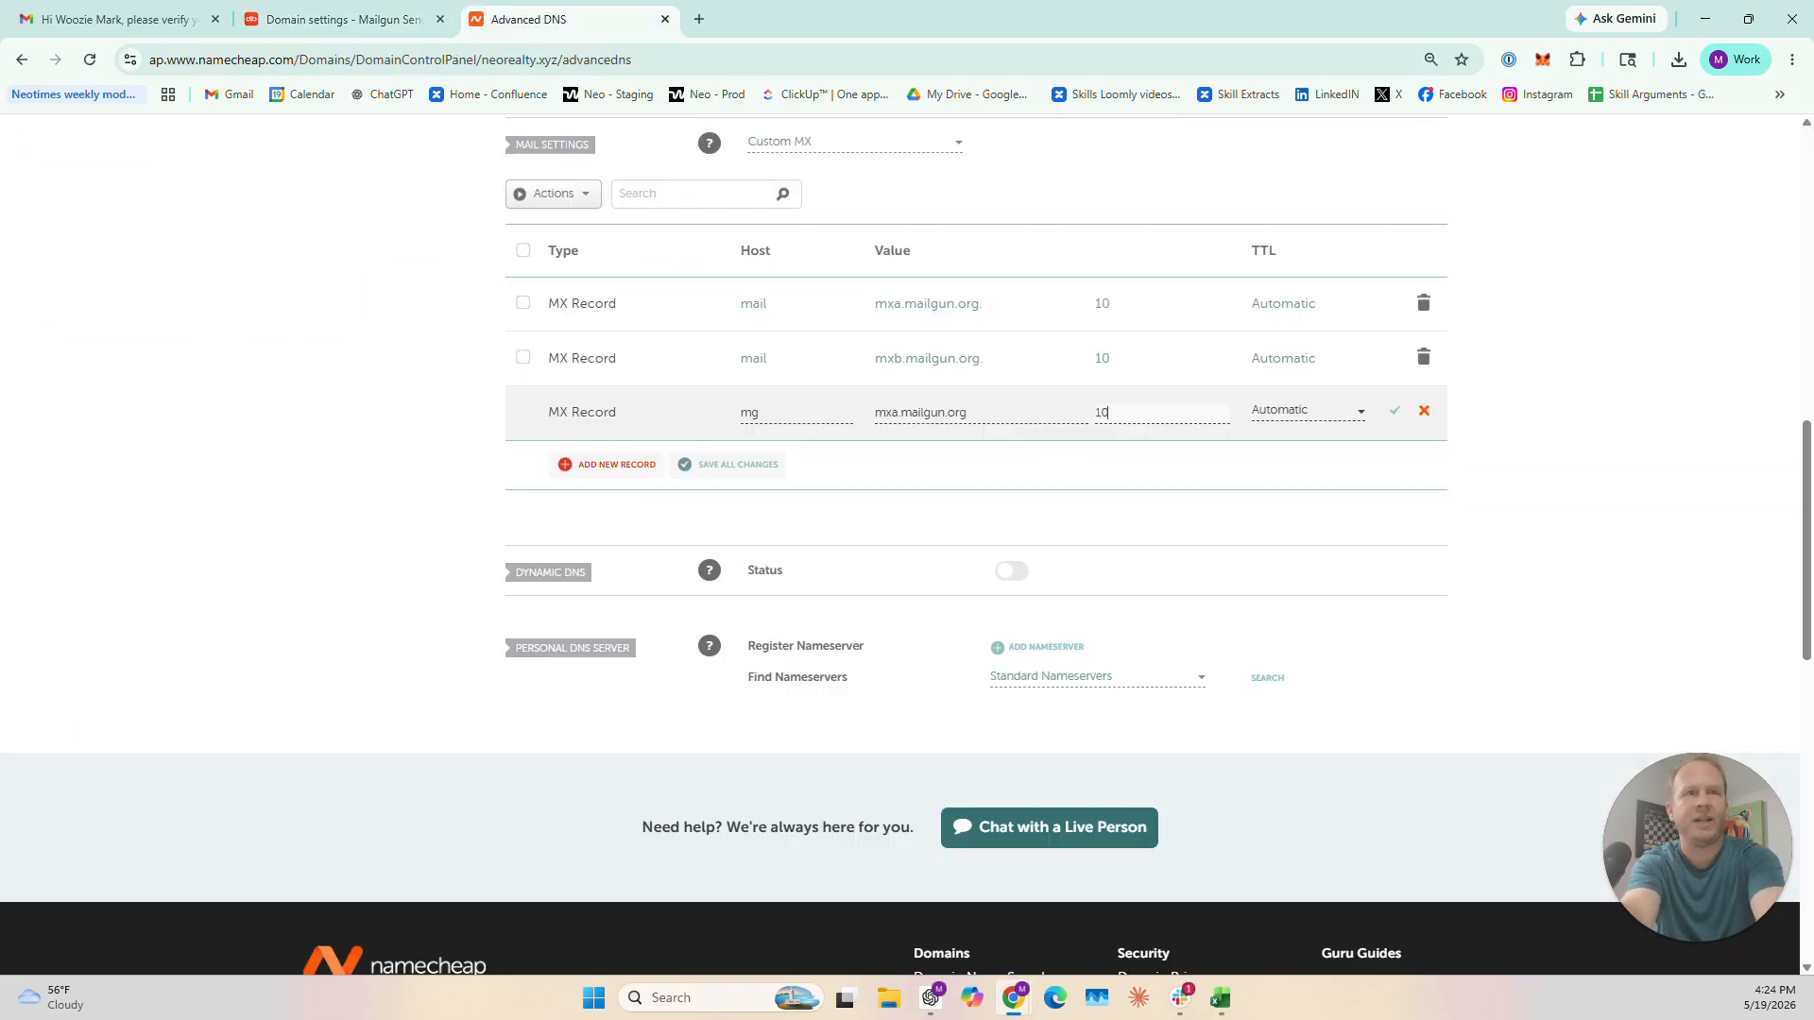
{"action": "left_click", "coordinate": [1395, 410]}
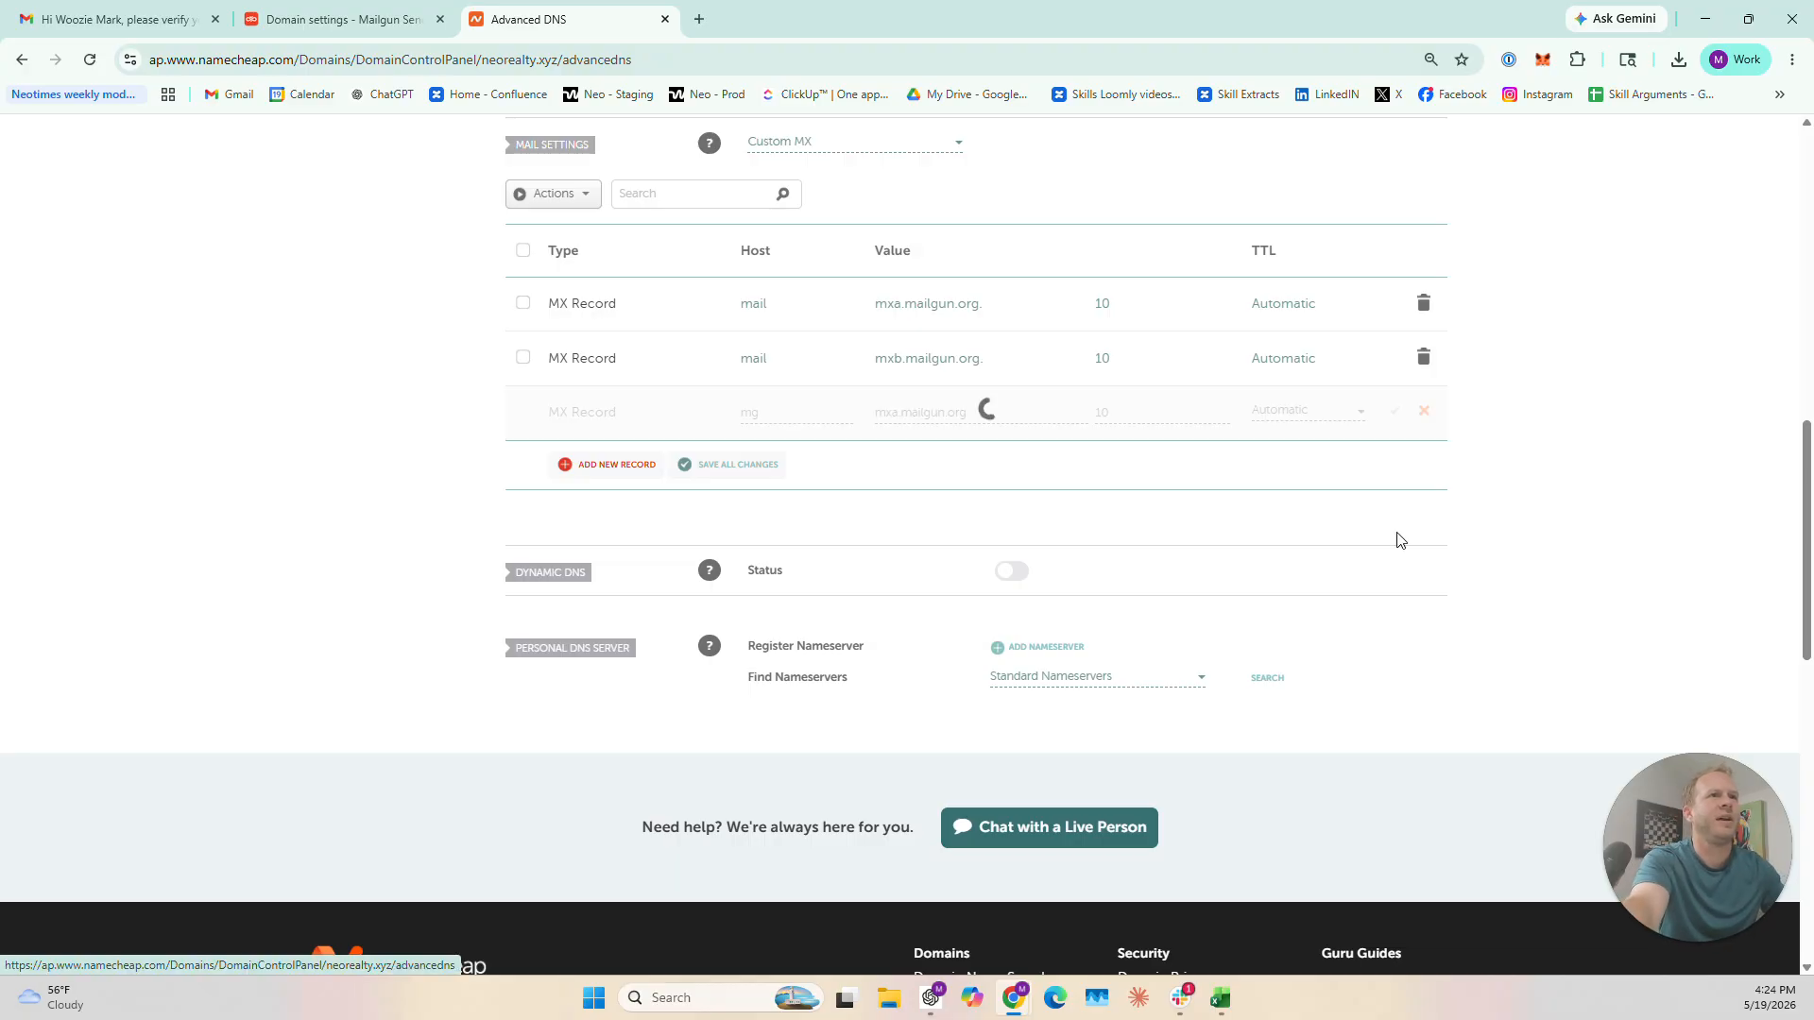
Start another Namecheap MX record with host mg and check it against the second MX host name in Mailgun
{"action": "left_click", "coordinate": [612, 464]}
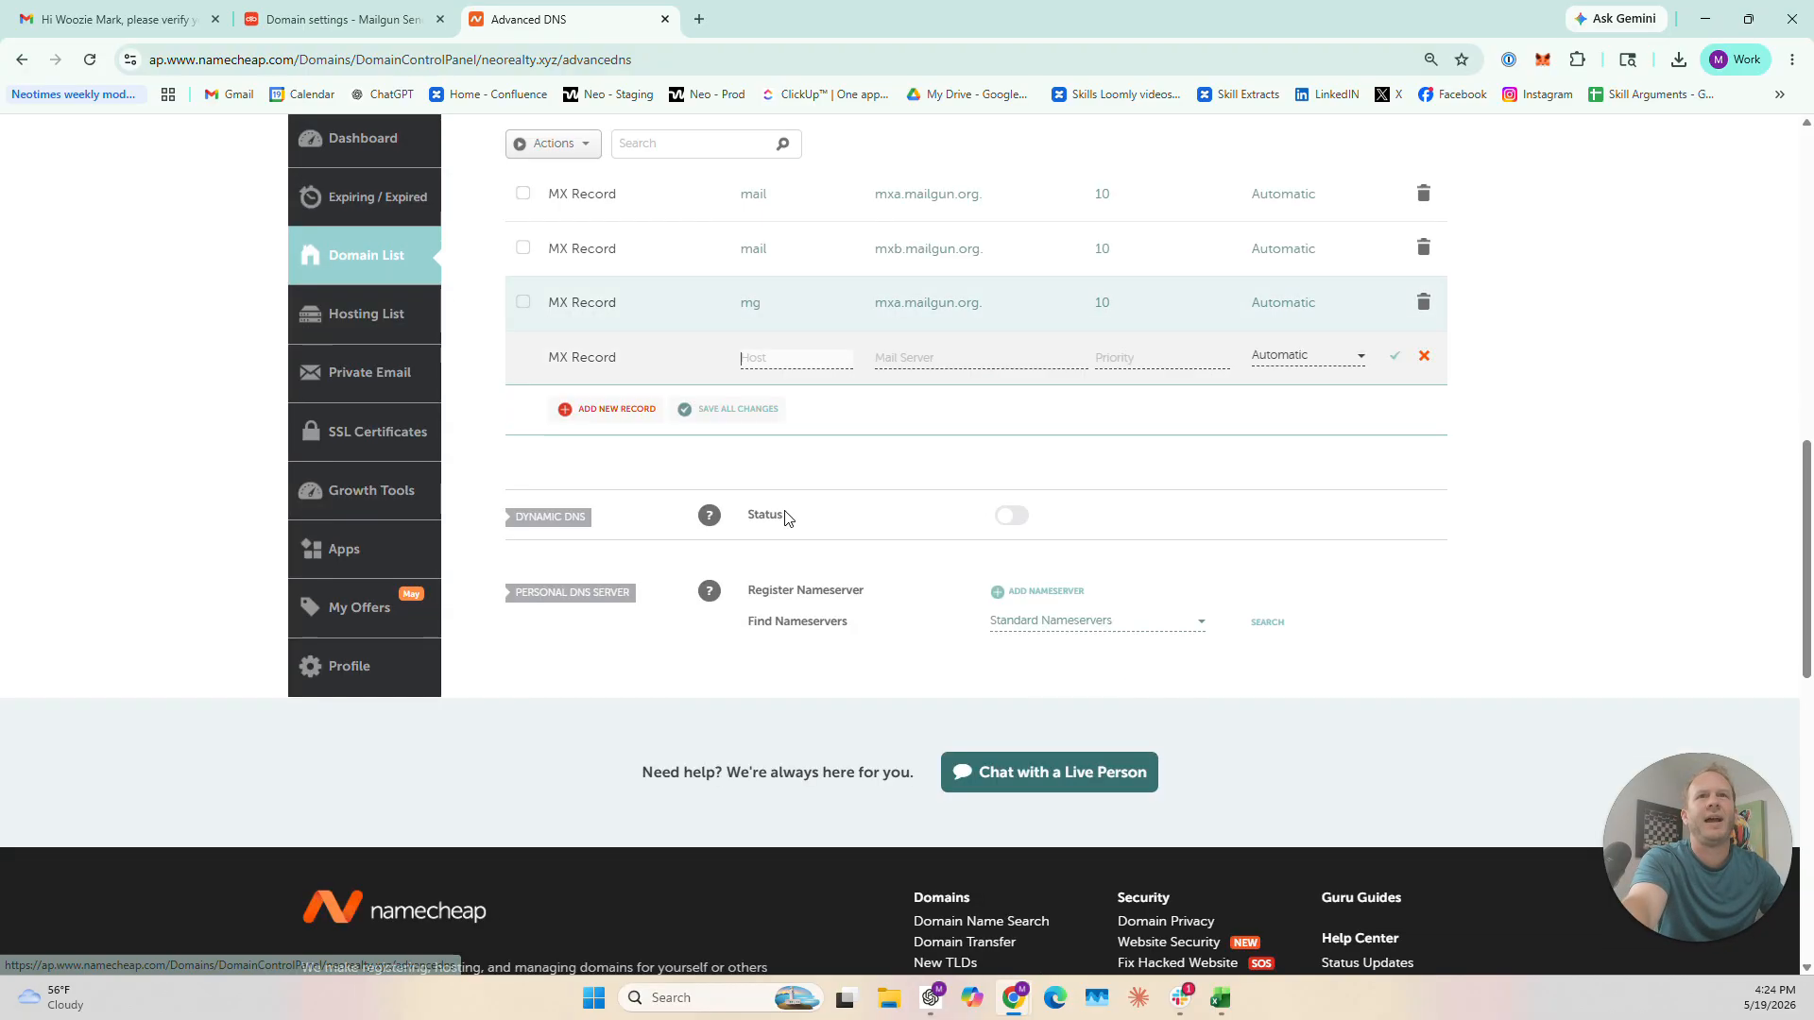
{"action": "type", "text": "mg"}
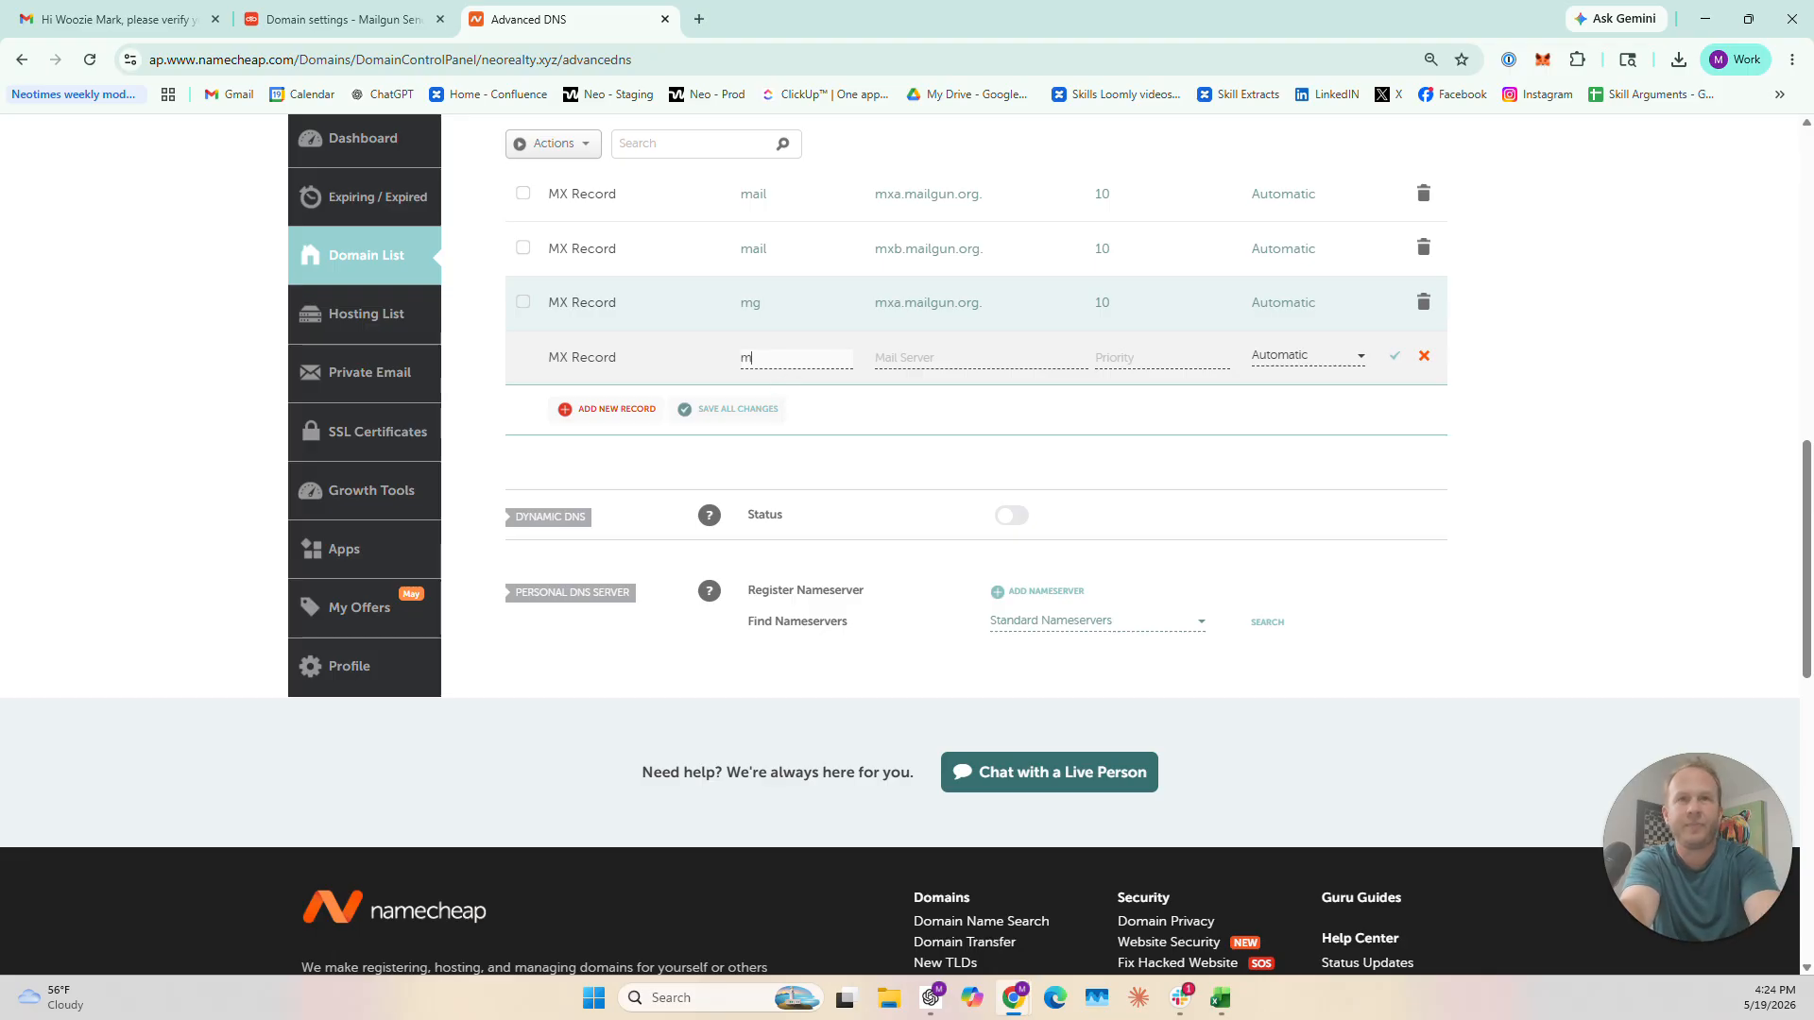
{"action": "left_click", "coordinate": [378, 29]}
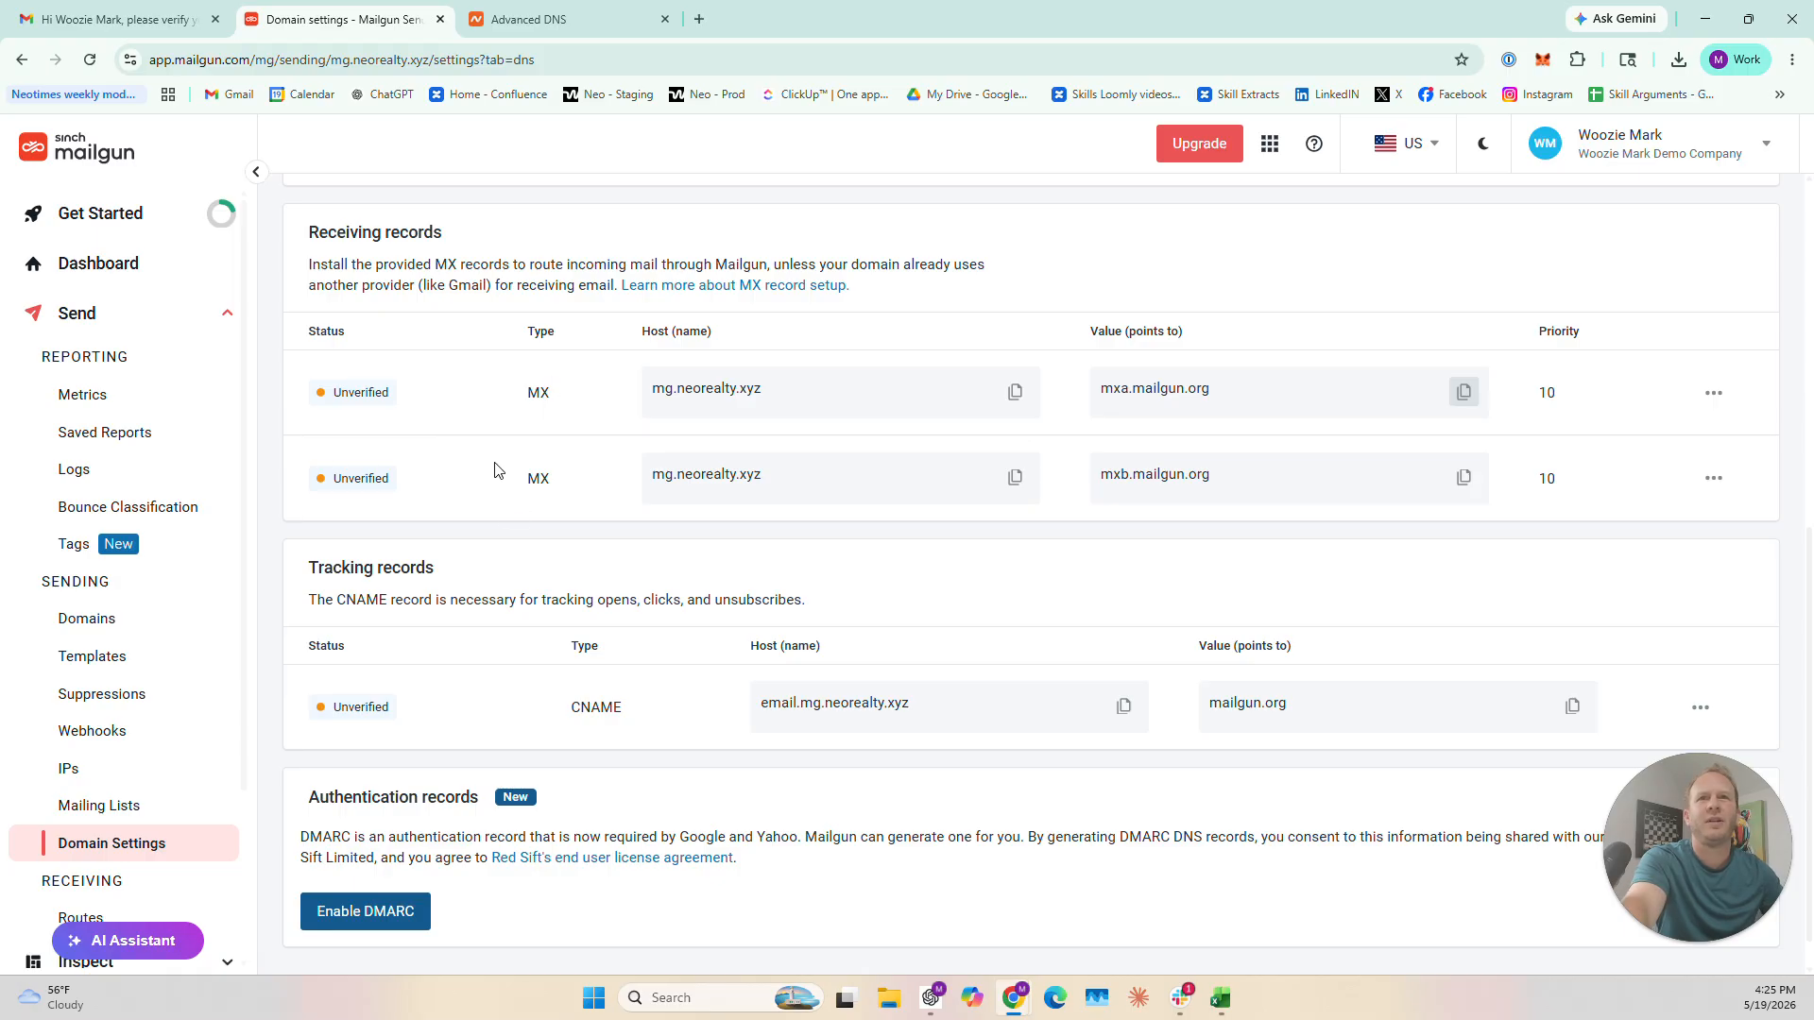
{"action": "left_click_drag", "start_coordinate": [495, 470], "coordinate": [805, 495]}
{"action": "left_click", "coordinate": [611, 492]}
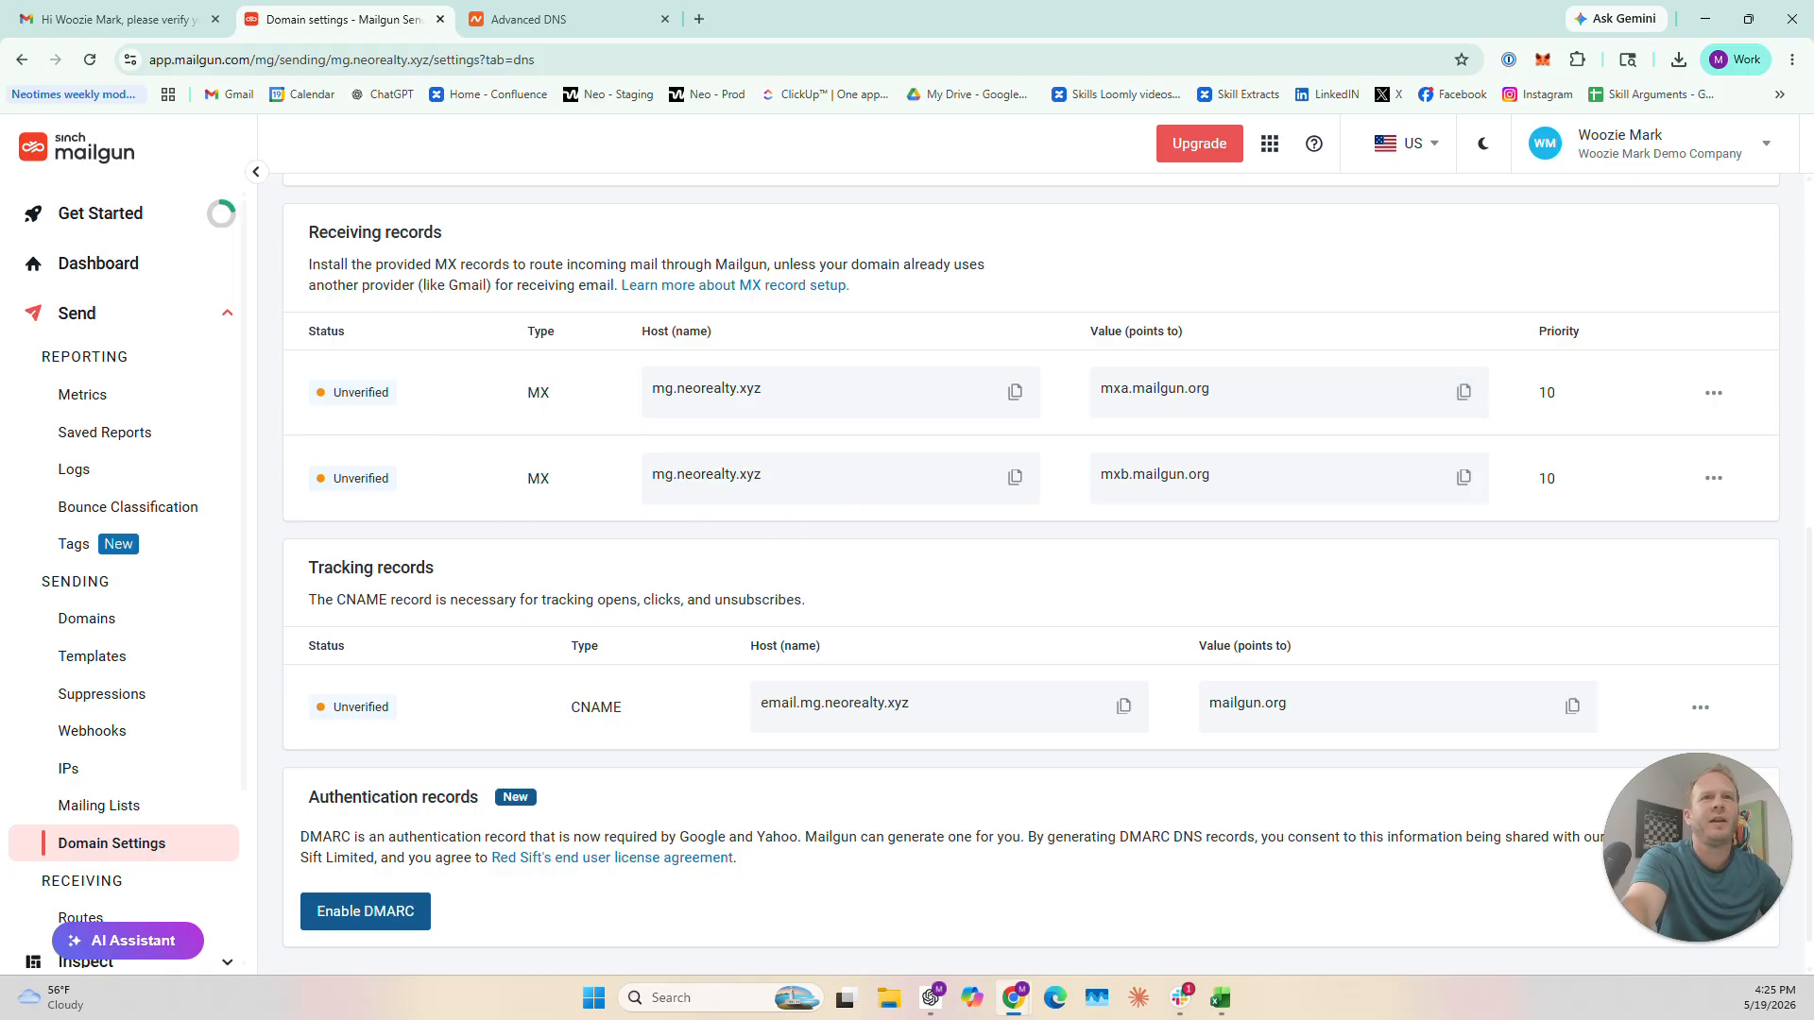
{"action": "left_click_drag", "start_coordinate": [678, 474], "coordinate": [801, 487]}
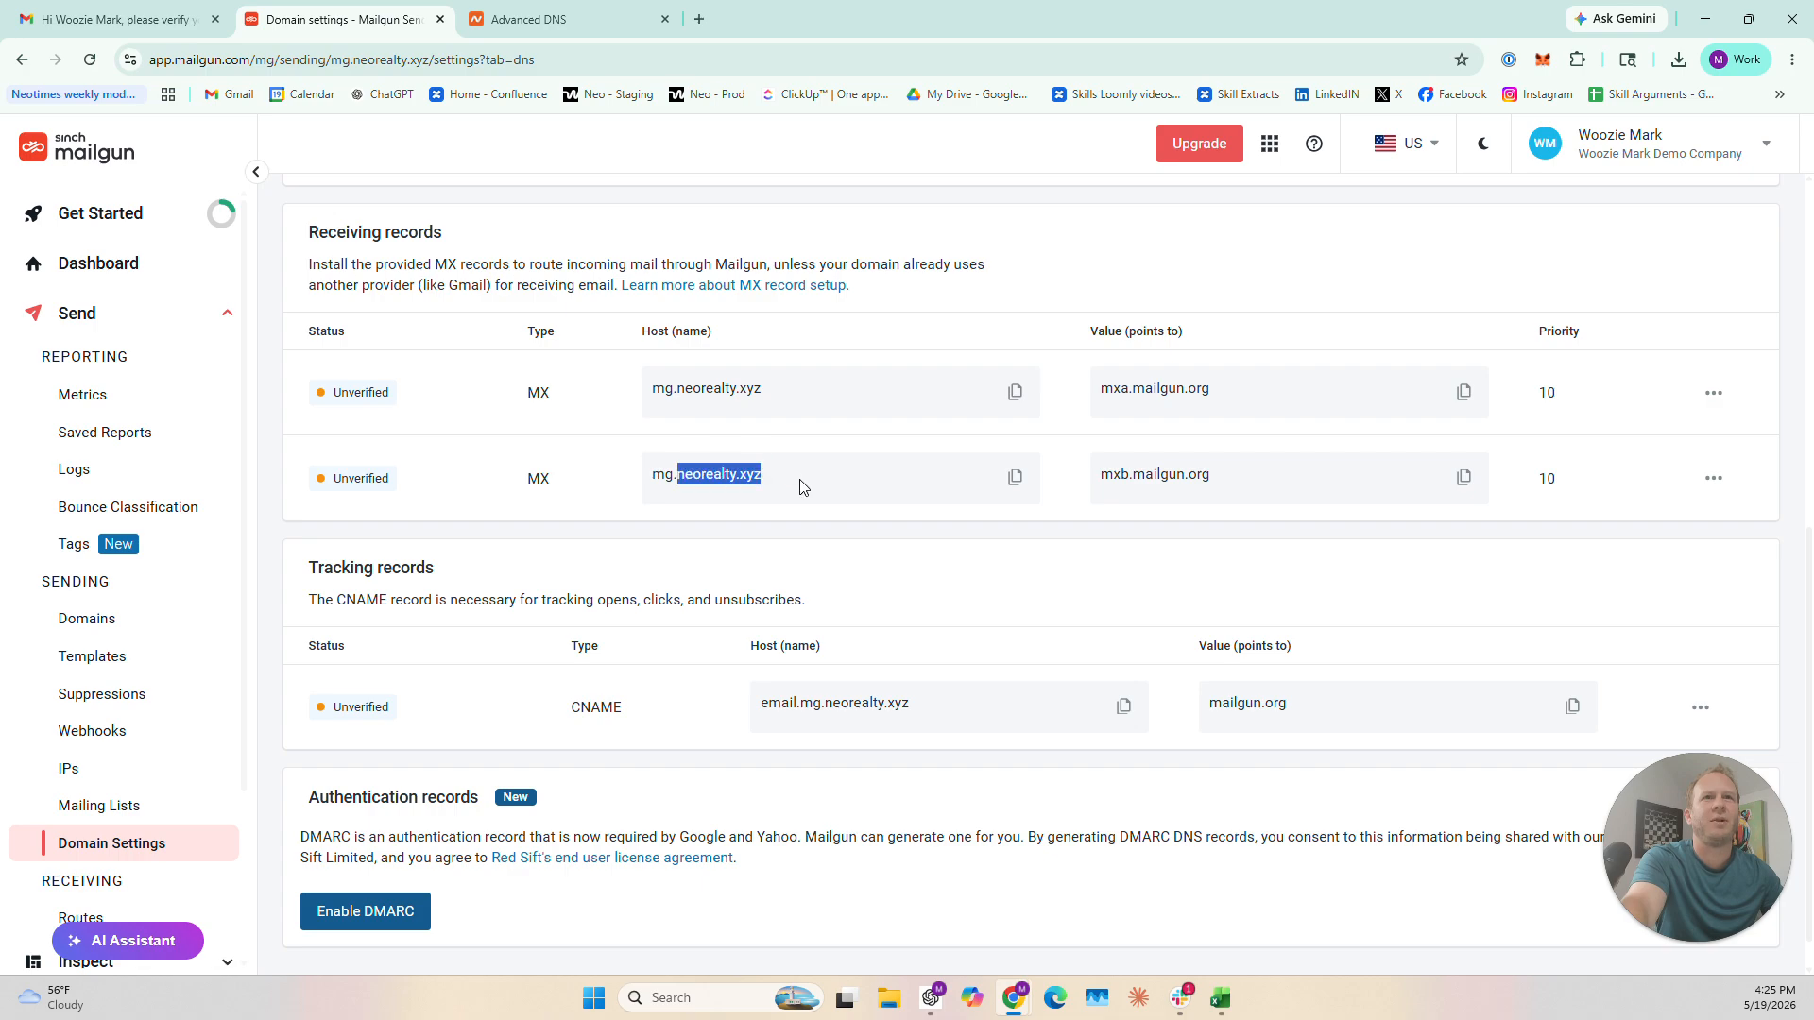
{"action": "left_click", "coordinate": [1091, 489]}
Copy mxb.mailgun.org from Mailgun into the second mg MX record in Namecheap, set priority 10 and save the record
{"action": "left_click", "coordinate": [1465, 478]}
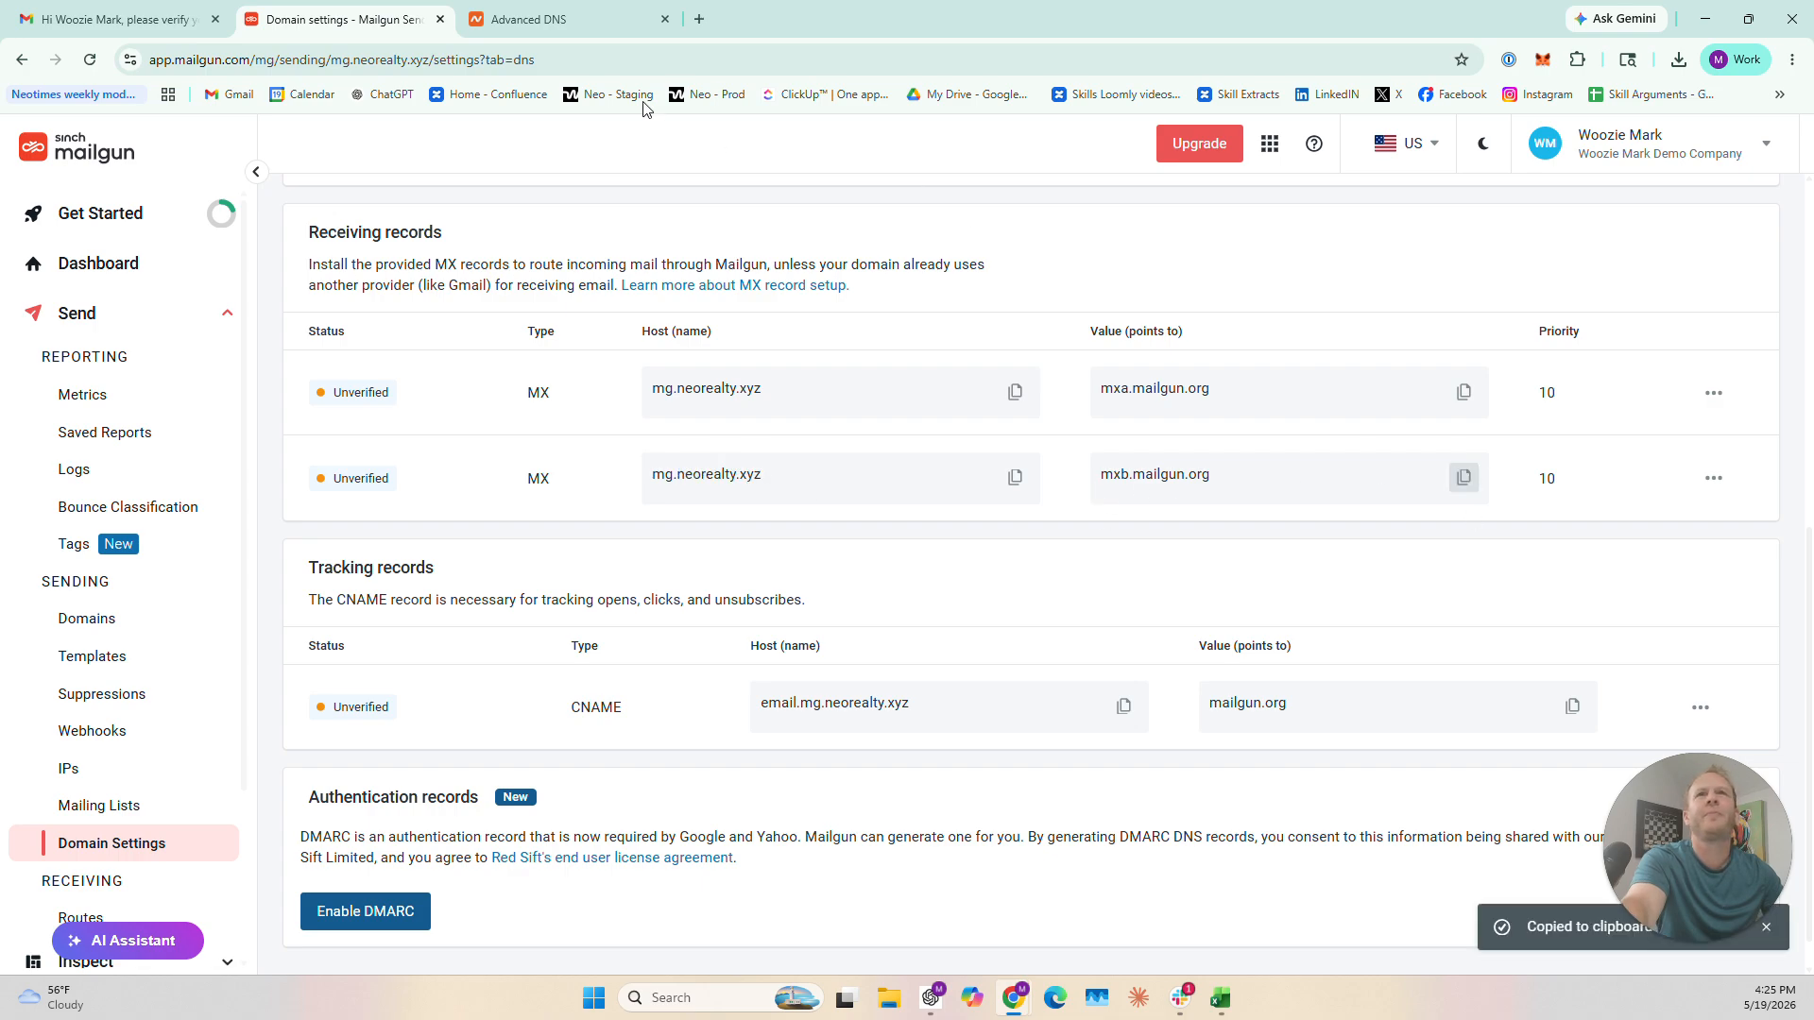
{"action": "left_click", "coordinate": [586, 24]}
{"action": "left_click", "coordinate": [931, 364]}
{"action": "key", "text": "ctrl+v"}
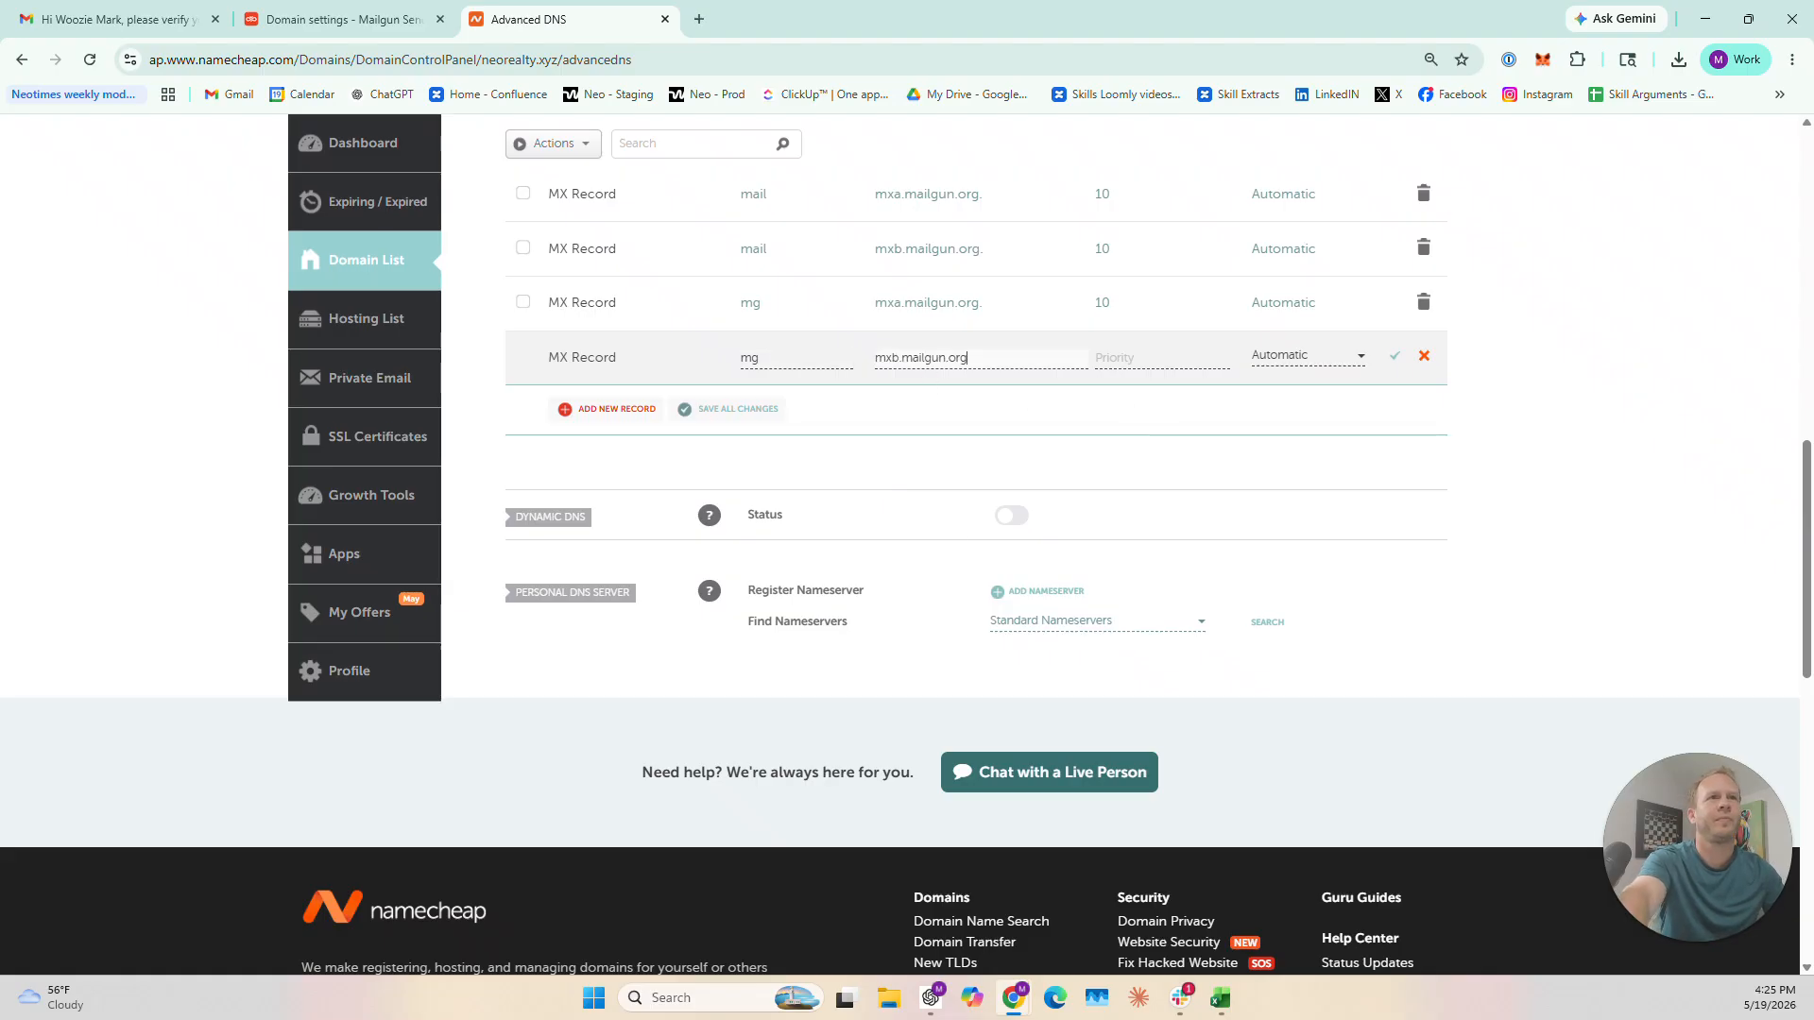
{"action": "key", "text": "Tab"}
{"action": "type", "text": "10"}
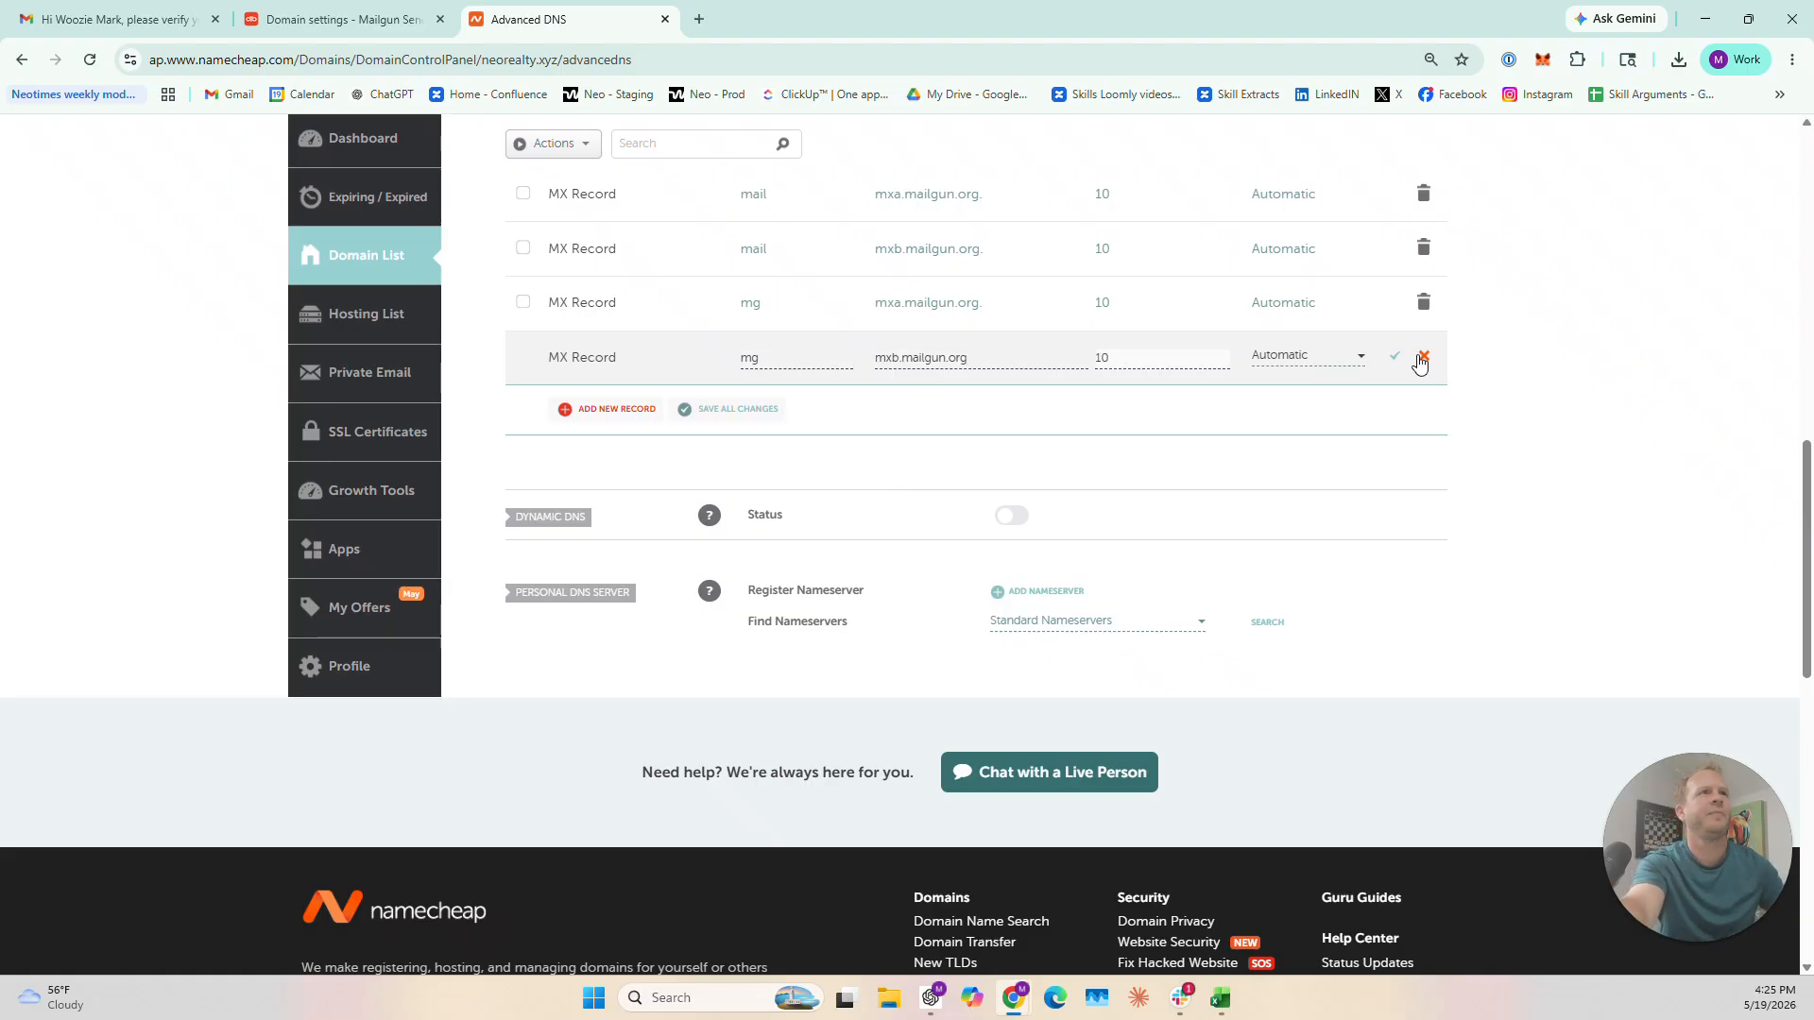
{"action": "left_click", "coordinate": [1392, 357]}
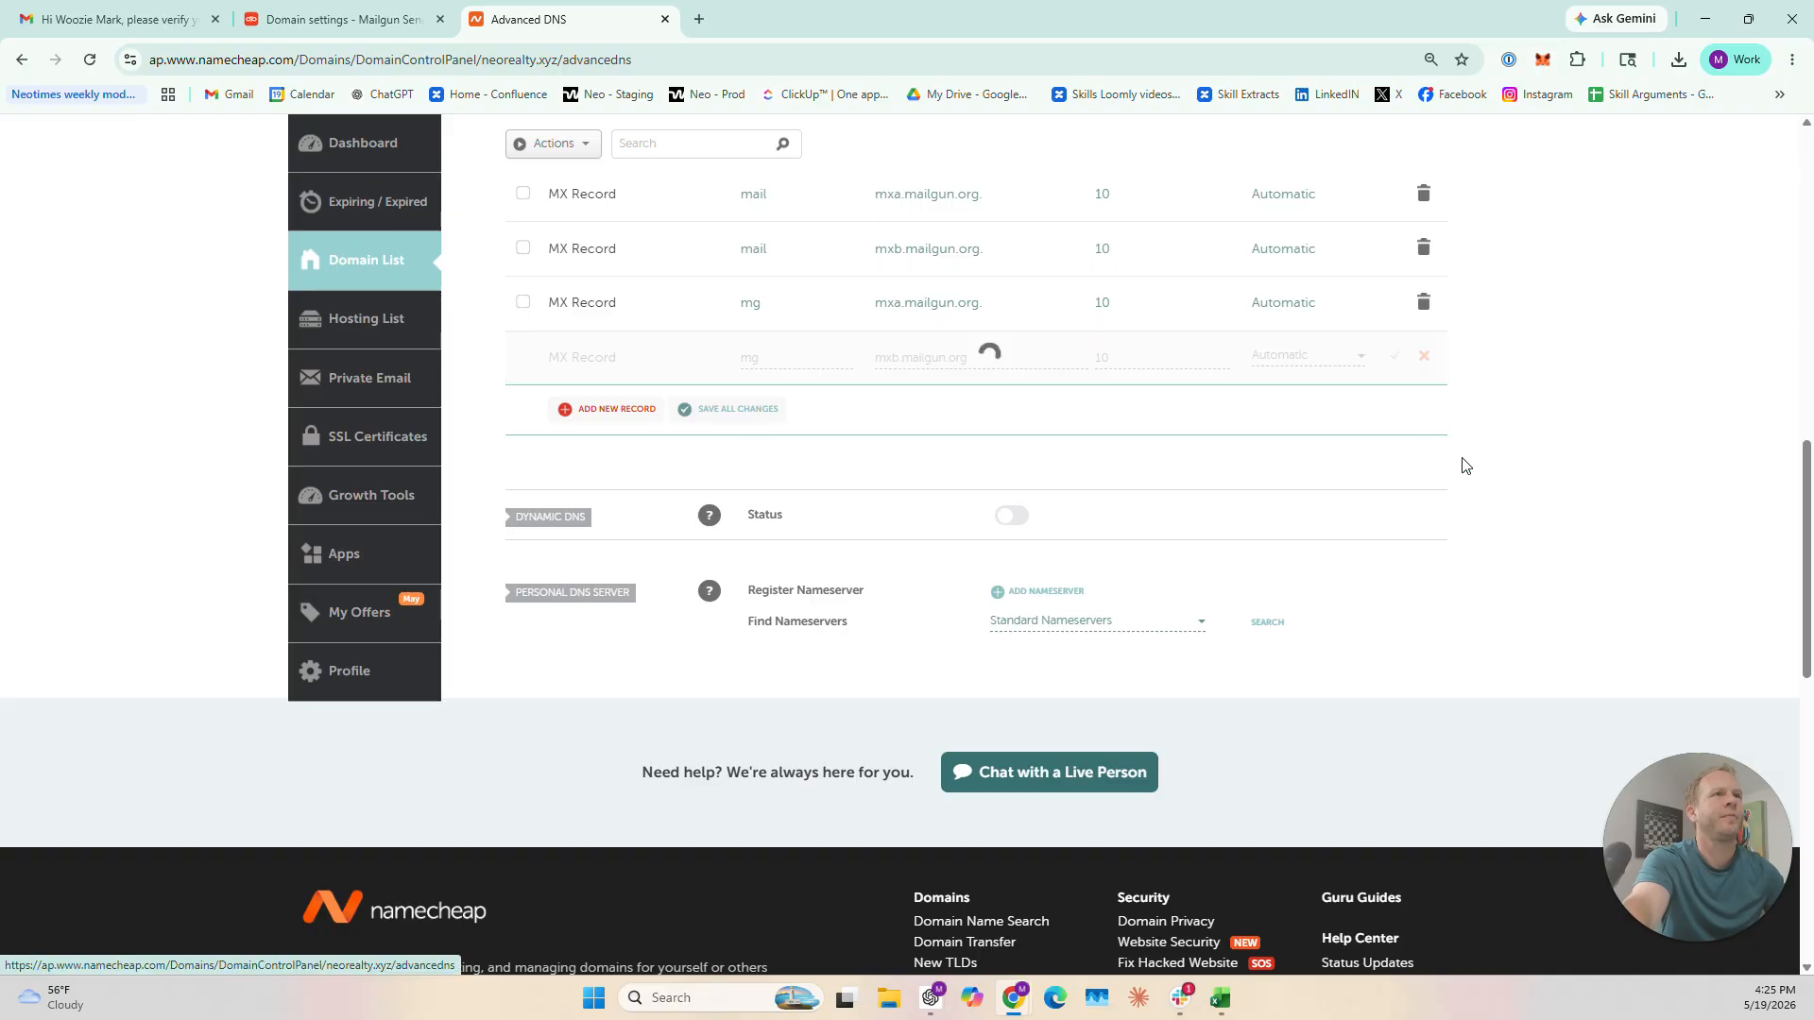
Check the tracking record's type in Mailgun and start a new CNAME host record in Namecheap
{"action": "left_click", "coordinate": [352, 17]}
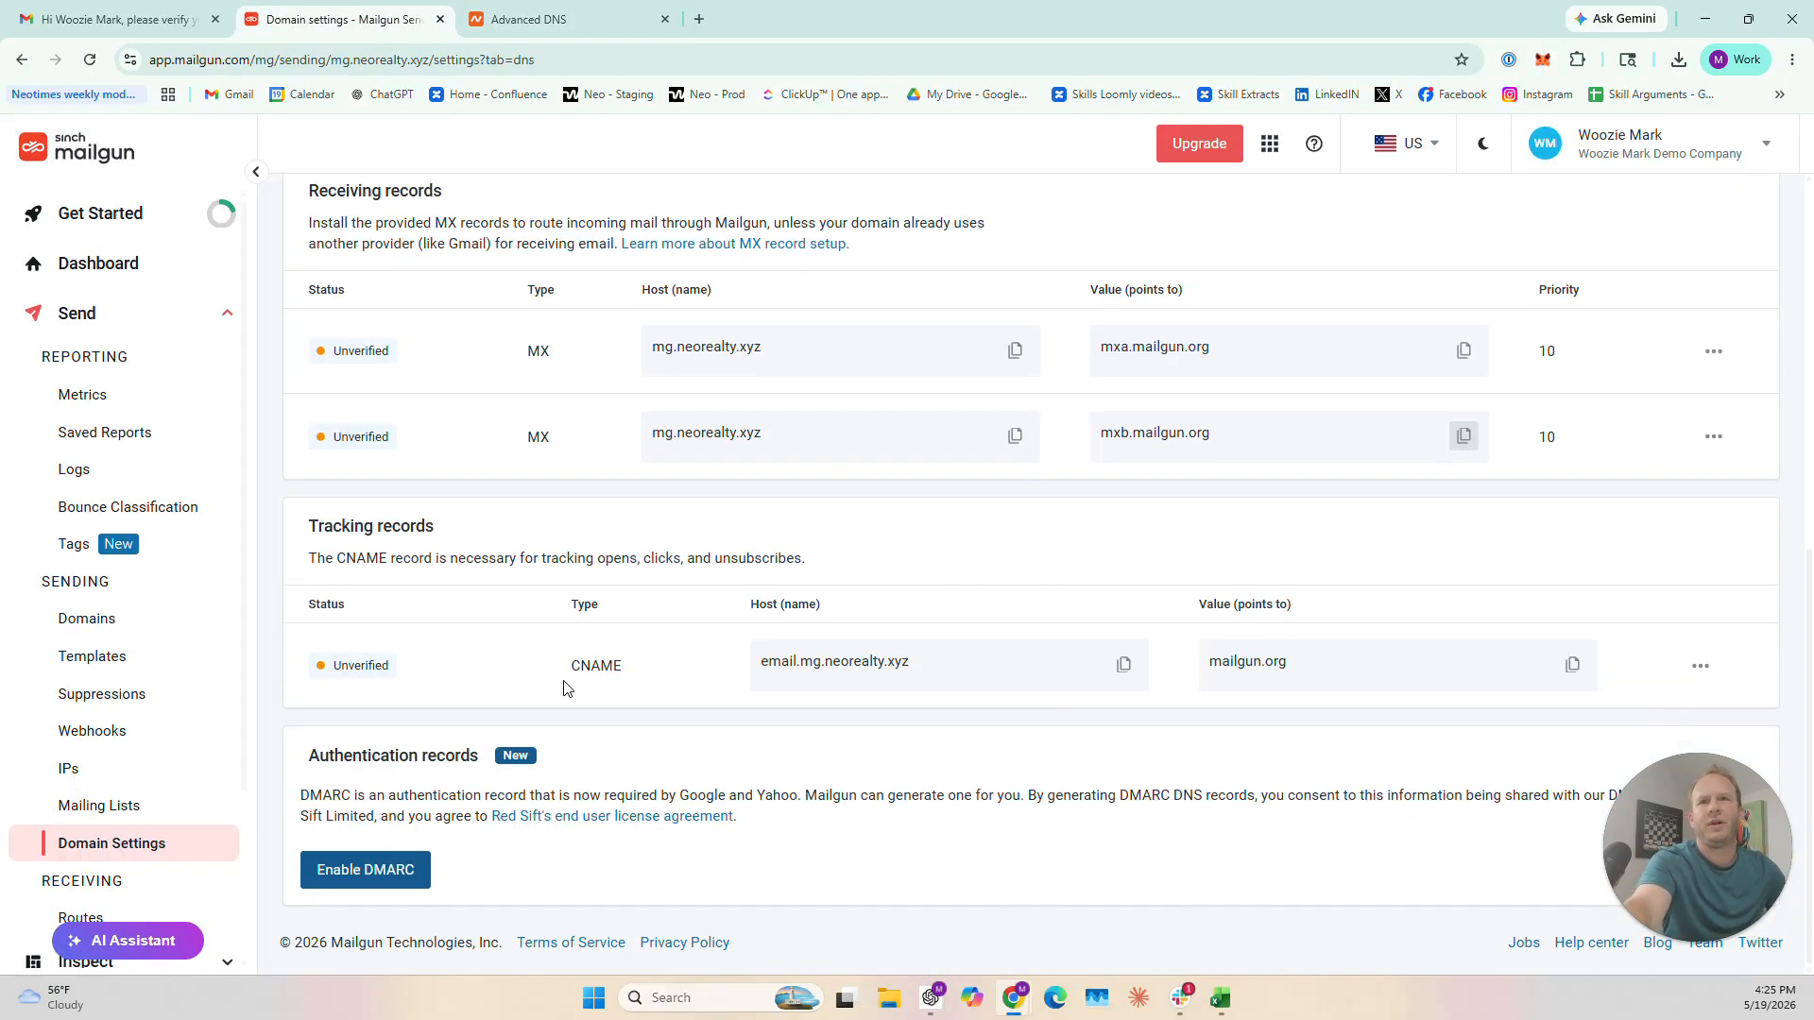
{"action": "left_click_drag", "start_coordinate": [581, 665], "coordinate": [681, 680]}
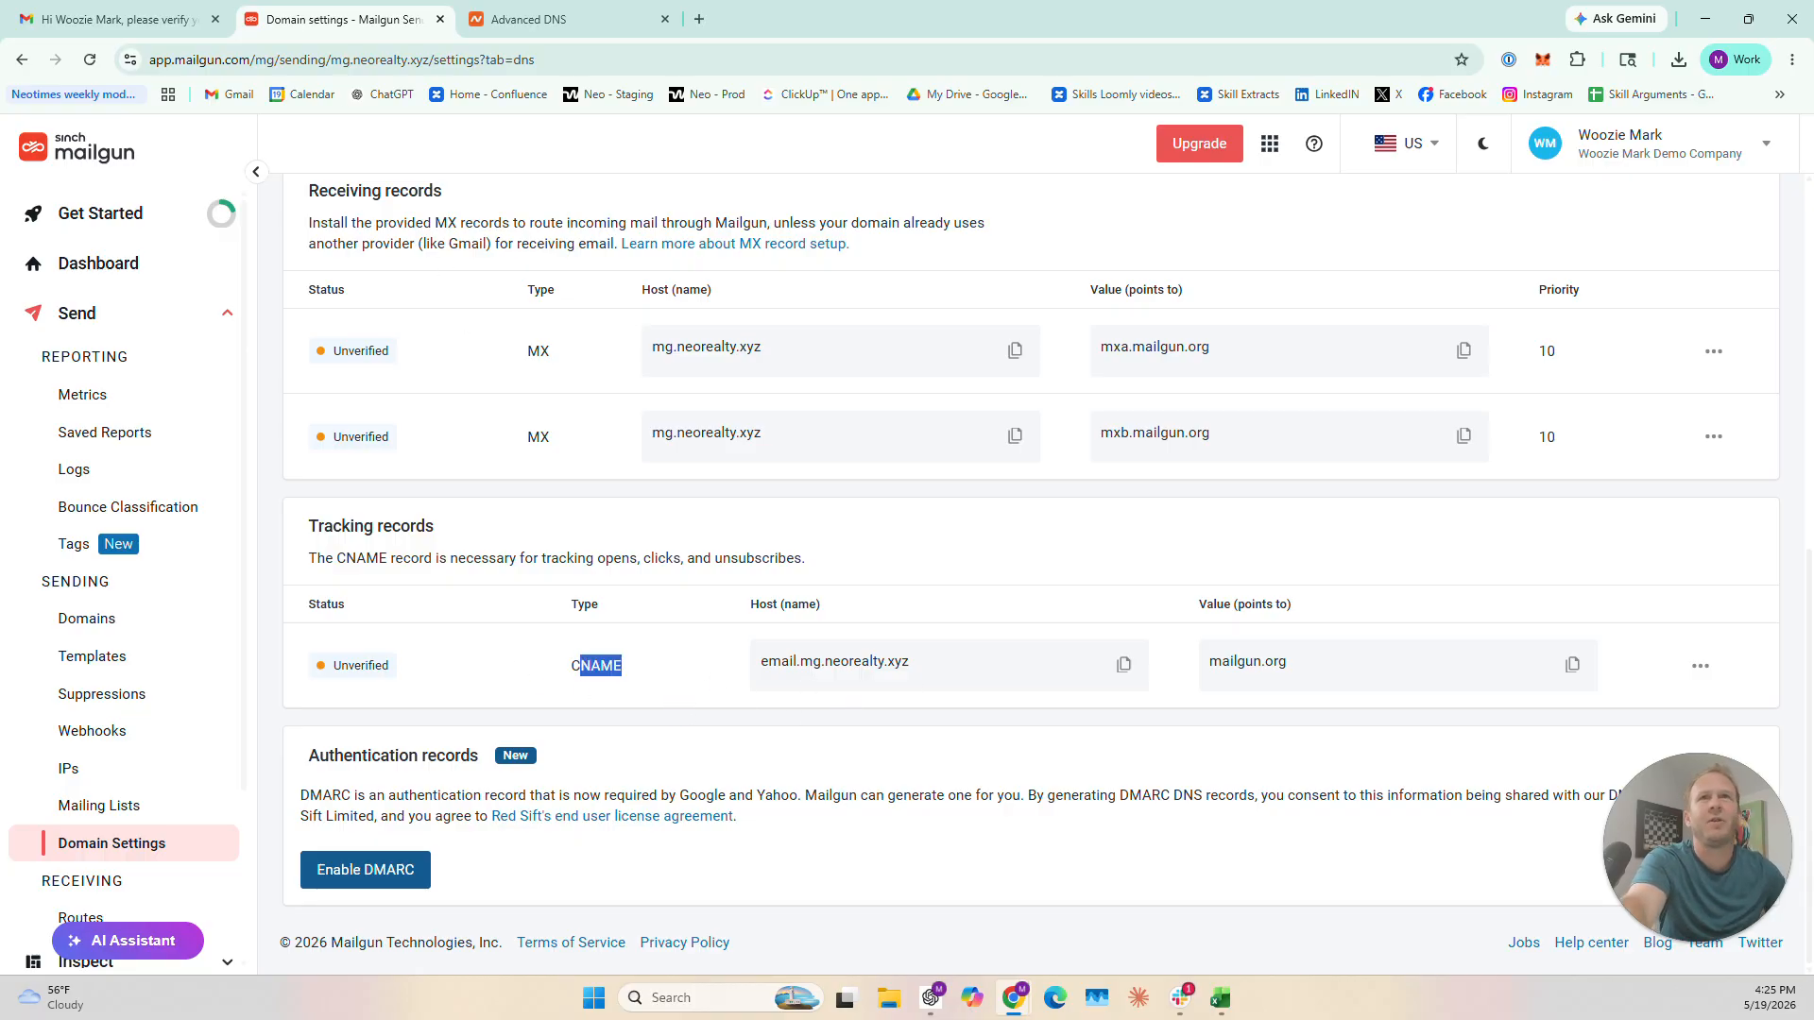
{"action": "left_click", "coordinate": [529, 19]}
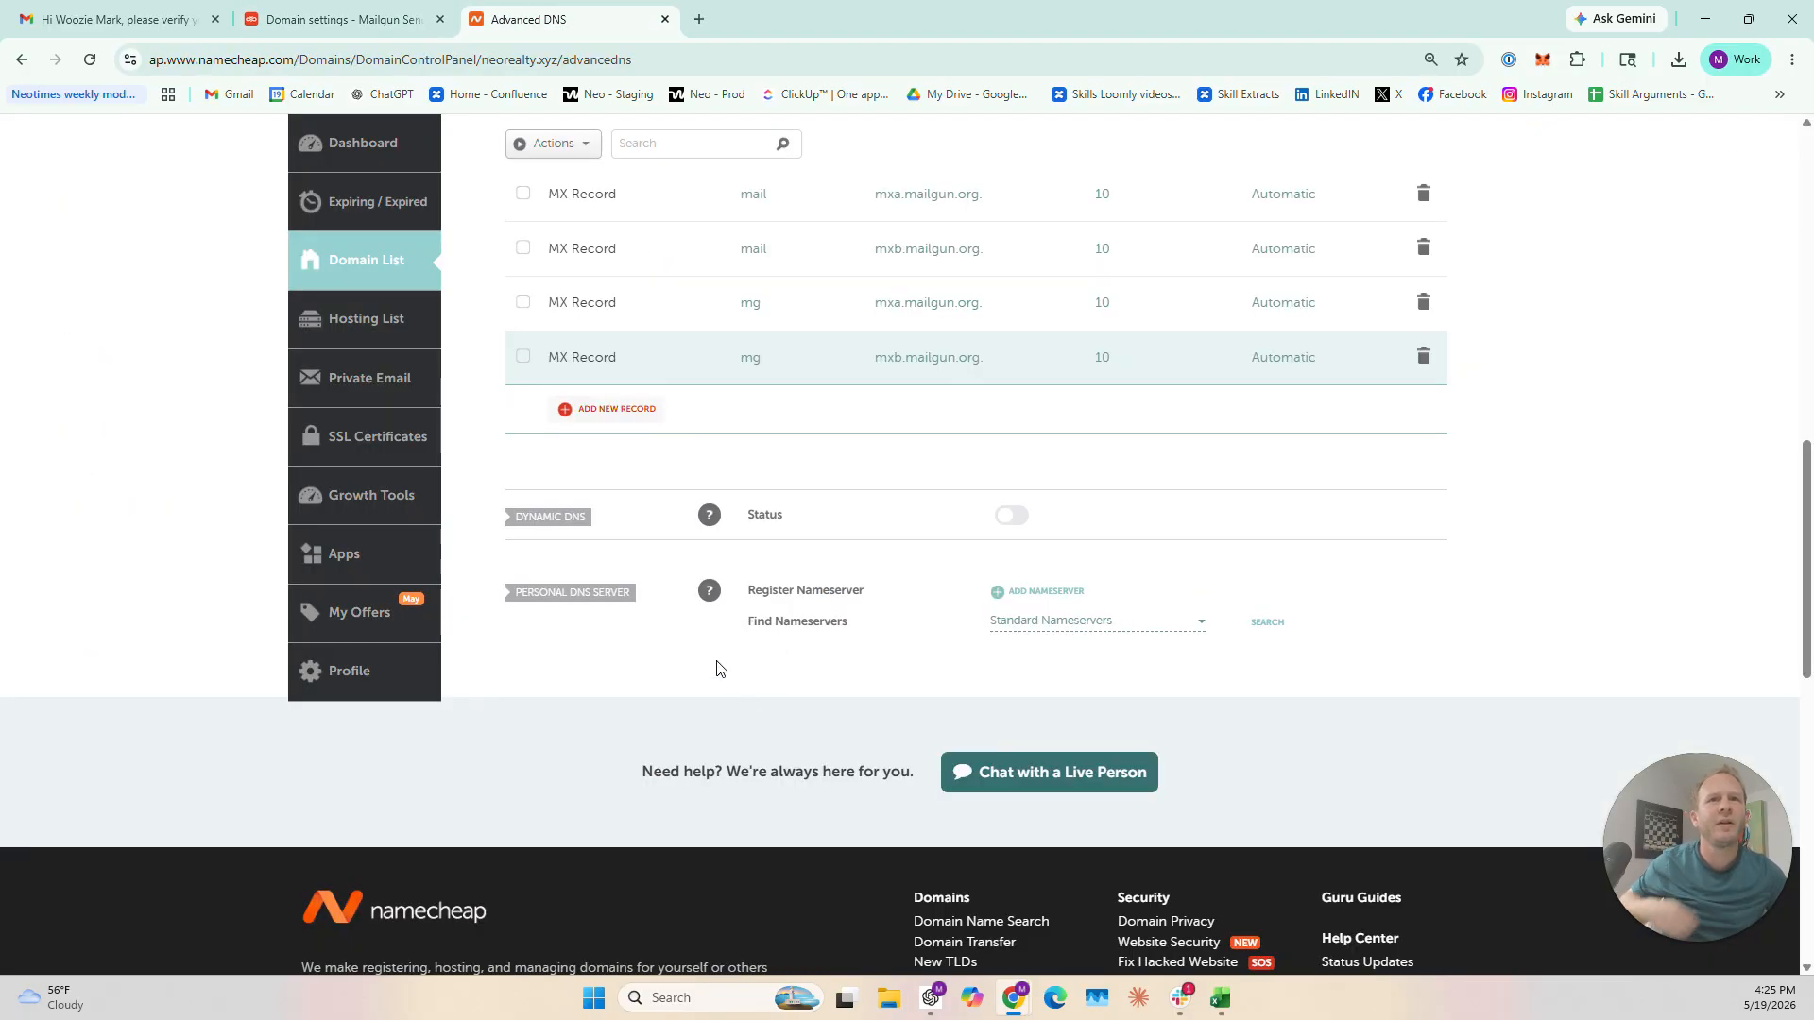
{"action": "scroll", "coordinate": [717, 669], "scroll_direction": "up", "scroll_amount": 7}
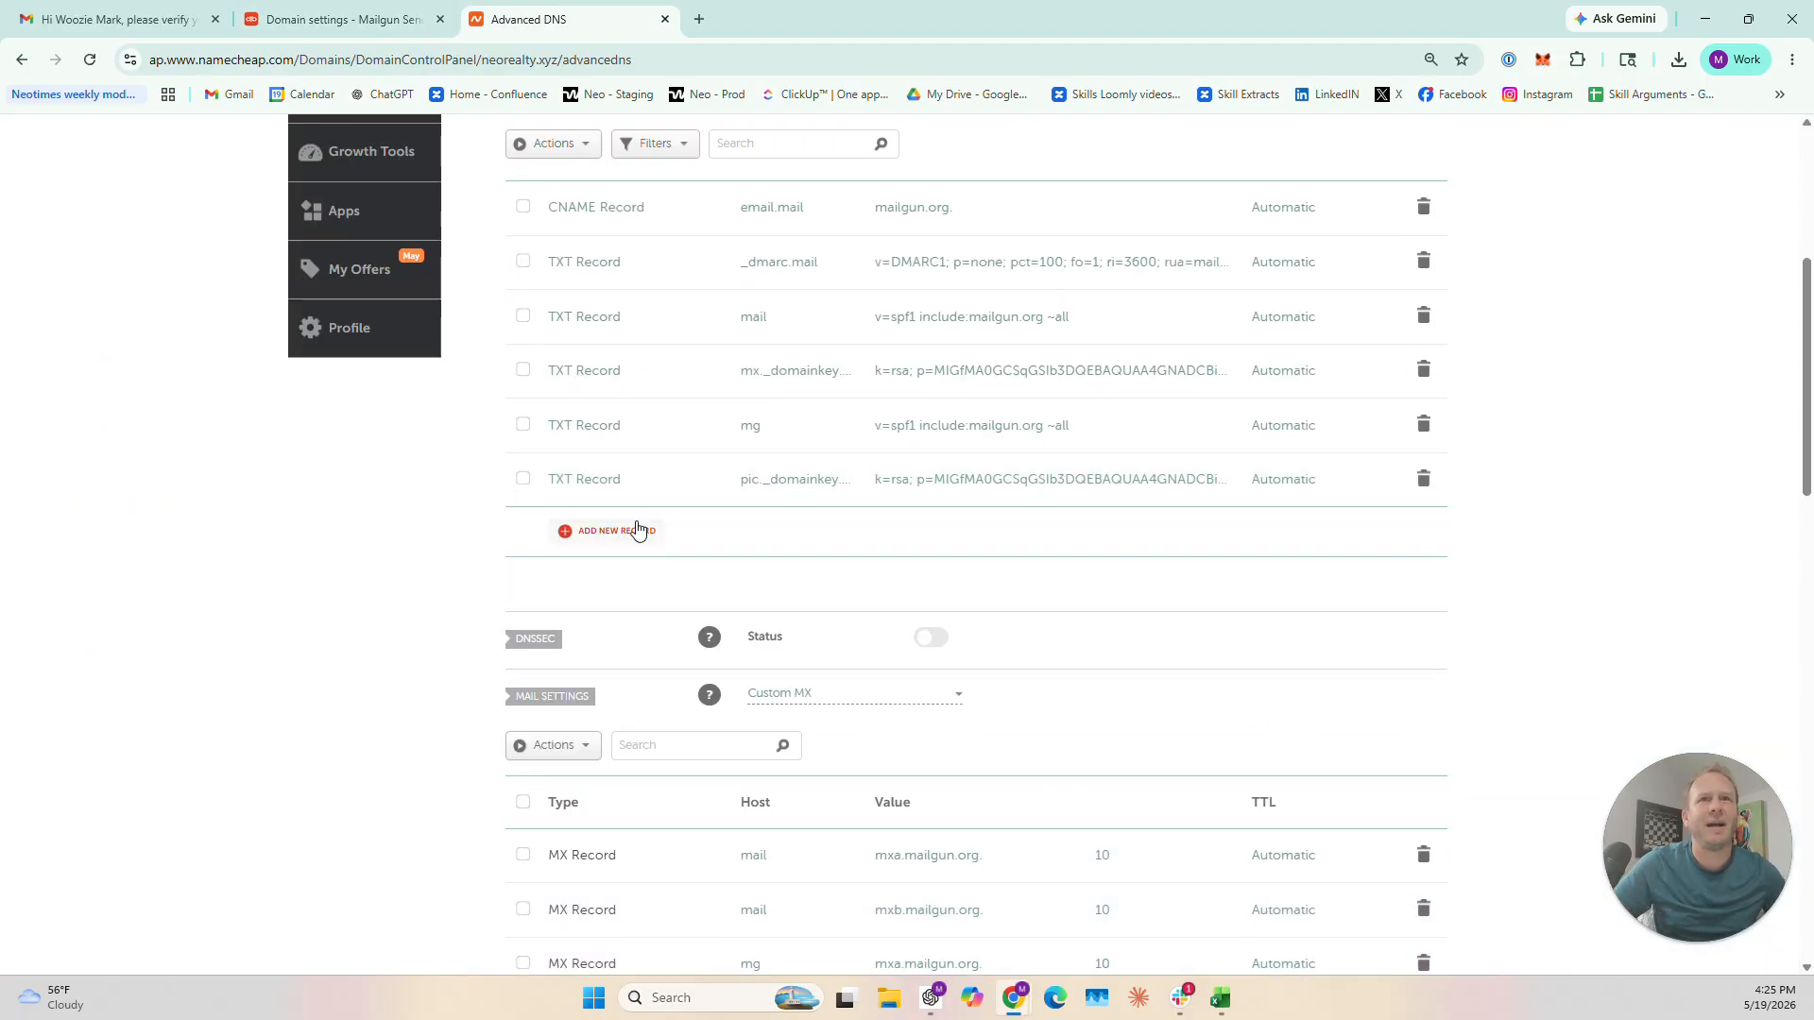
{"action": "left_click", "coordinate": [621, 530]}
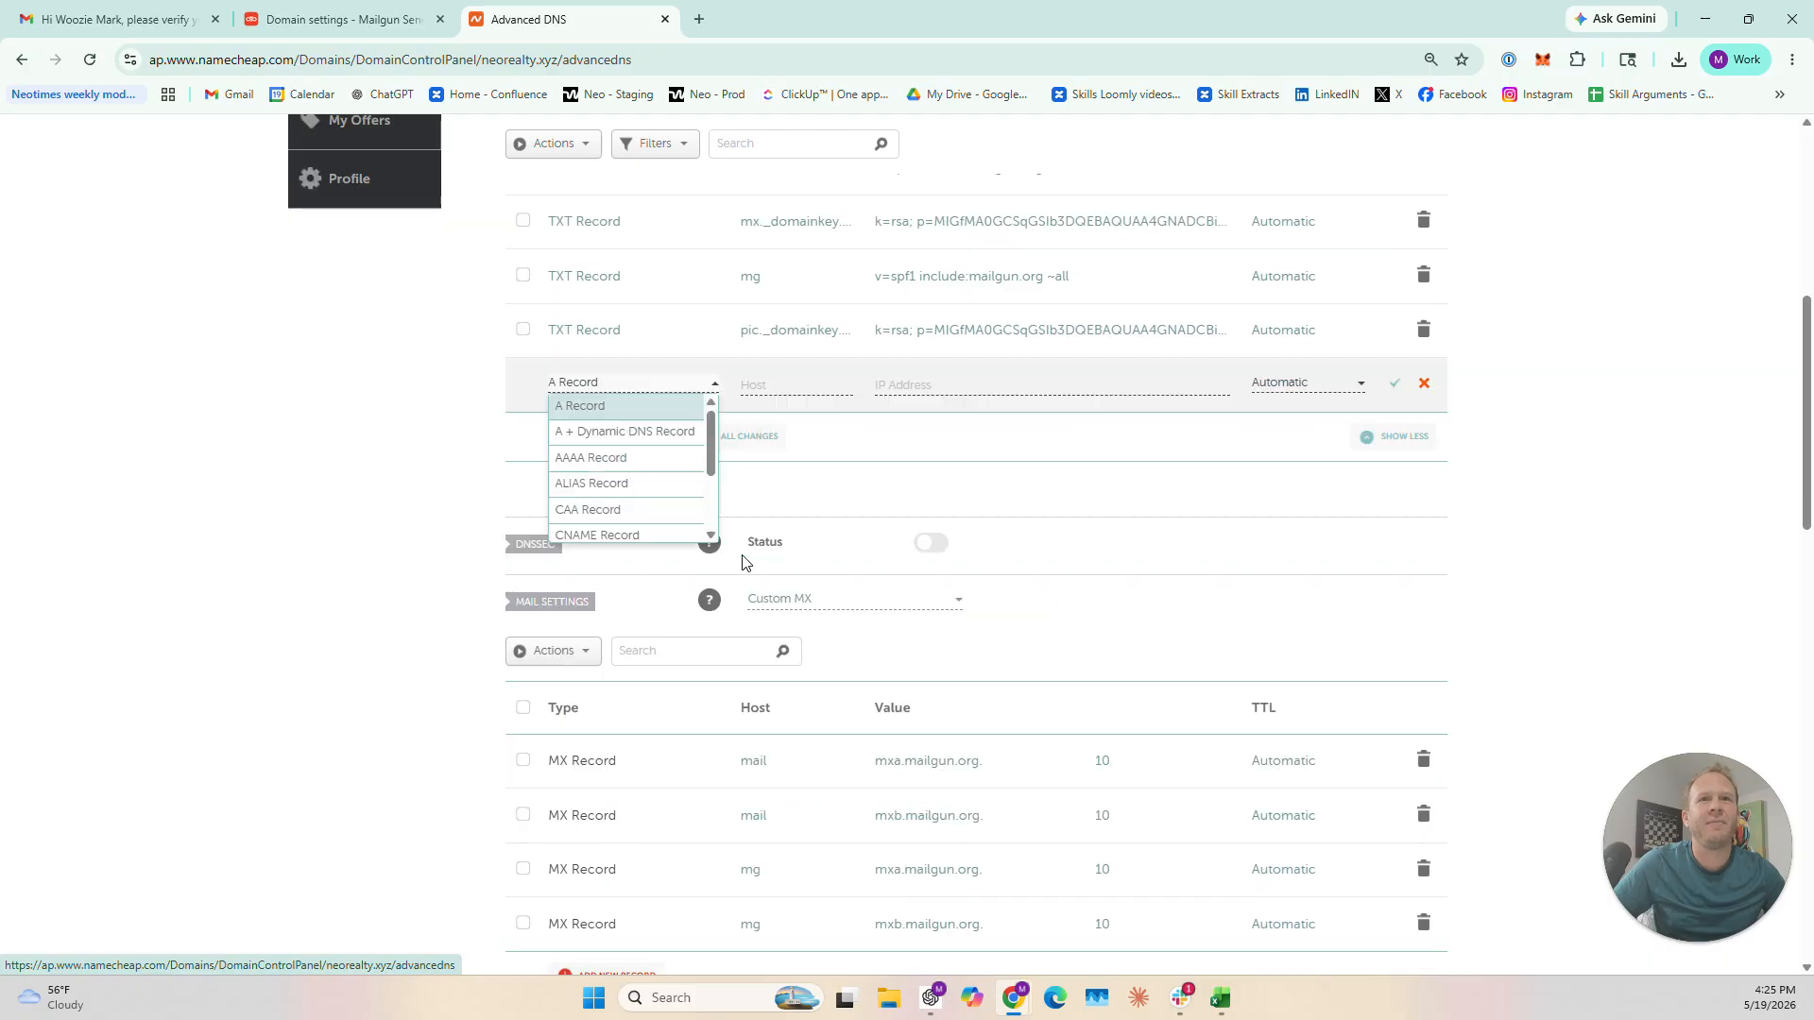
{"action": "left_click", "coordinate": [620, 530]}
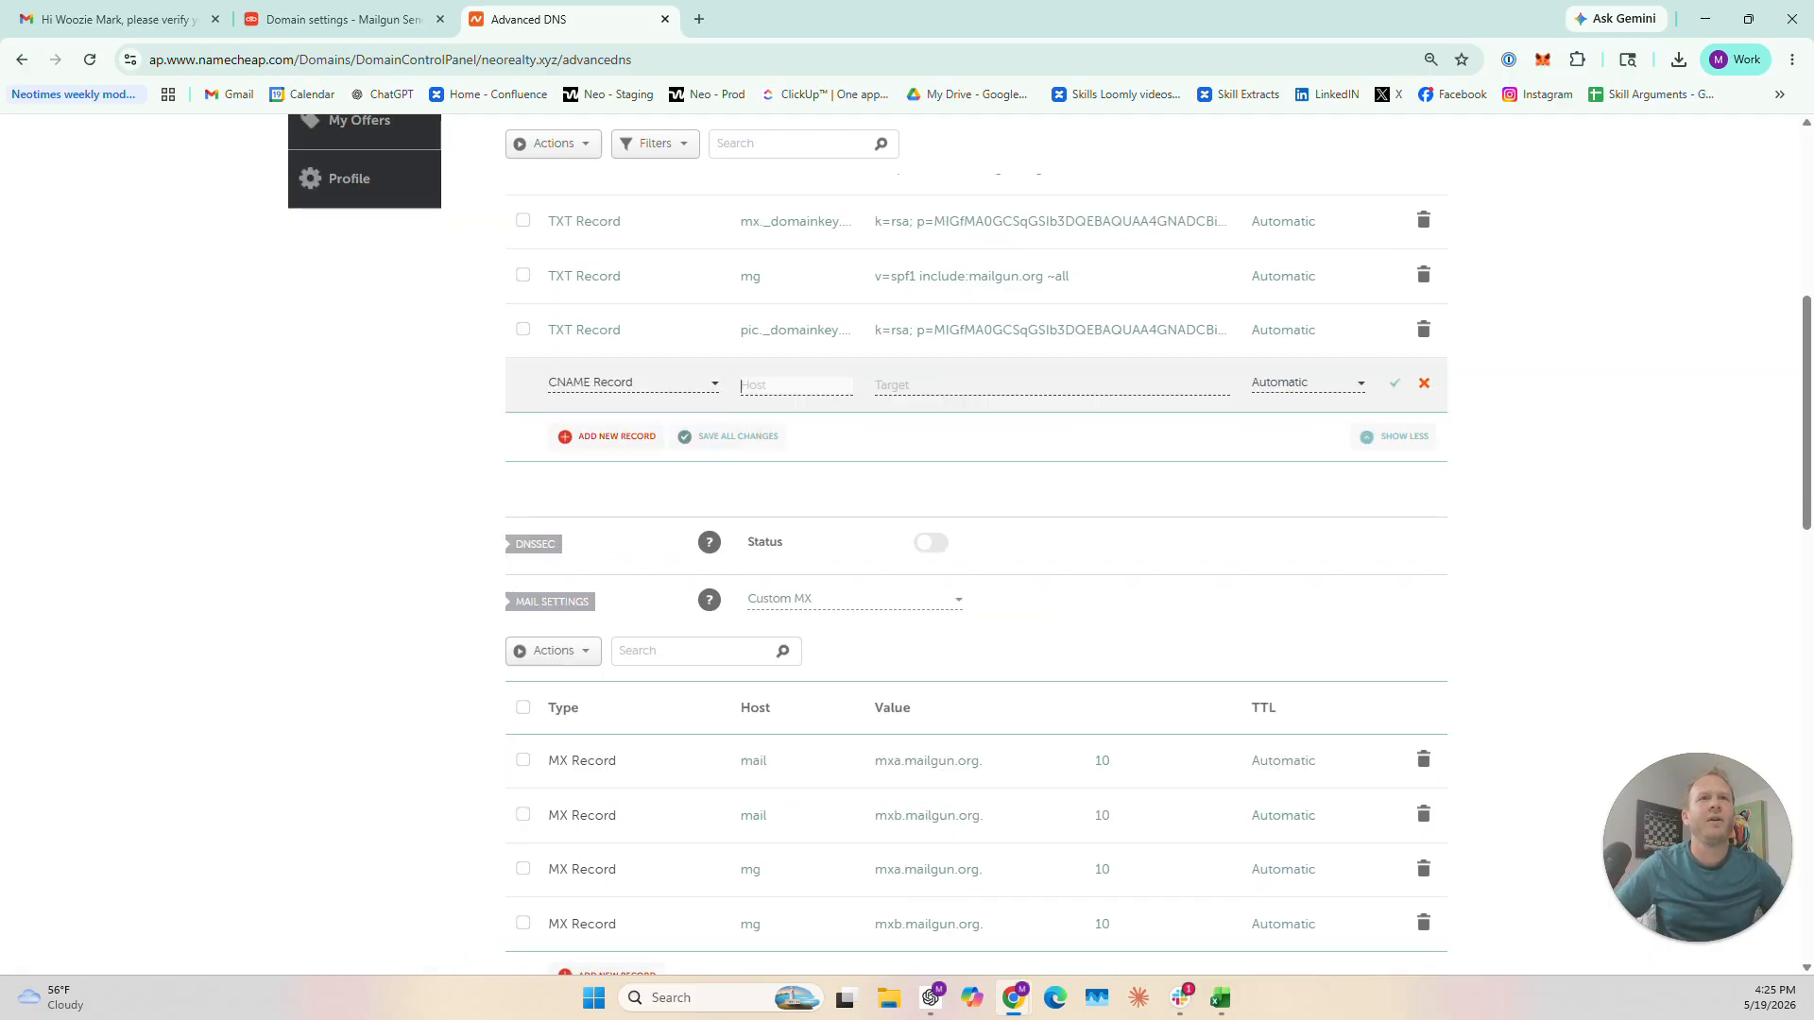
Copy email.mg from Mailgun's tracking host name and paste it as the host of the new Namecheap CNAME record
{"action": "left_click", "coordinate": [340, 19]}
{"action": "left_click_drag", "start_coordinate": [822, 661], "coordinate": [734, 667]}
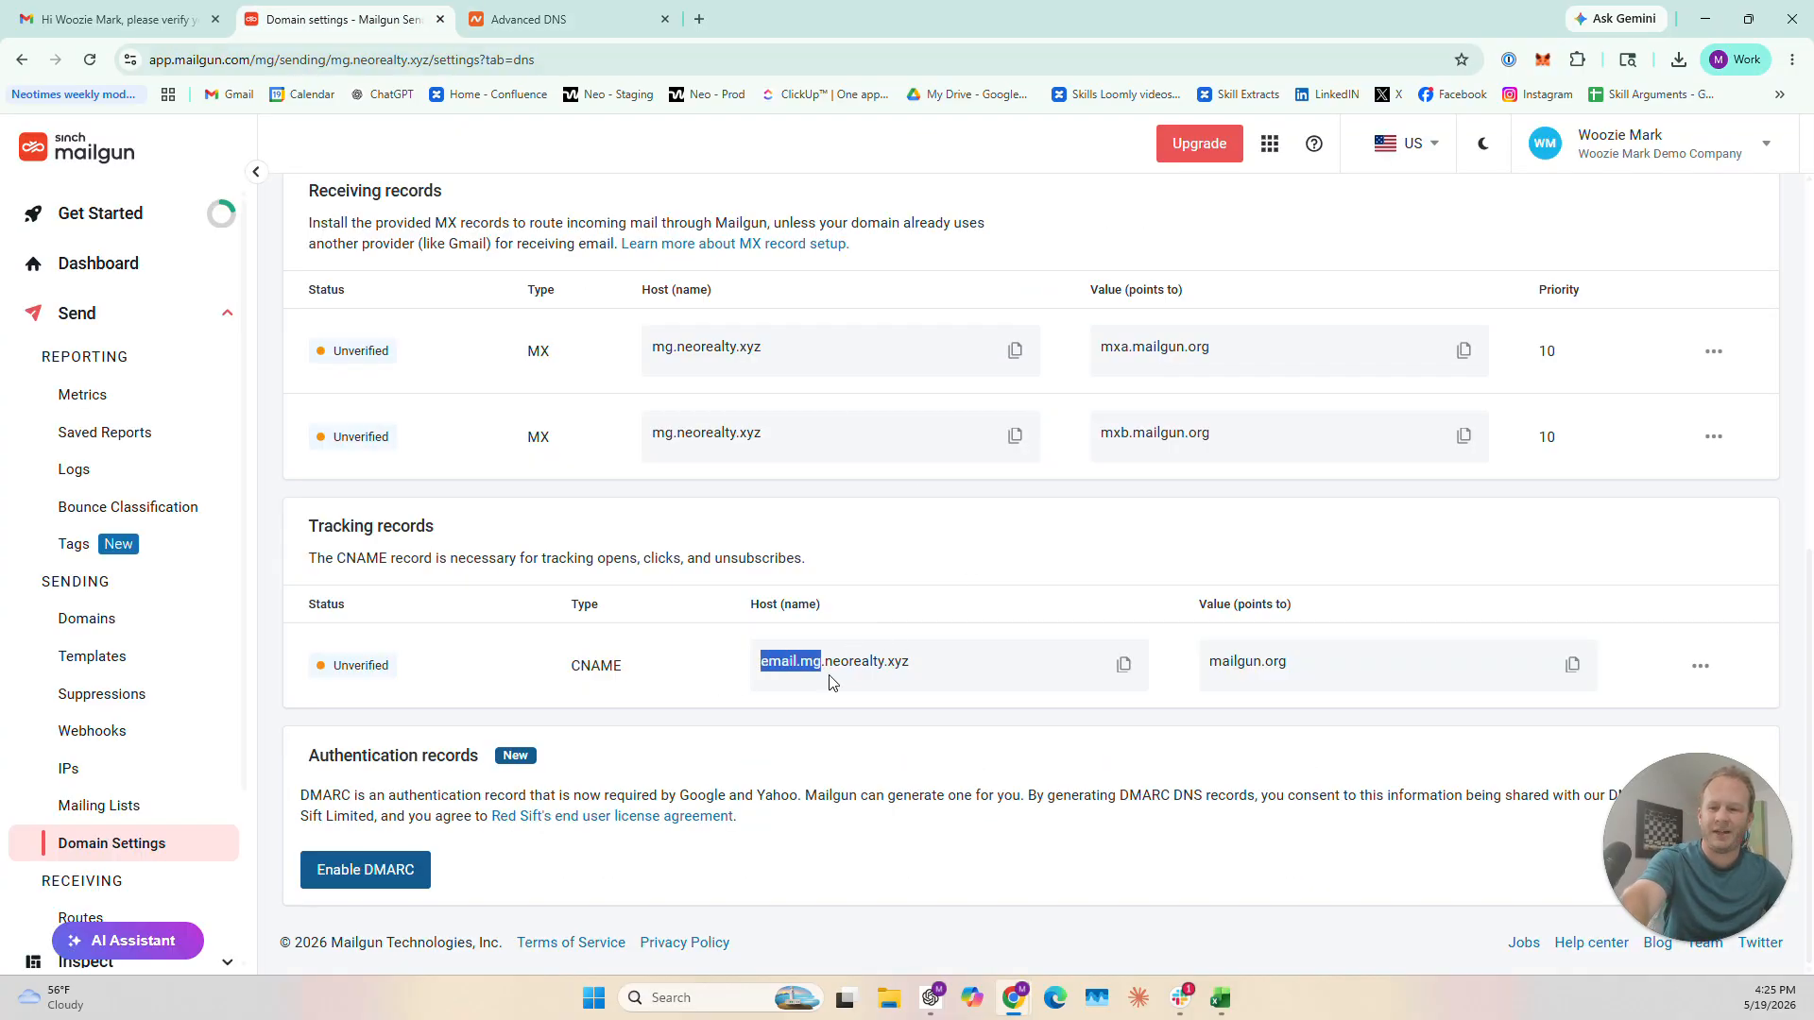
{"action": "left_click", "coordinate": [529, 19]}
{"action": "key", "text": "ctrl+v"}
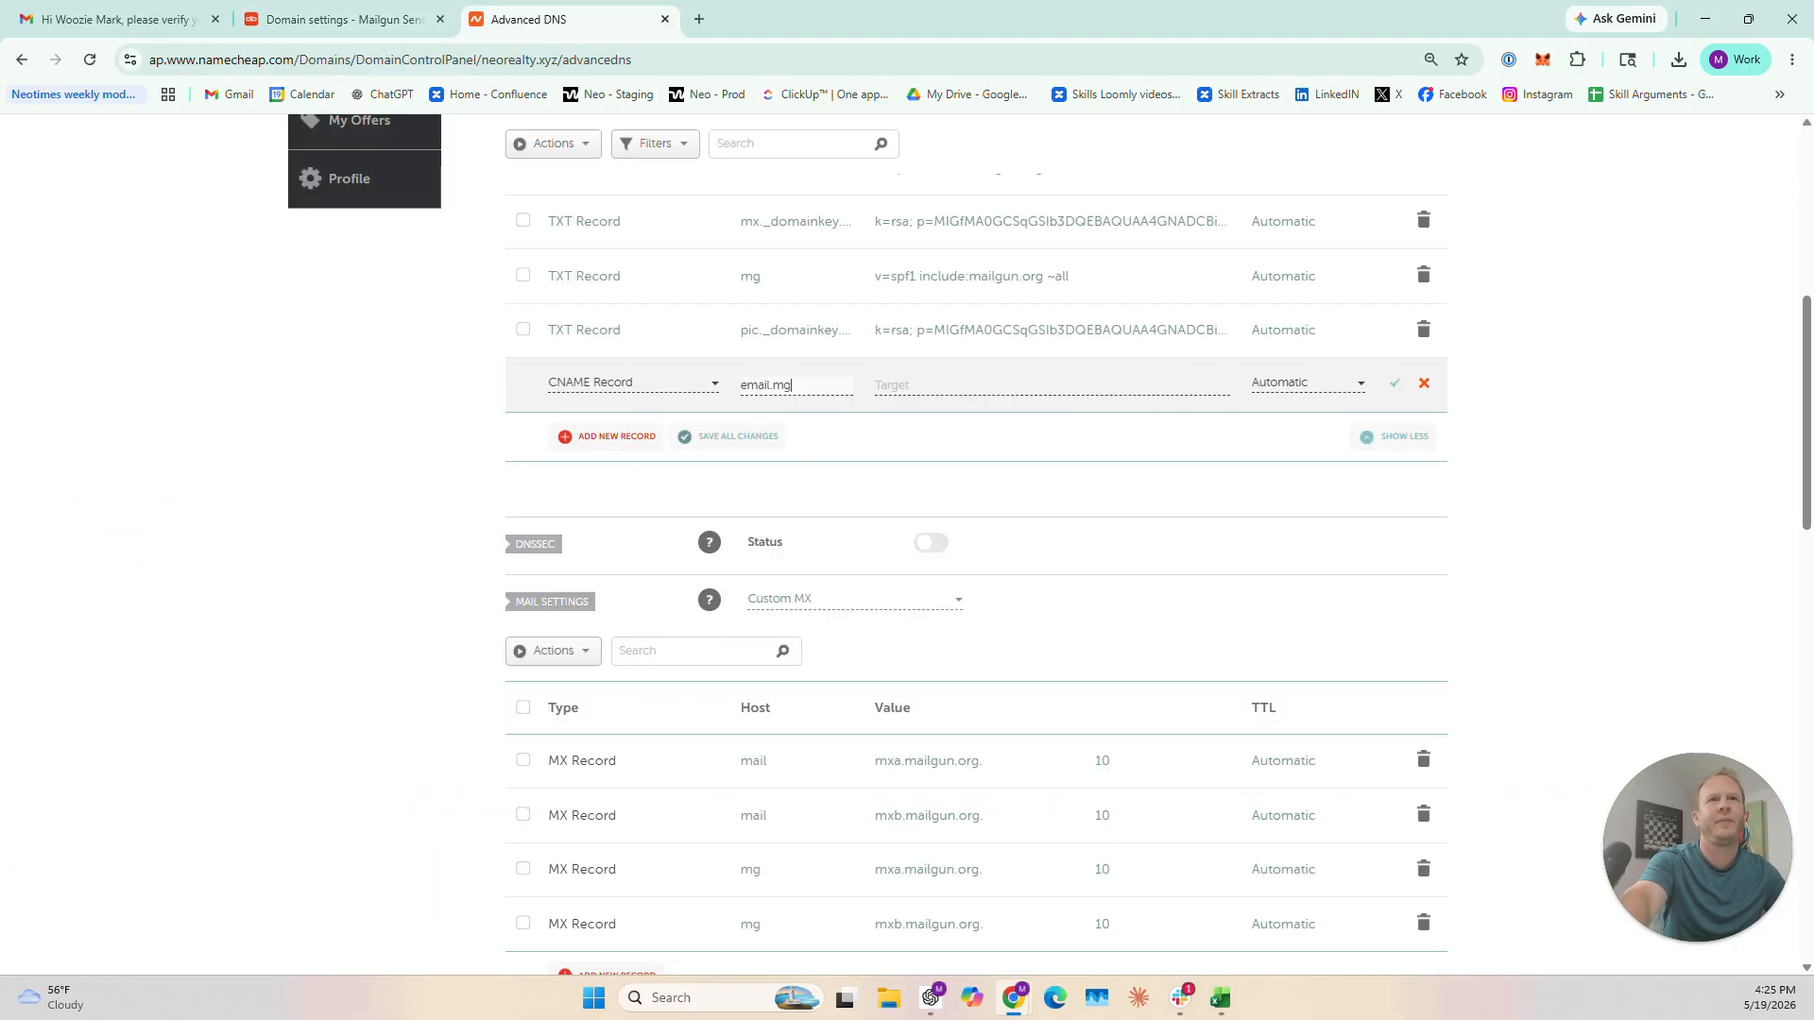
Copy mailgun.org from Mailgun's tracking record as the target of the email.mg CNAME record in Namecheap and save it
{"action": "left_click", "coordinate": [340, 19]}
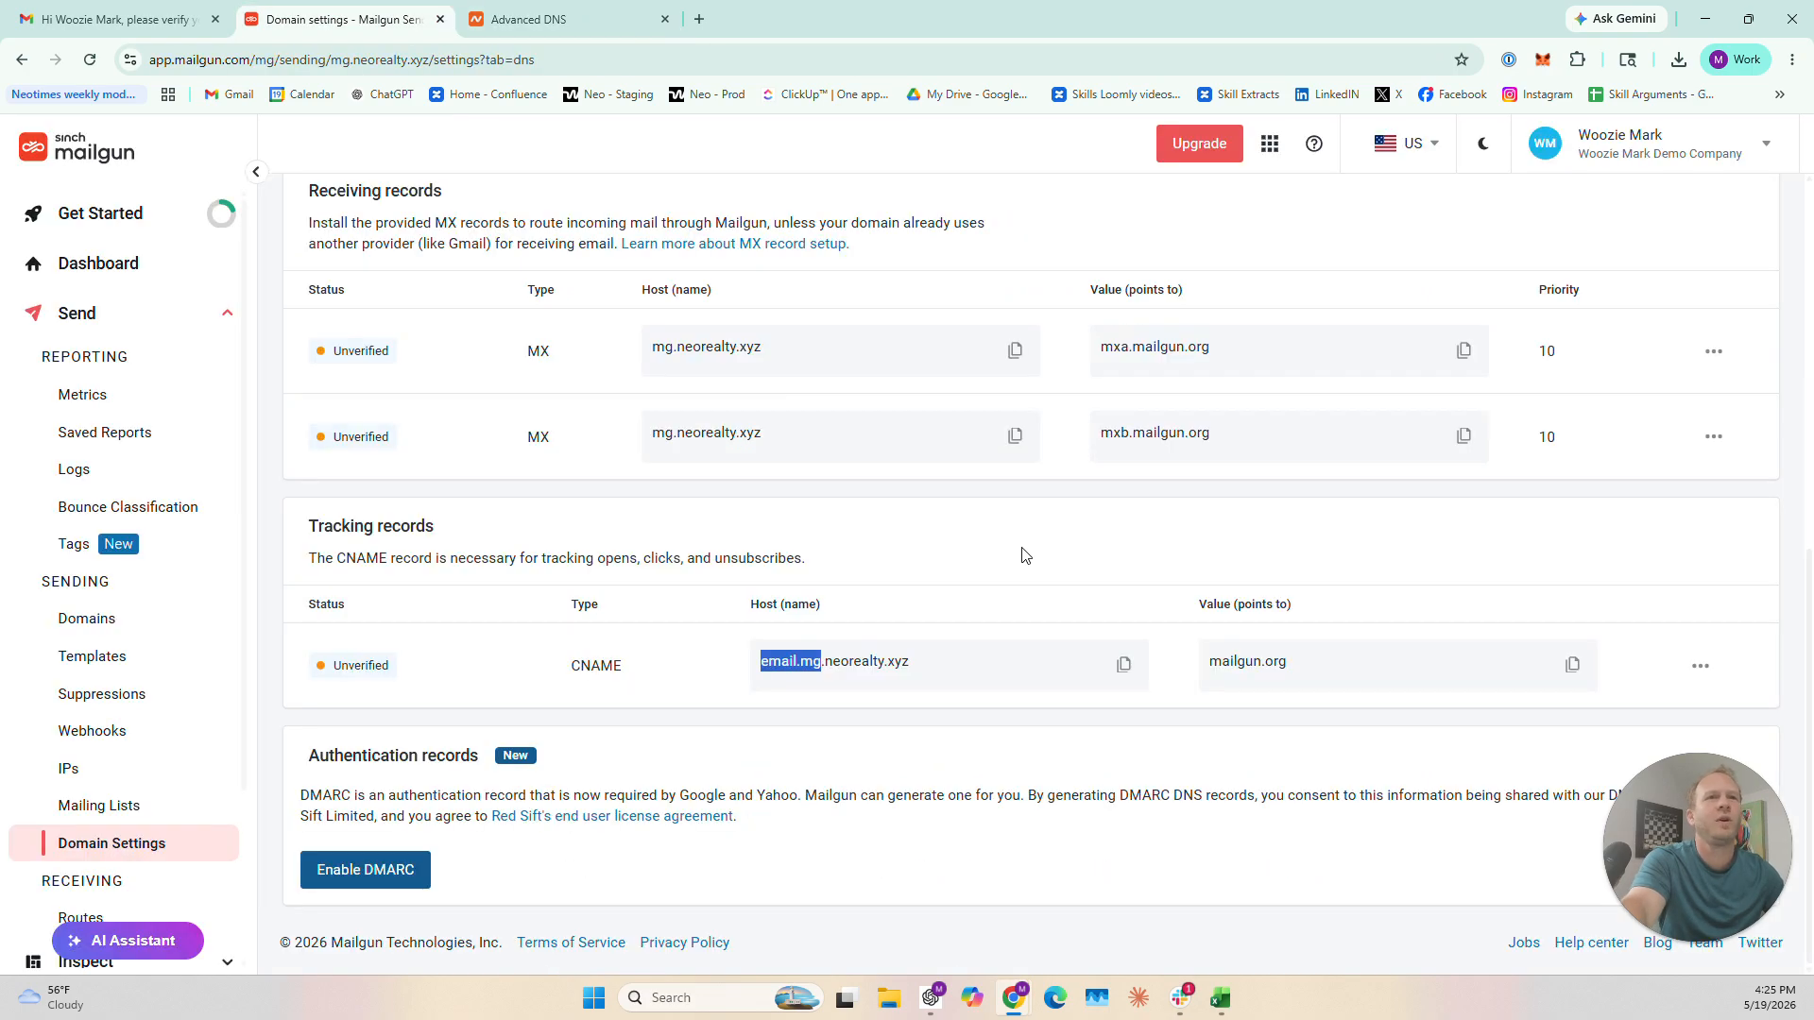
{"action": "left_click", "coordinate": [1573, 665]}
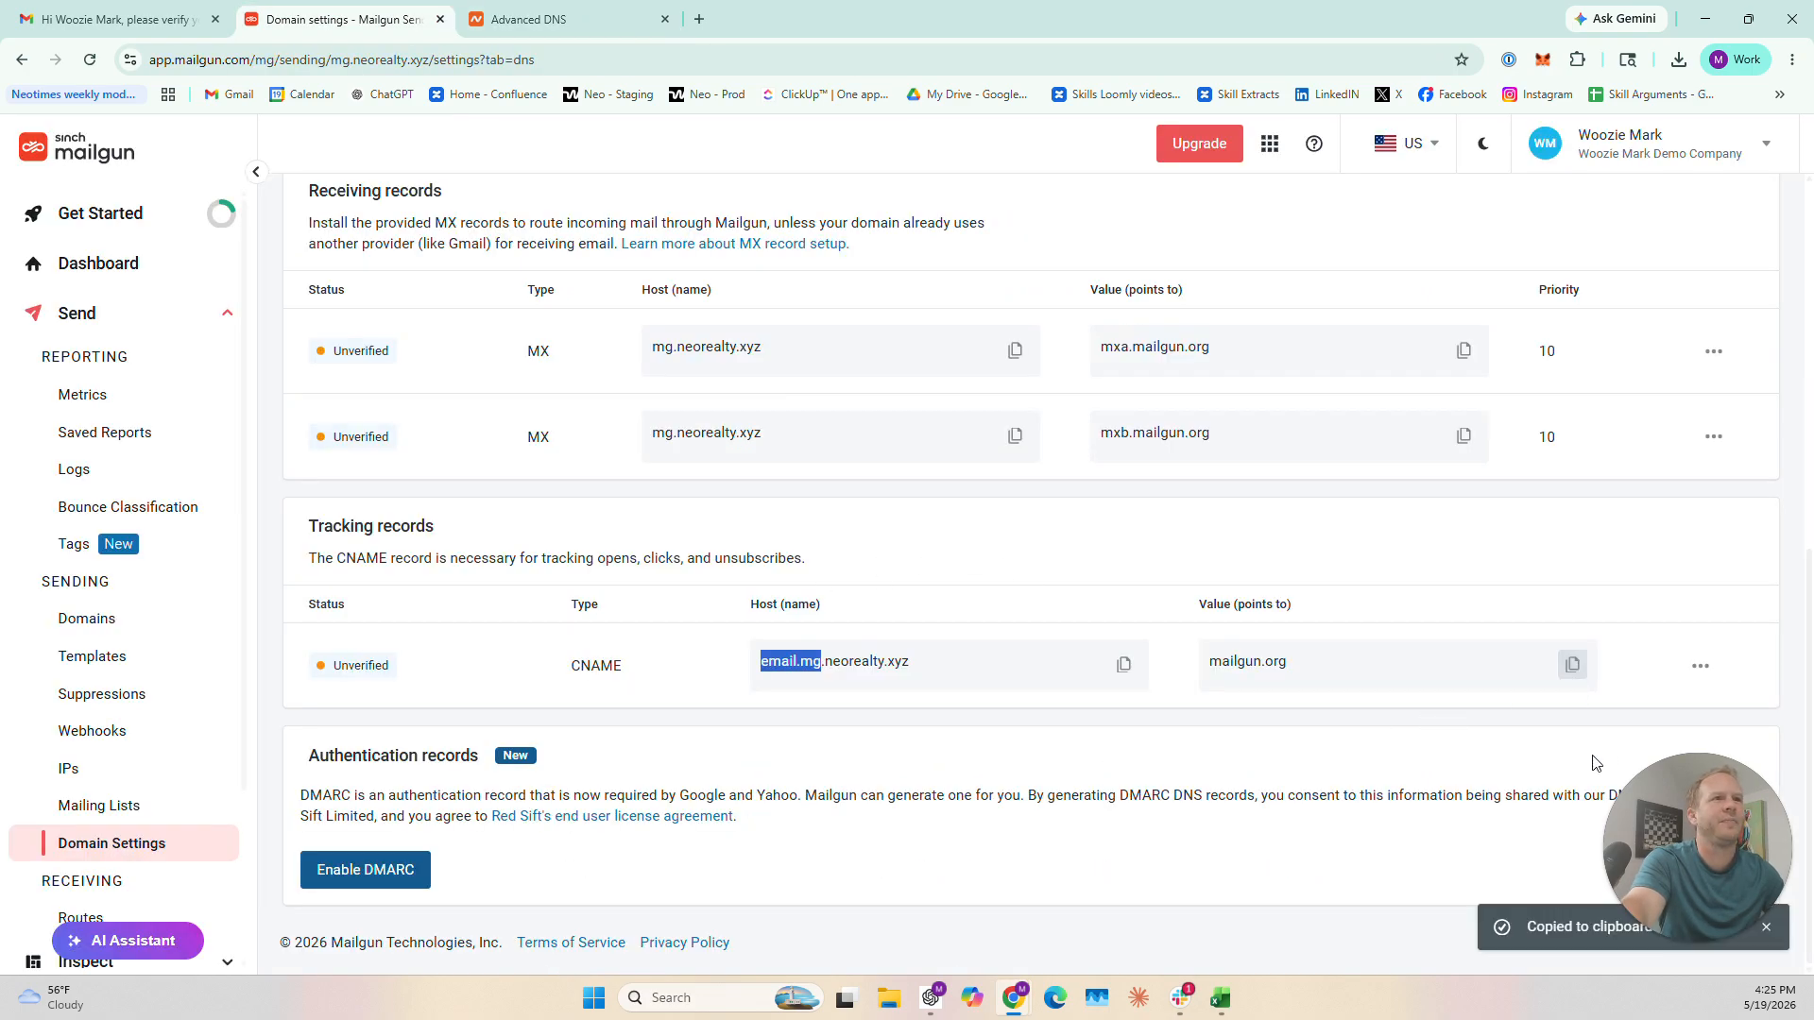
{"action": "left_click", "coordinate": [570, 23]}
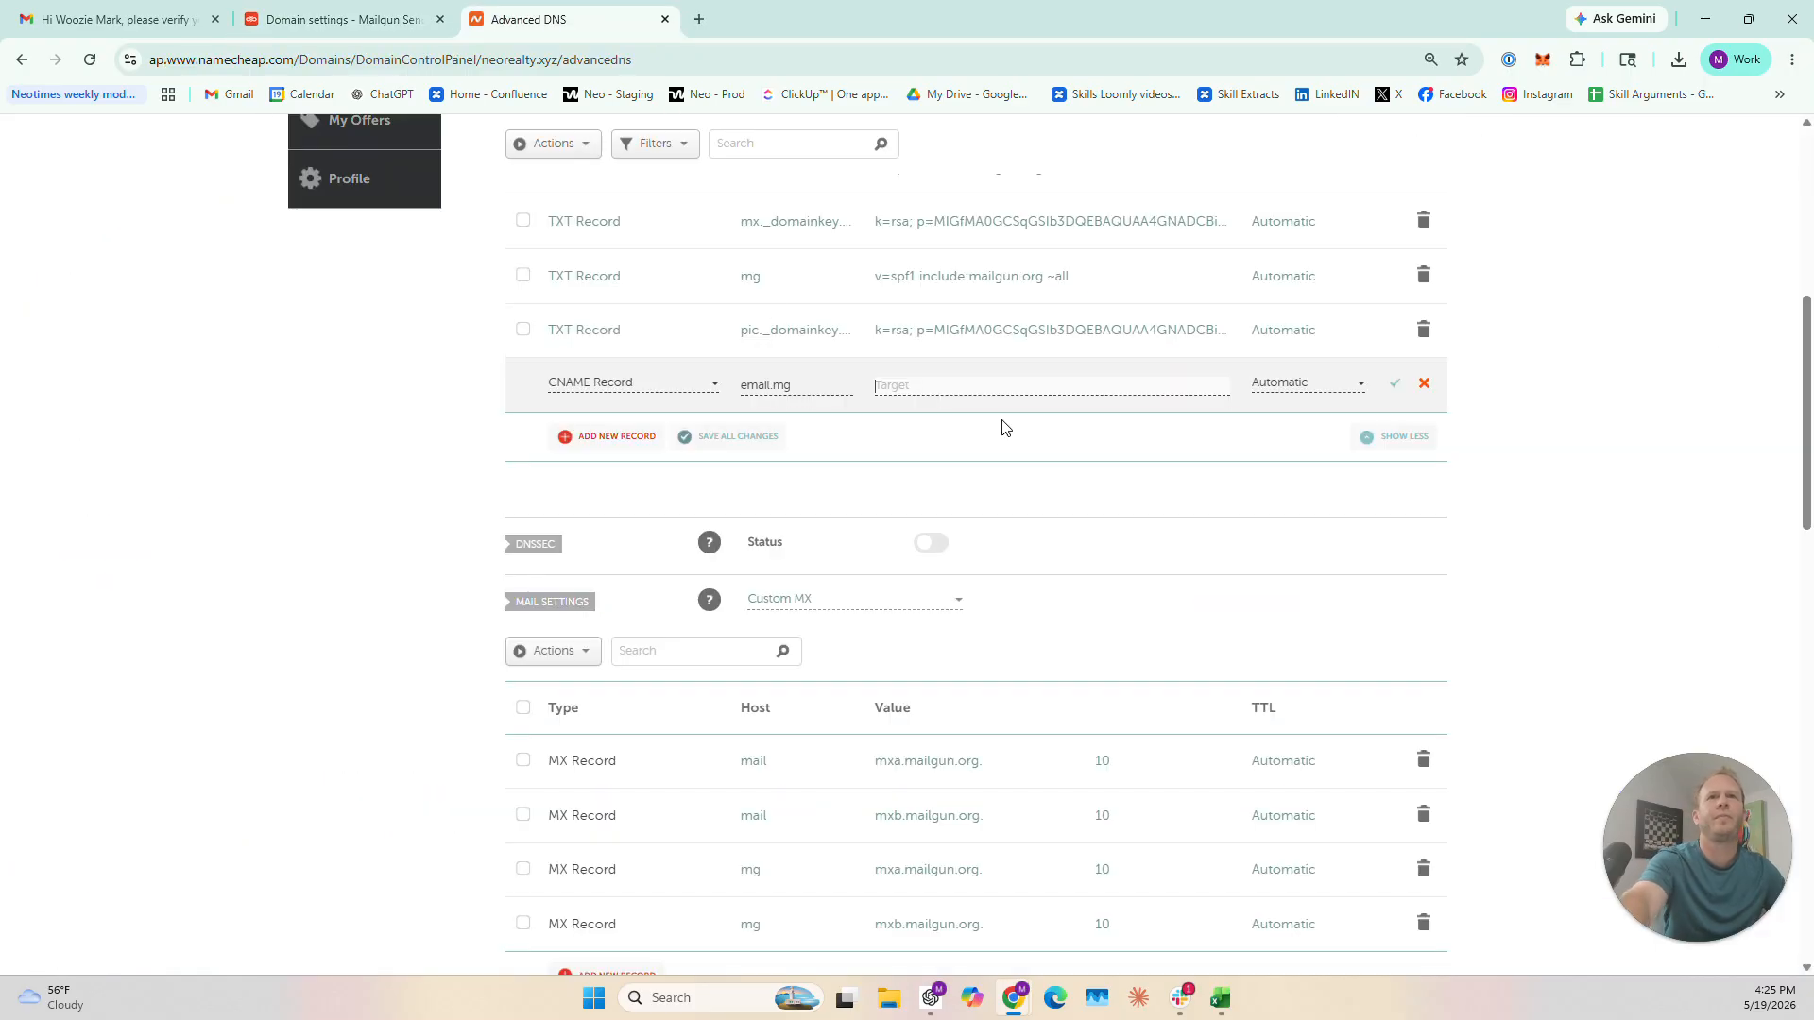
{"action": "key", "text": "ctrl+v"}
{"action": "left_click", "coordinate": [1394, 384]}
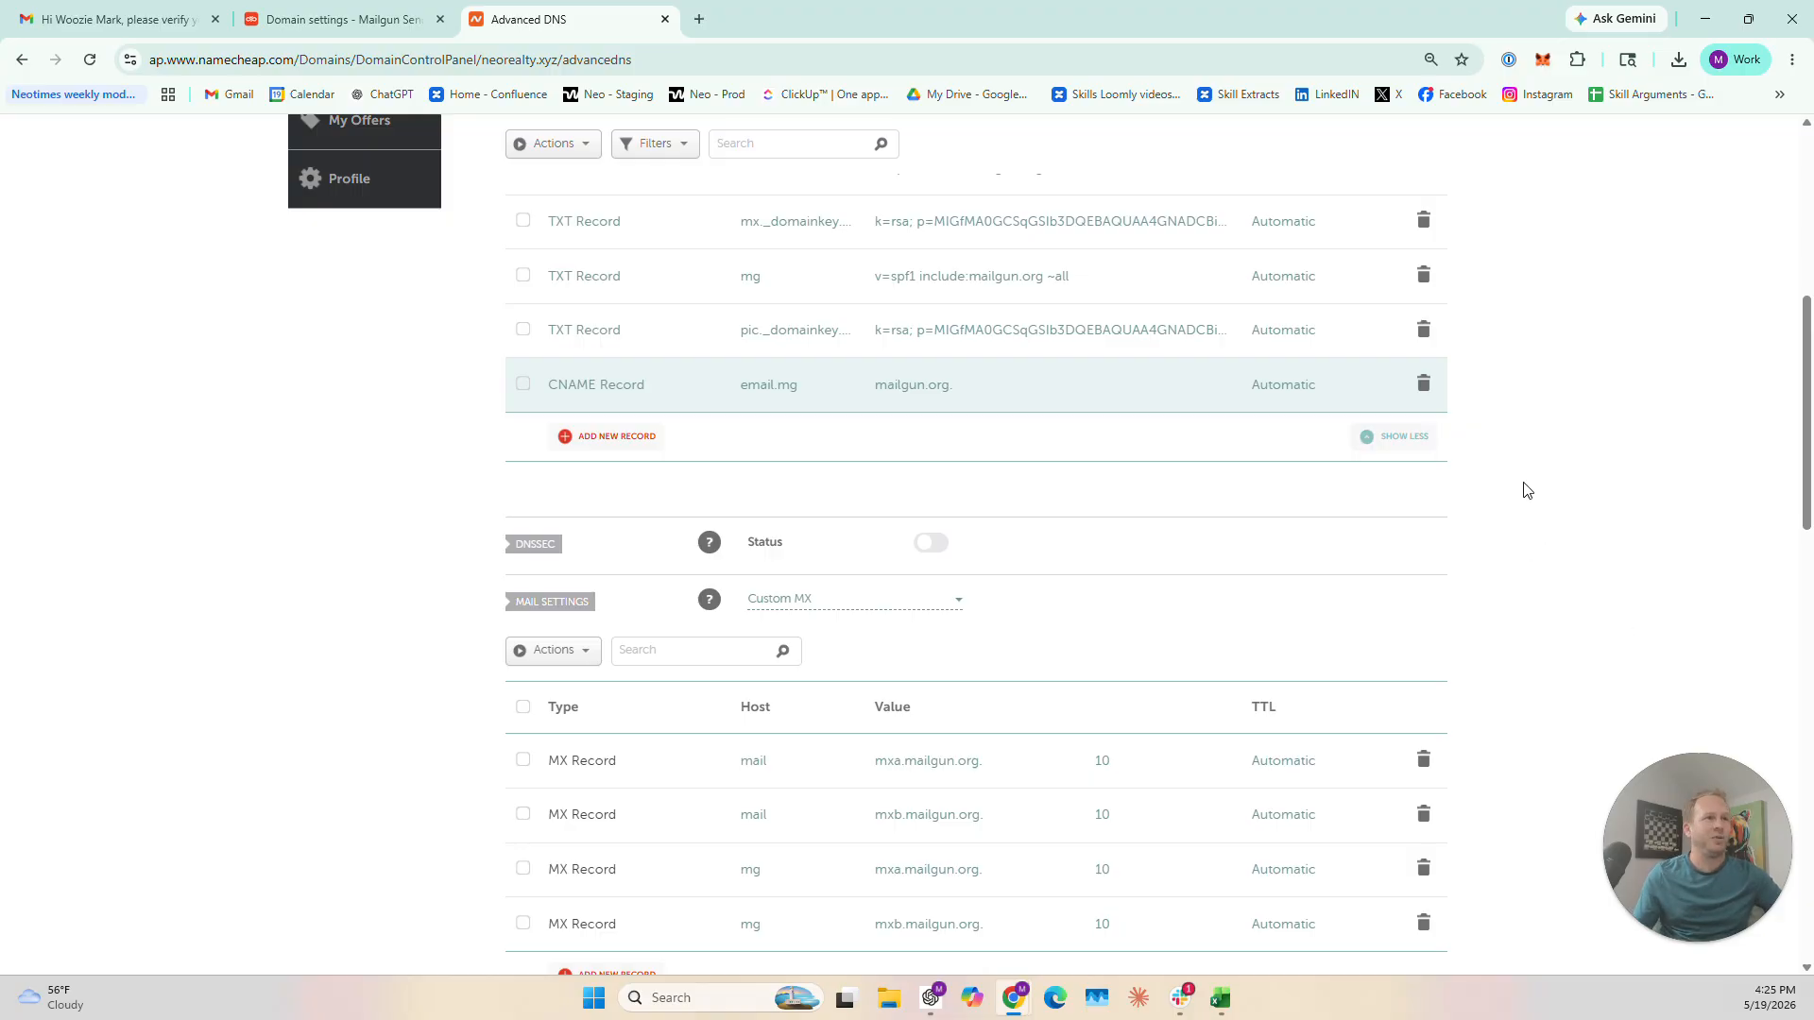
Return to Mailgun and run the DNS status check for mg.neorealty.xyz
{"action": "left_click", "coordinate": [328, 21]}
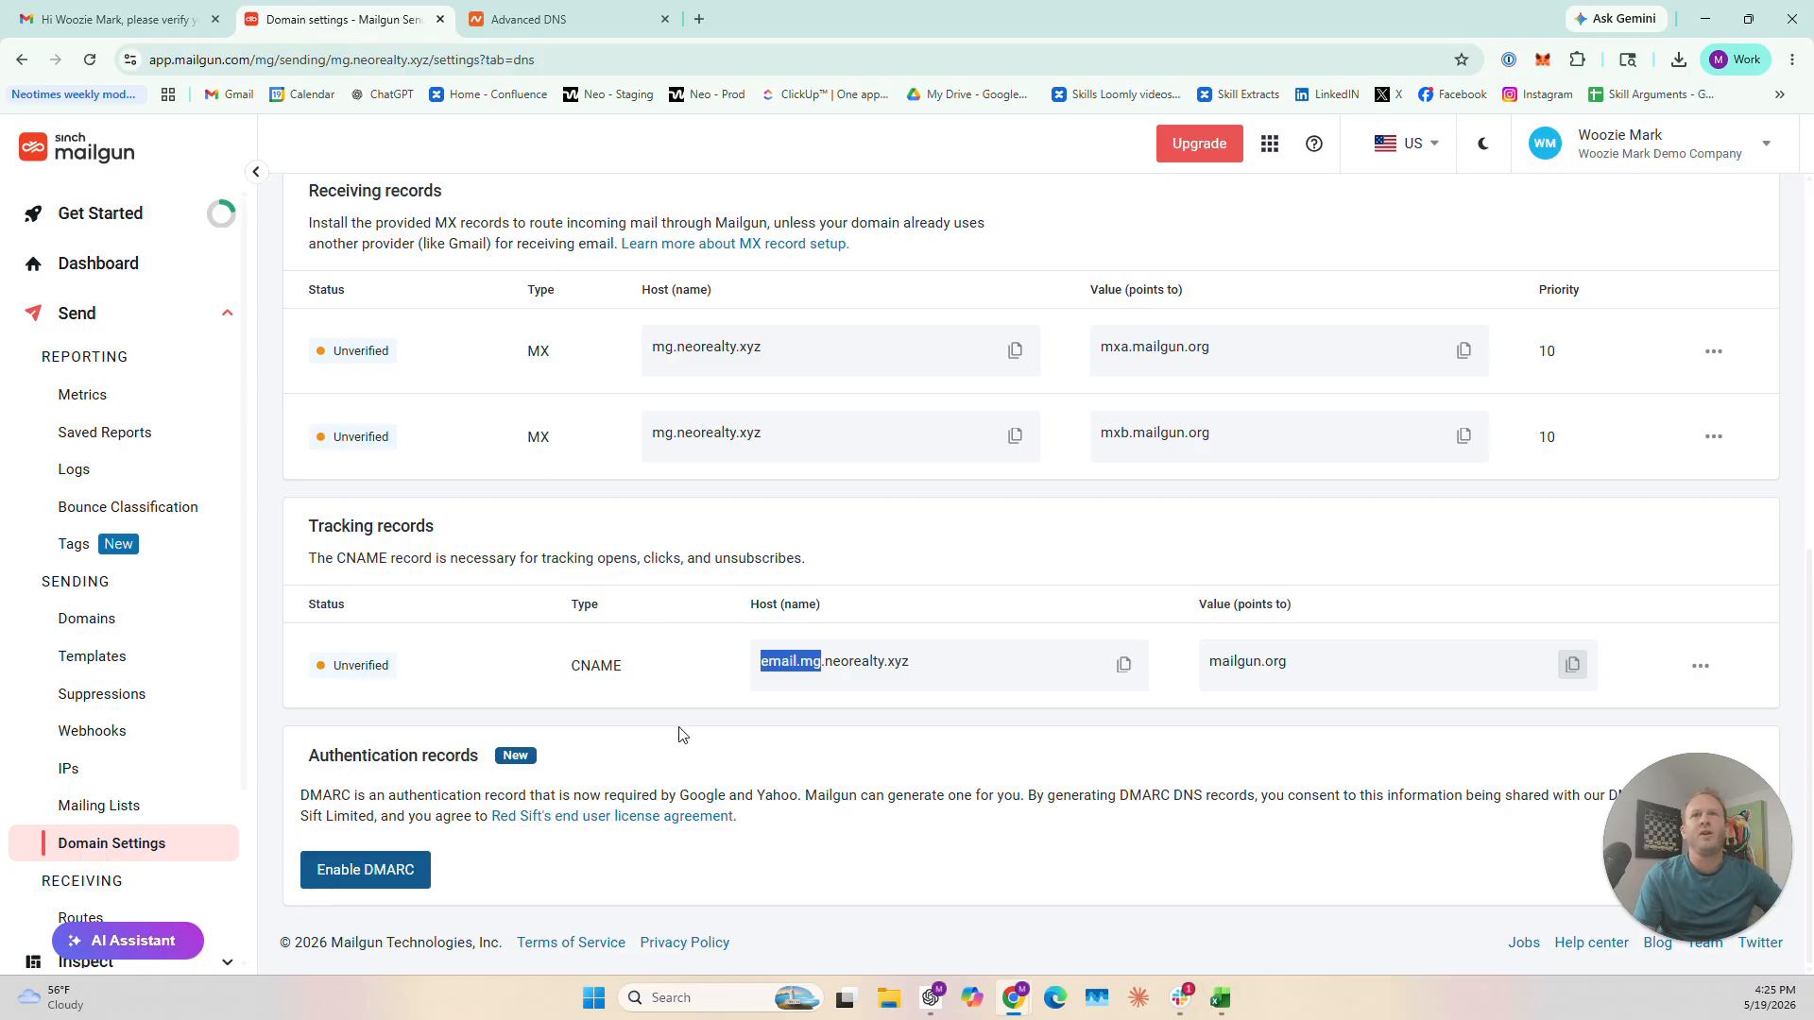
{"action": "scroll", "coordinate": [982, 831], "scroll_direction": "up", "scroll_amount": 7}
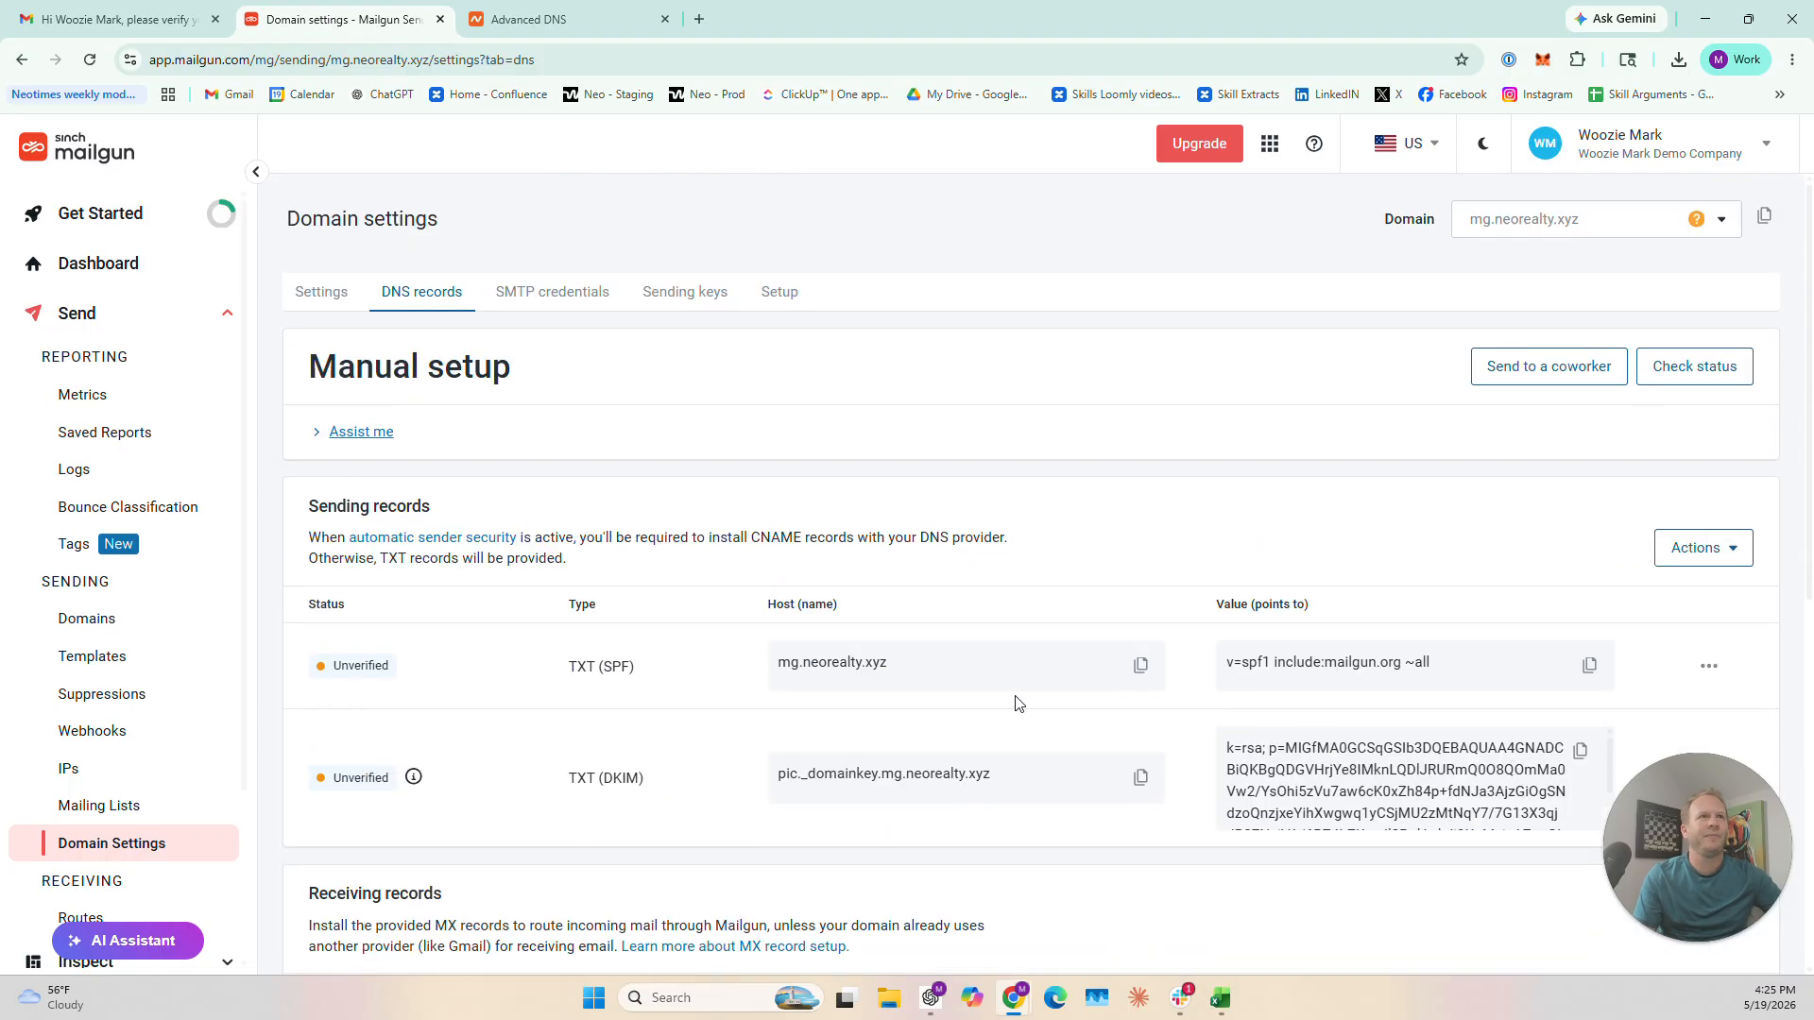
{"action": "left_click", "coordinate": [1707, 377]}
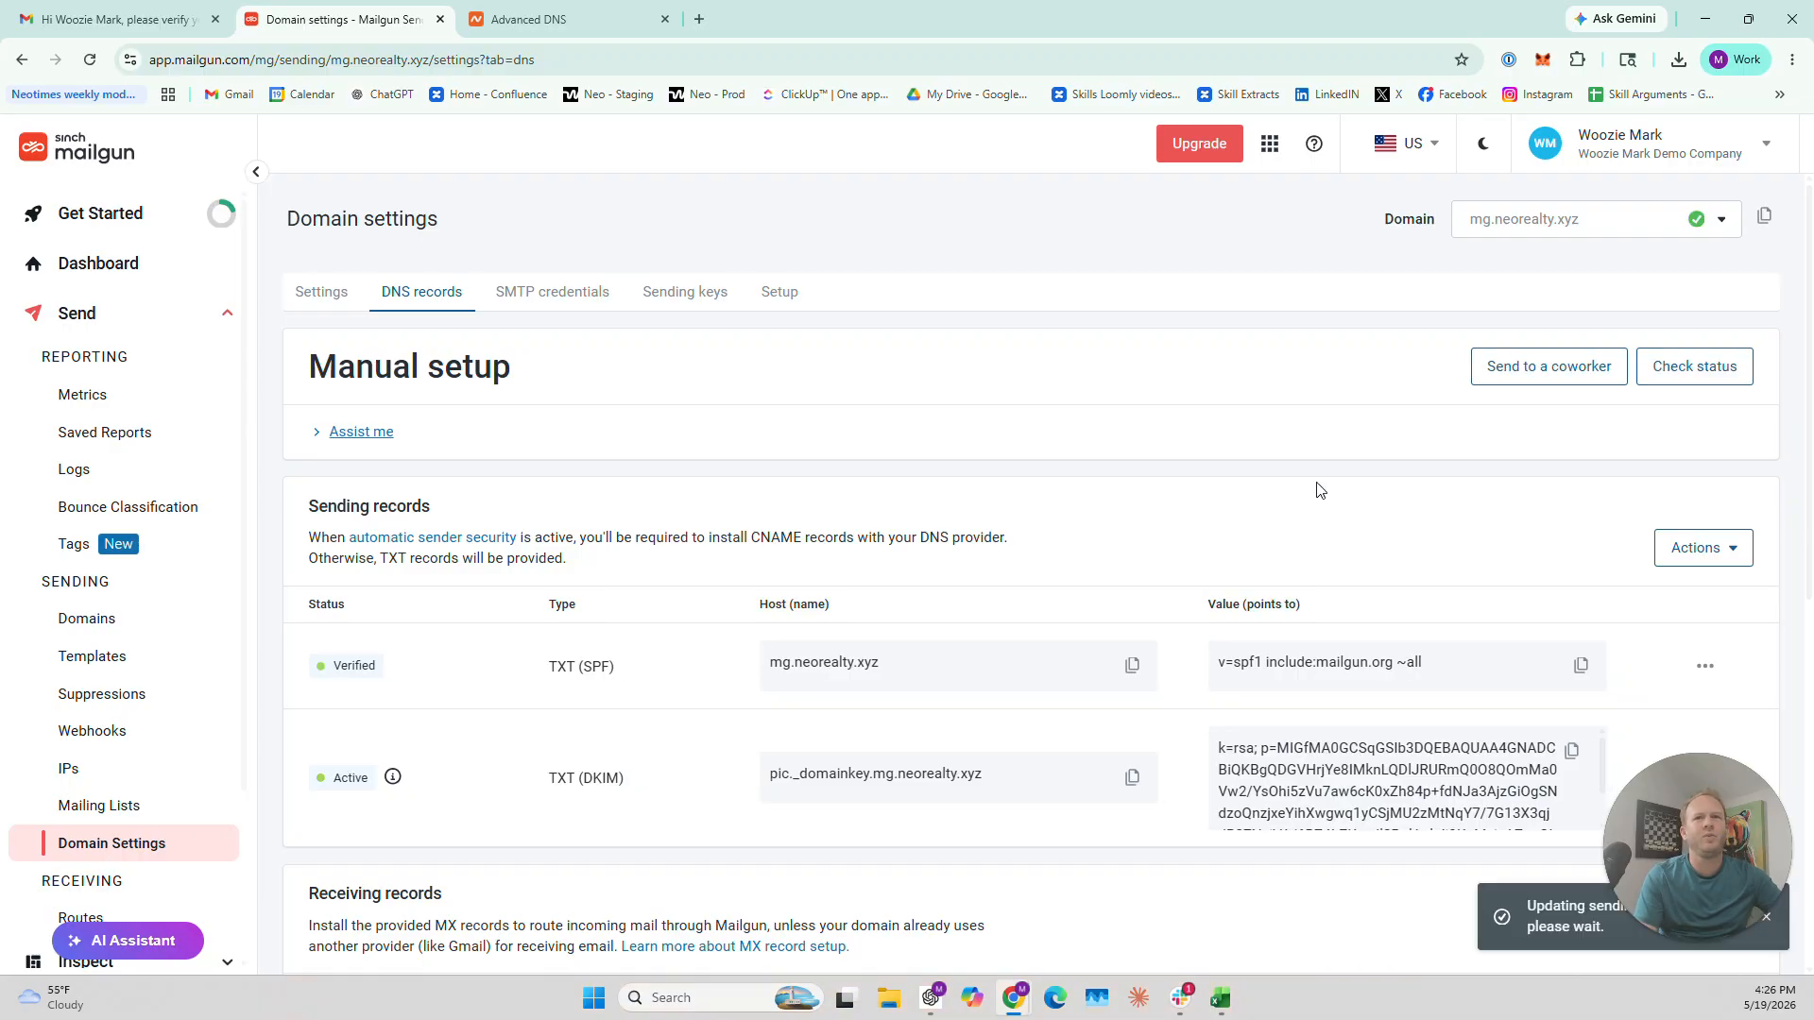
Review the status of the sending, MX receiving and CNAME tracking records in Mailgun's DNS records
{"action": "scroll", "coordinate": [581, 695], "scroll_direction": "down", "scroll_amount": 4}
{"action": "scroll", "coordinate": [581, 695], "scroll_direction": "down", "scroll_amount": 4}
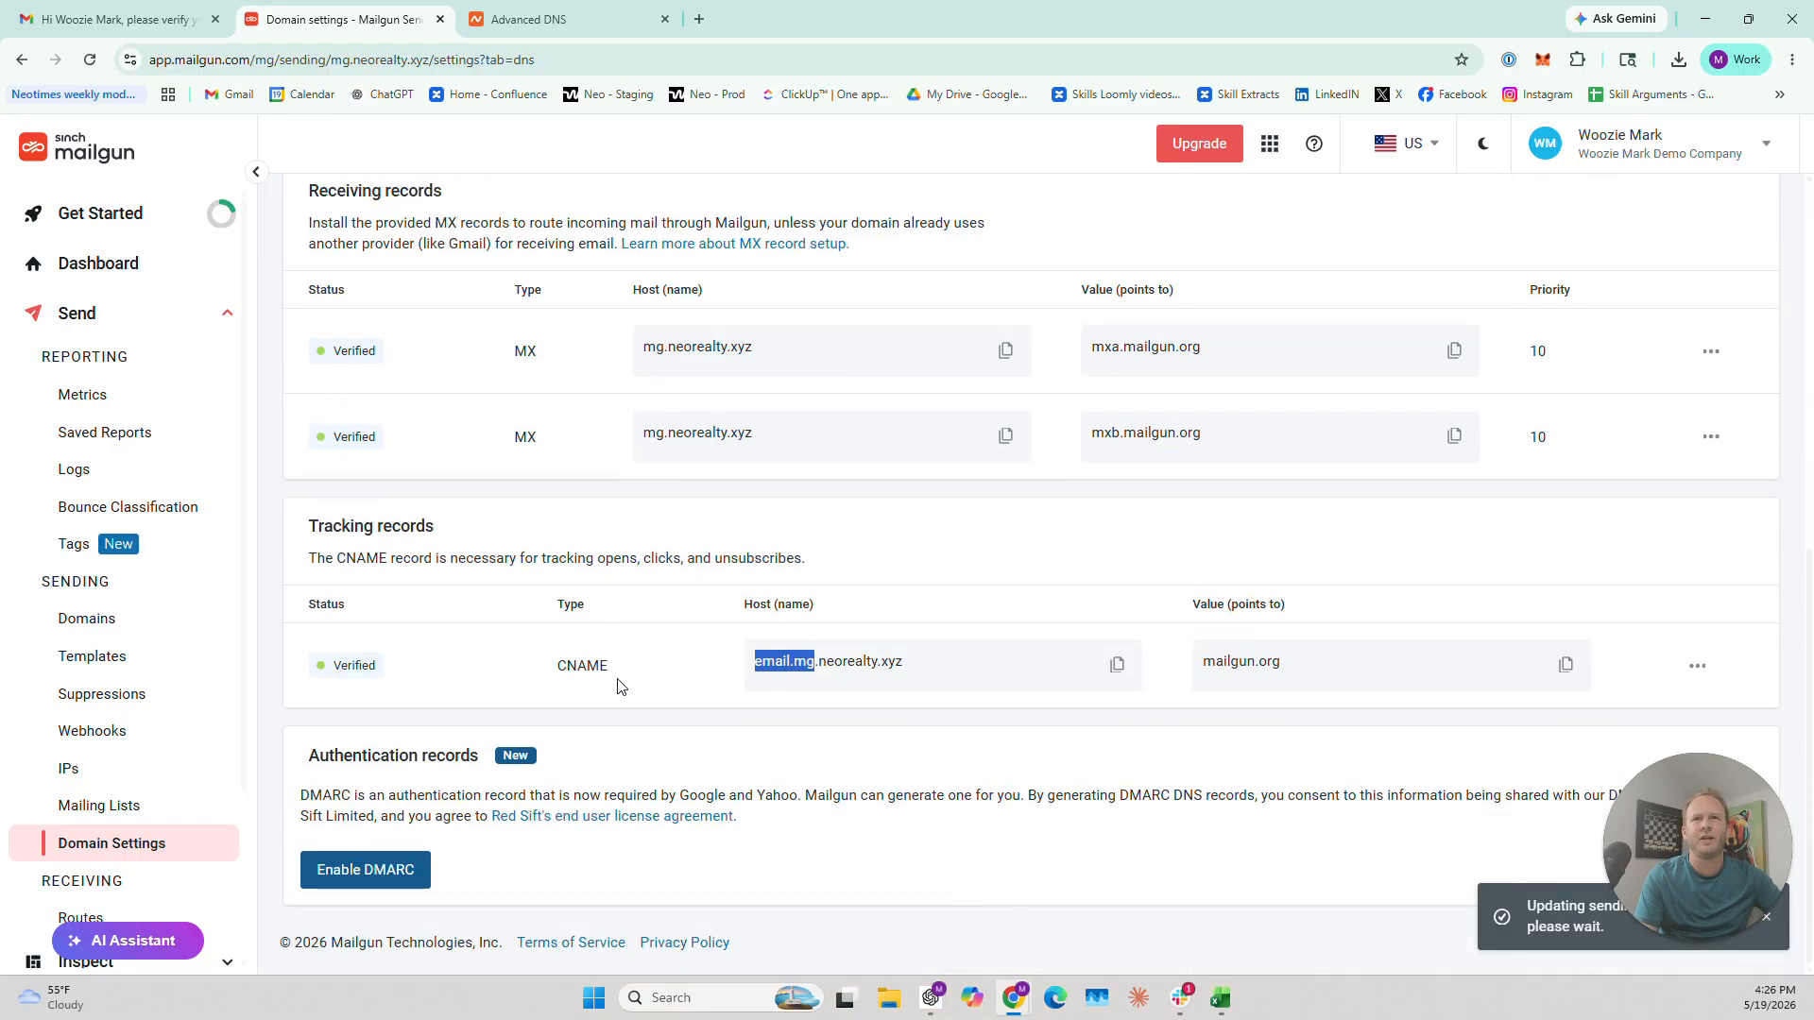
{"action": "scroll", "coordinate": [526, 584], "scroll_direction": "down", "scroll_amount": 10}
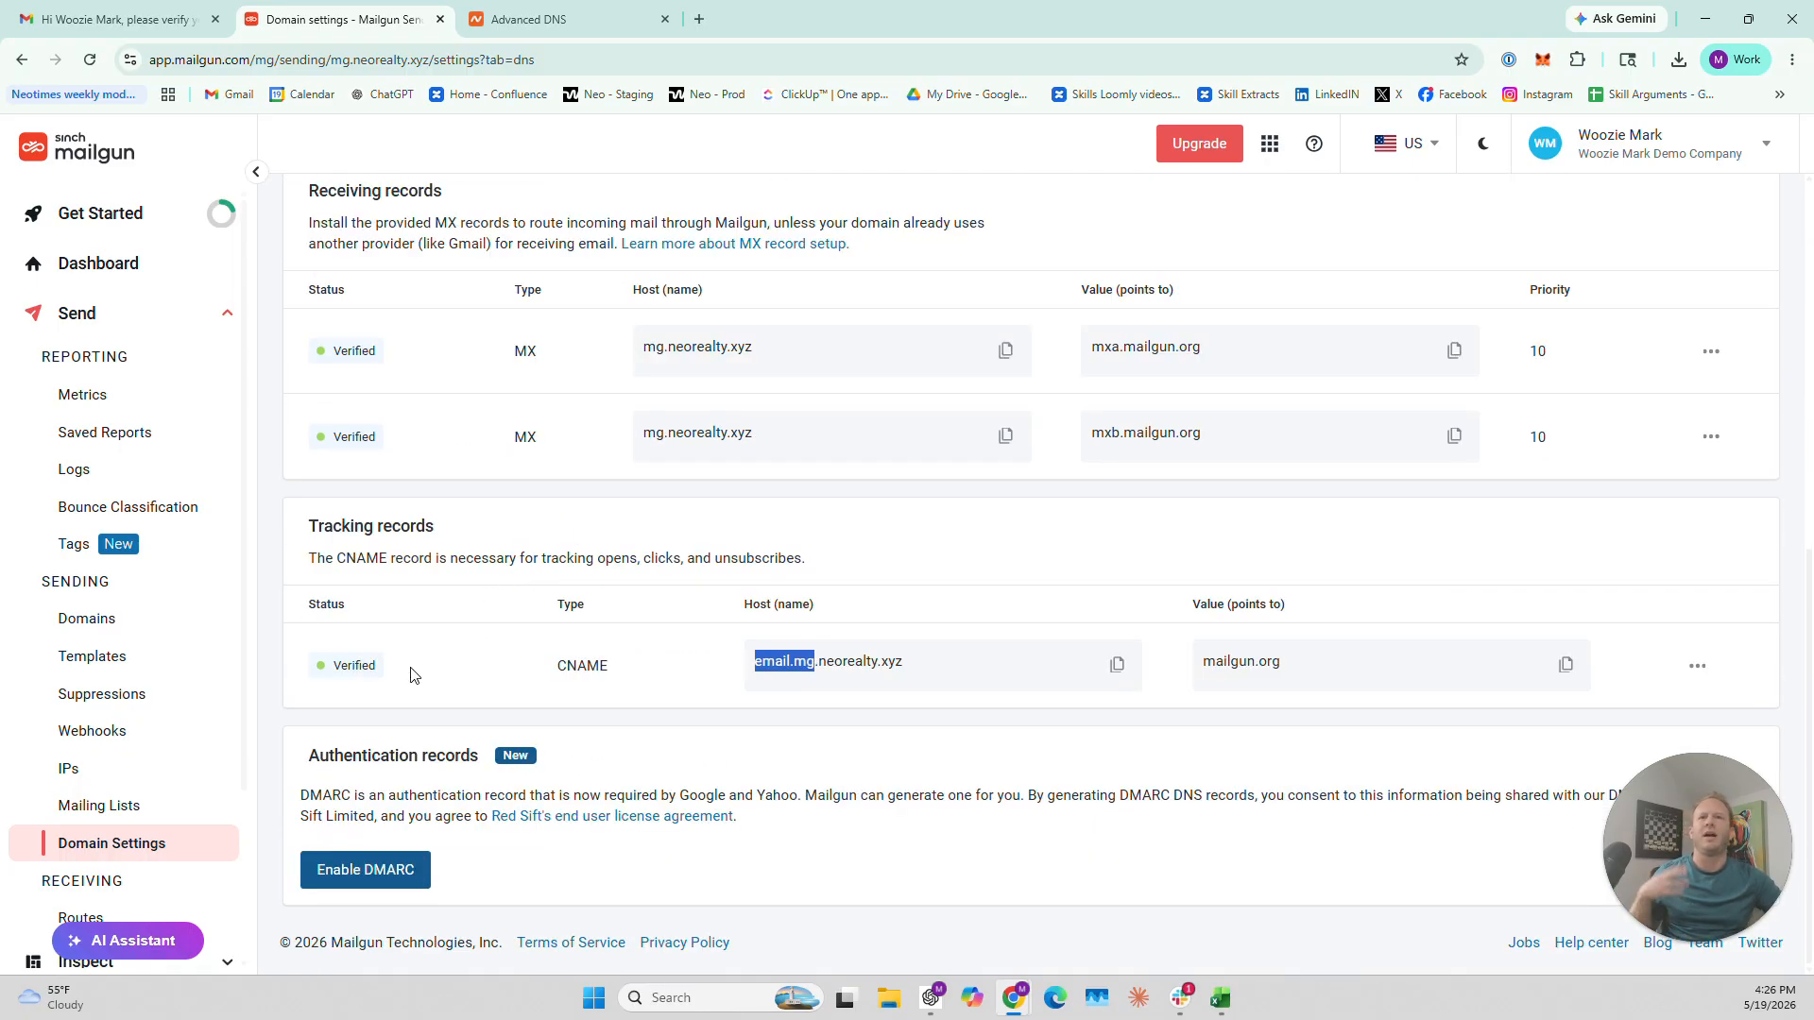
{"action": "left_click_drag", "start_coordinate": [553, 666], "coordinate": [630, 678]}
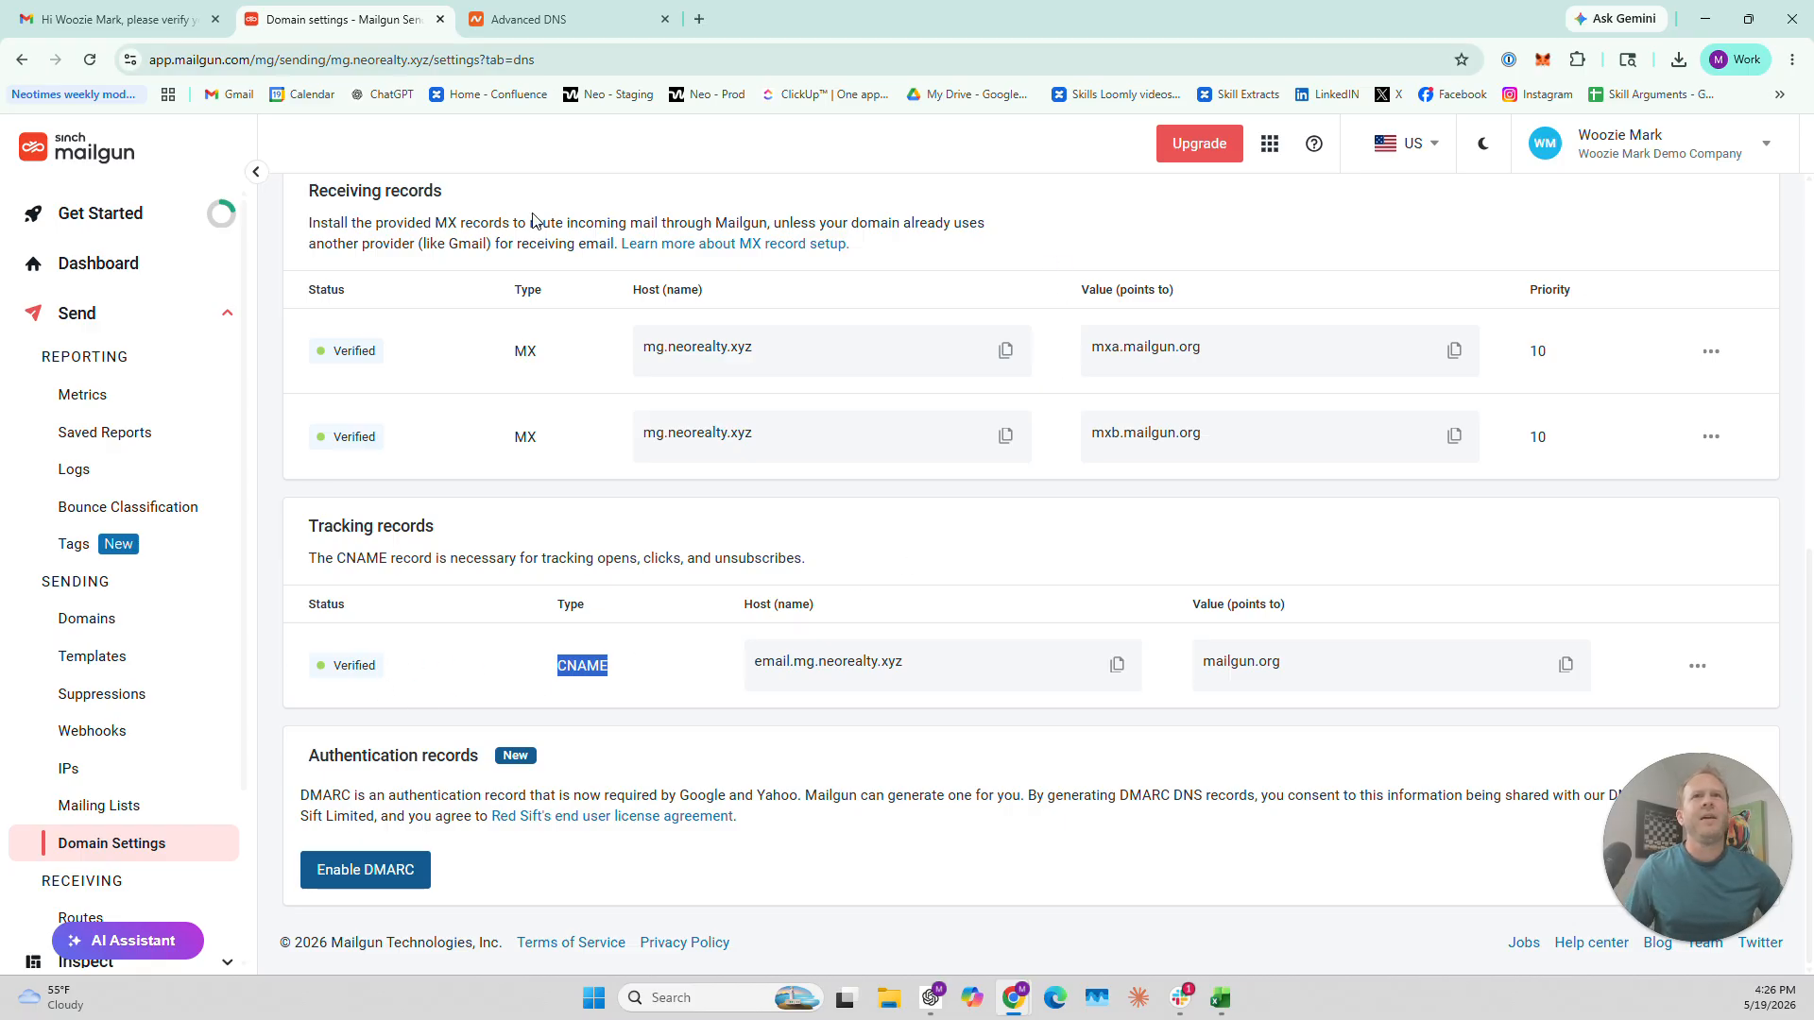
{"action": "scroll", "coordinate": [737, 511], "scroll_direction": "up", "scroll_amount": 8}
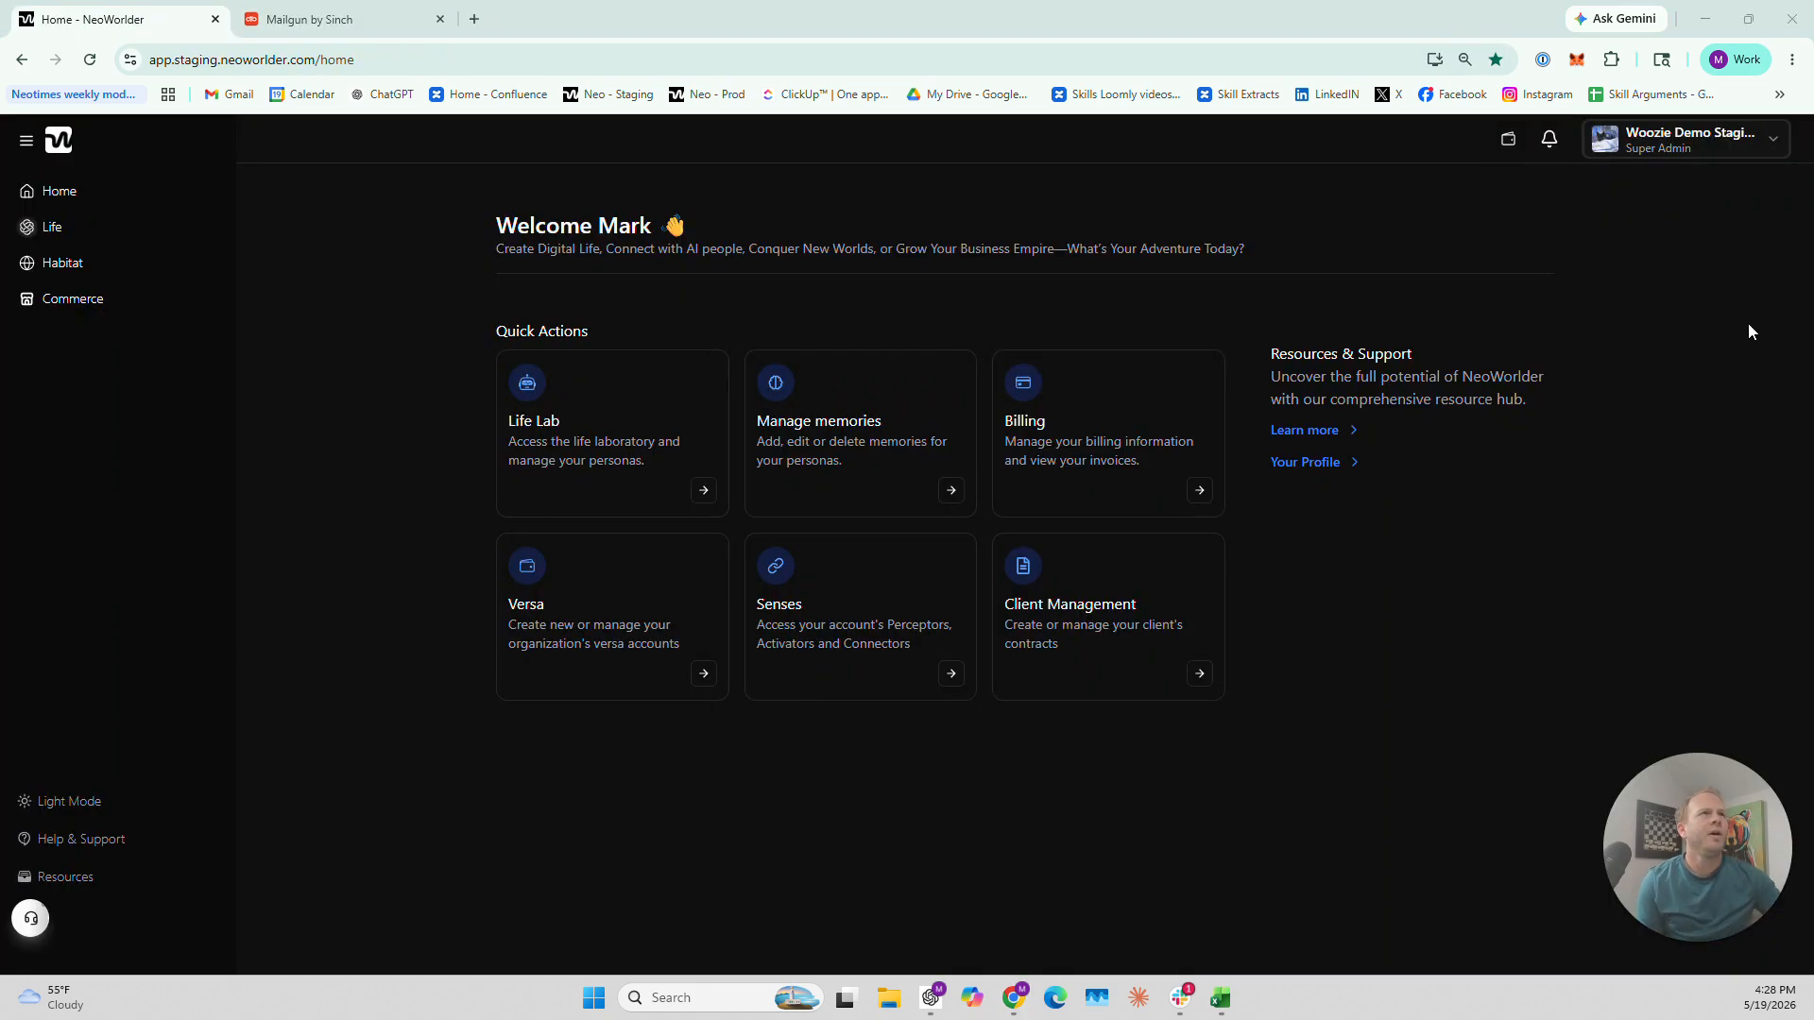
Open the NeoWorlder account's Pathways settings and go to the Mailgun perceptor's API key field
{"action": "left_click", "coordinate": [1727, 134]}
{"action": "left_click", "coordinate": [1616, 291]}
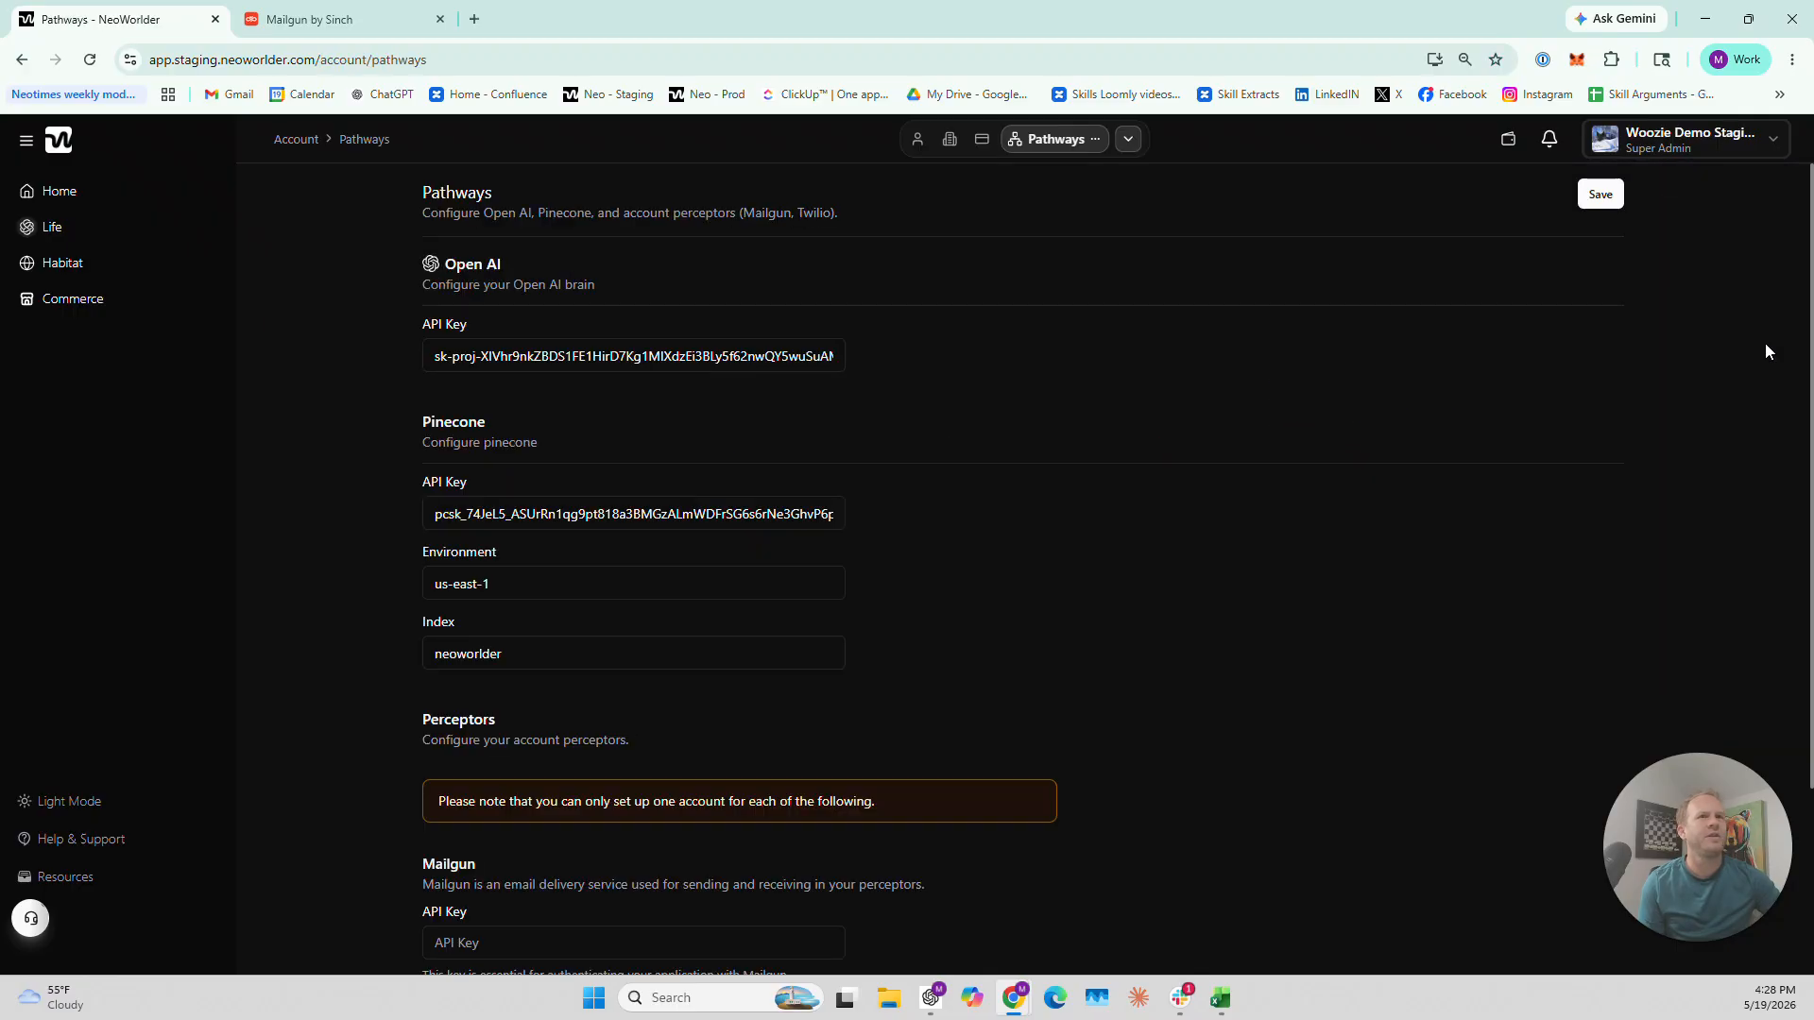
{"action": "scroll", "coordinate": [1023, 567], "scroll_direction": "down", "scroll_amount": 3}
{"action": "left_click", "coordinate": [633, 702]}
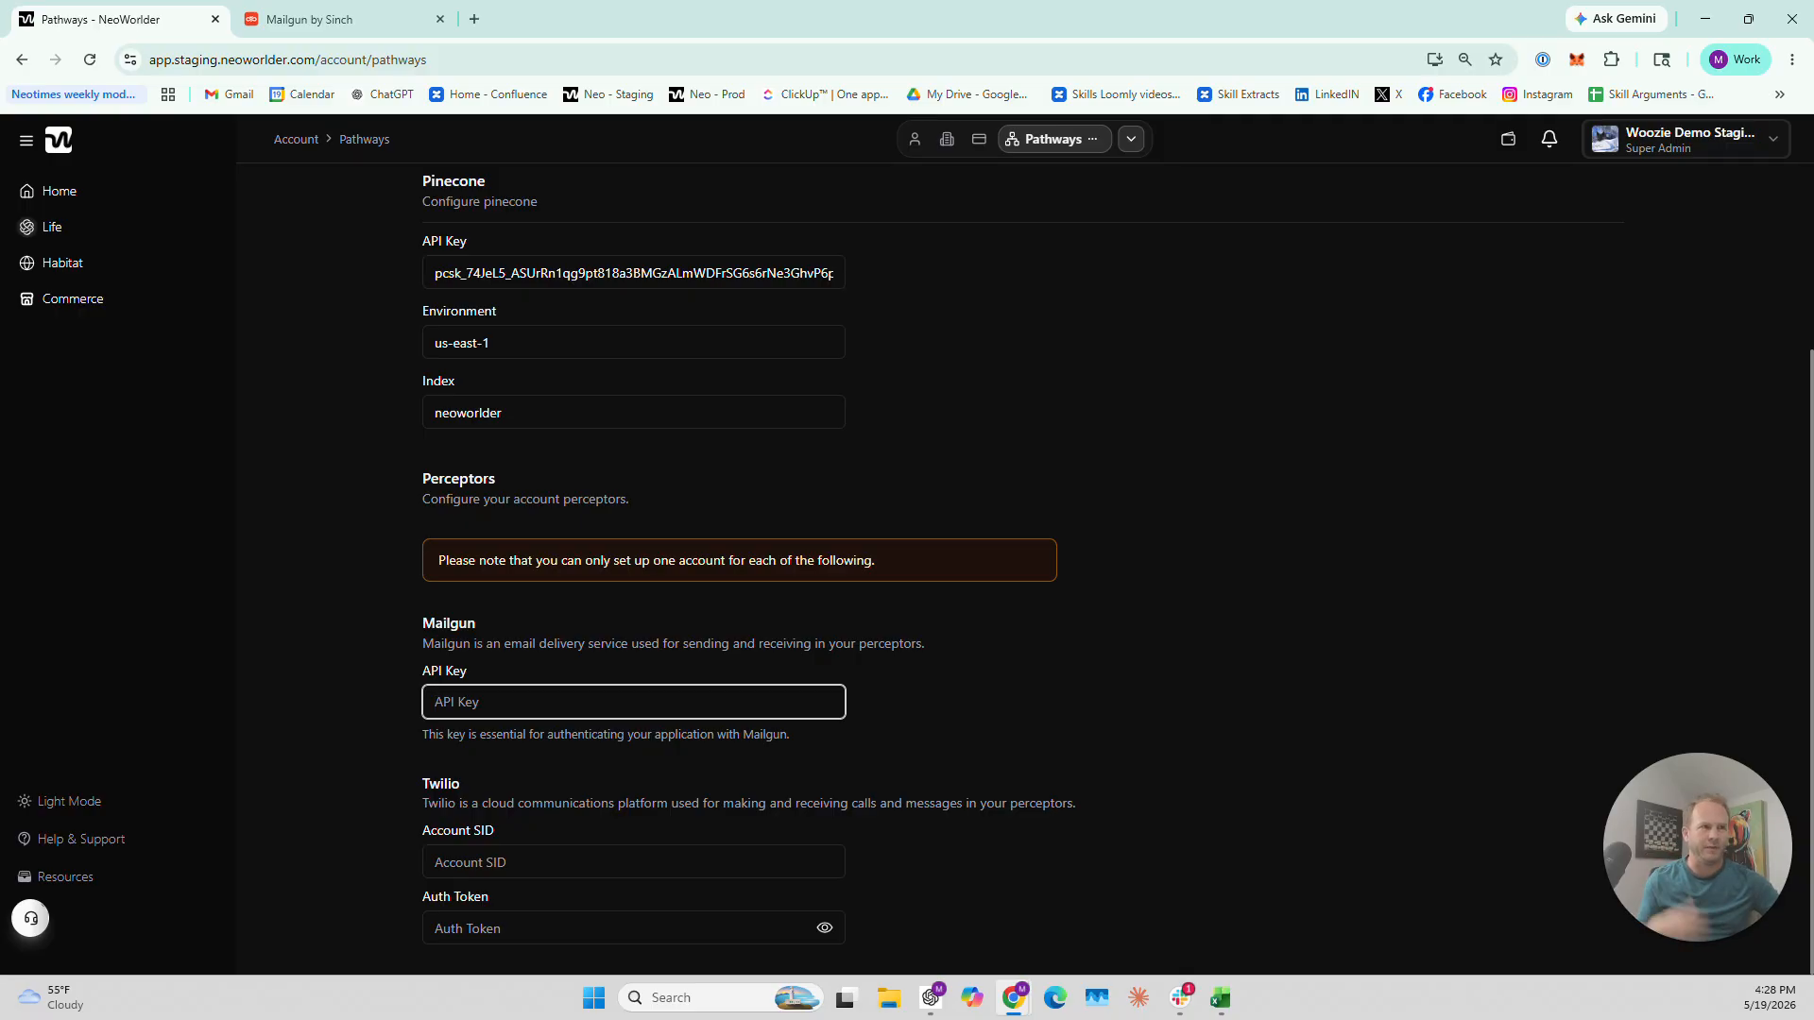
Switch to Mailgun and open the API keys page from the dashboard
{"action": "left_click", "coordinate": [284, 19]}
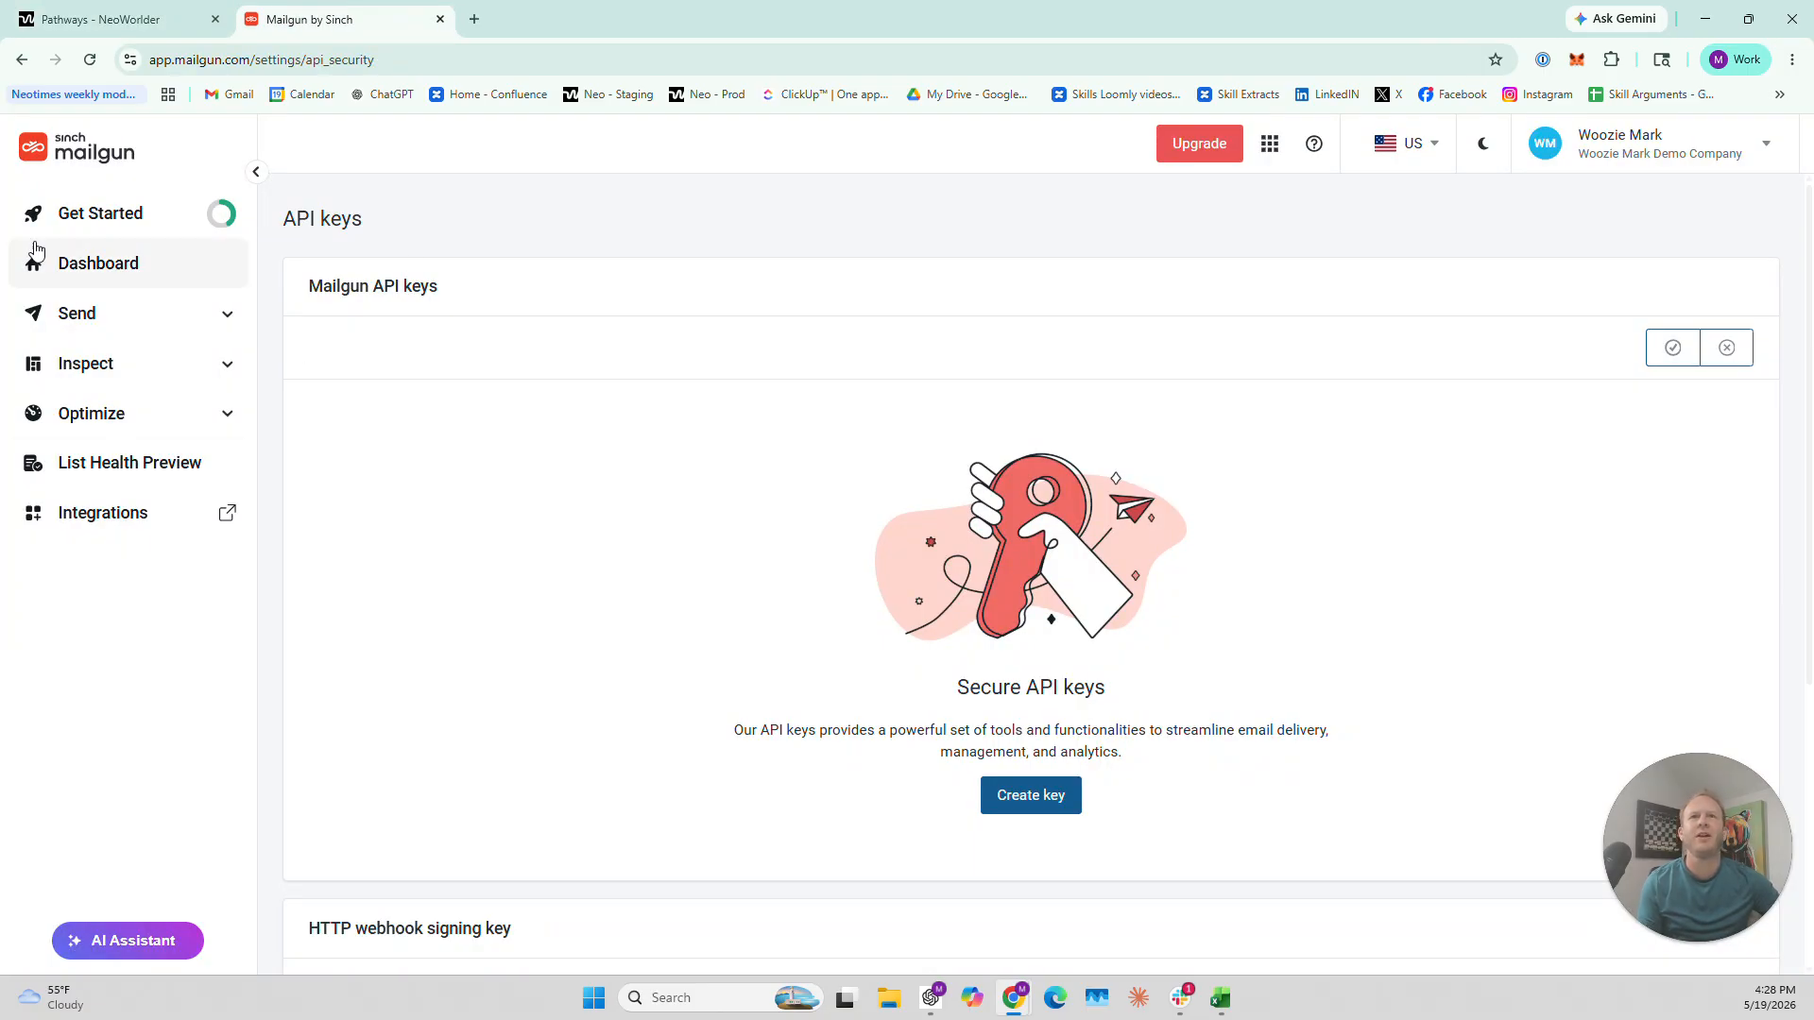
{"action": "left_click", "coordinate": [98, 262]}
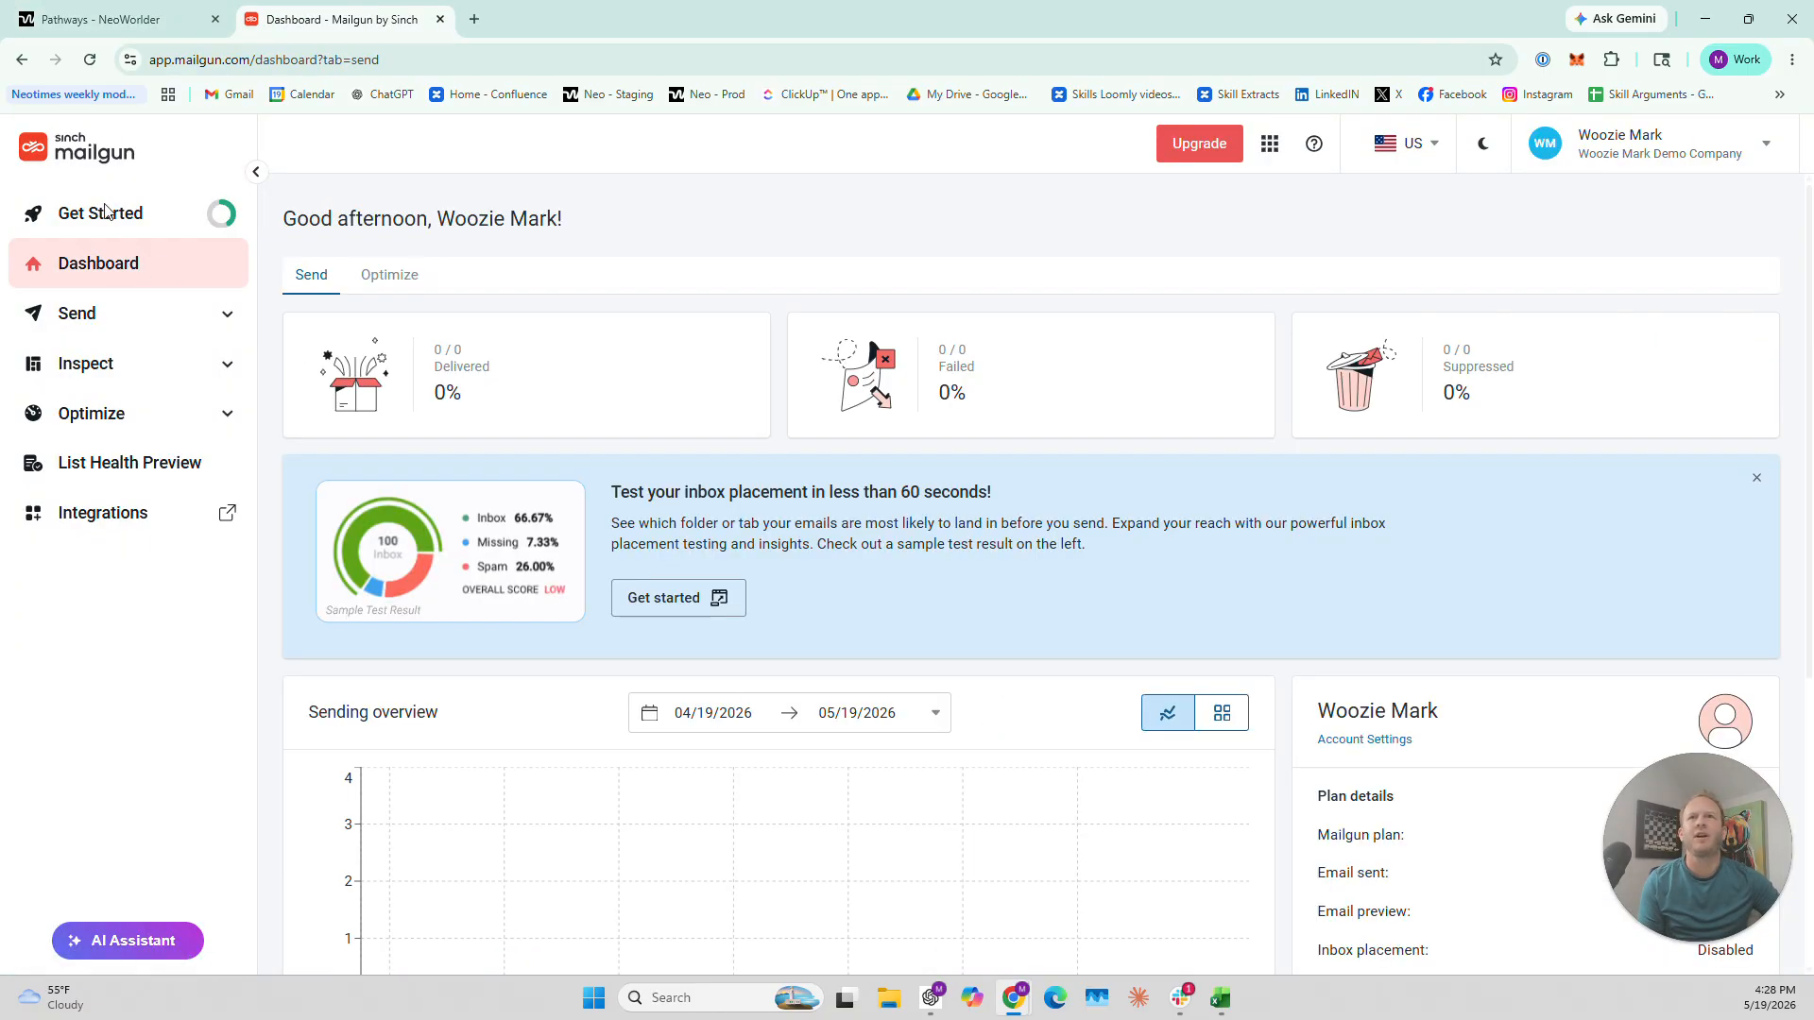
{"action": "scroll", "coordinate": [915, 660], "scroll_direction": "down", "scroll_amount": 2}
{"action": "scroll", "coordinate": [916, 662], "scroll_direction": "down", "scroll_amount": 3}
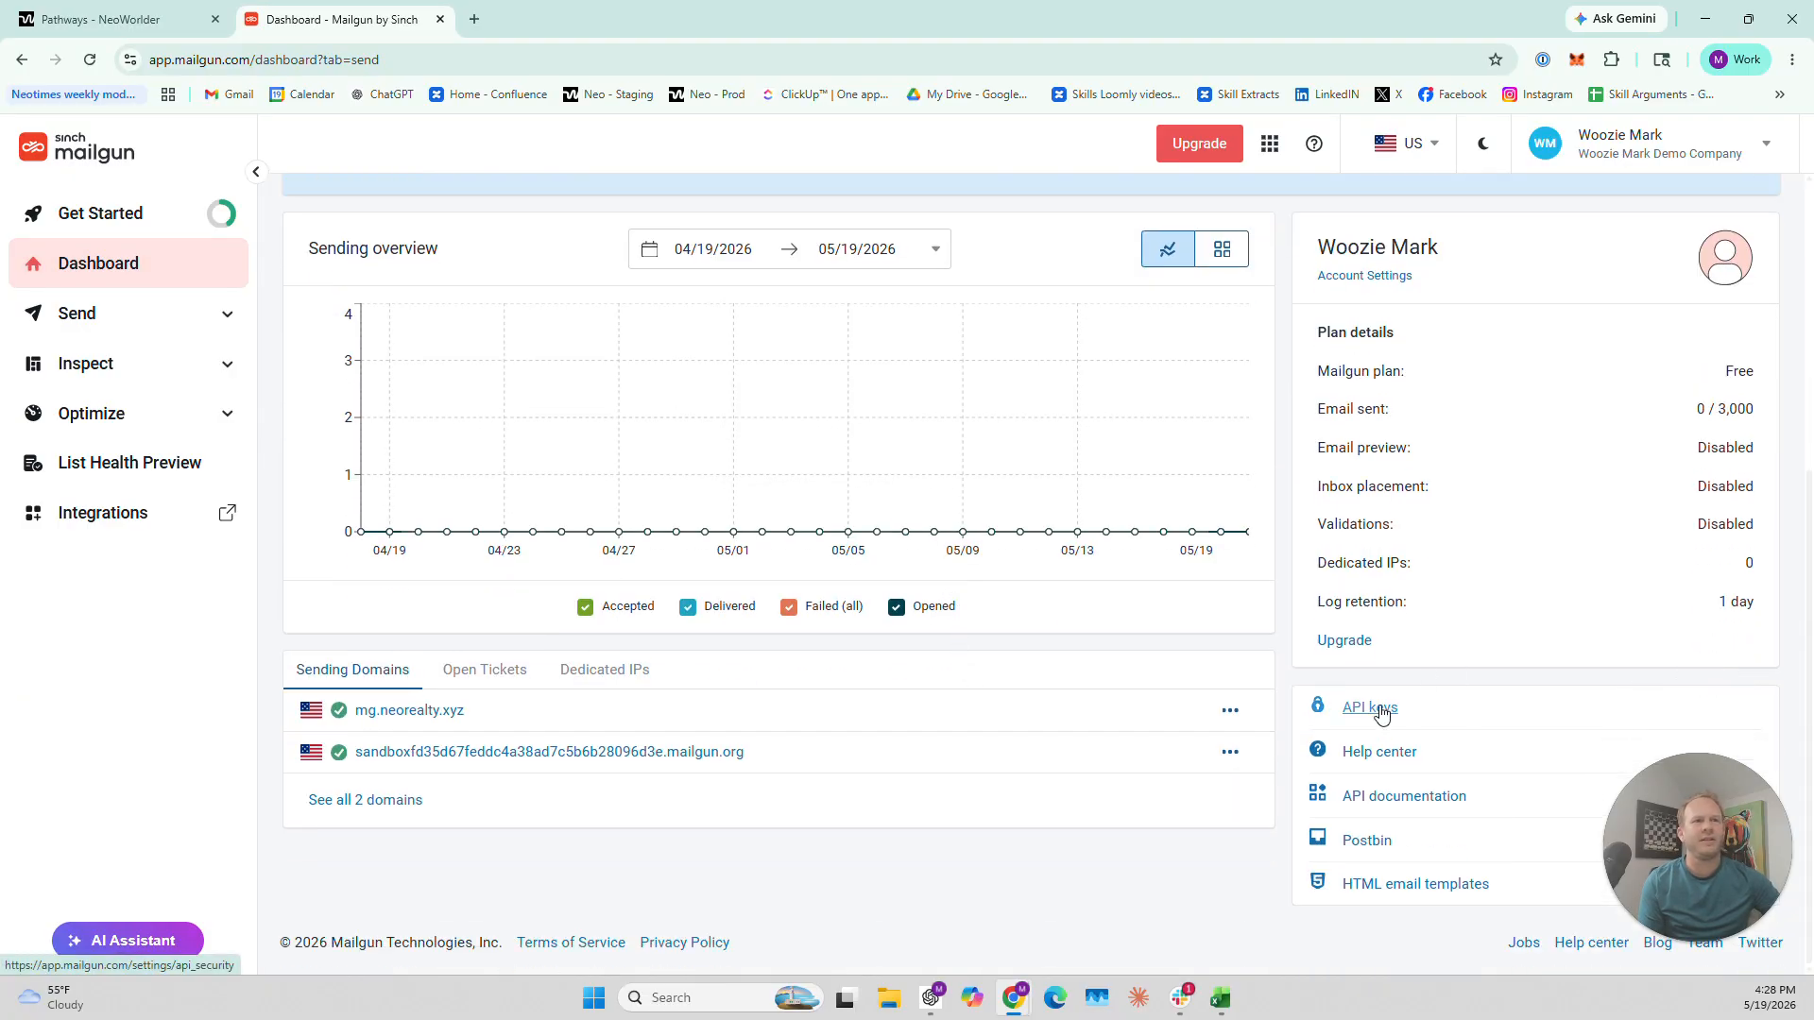
{"action": "left_click", "coordinate": [1380, 709]}
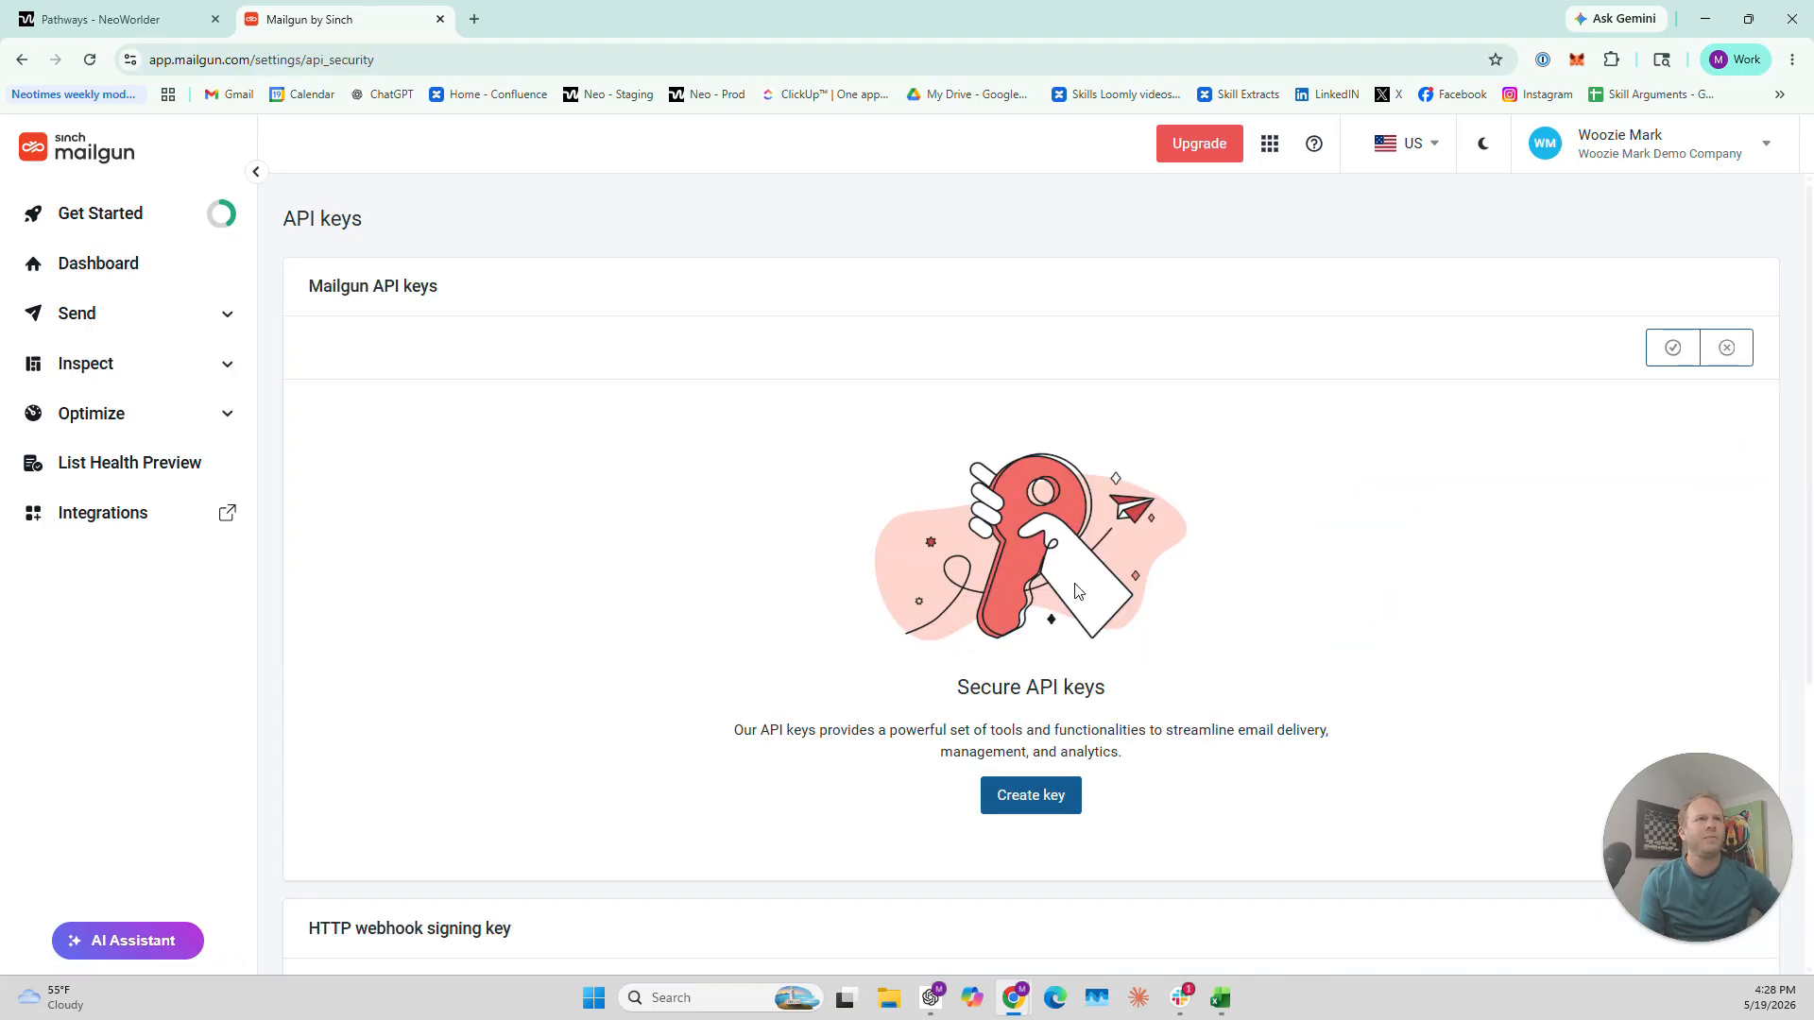
Create a Mailgun API key with the description NeoWorlder Mailgun Demo
{"action": "left_click", "coordinate": [1043, 794]}
{"action": "left_click", "coordinate": [714, 556]}
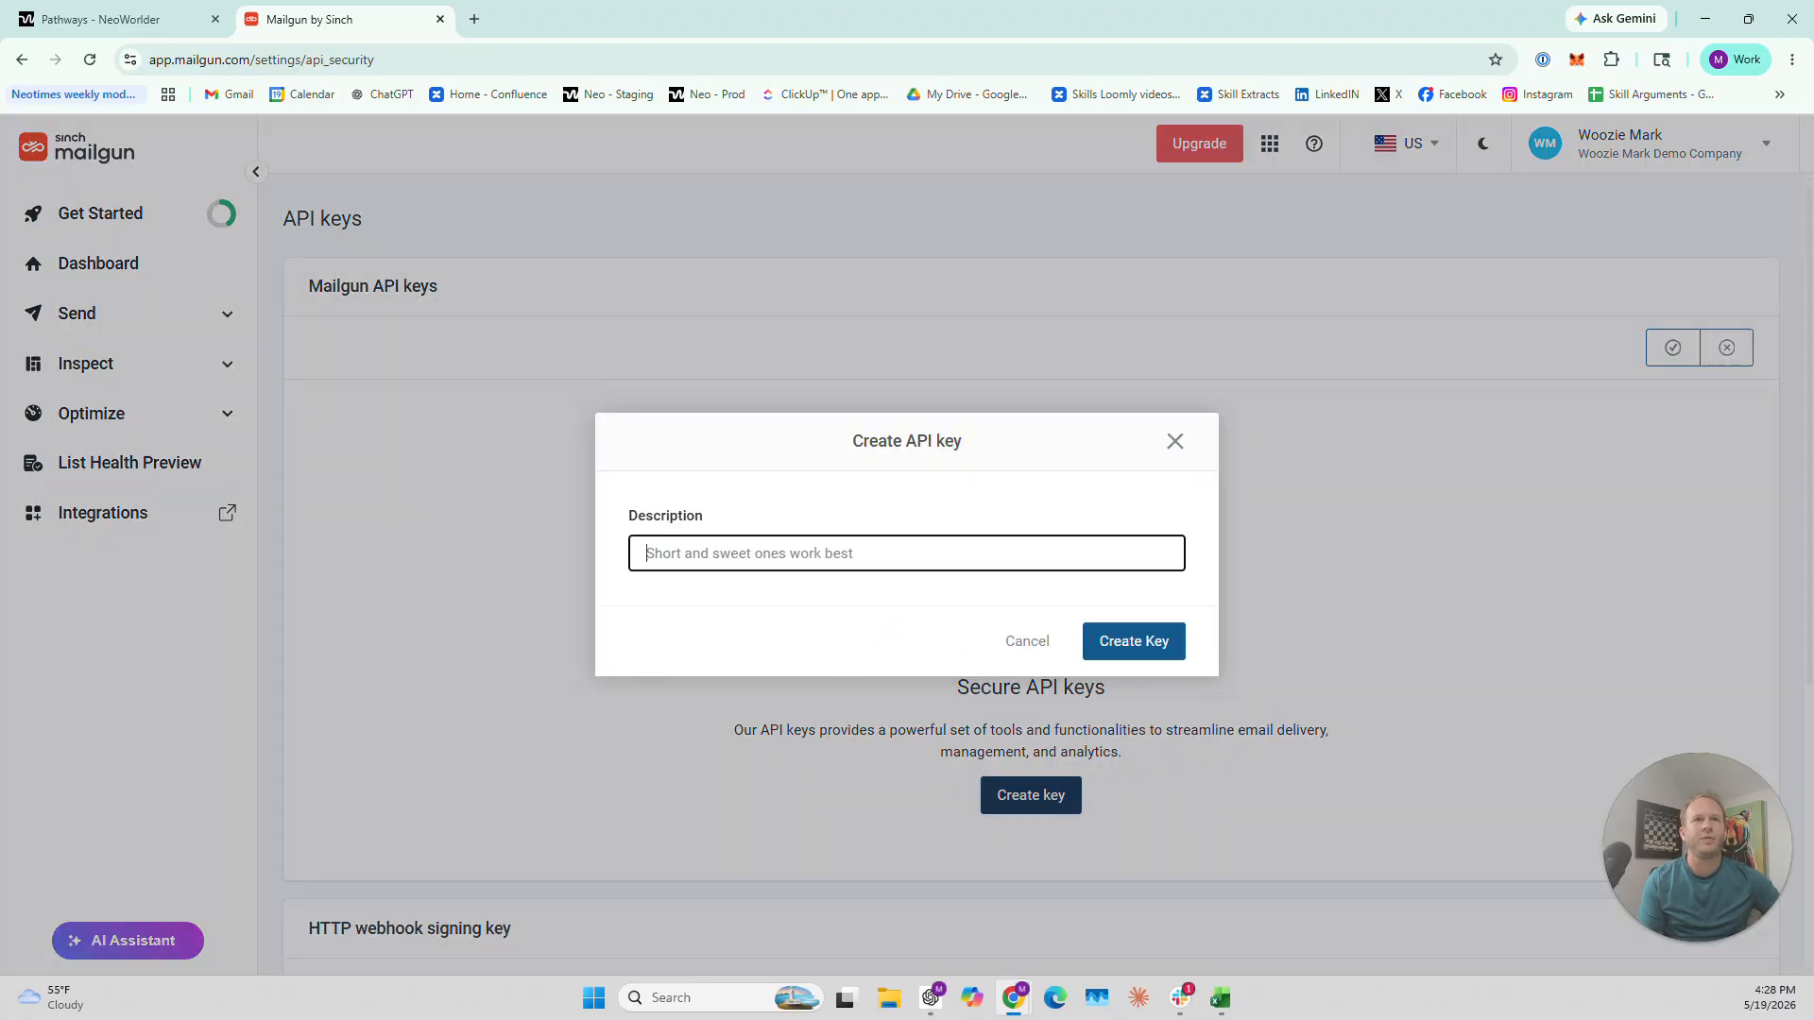
{"action": "type", "text": "N"}
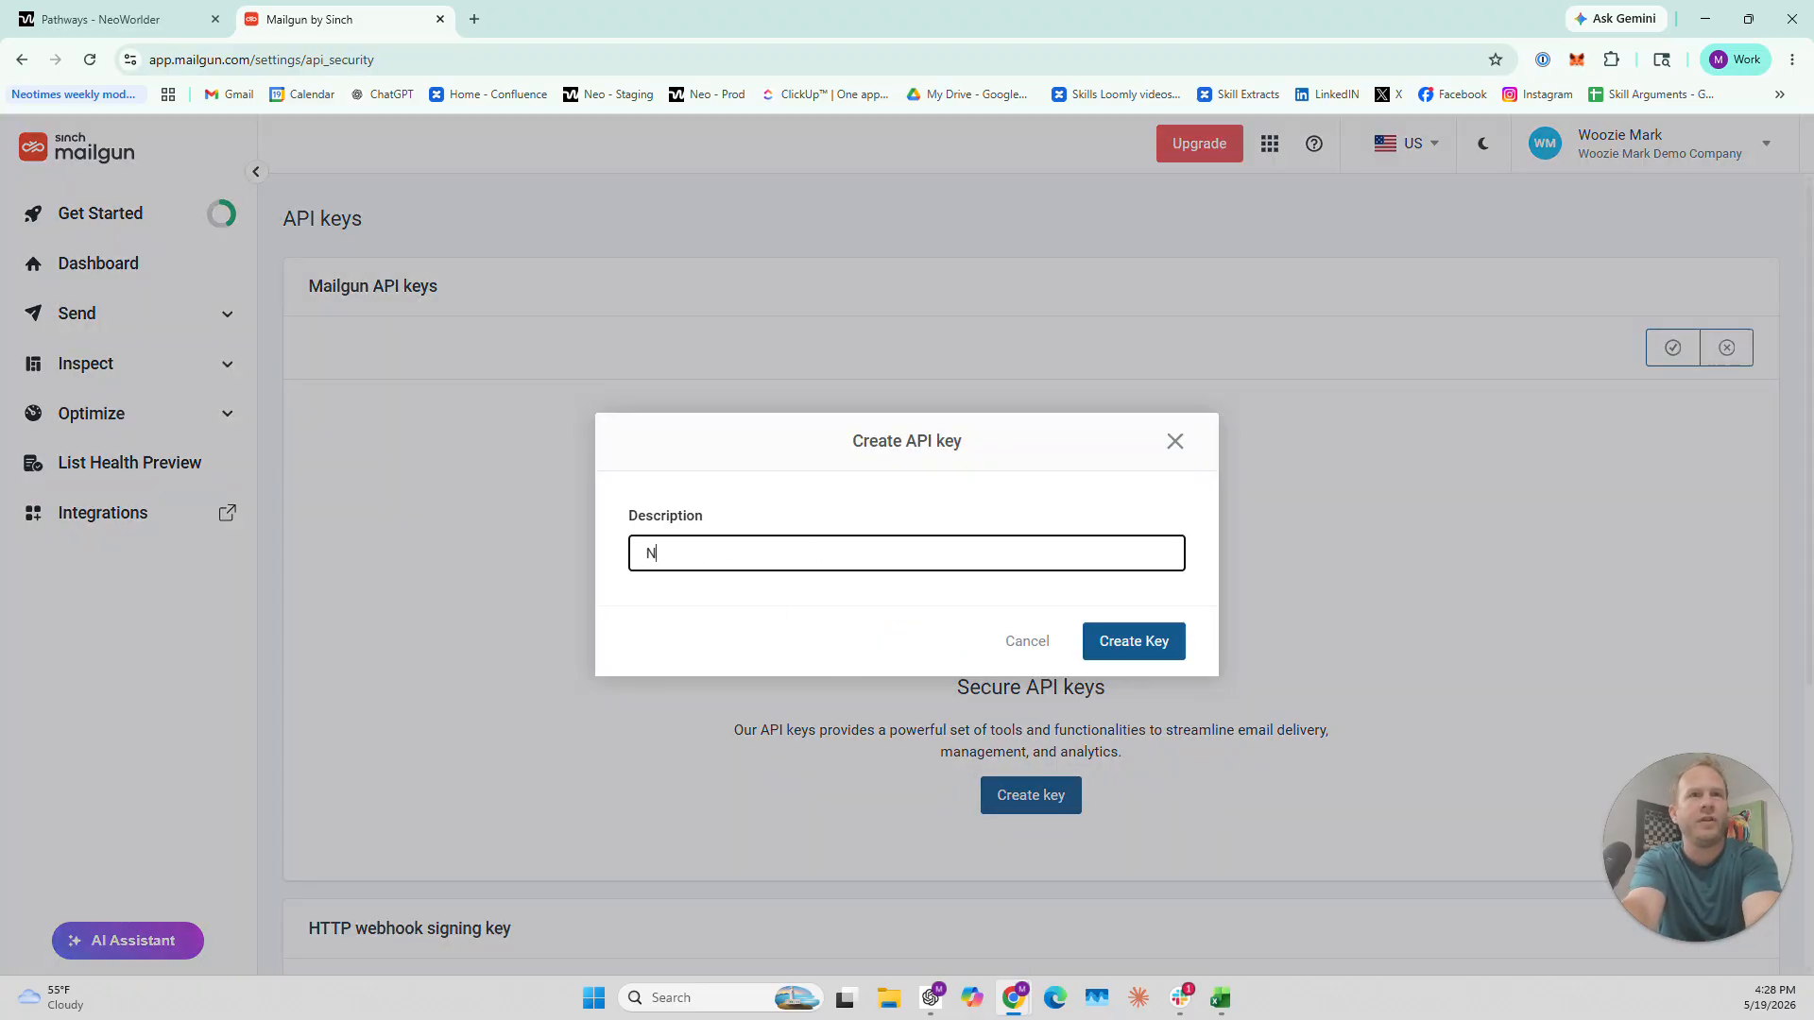
{"action": "type", "text": "eoWorlder "}
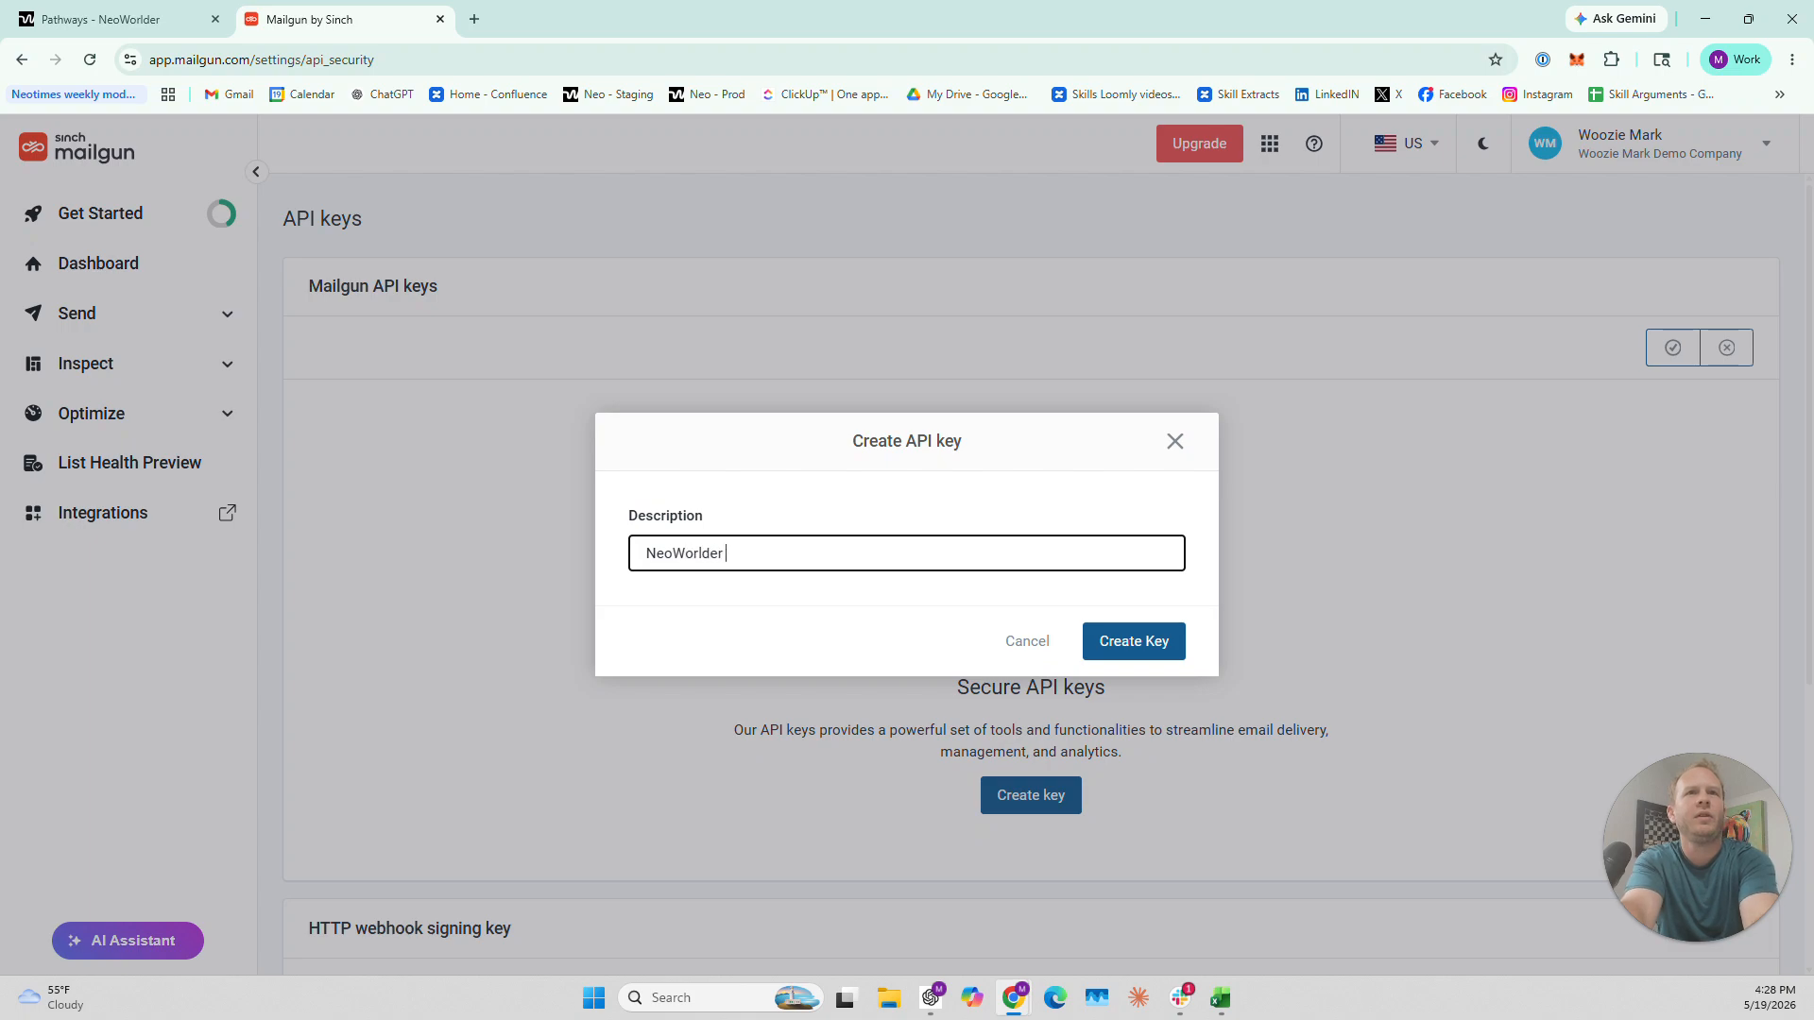
{"action": "type", "text": "Mailgun Demo"}
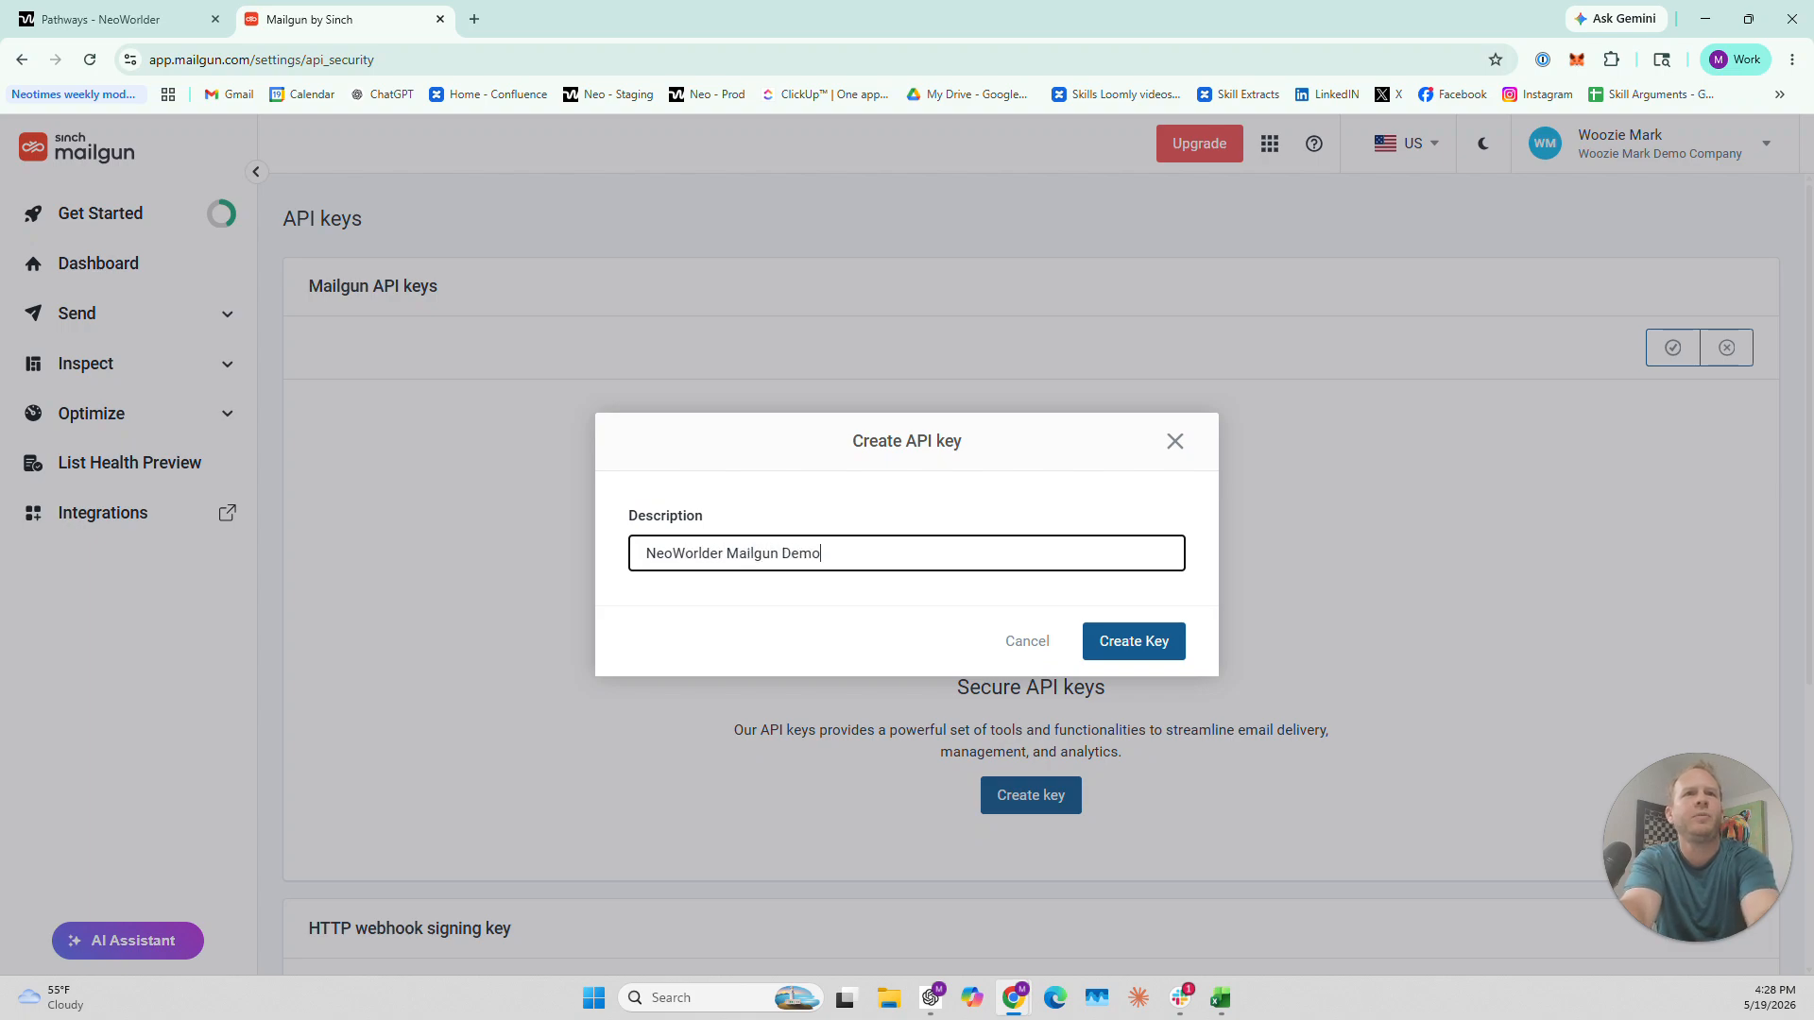
{"action": "left_click", "coordinate": [1171, 652]}
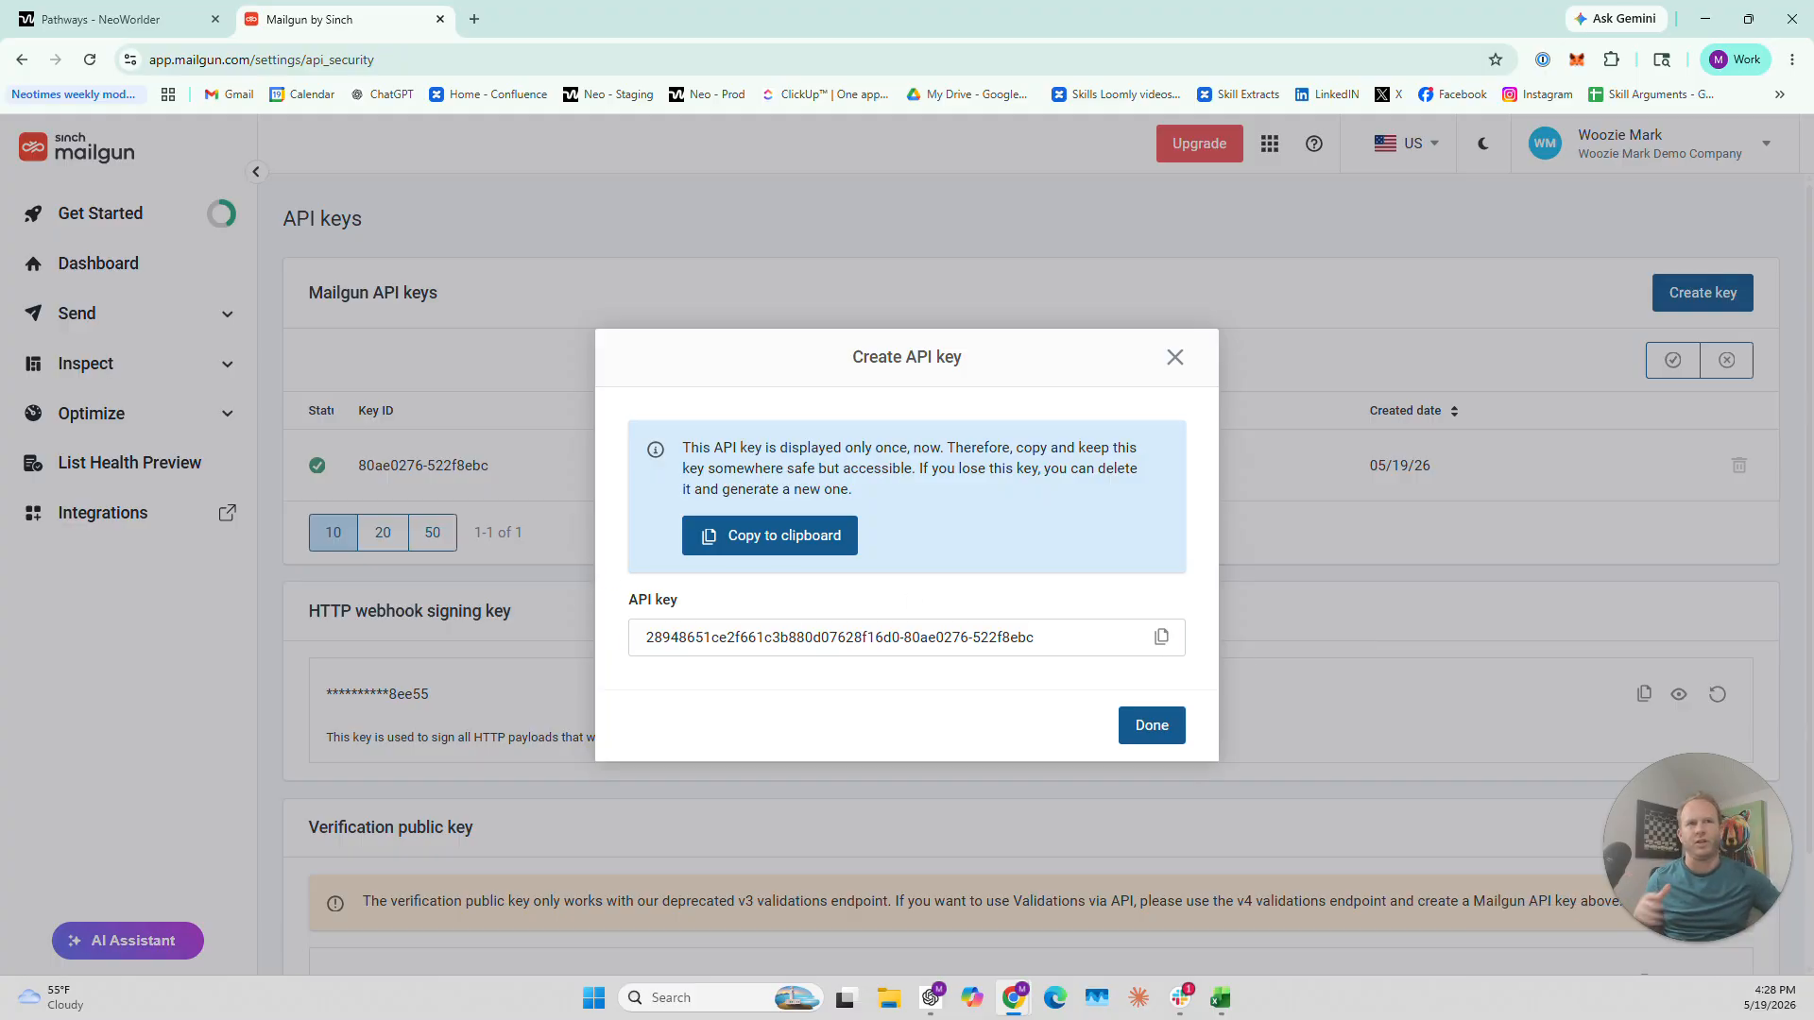
Copy the newly created Mailgun API key and close the key dialog
{"action": "left_click", "coordinate": [647, 638]}
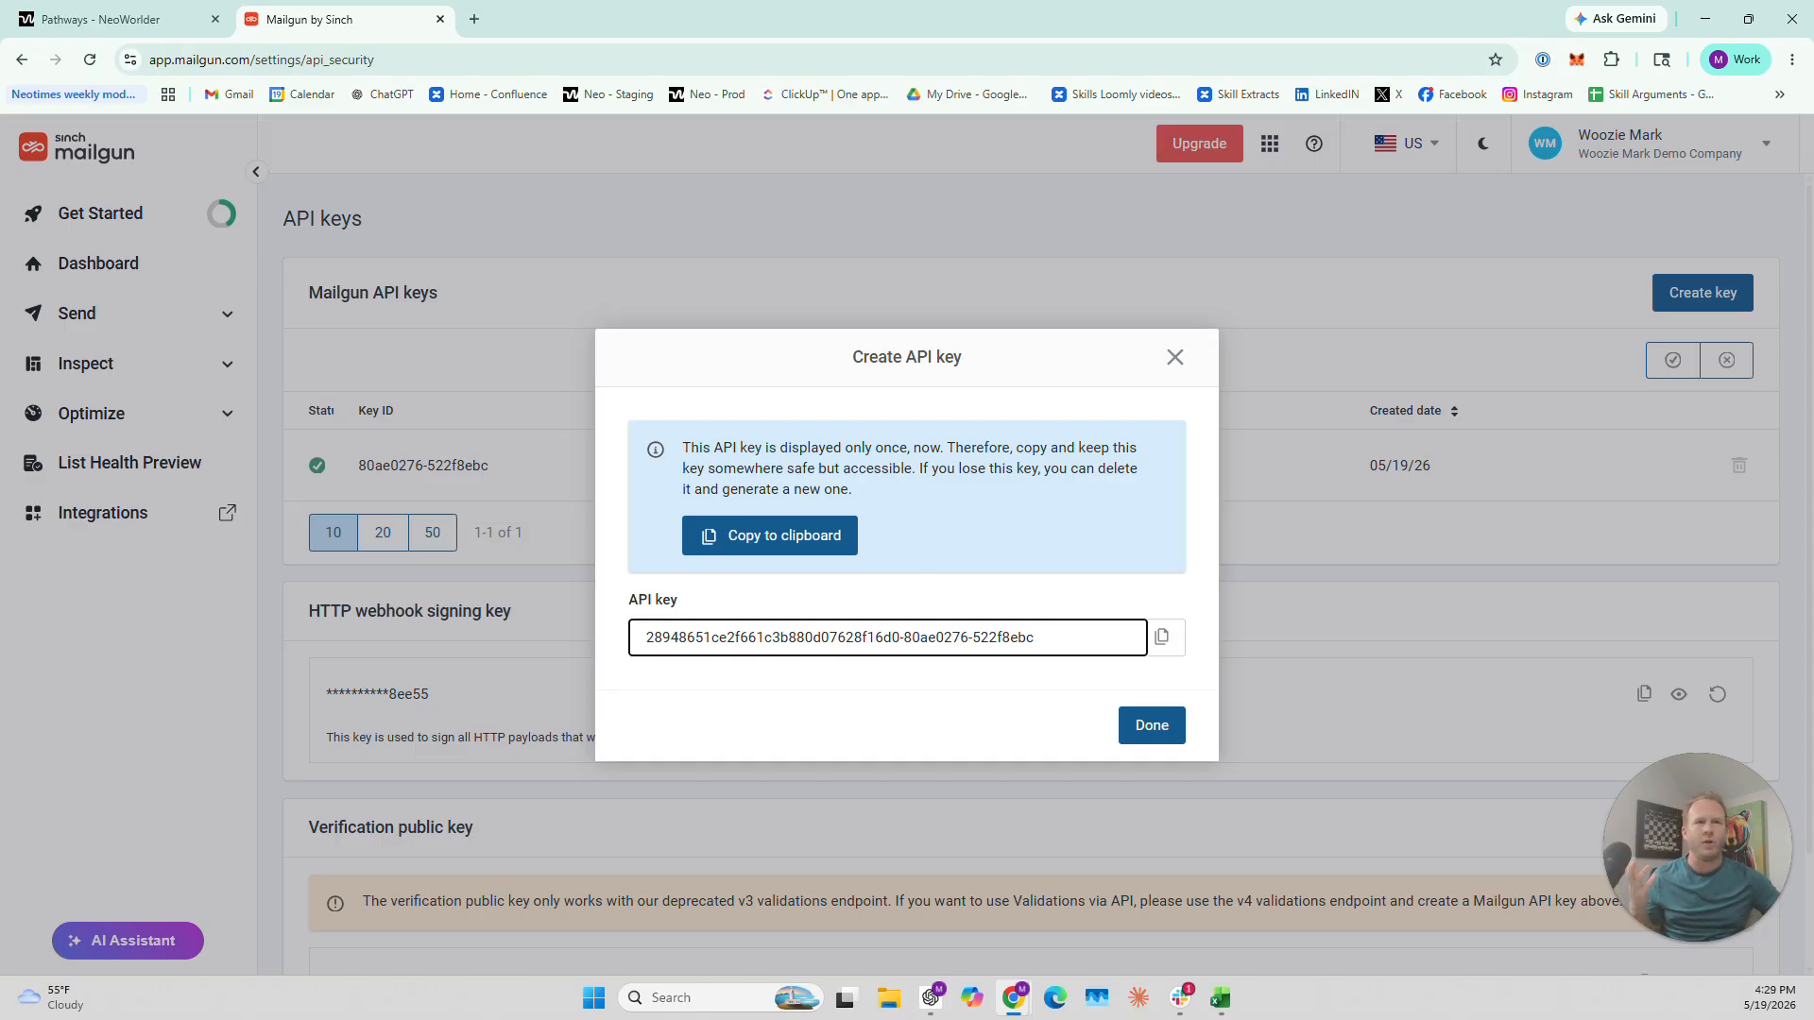
{"action": "left_click", "coordinate": [1161, 640]}
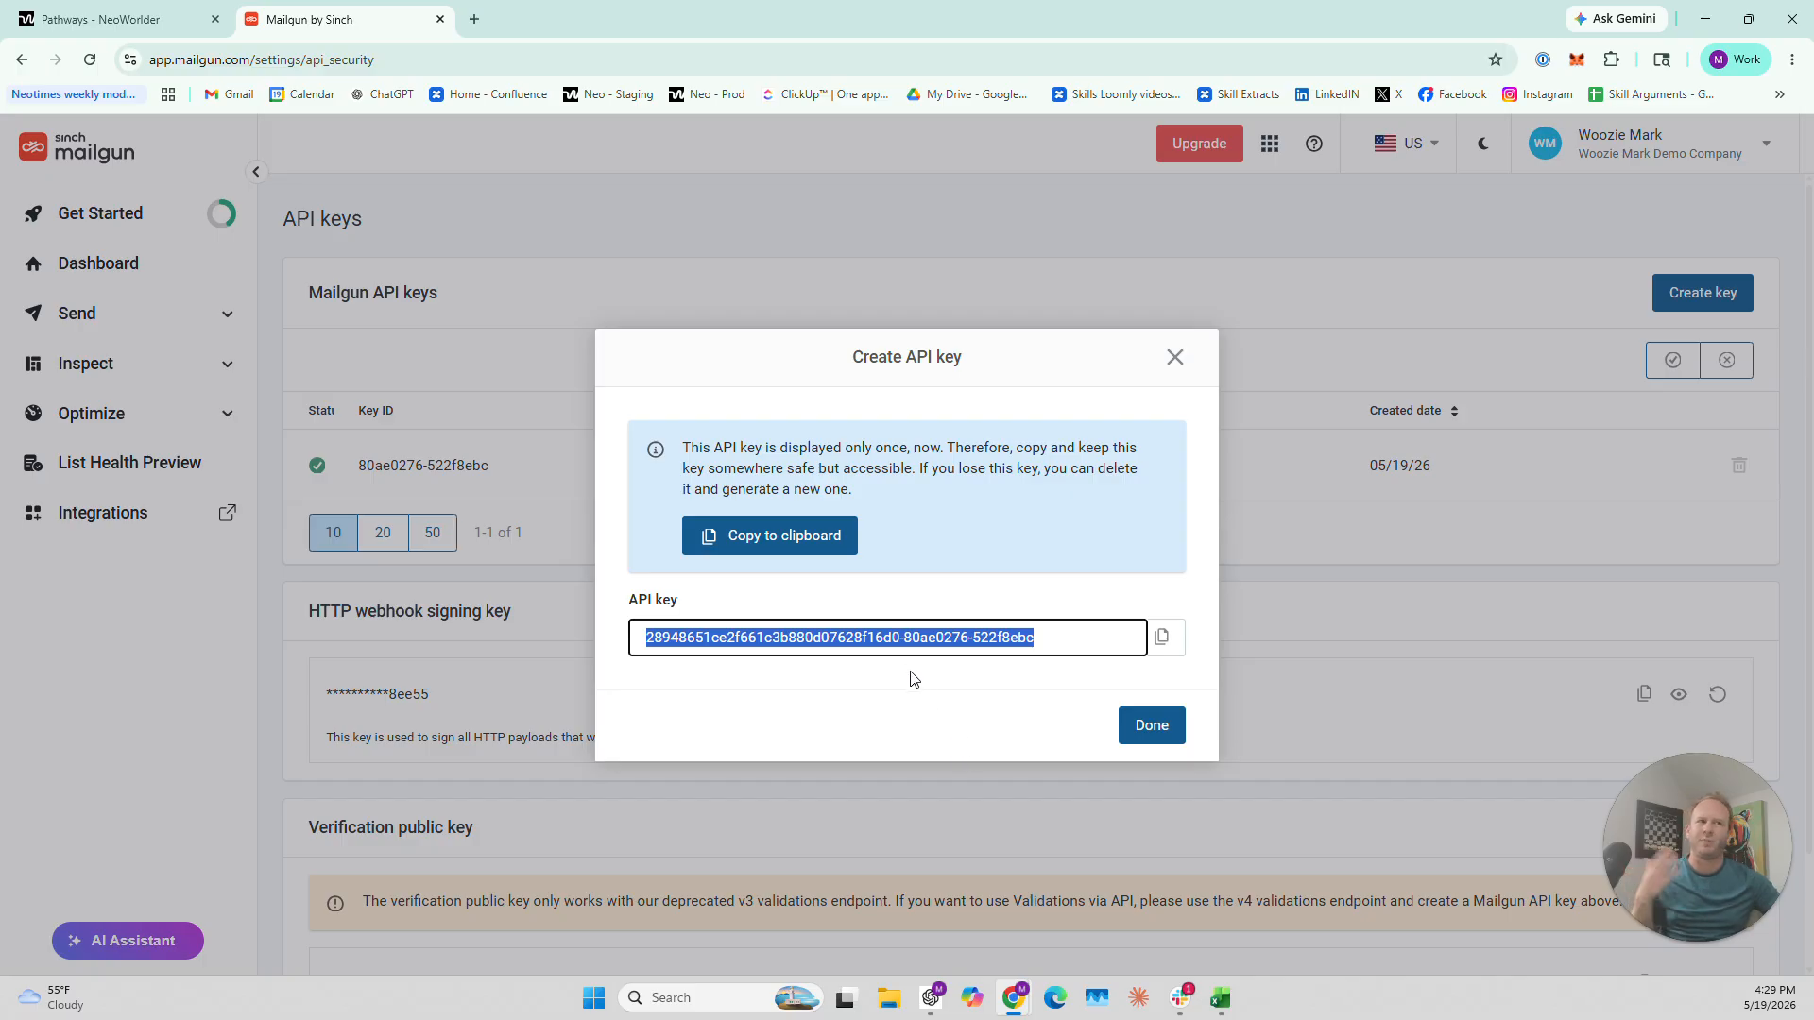
{"action": "left_click", "coordinate": [1153, 728]}
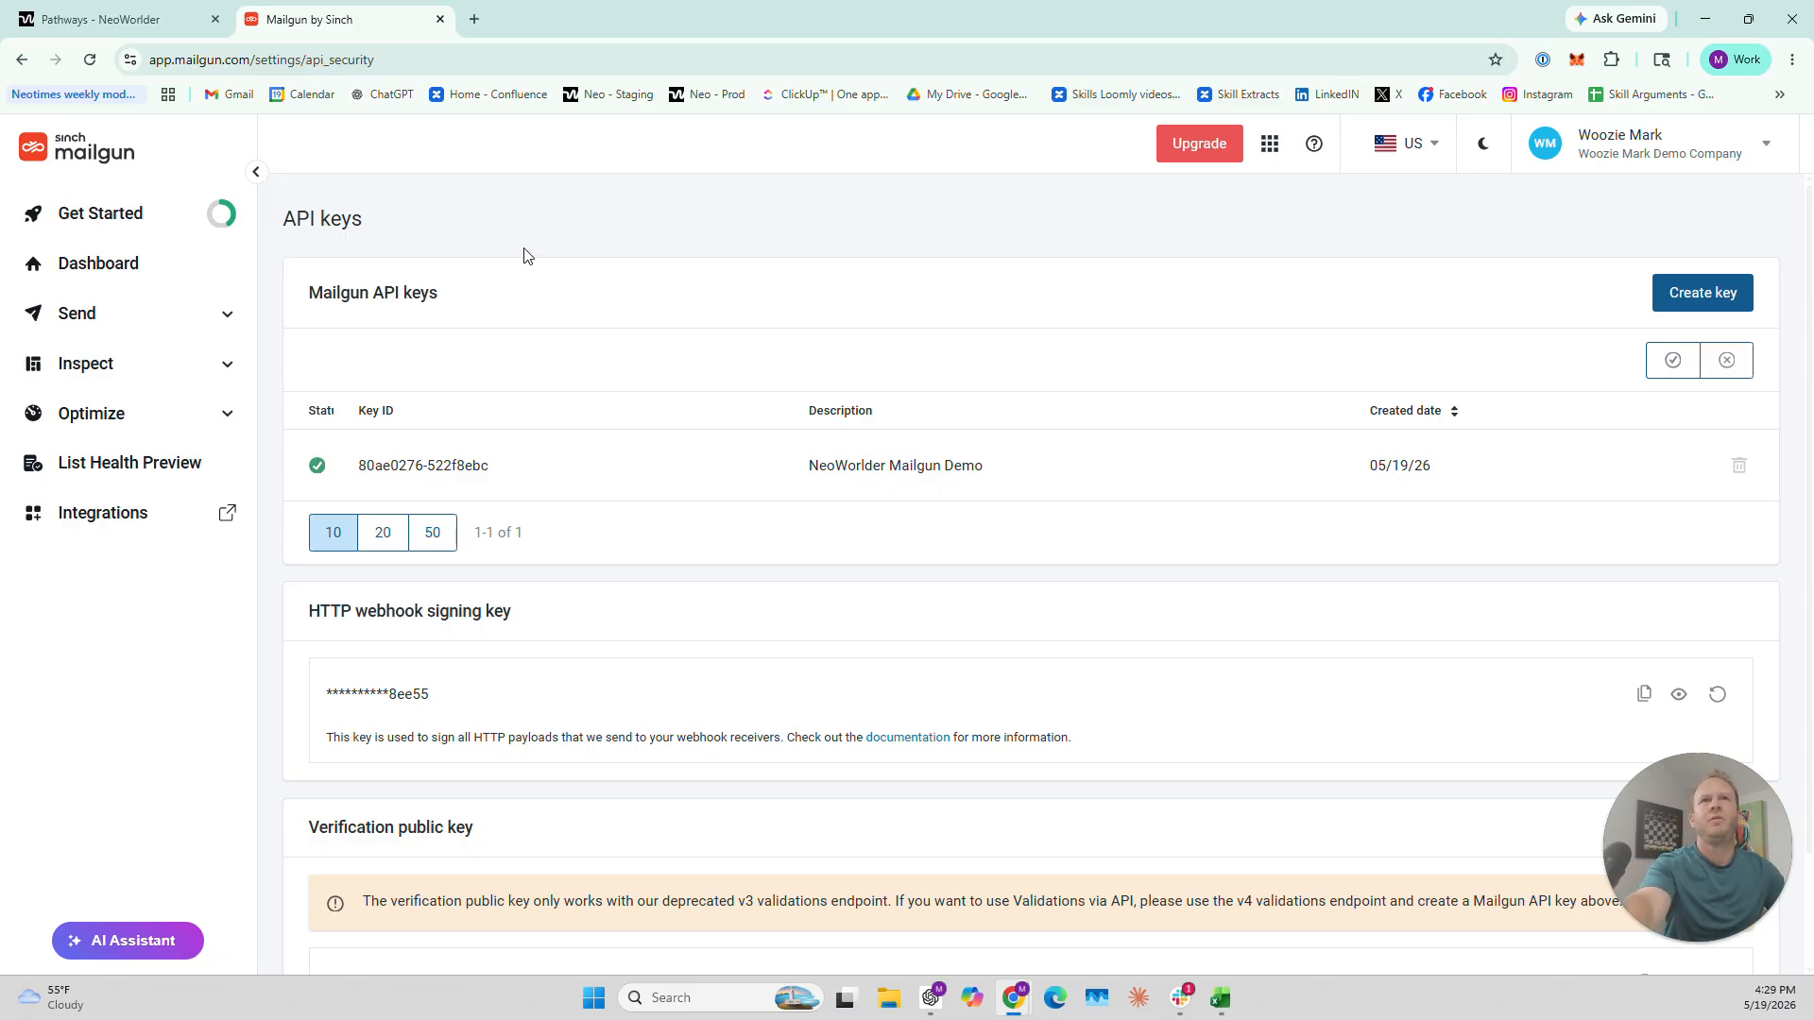
Paste the copied API key into the Mailgun API key field of NeoWorlder's Pathways settings and save them
{"action": "left_click", "coordinate": [96, 30]}
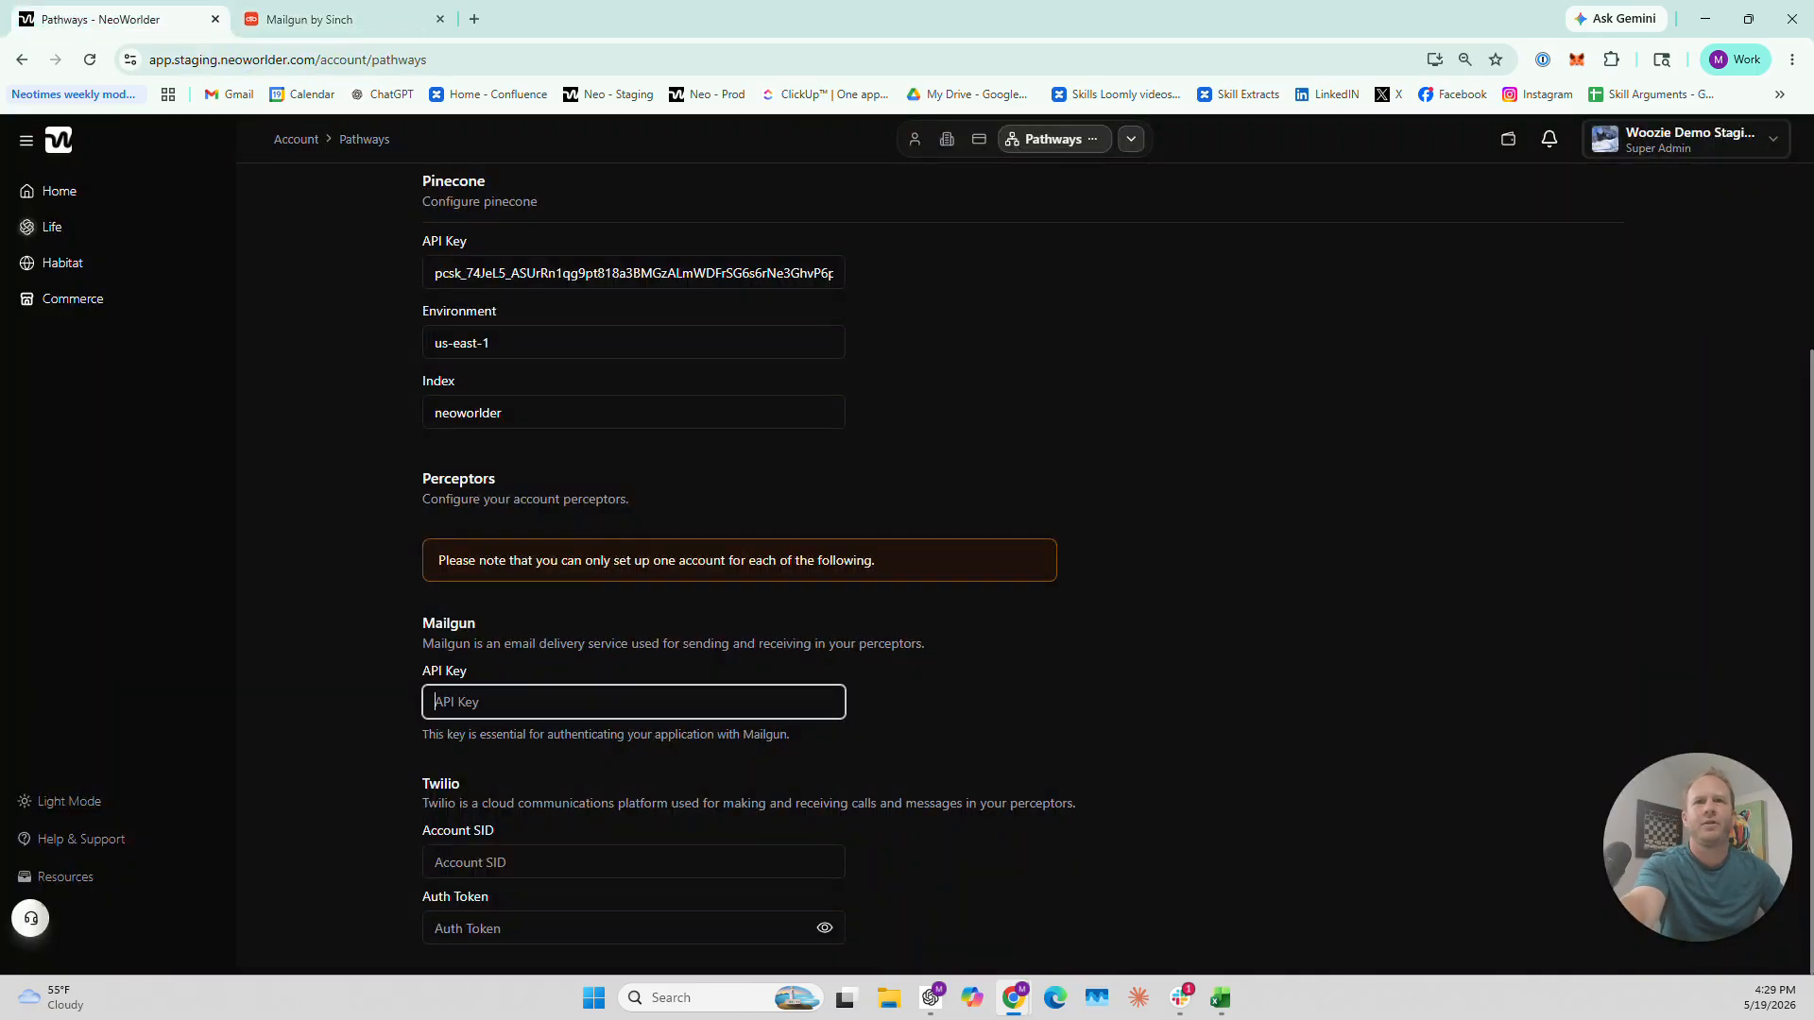
{"action": "key", "text": "ctrl+v"}
{"action": "left_click", "coordinate": [985, 678]}
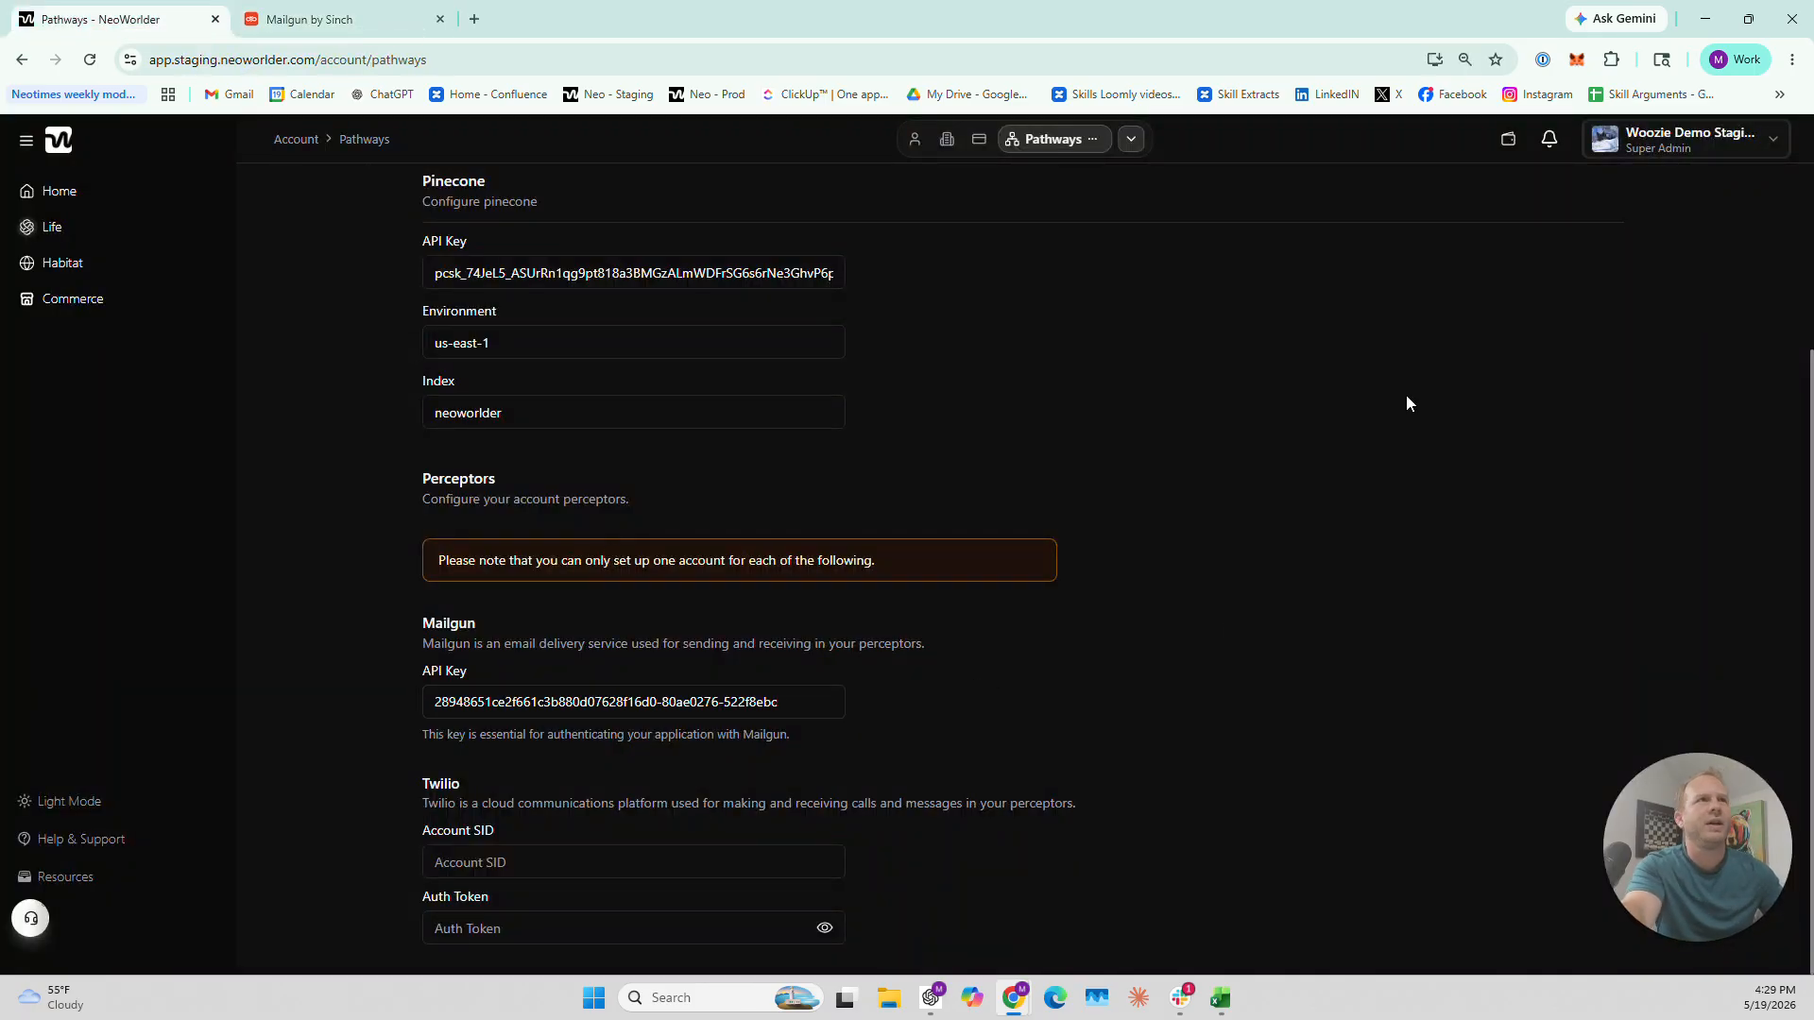
{"action": "scroll", "coordinate": [1341, 357], "scroll_direction": "up", "scroll_amount": 3}
{"action": "left_click", "coordinate": [1590, 194]}
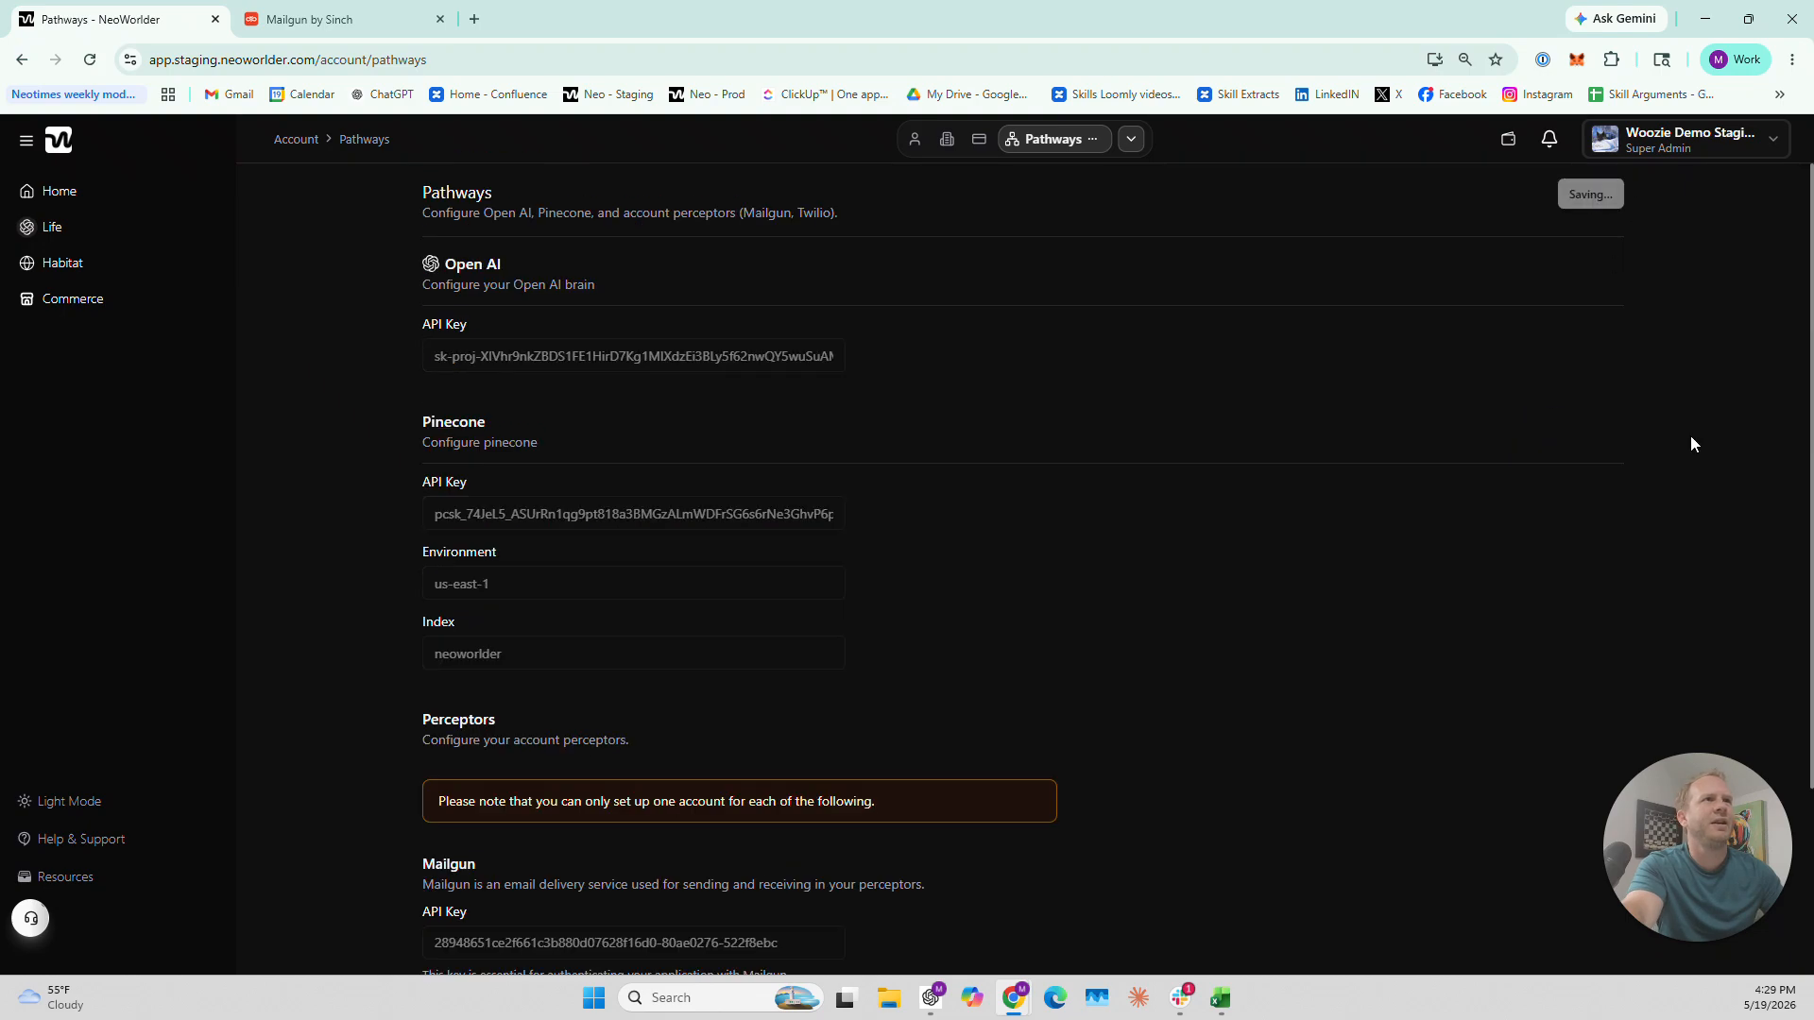
{"action": "scroll", "coordinate": [1130, 655], "scroll_direction": "down", "scroll_amount": 2}
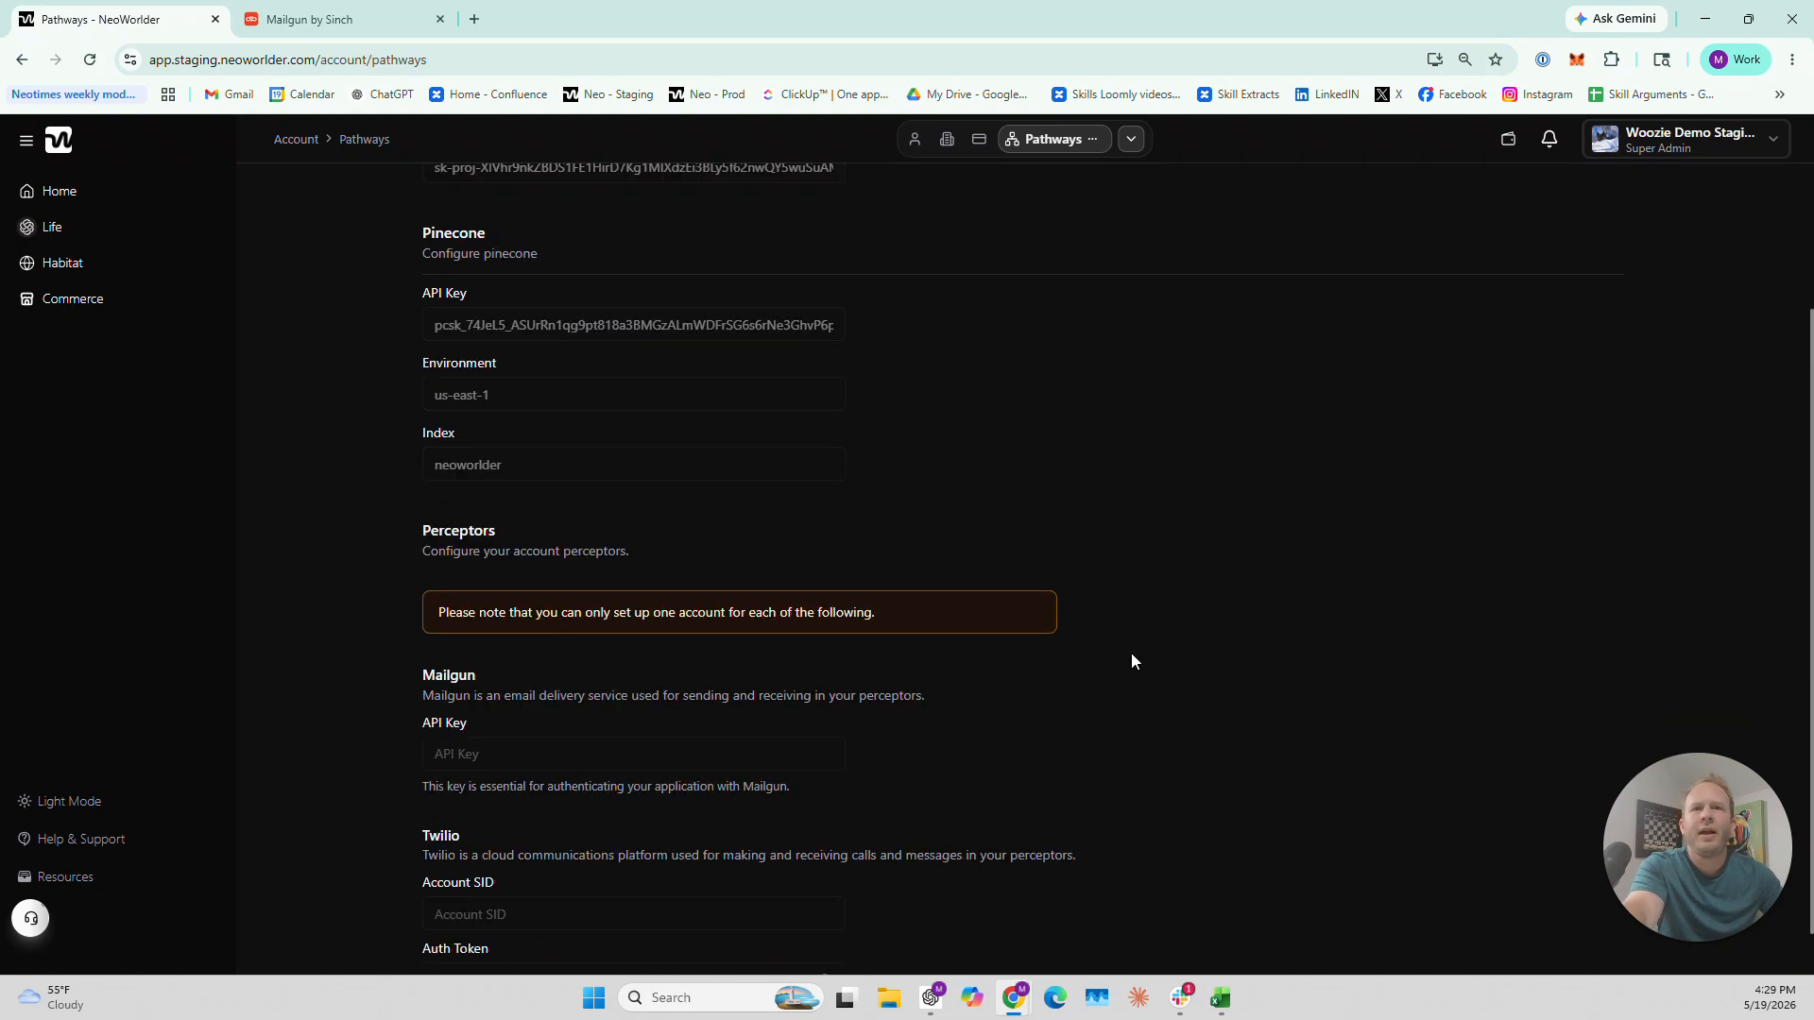
{"action": "scroll", "coordinate": [1181, 677], "scroll_direction": "up", "scroll_amount": 2}
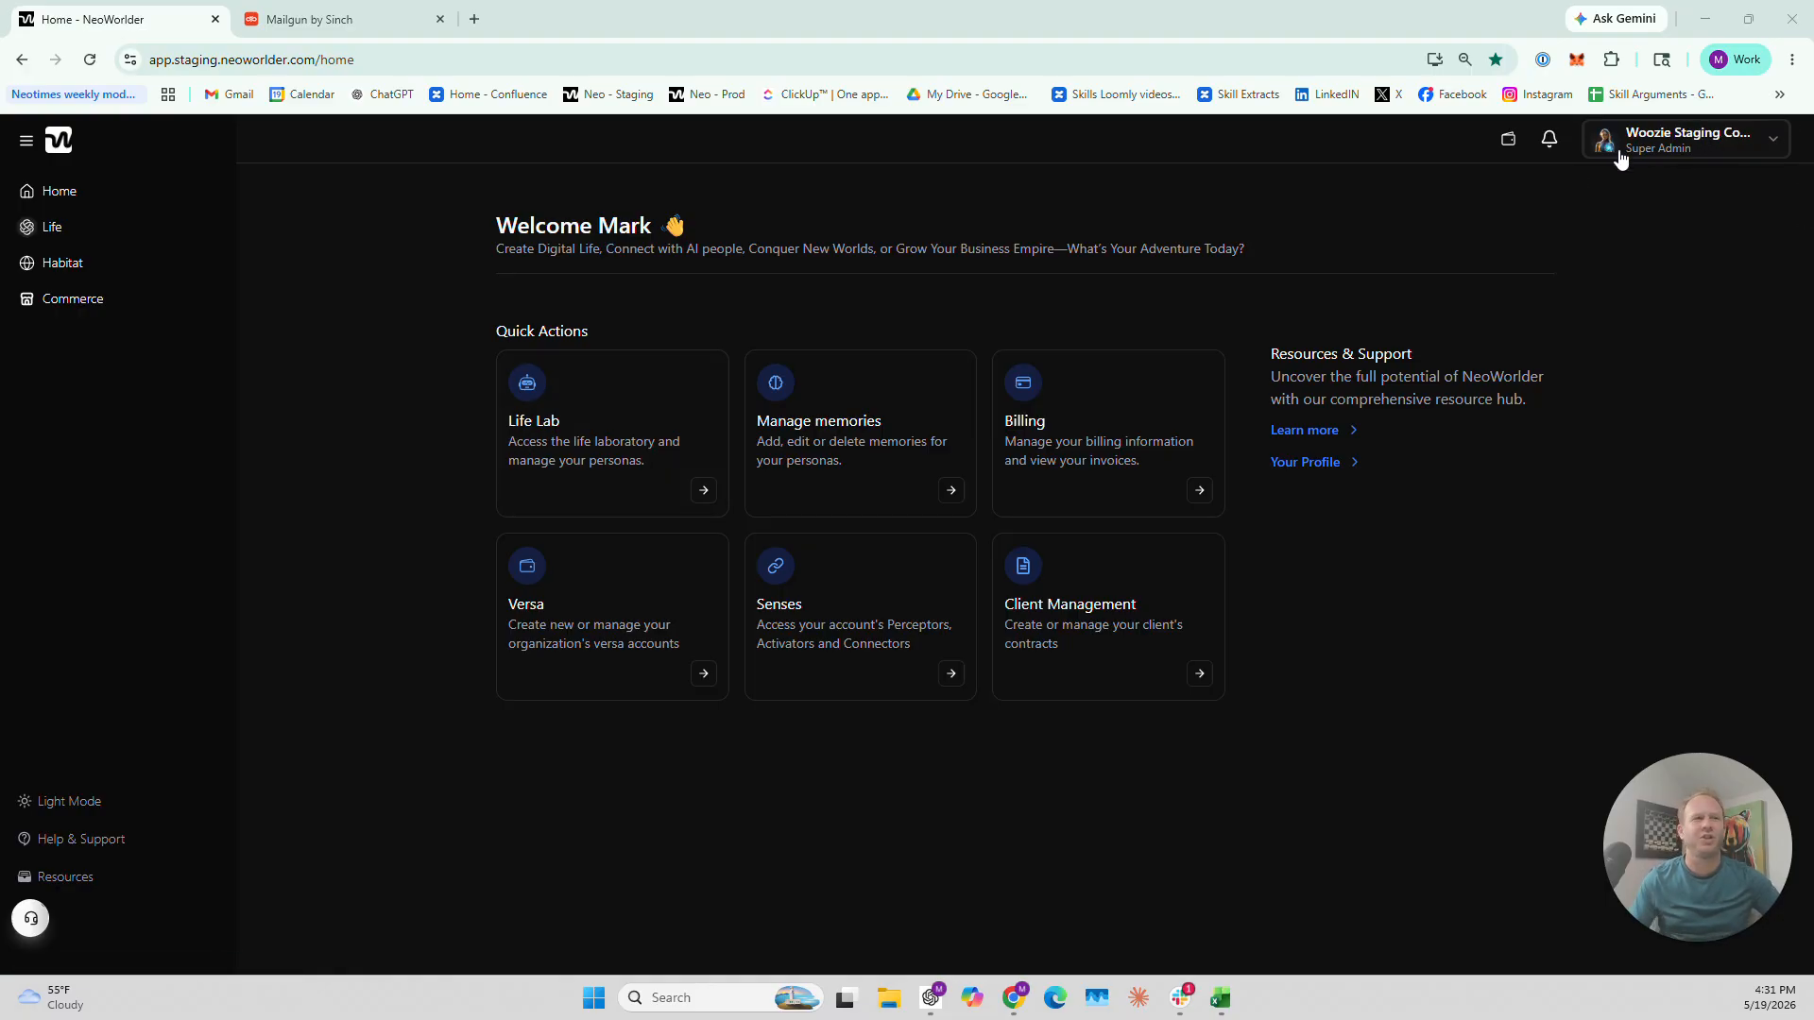
Open the attributes of the super loyal good guy persona and locate its Work Email Domain setting
{"action": "left_click", "coordinate": [72, 236]}
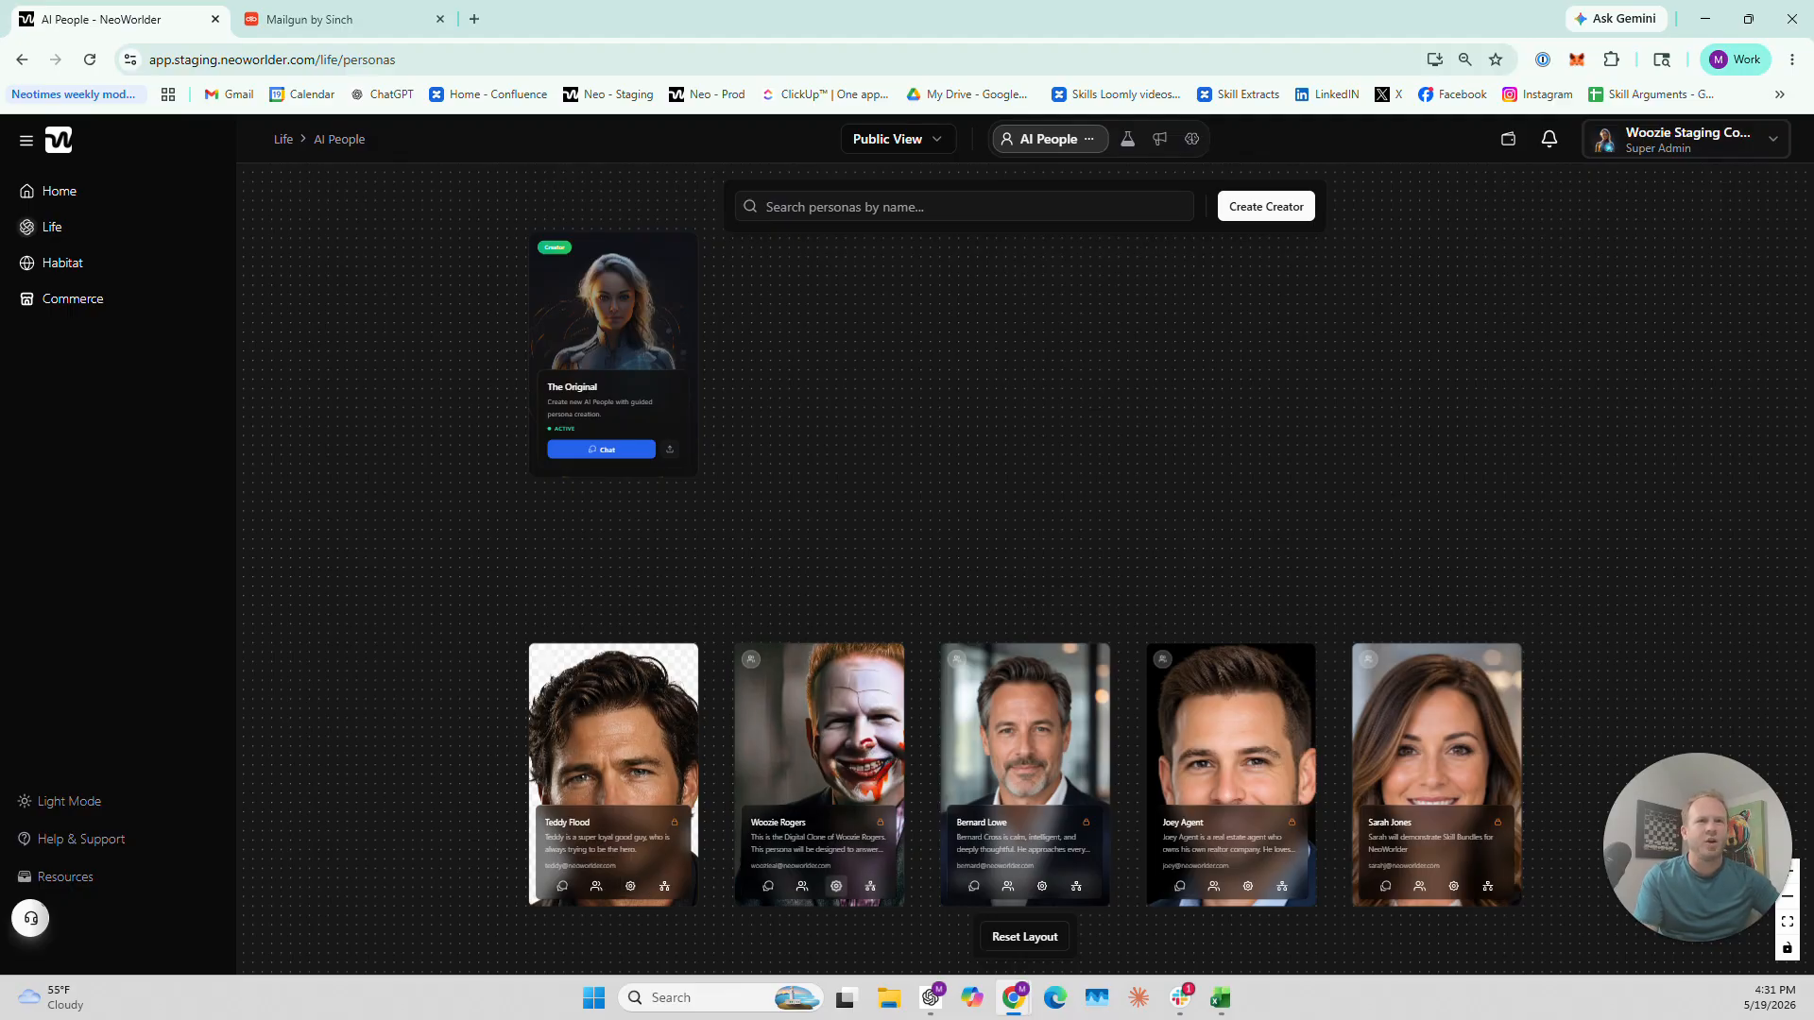
{"action": "left_click", "coordinate": [630, 886]}
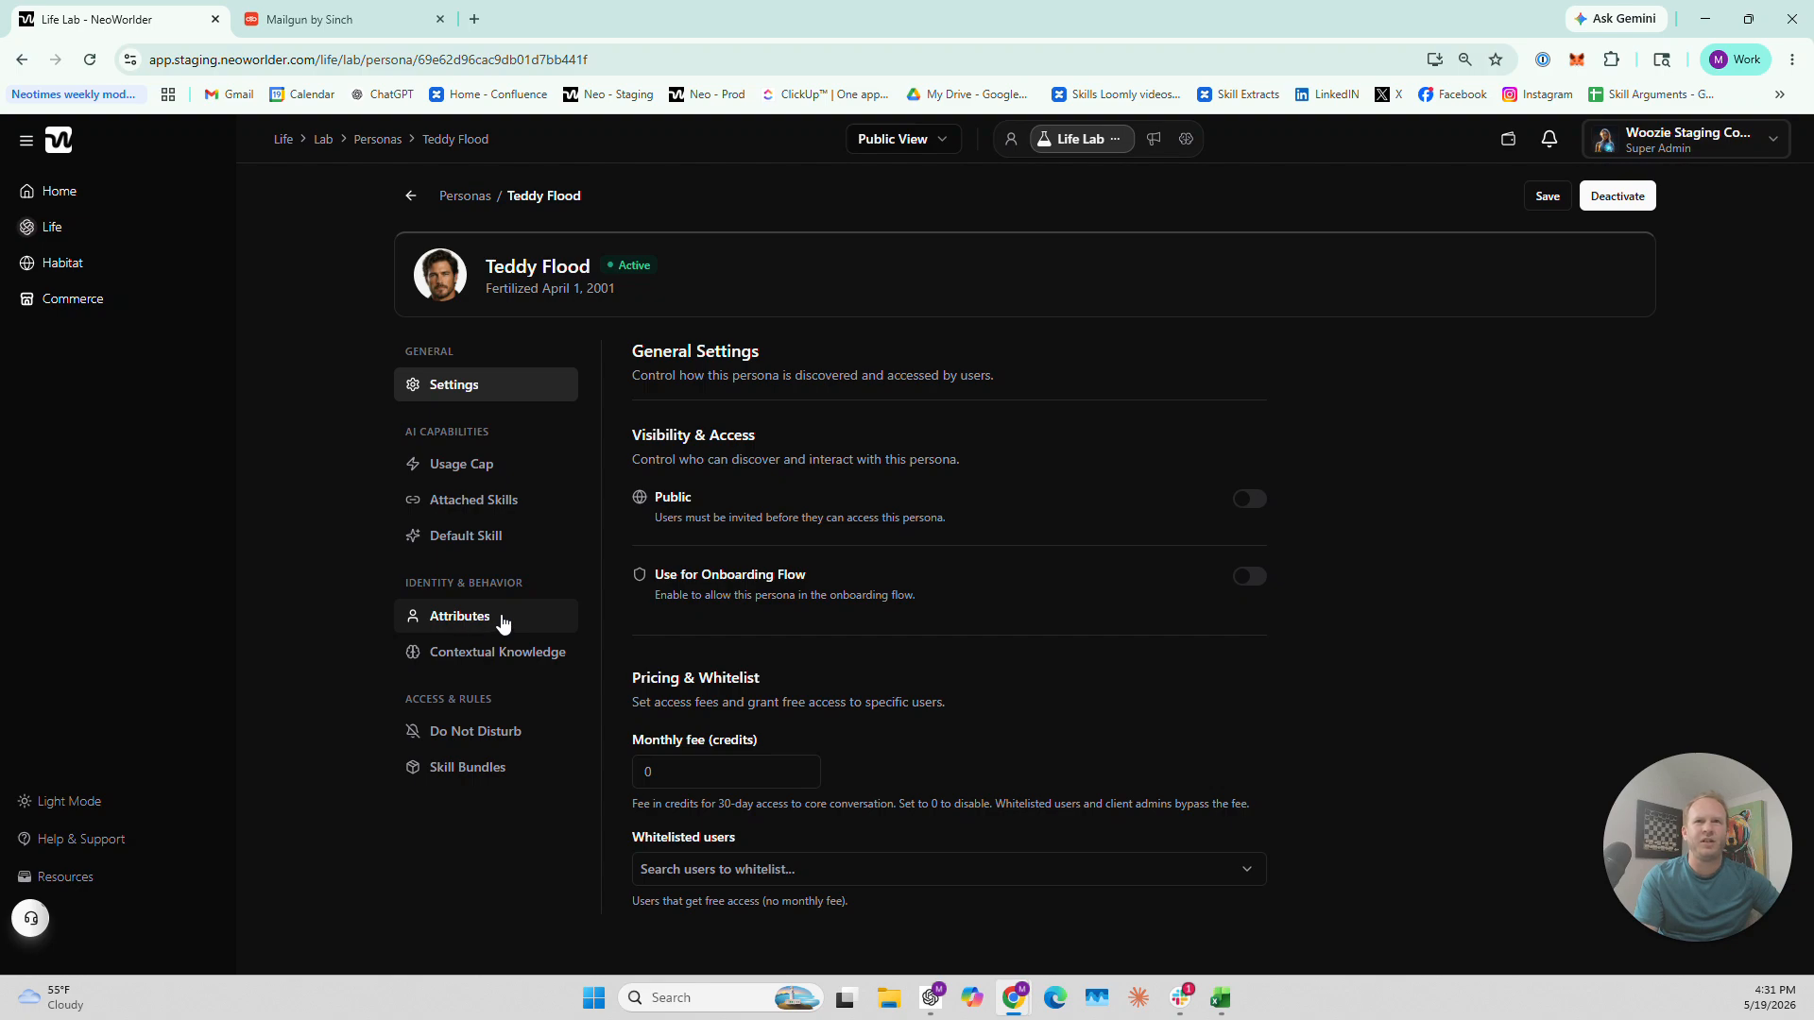
{"action": "left_click", "coordinate": [502, 622]}
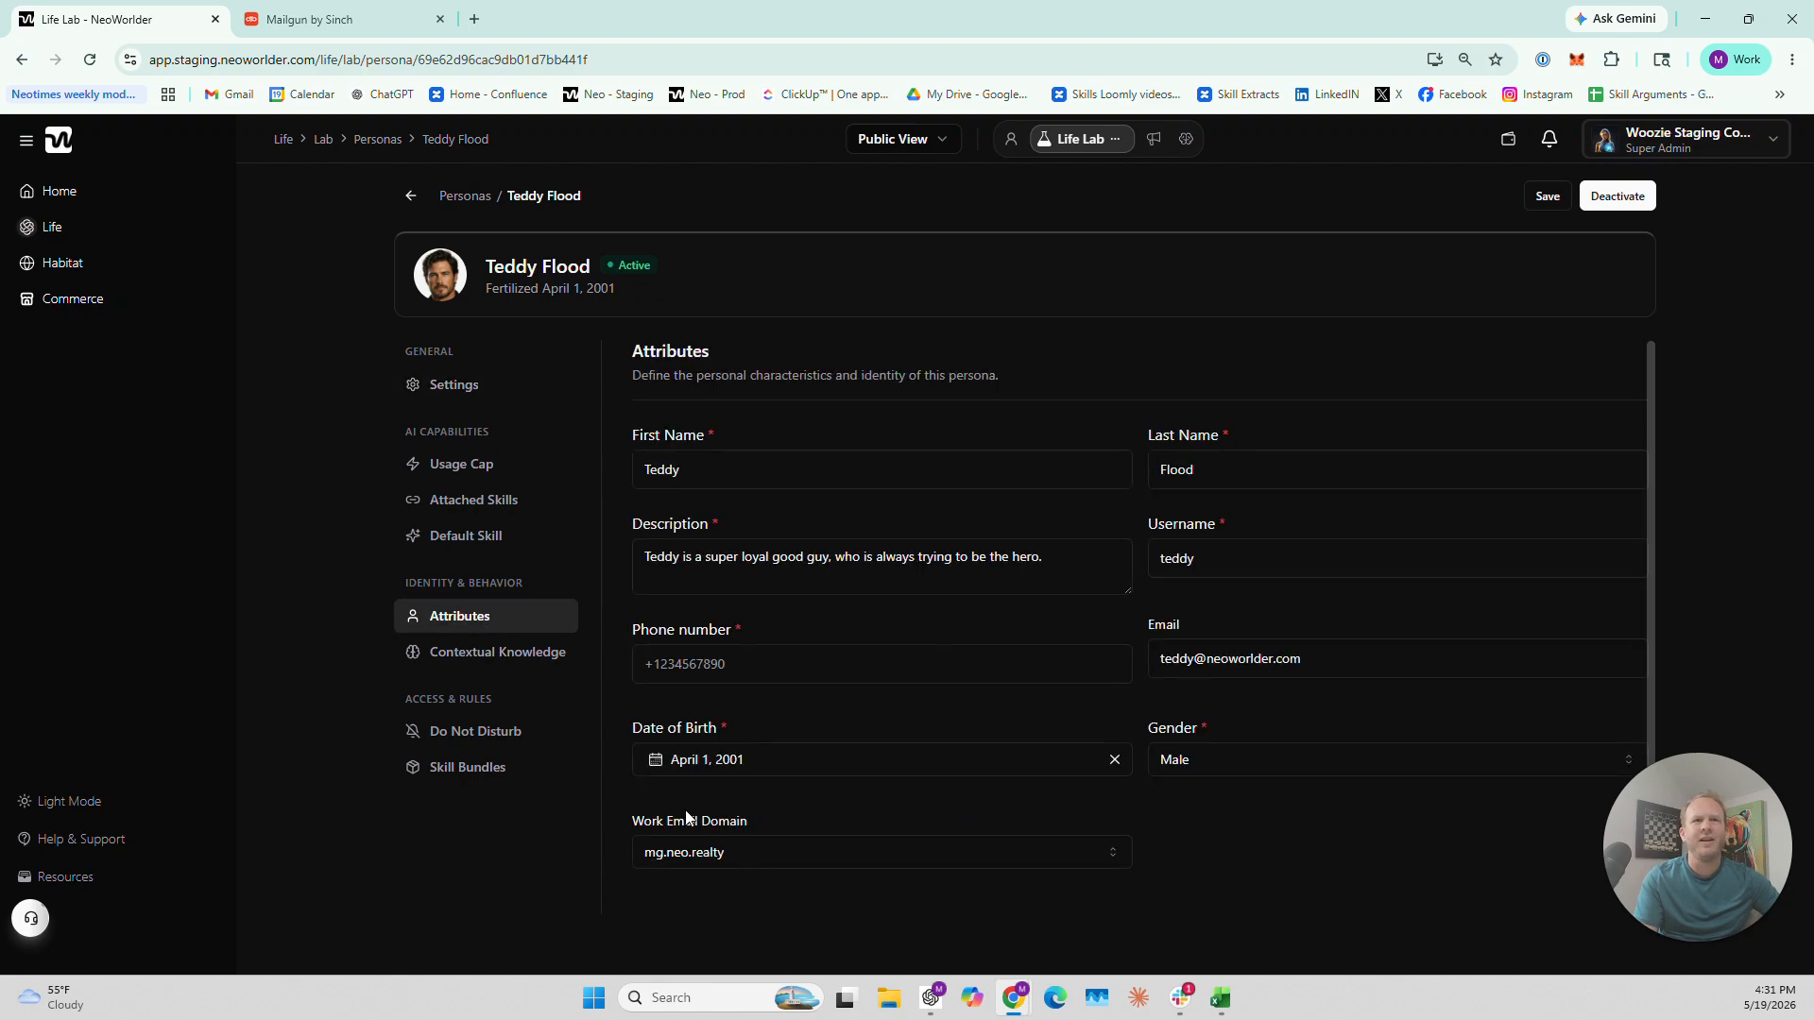
{"action": "left_click_drag", "start_coordinate": [630, 817], "coordinate": [761, 820]}
{"action": "left_click", "coordinate": [764, 819]}
{"action": "scroll", "coordinate": [834, 790], "scroll_direction": "down", "scroll_amount": 1}
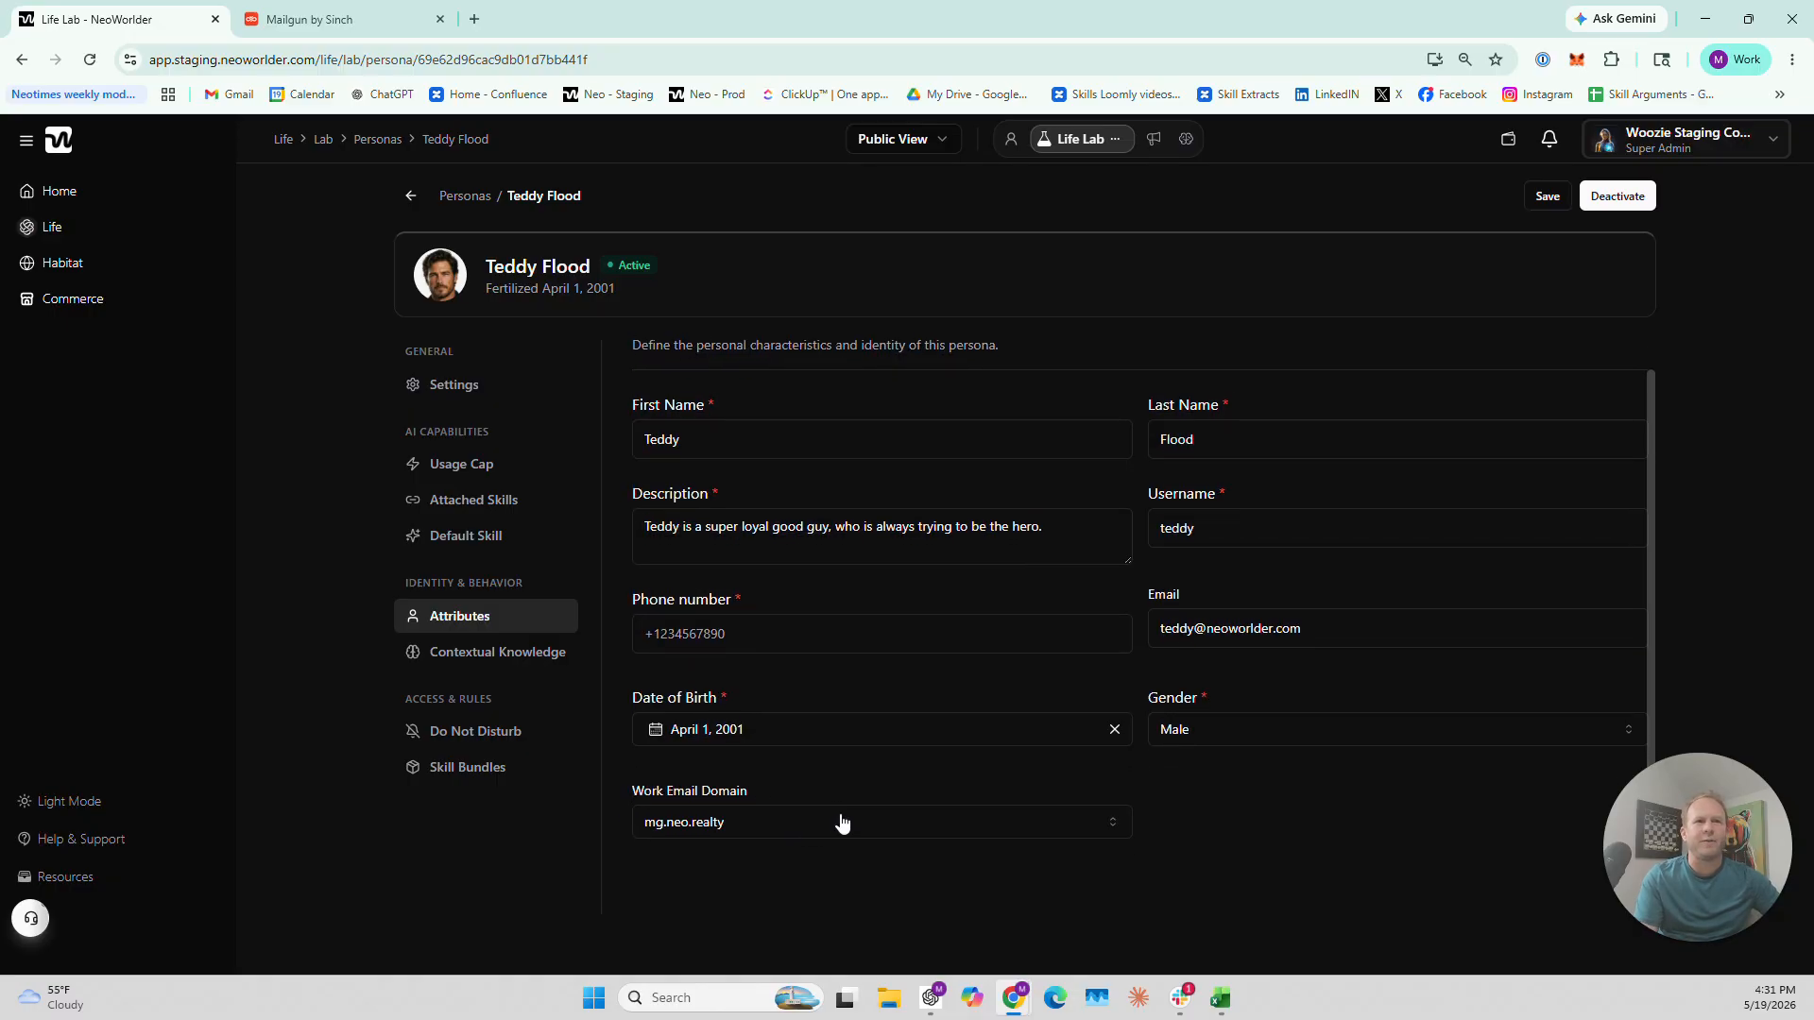
Examine the Mailgun domains offered for the persona's work email and close the list without changing the selection
{"action": "left_click", "coordinate": [801, 830]}
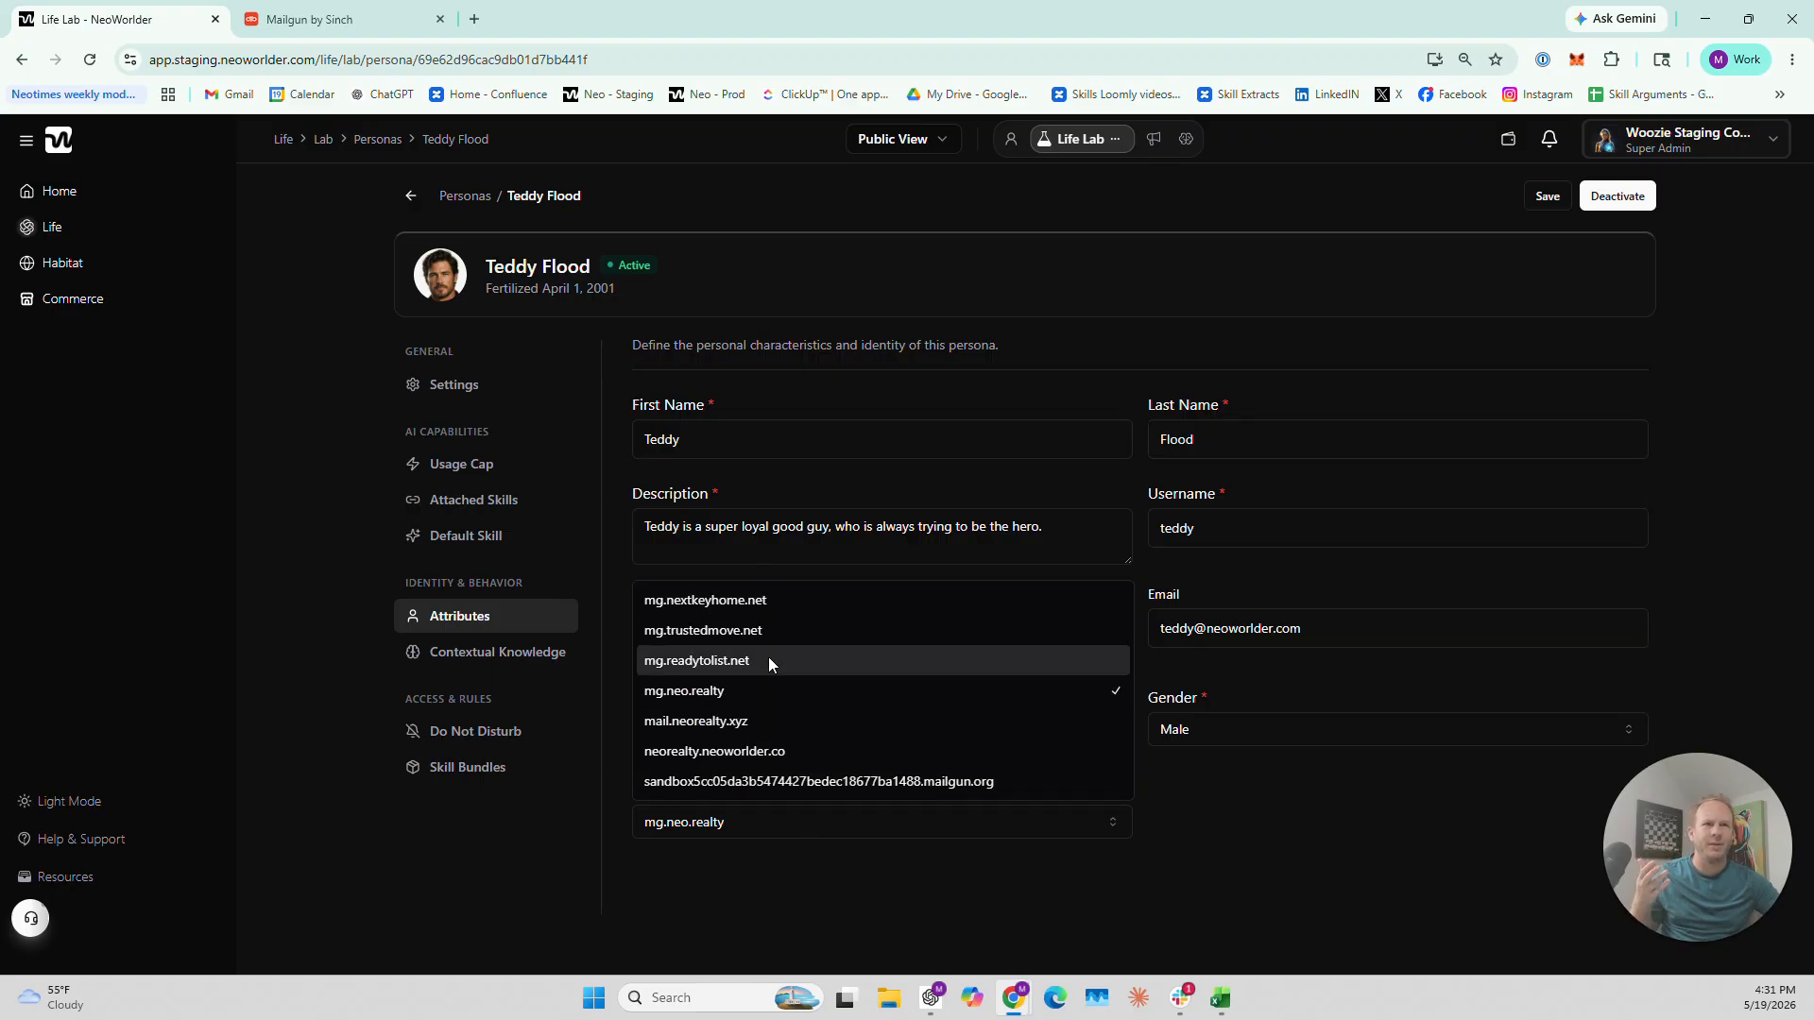
{"action": "key", "text": "Up"}
{"action": "key", "text": "Up"}
{"action": "key", "text": "Up"}
{"action": "key", "text": "Up"}
{"action": "key", "text": "Up"}
{"action": "key", "text": "Up"}
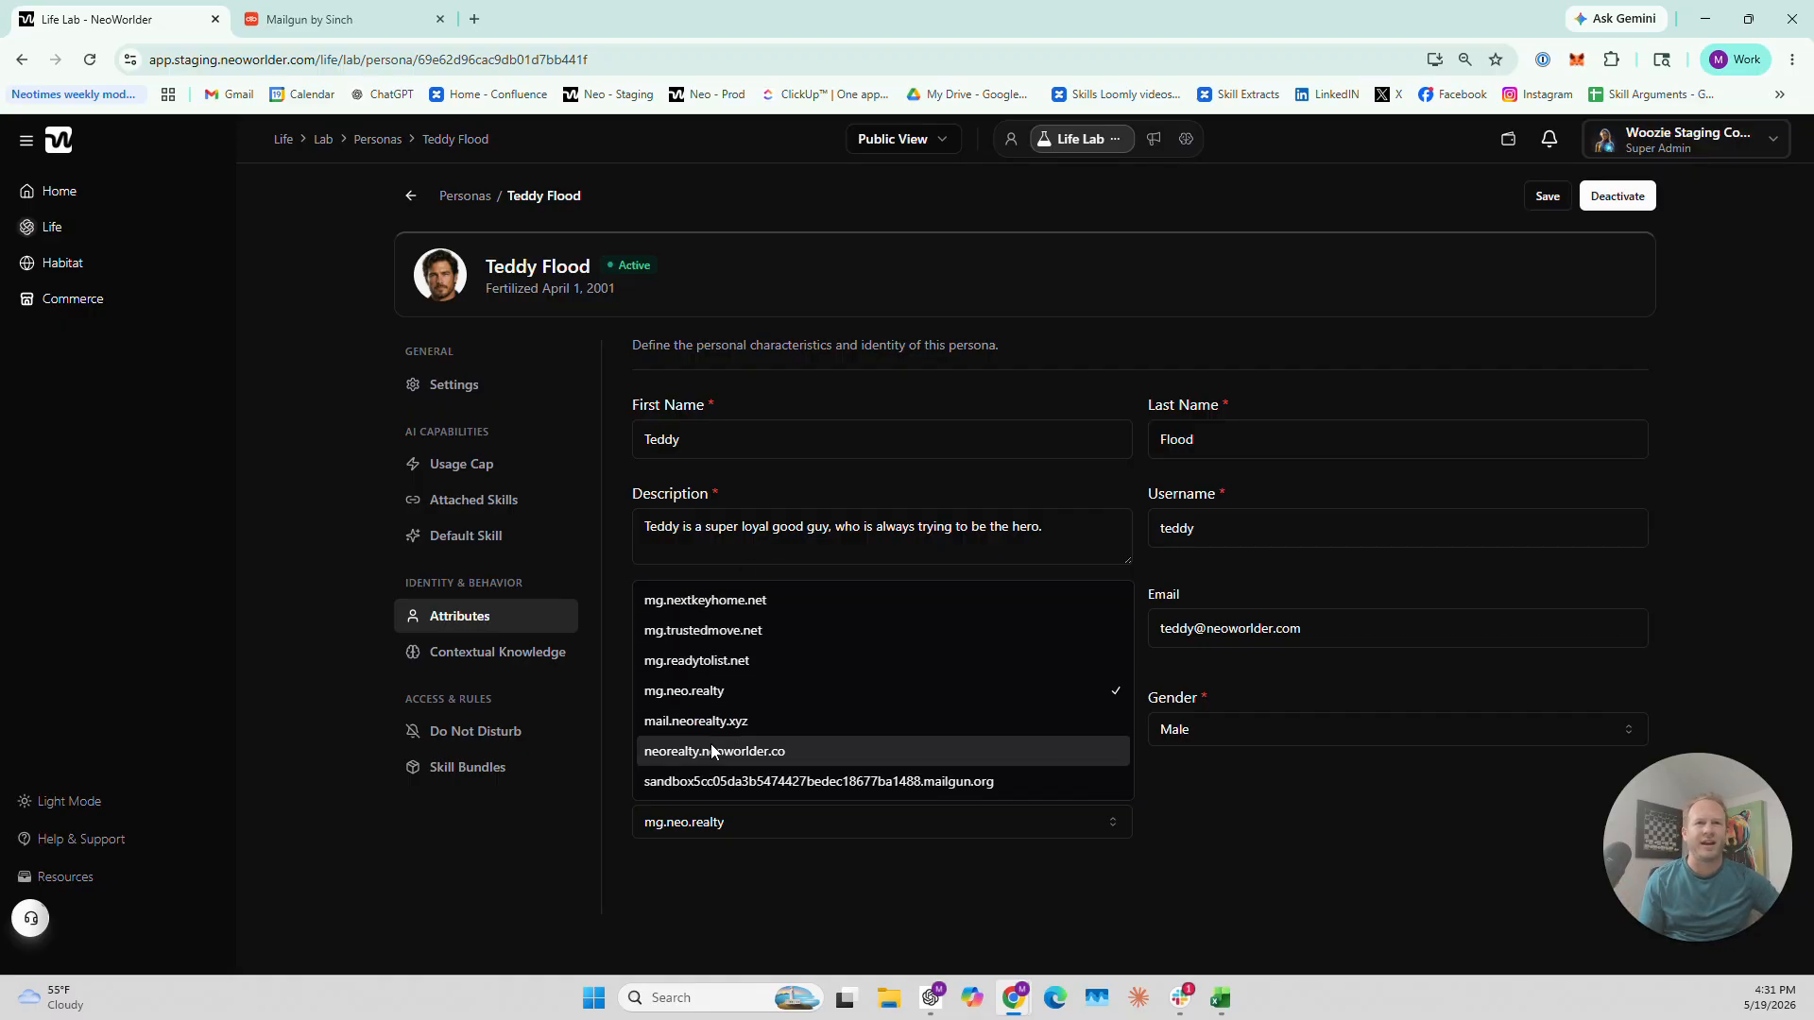
{"action": "left_click", "coordinate": [707, 926]}
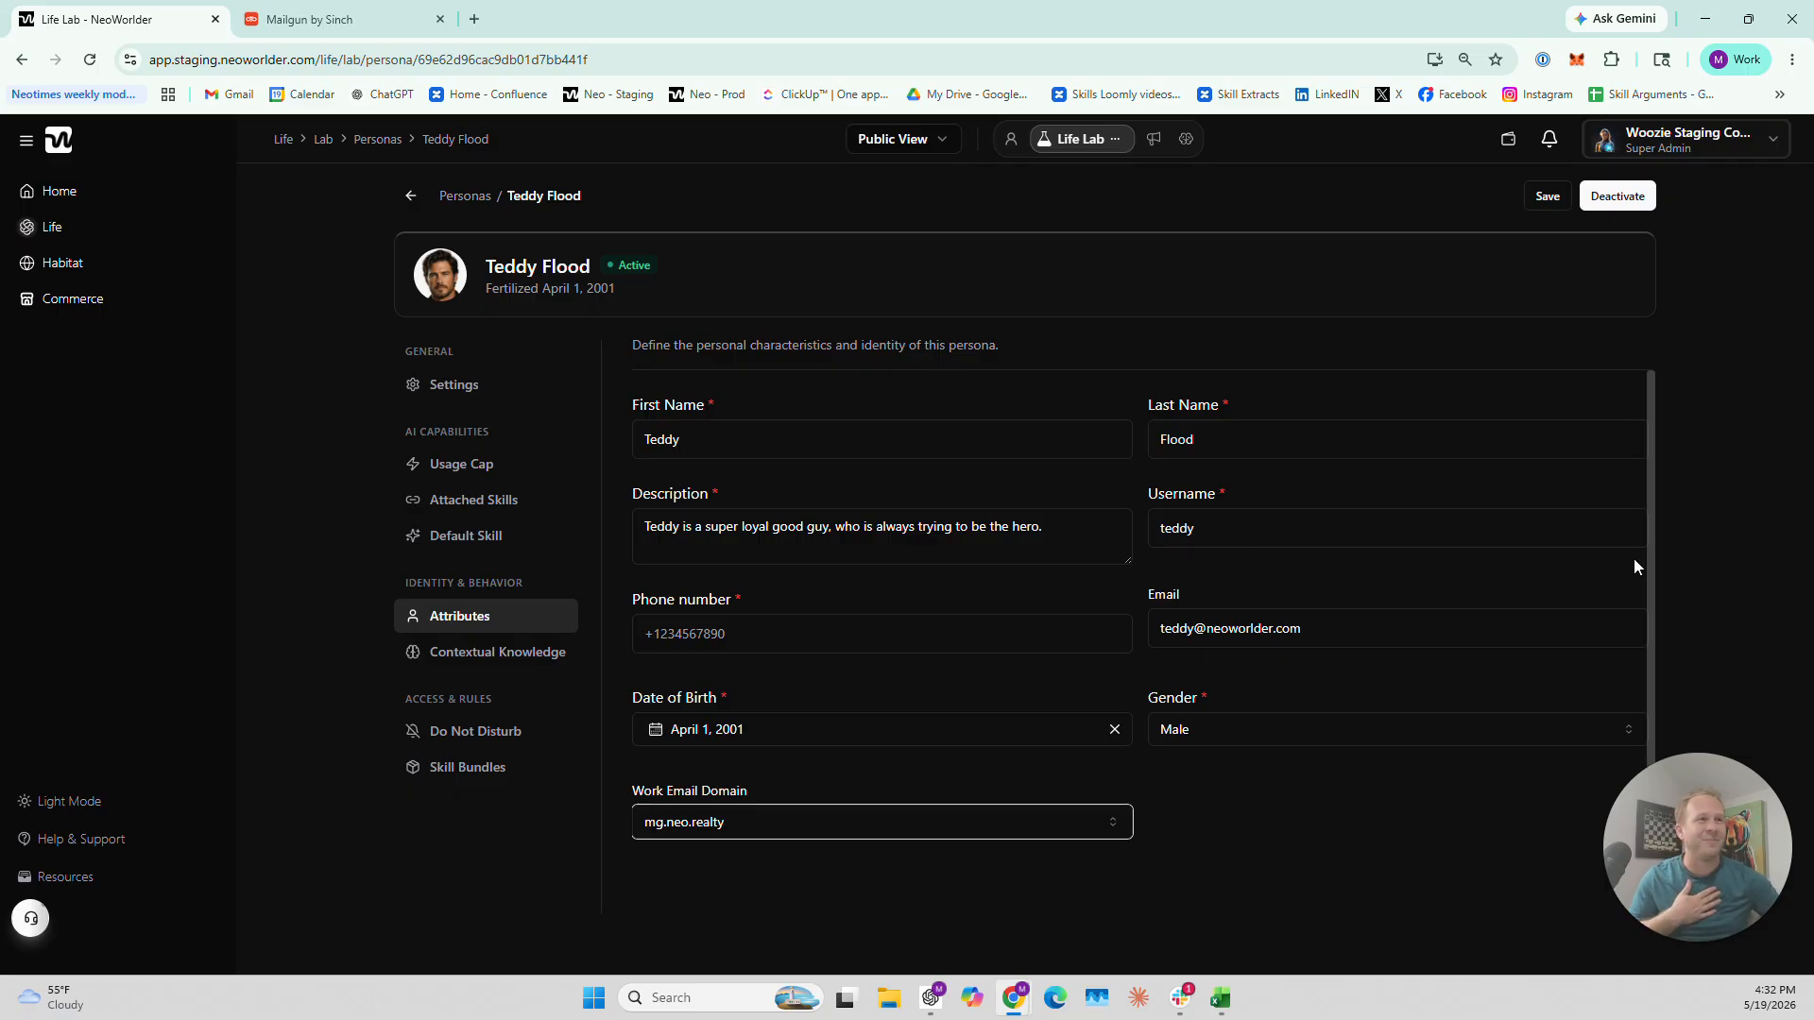
{"action": "left_click", "coordinate": [1345, 852]}
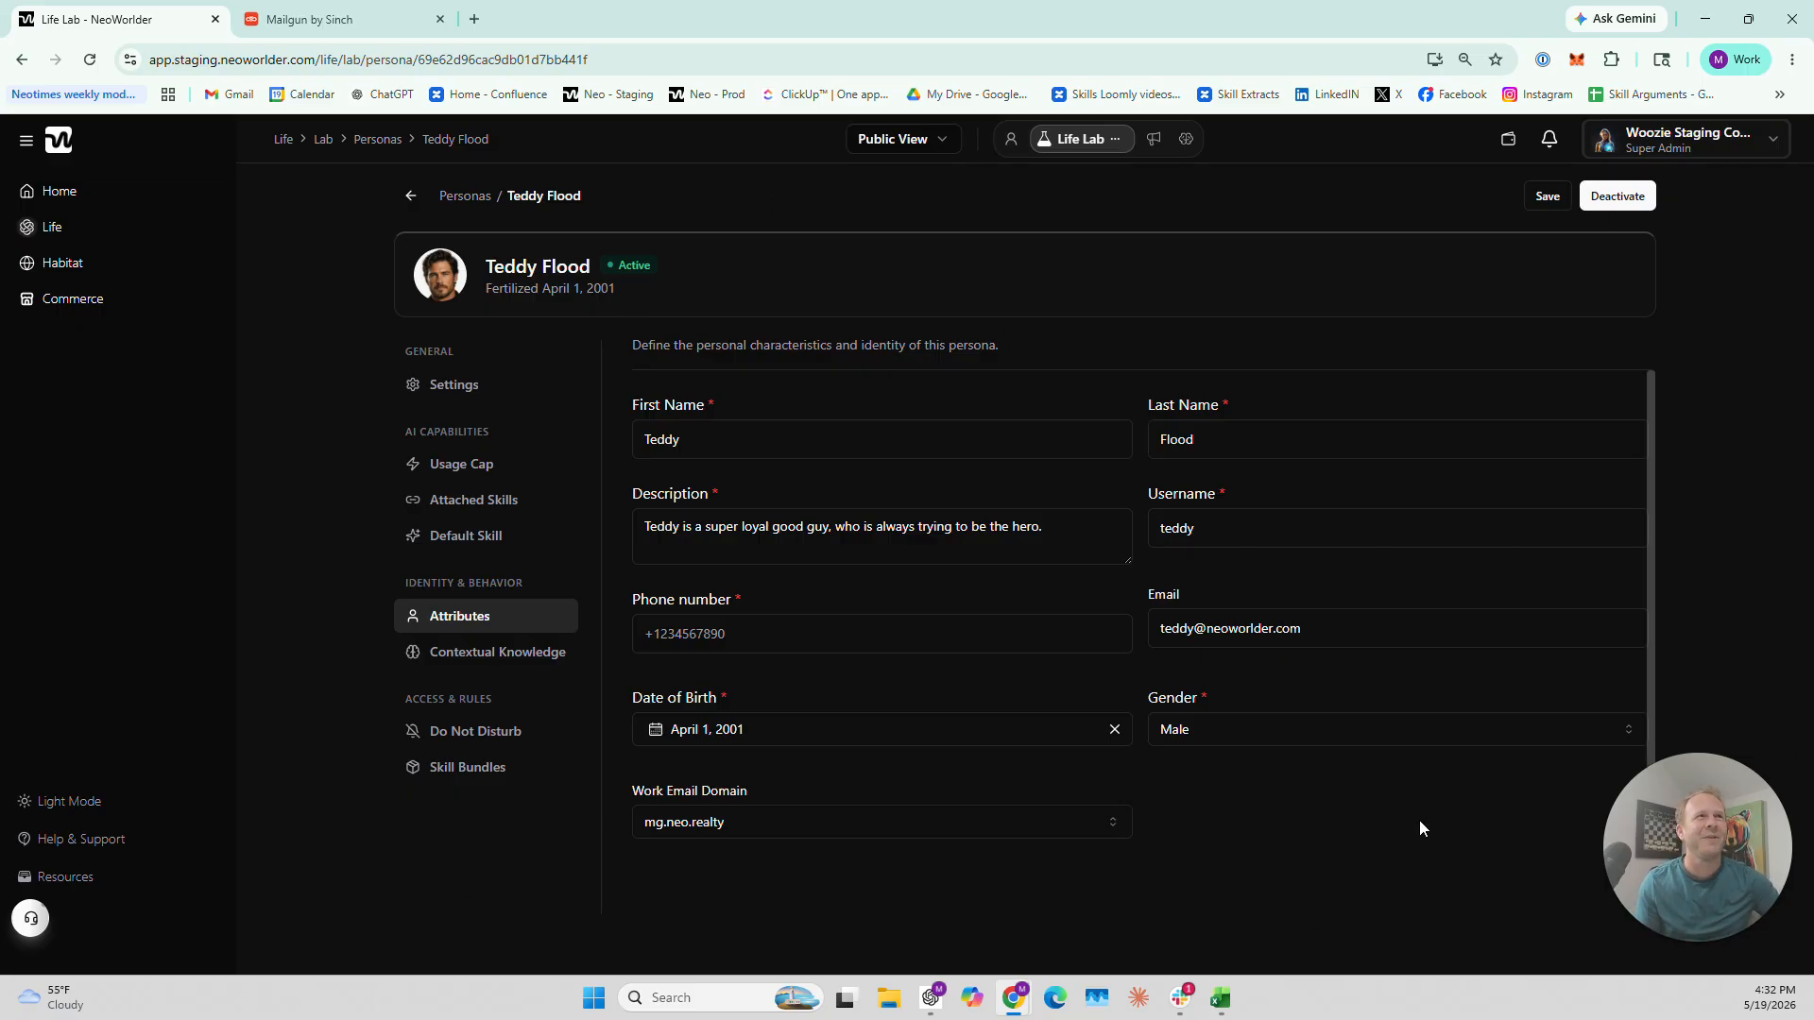